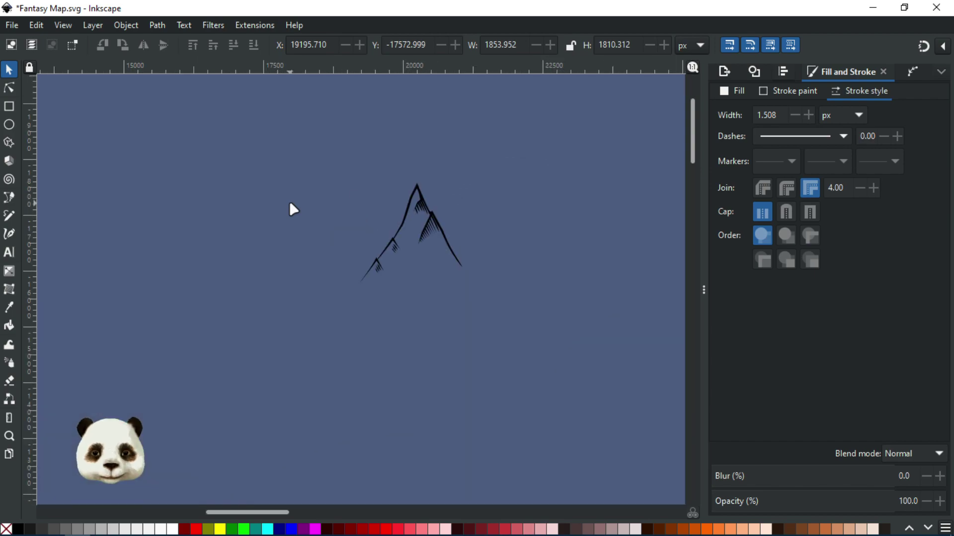
- Examine the mountain drawing up close and its size relative to the coastline of the map
scroll(575, 266, "down", 2)
scroll(615, 231, "up", 2)
scroll(615, 230, "up", 1)
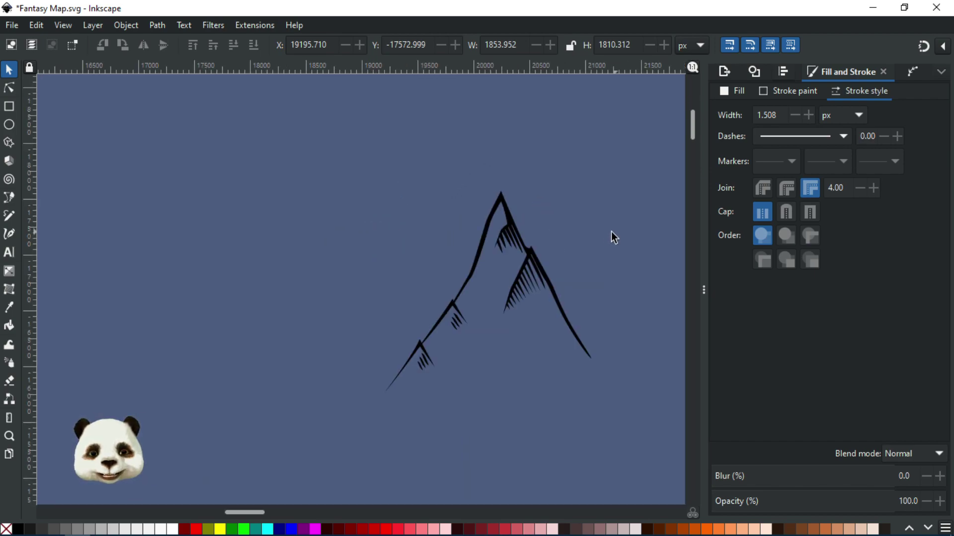
left_click_drag(535, 250, 304, 206)
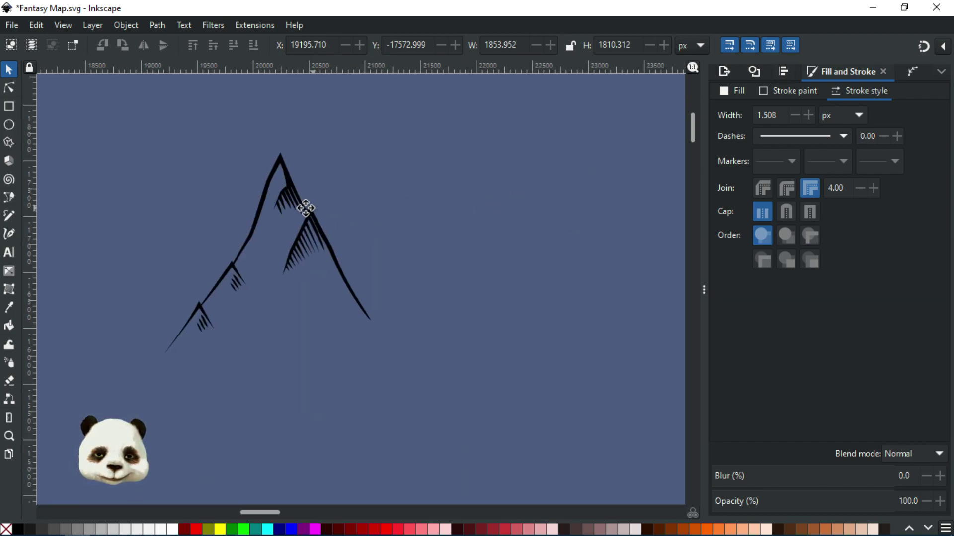
scroll(352, 267, "down", 4)
left_click_drag(506, 366, 251, 133)
scroll(462, 434, "down", 2)
scroll(255, 176, "up", 1)
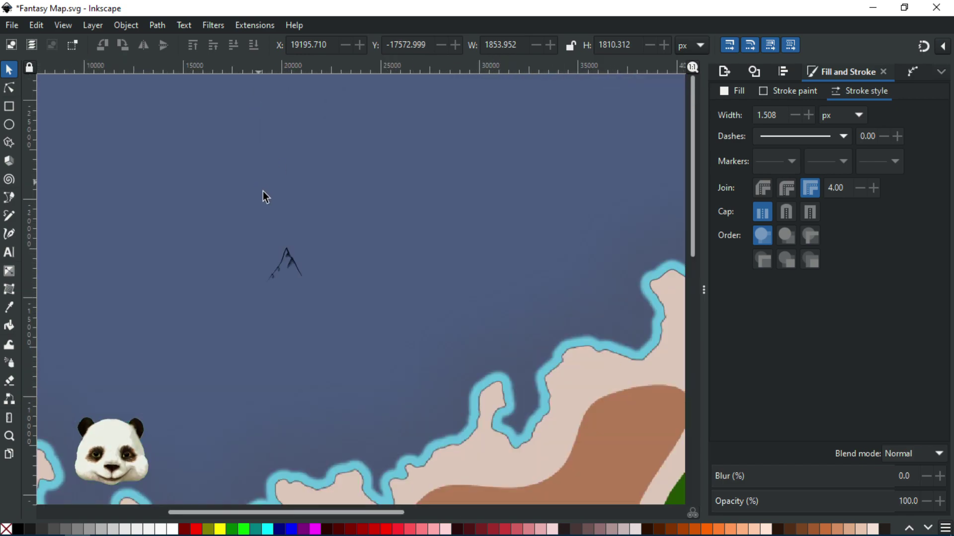
scroll(363, 386, "up", 2)
scroll(341, 373, "up", 2)
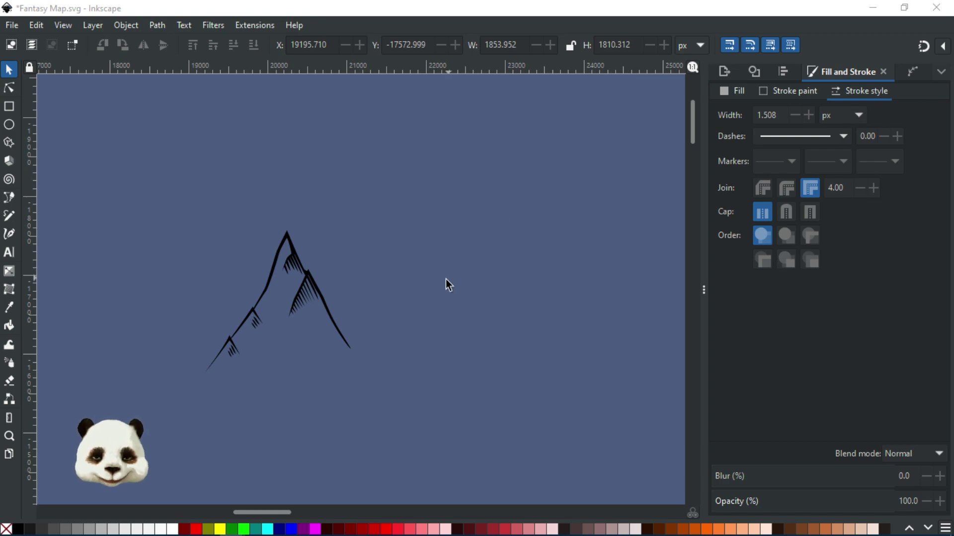
- Ungroup the mountain drawing and combine its pieces into a single path, saving the document
left_click(288, 259)
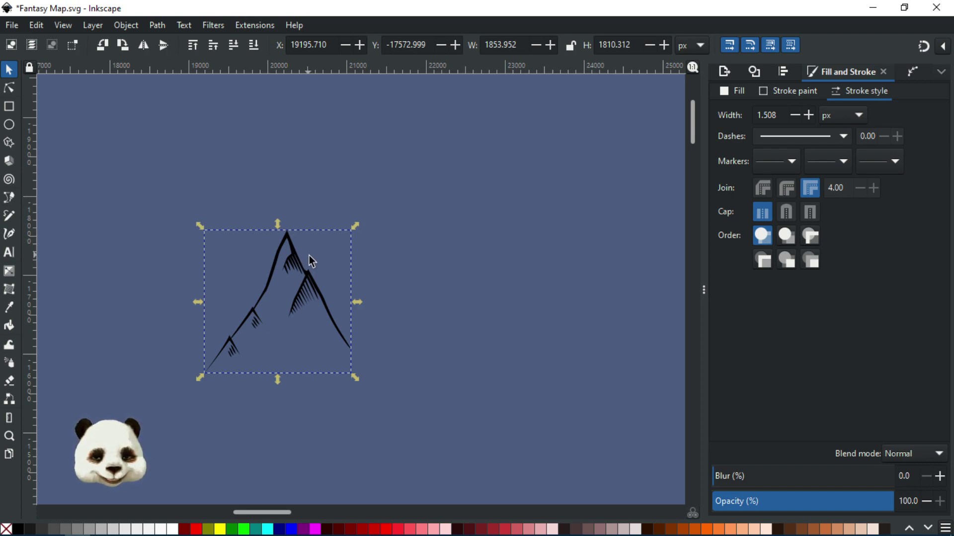
key("ctrl+shift+g")
key("ctrl+k")
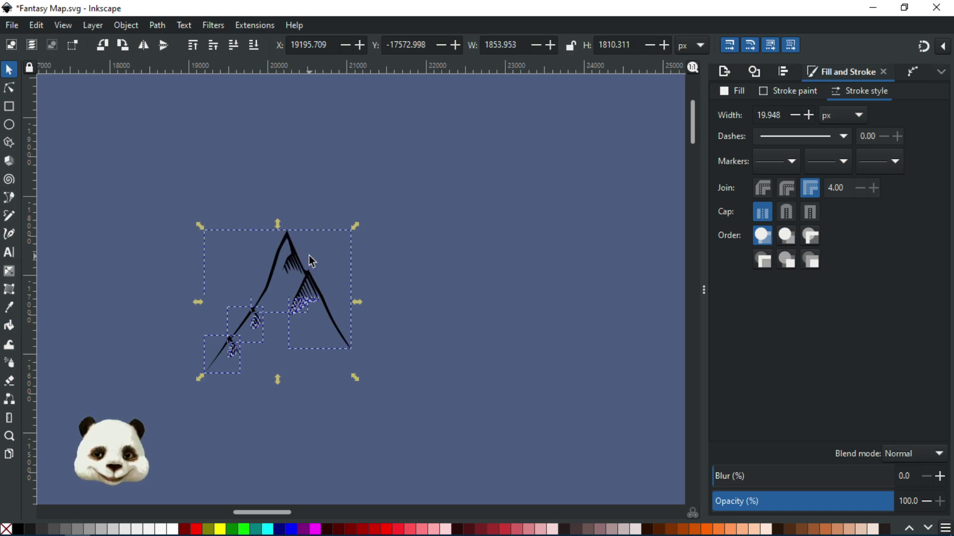
key("ctrl+s")
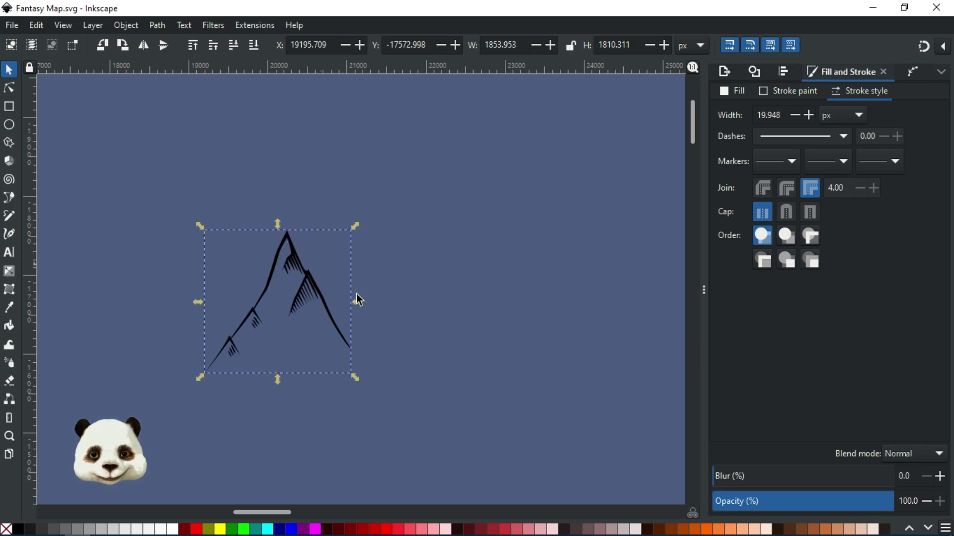
- Start a smaller second mountain beside the first with the Pen tool, drawing its outer edge up the long left slope and over the pointed peak
key("b")
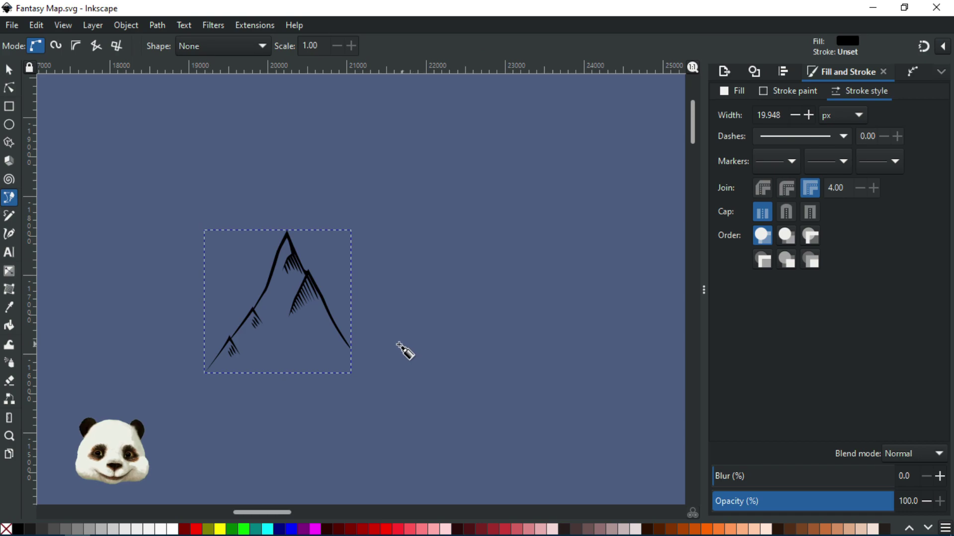
scroll(373, 352, "up", 2, "ctrl")
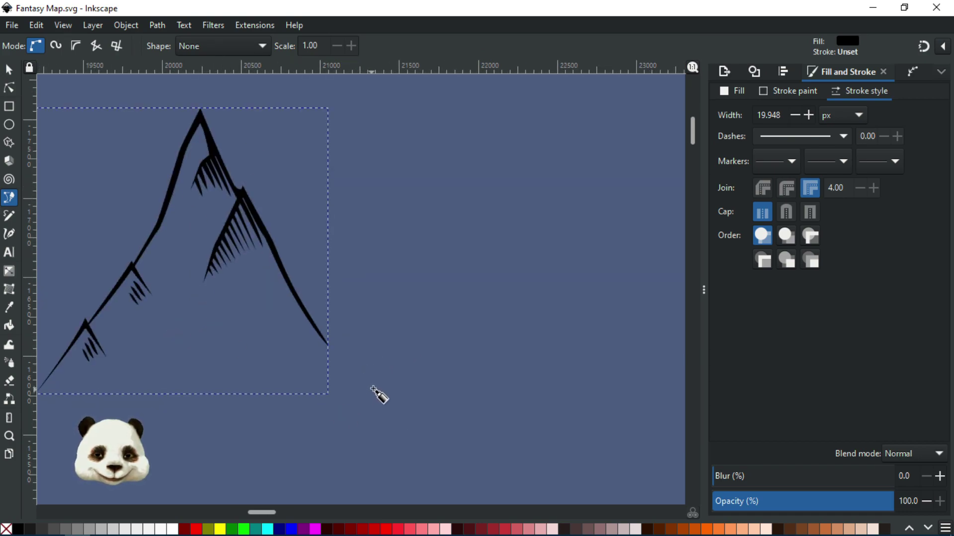
scroll(326, 368, "down", 5, "ctrl")
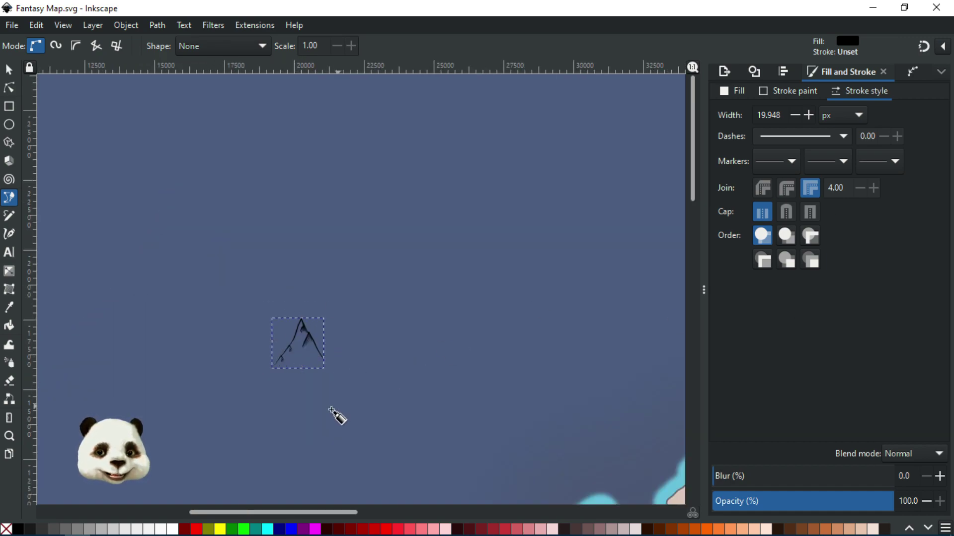
scroll(338, 388, "up", 4, "ctrl")
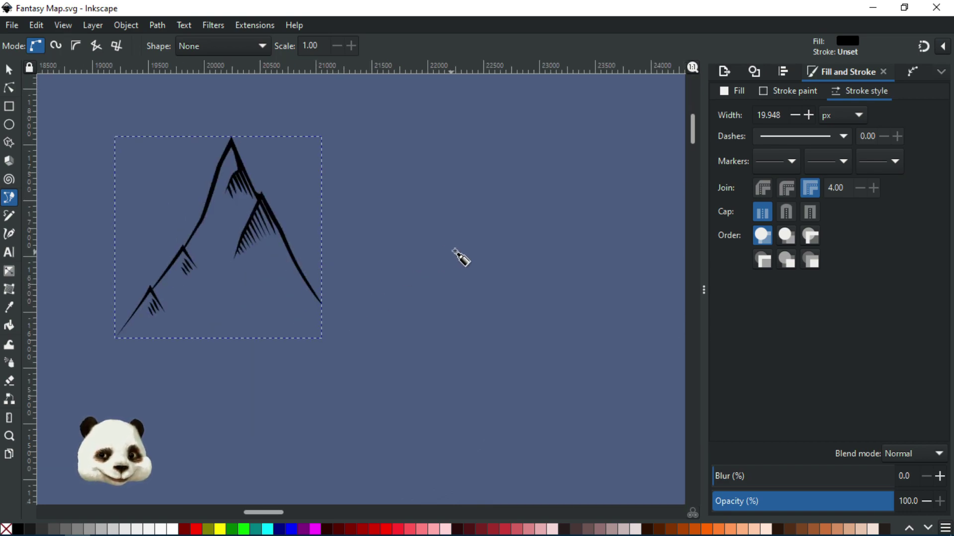
left_click(361, 341)
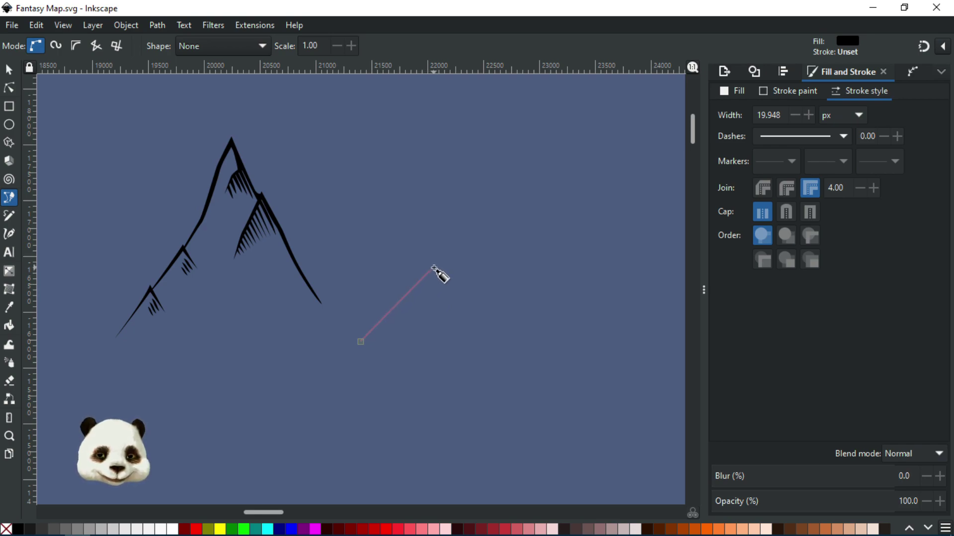
left_click_drag(423, 281, 429, 274)
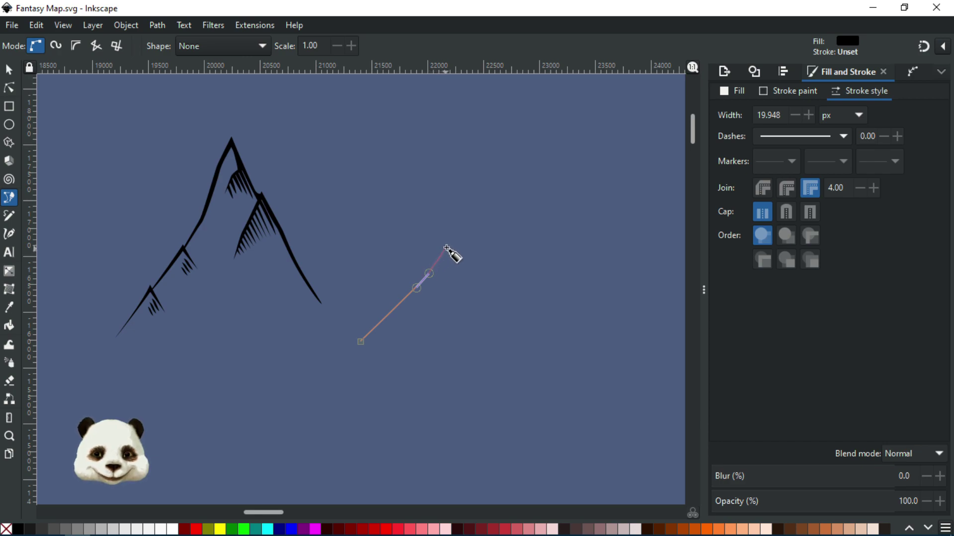
left_click(446, 247)
left_click_drag(457, 262, 463, 263)
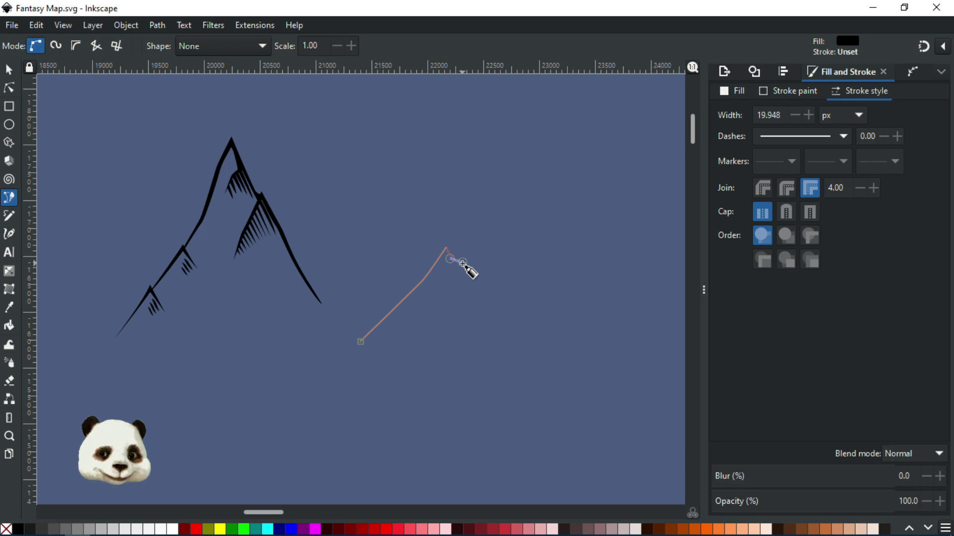
left_click_drag(463, 263, 460, 265)
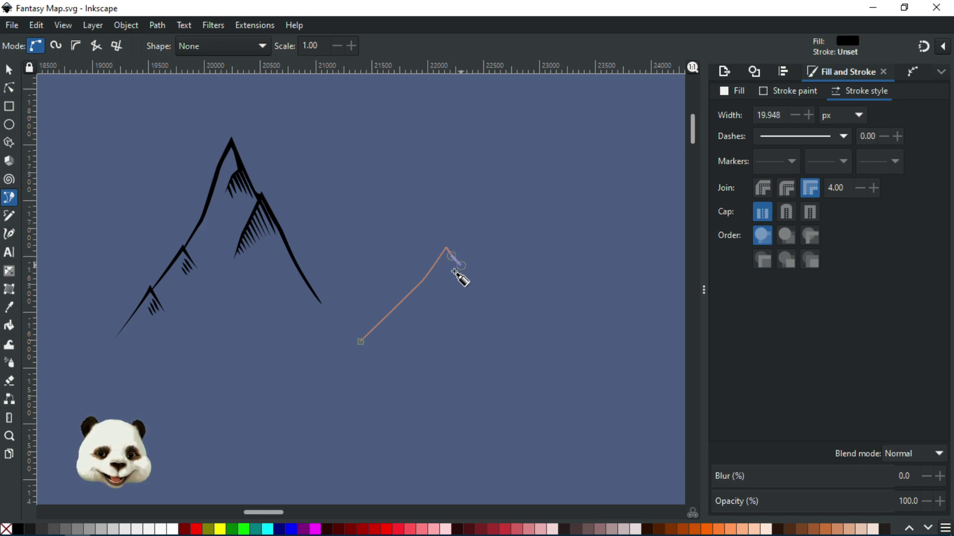
- Run the small mountain's outline down its short right side and back along the inner edge, closing it into a tapered shape
left_click(450, 313)
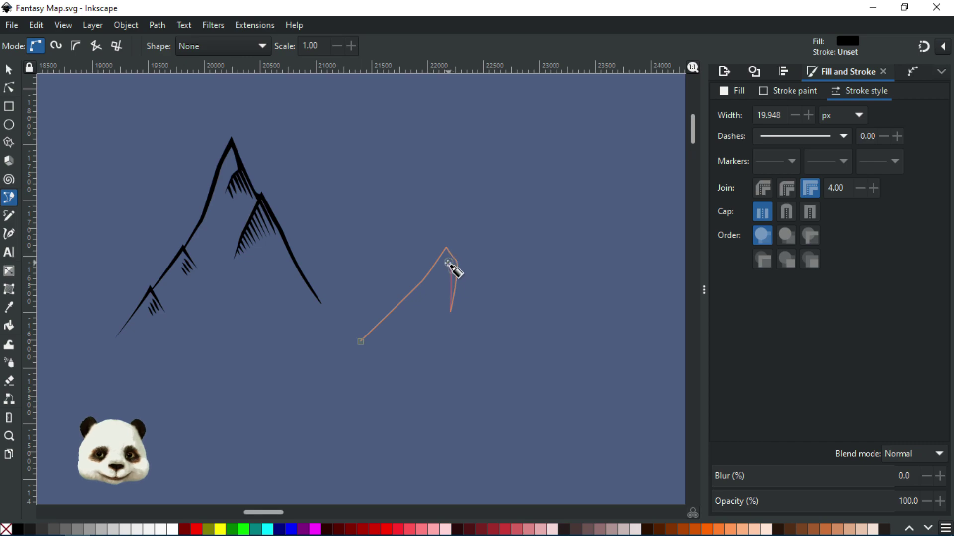
left_click(445, 266)
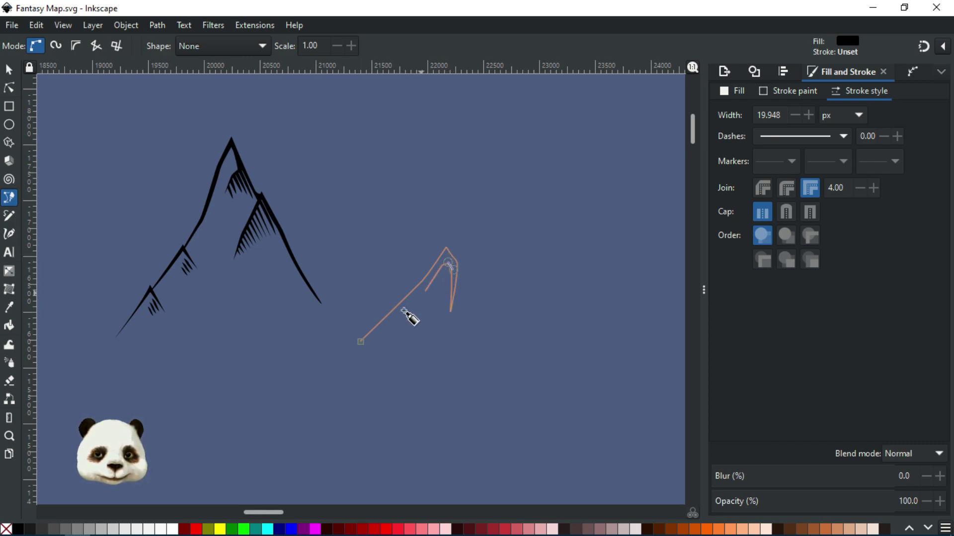
left_click(367, 339)
left_click_drag(350, 346, 344, 349)
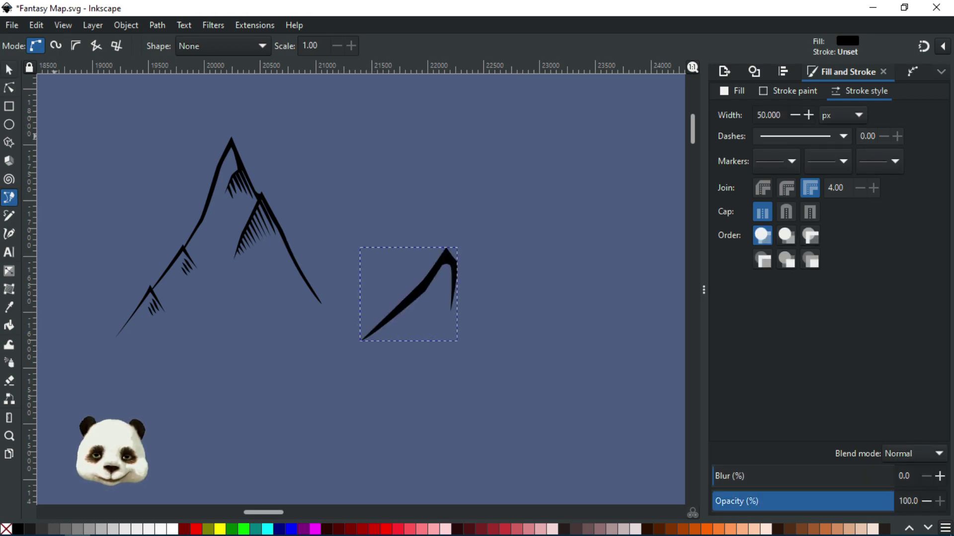
- Smooth the inner edge of the small mountain's left slope at its bend by editing the node there
left_click(10, 87)
left_click(422, 289)
left_click_drag(422, 288, 423, 288)
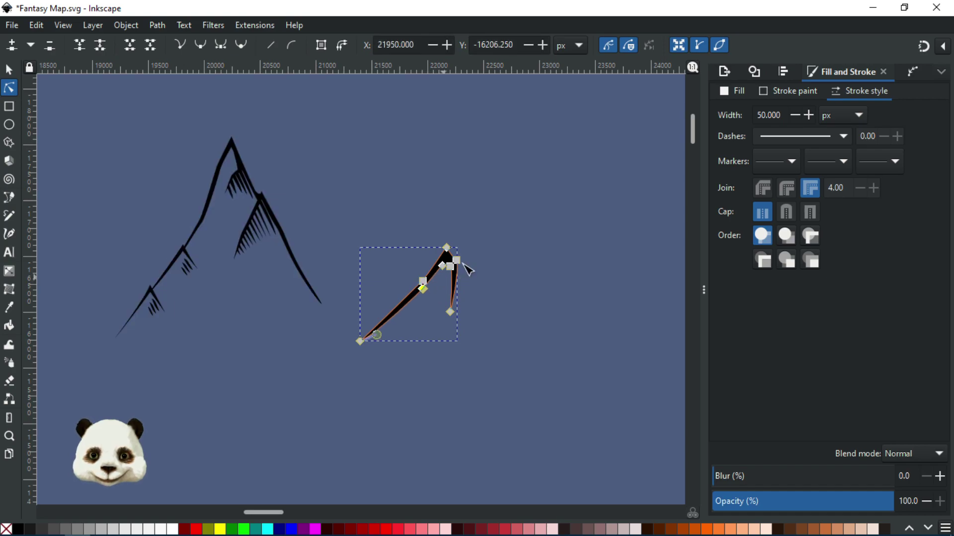
left_click(502, 255)
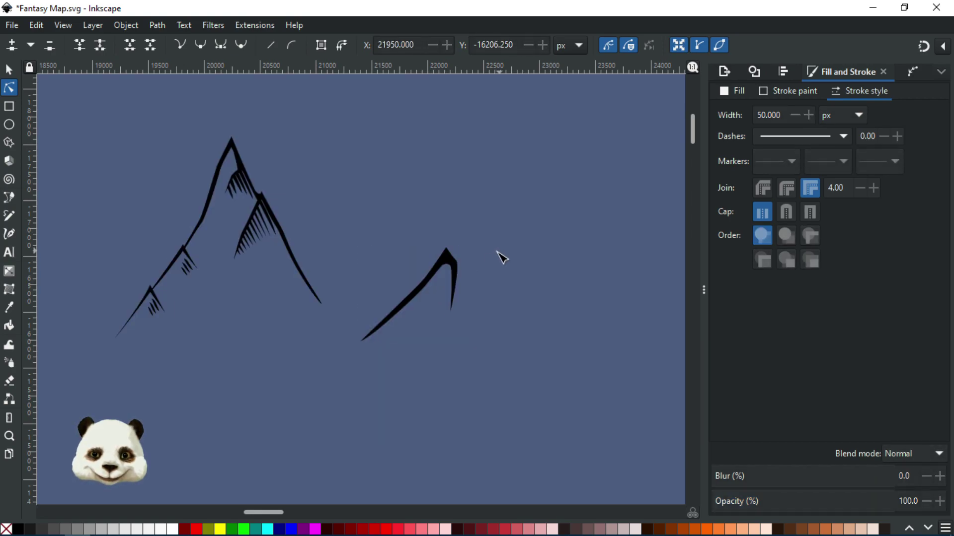
- Thin the small mountain's stroke at the peak by moving the two inner nodes closer to the outer edge
scroll(450, 273, "up", 2)
left_click(446, 267)
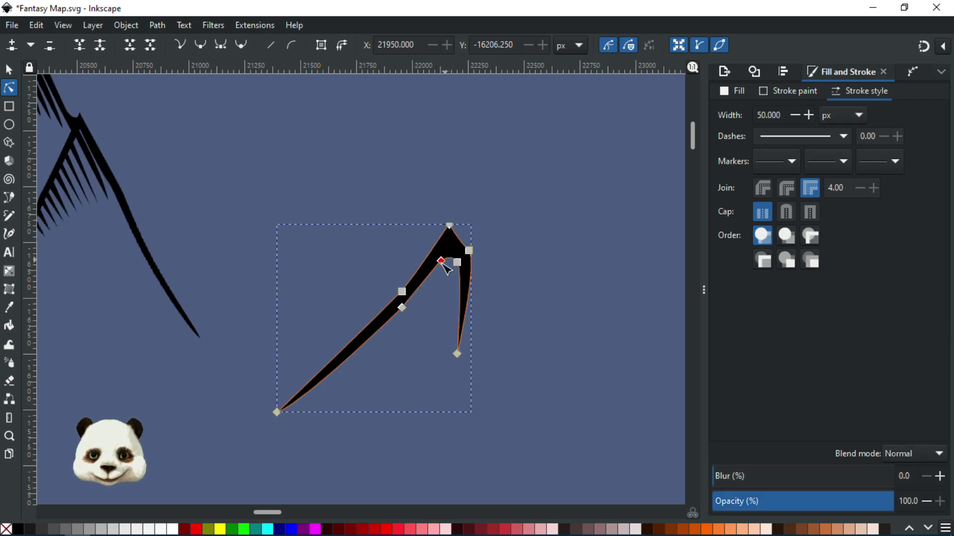
left_click_drag(441, 260, 462, 260)
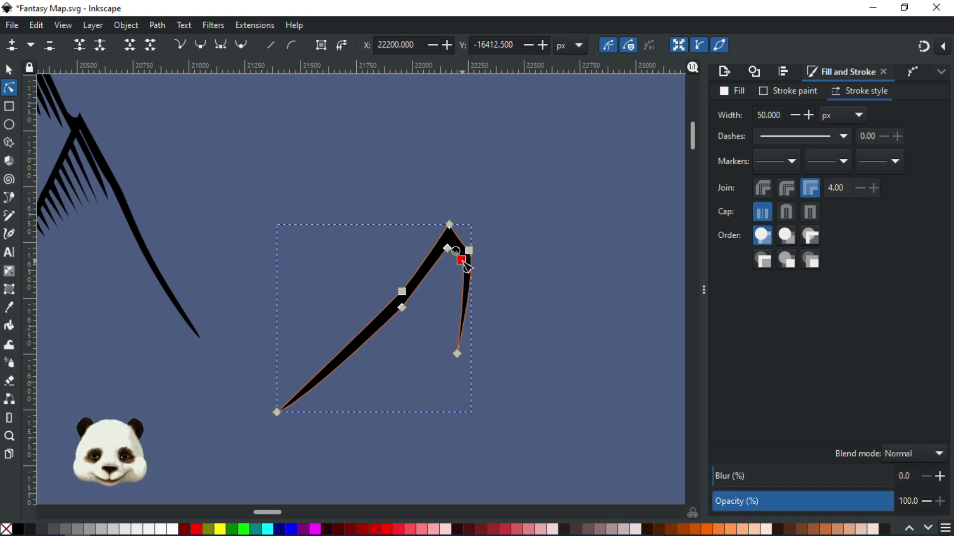
left_click(551, 256)
scroll(532, 266, "down", 3)
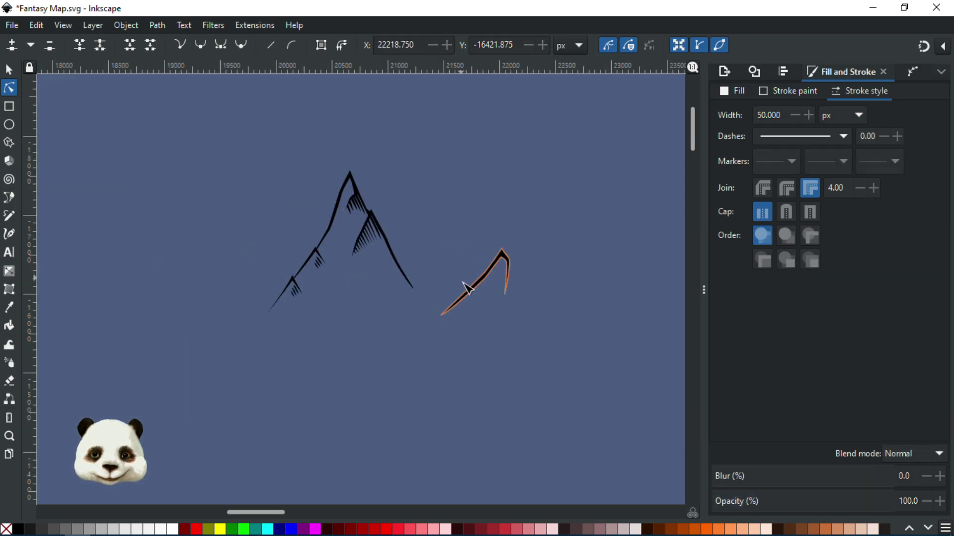
- Adjust the curve handle at the lower-left tip of the small mountain to refine the slope's taper
scroll(472, 305, "up", 2)
left_click(474, 310)
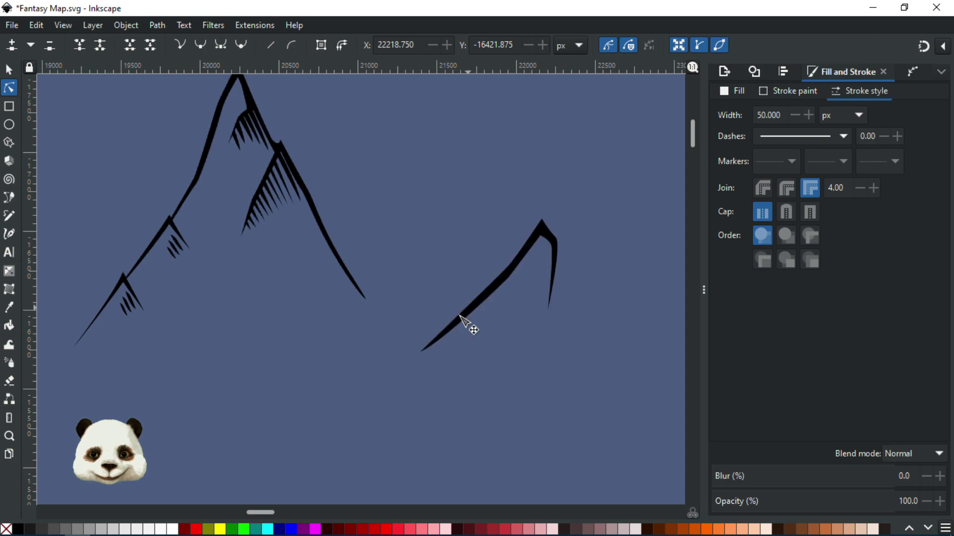
left_click(422, 354)
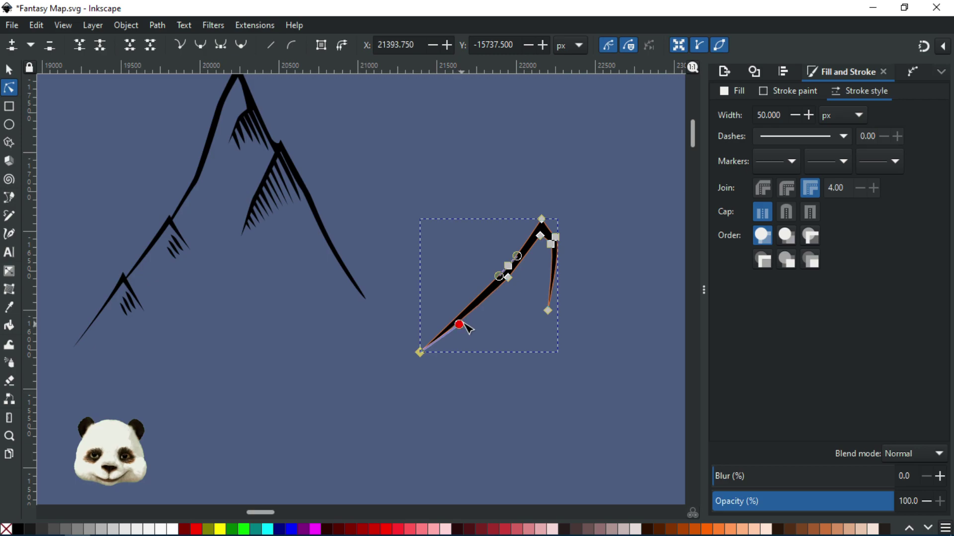
left_click(551, 342)
scroll(574, 342, "down", 3)
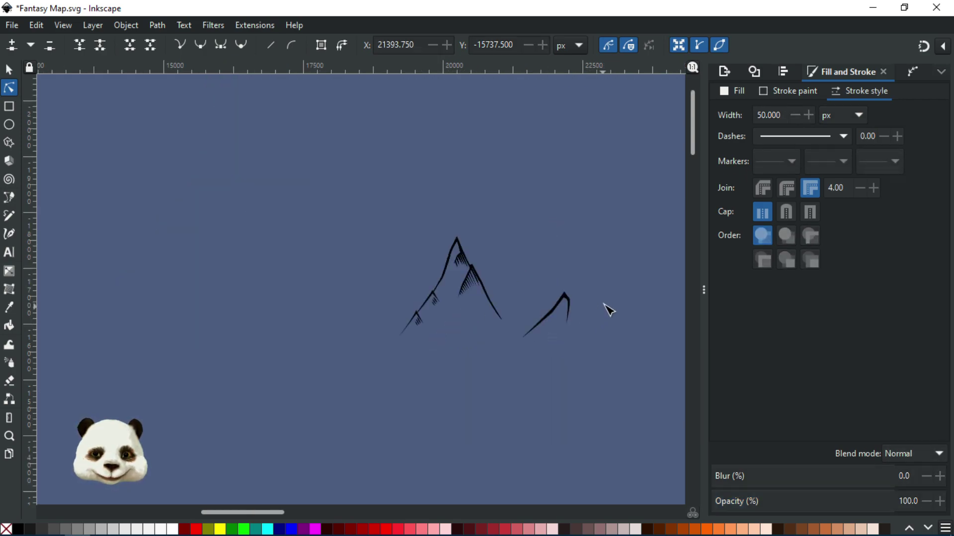
- Reshape the outer edge of the small mountain's left slope at the bend so the lower part curves inward to a thinner taper
scroll(558, 300, "up", 4)
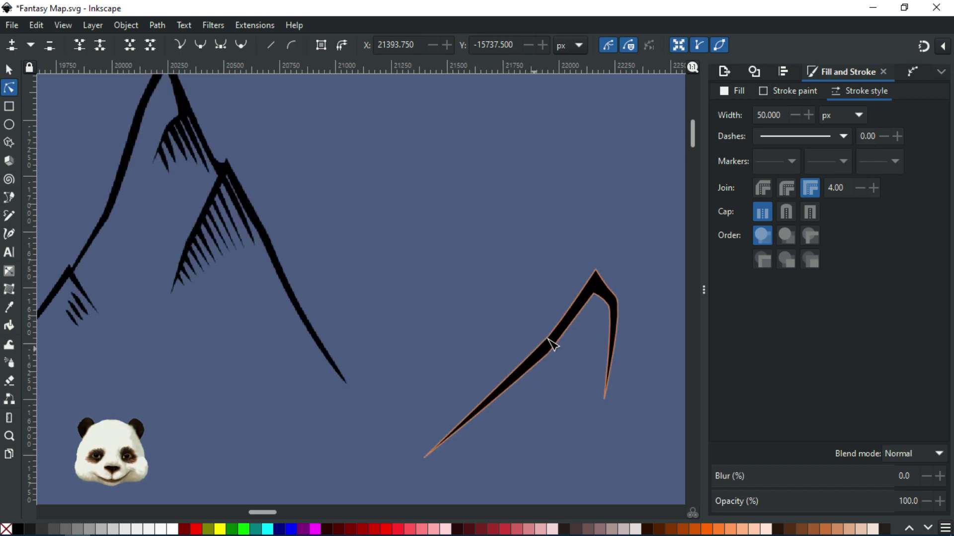
left_click(546, 340)
left_click(548, 338)
left_click_drag(539, 351, 525, 372)
left_click(571, 397)
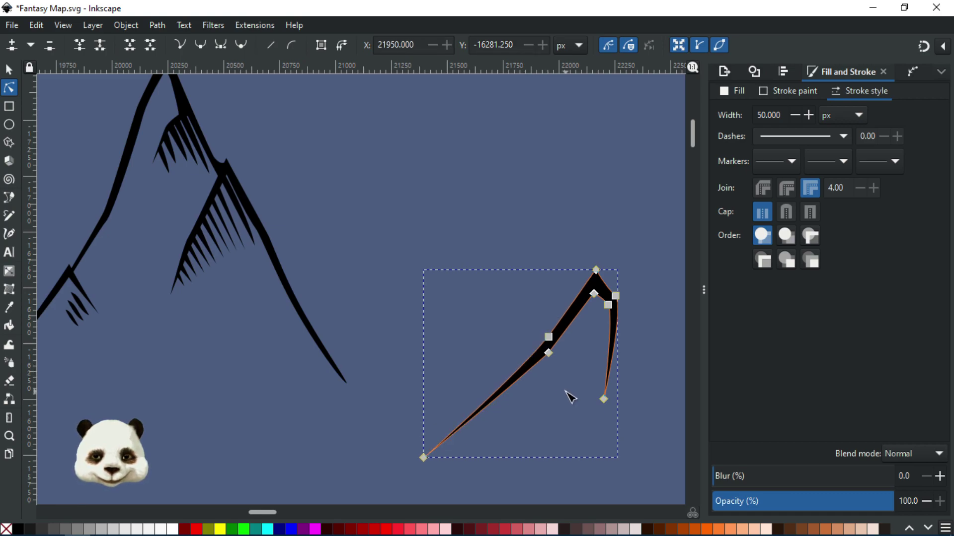
left_click(570, 397)
scroll(566, 388, "down", 3)
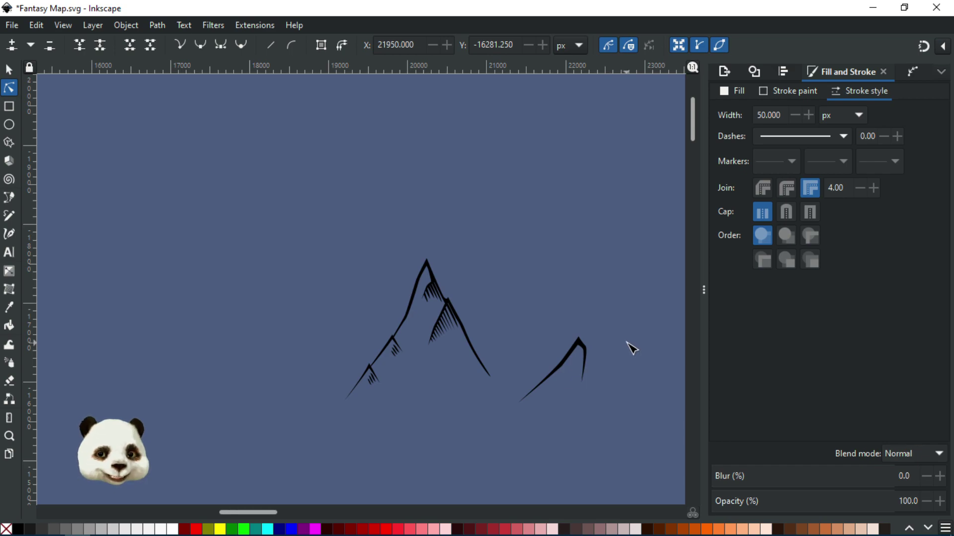
- Draw the outer edge of the second mountain's main slope from the small peak over a rounded higher summit down to the far base
scroll(631, 348, "up", 3)
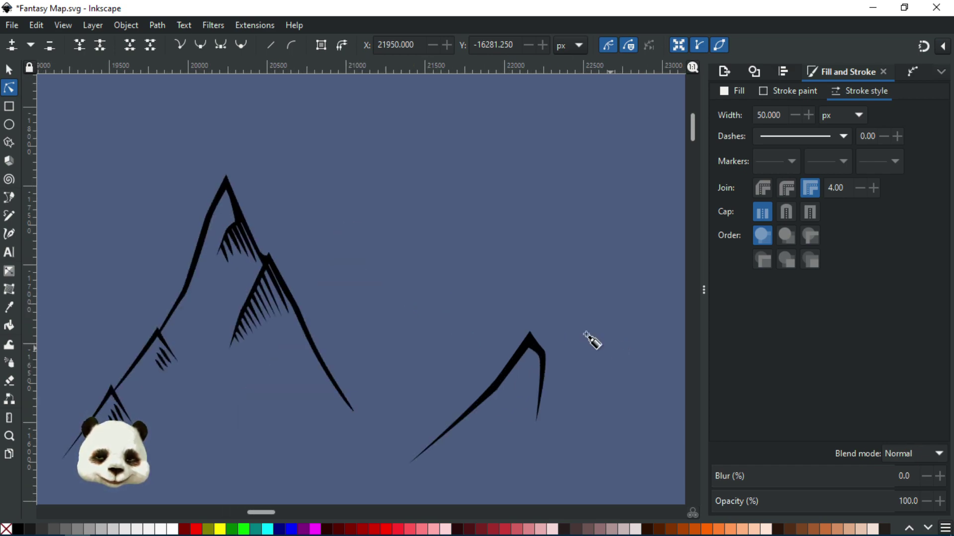
key("c")
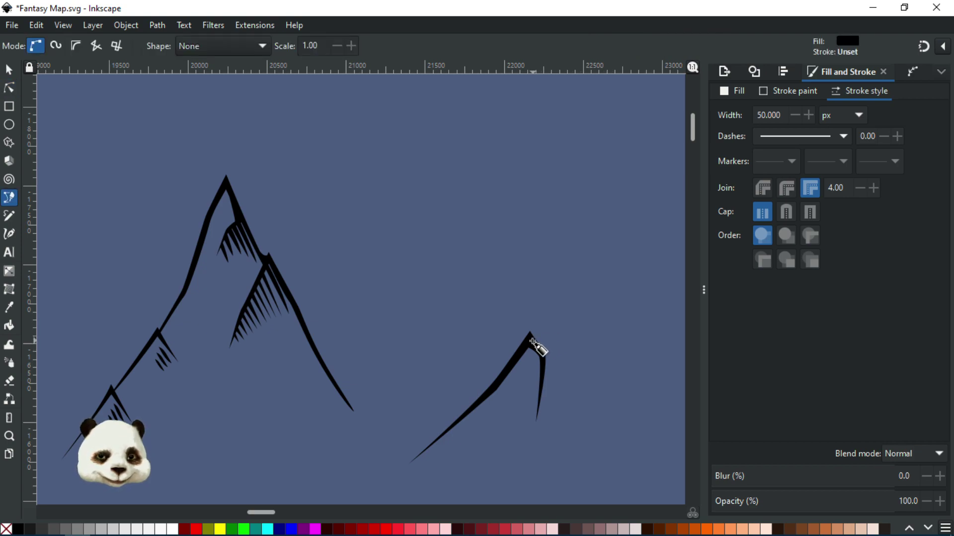
left_click(532, 341)
left_click_drag(585, 295, 652, 258)
left_click_drag(588, 248, 517, 187)
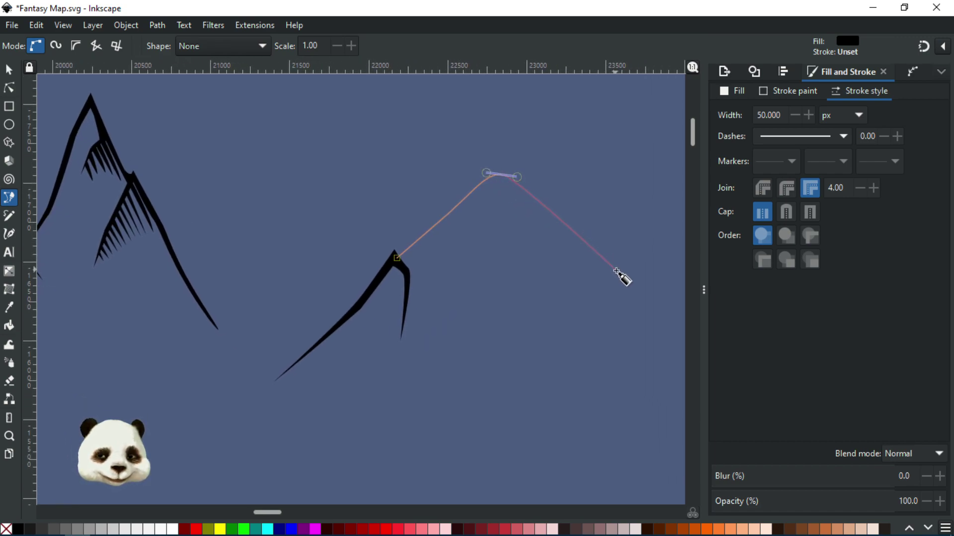
left_click_drag(586, 243, 610, 256)
scroll(549, 259, "right", 3)
scroll(550, 260, "down", 1)
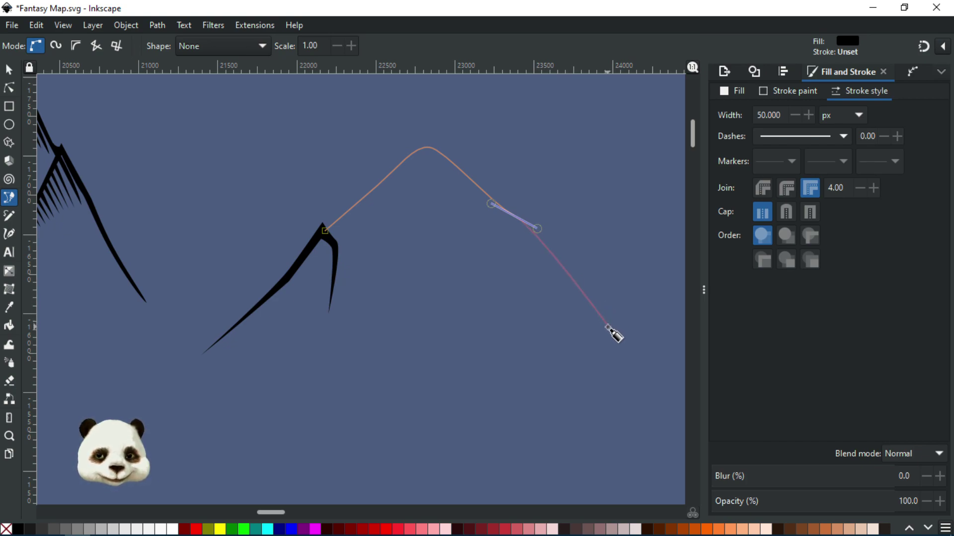
left_click_drag(607, 318, 577, 299)
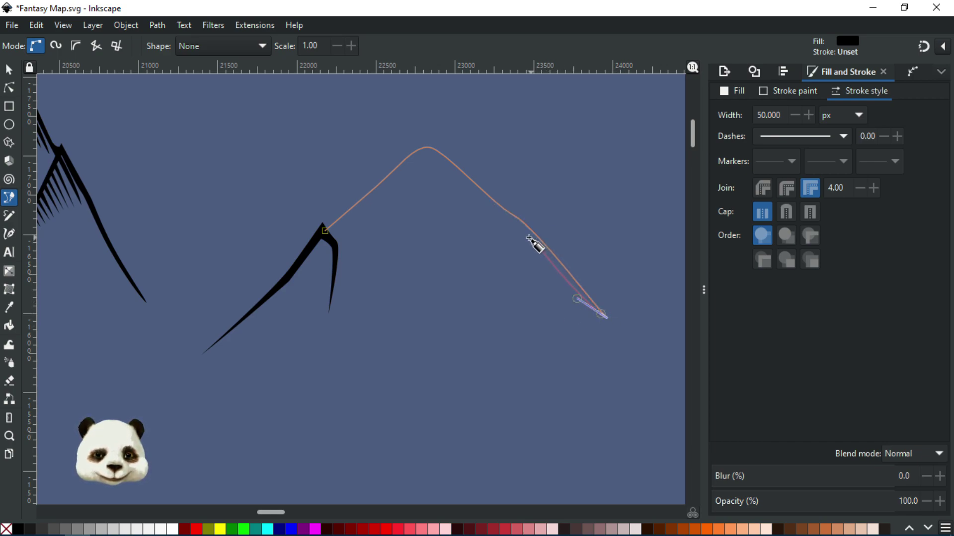
- Trace the slope's inner edge back from the far base under the summit to the small peak, closing it into a tapered stroke
left_click_drag(541, 245, 480, 200)
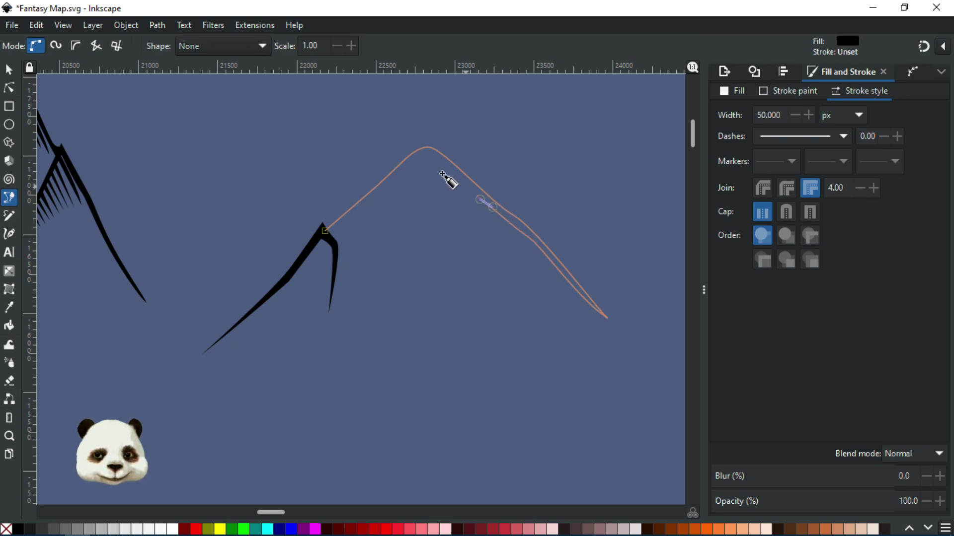
left_click_drag(428, 159, 415, 159)
left_click_drag(355, 212, 340, 224)
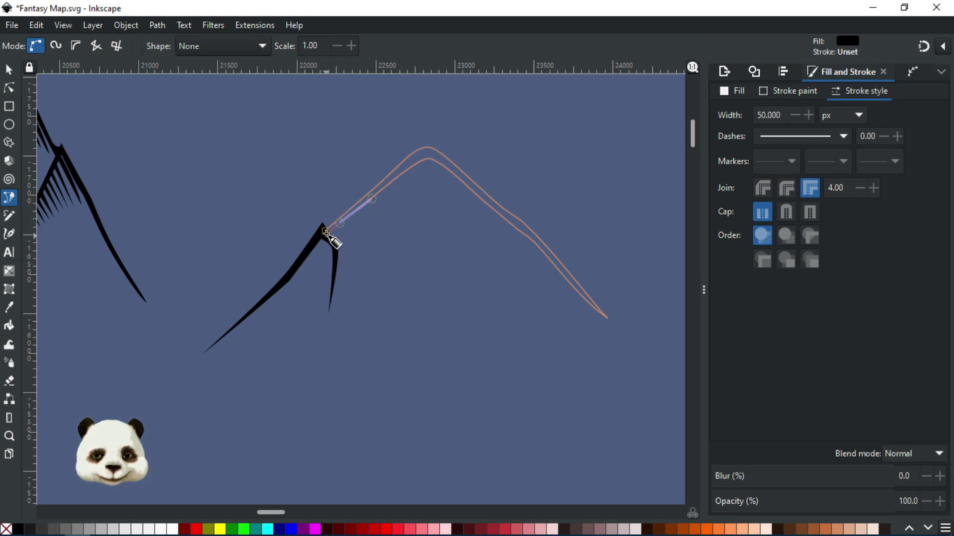
left_click(324, 230)
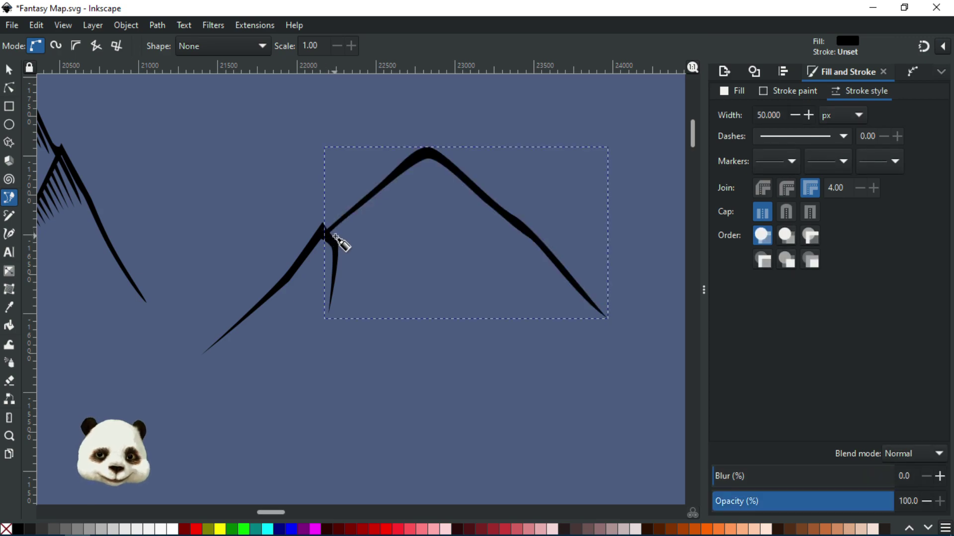
- Thin the lower part of the new slope by moving the inner node at its bend and adjusting the inner edge's curve handle
left_click(7, 88)
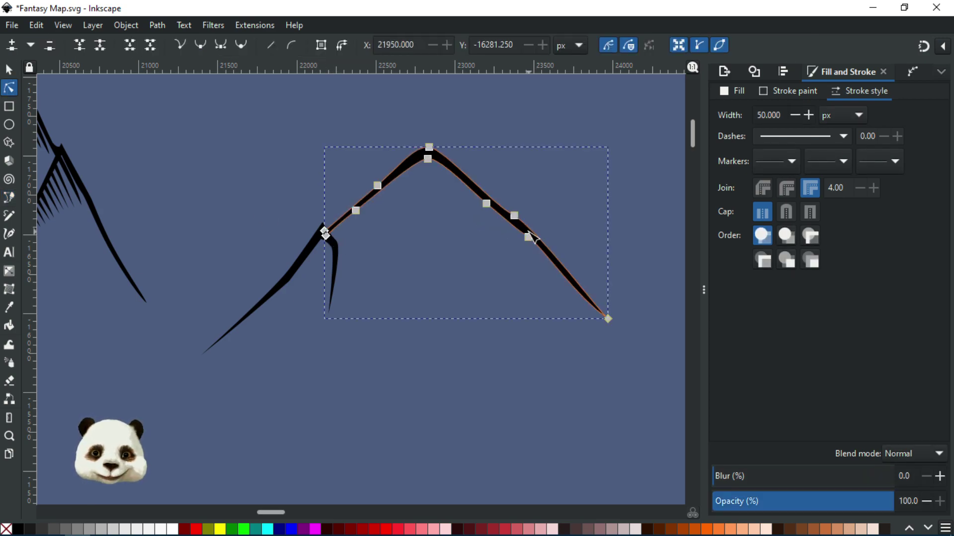
left_click(529, 238)
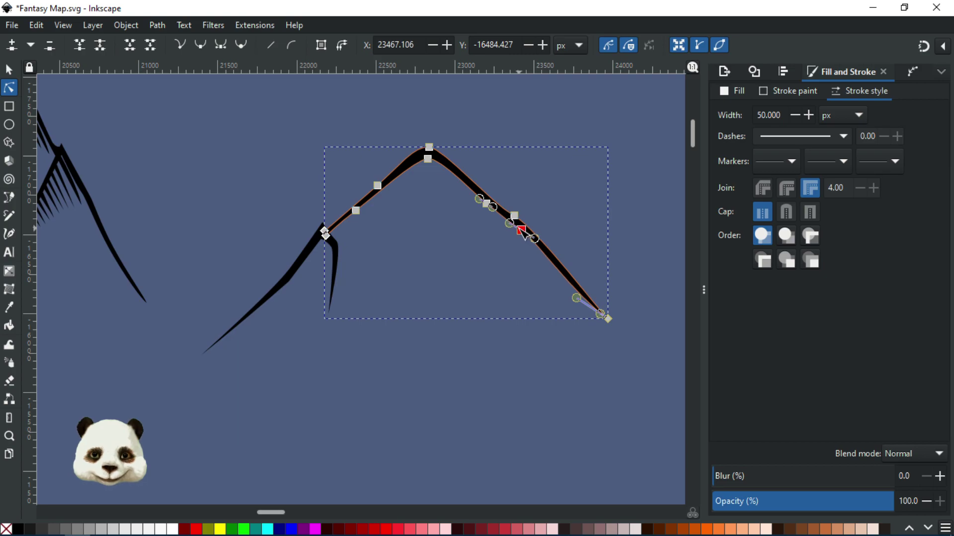
left_click_drag(576, 298, 572, 284)
left_click(641, 213)
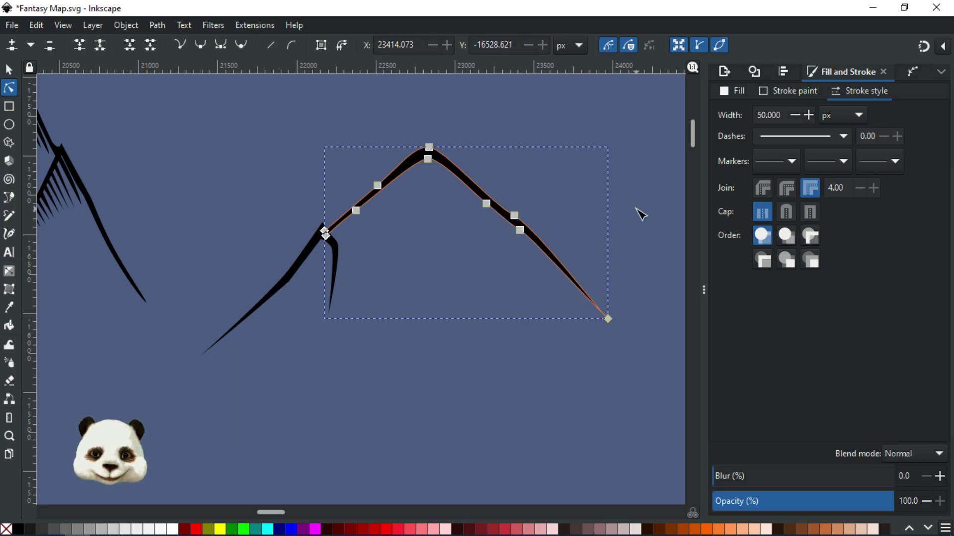
left_click(641, 214)
- Adjust the curve handle at the new slope's lower tip to refine the outer edge's taper
left_click(609, 322)
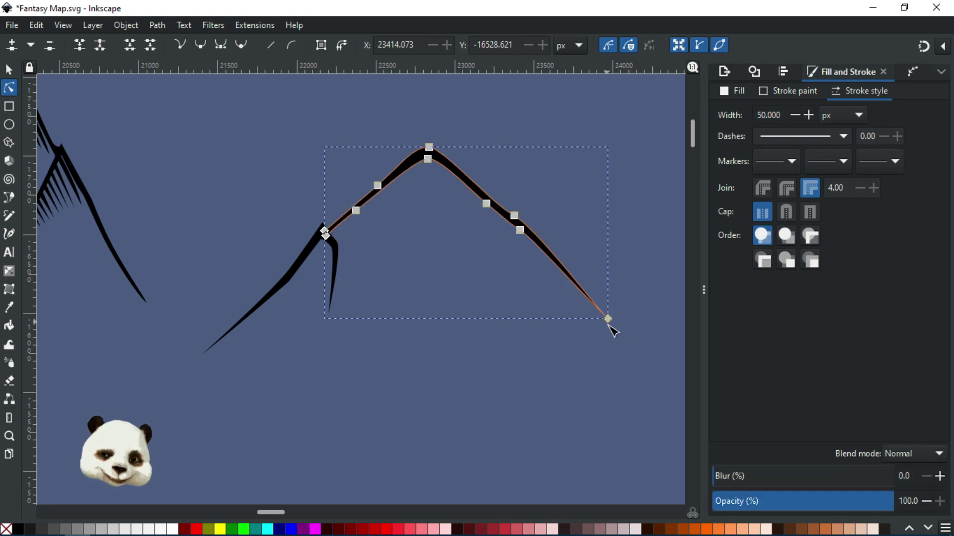
scroll(609, 322, "up", 2)
left_click(604, 312)
left_click_drag(591, 303, 553, 257)
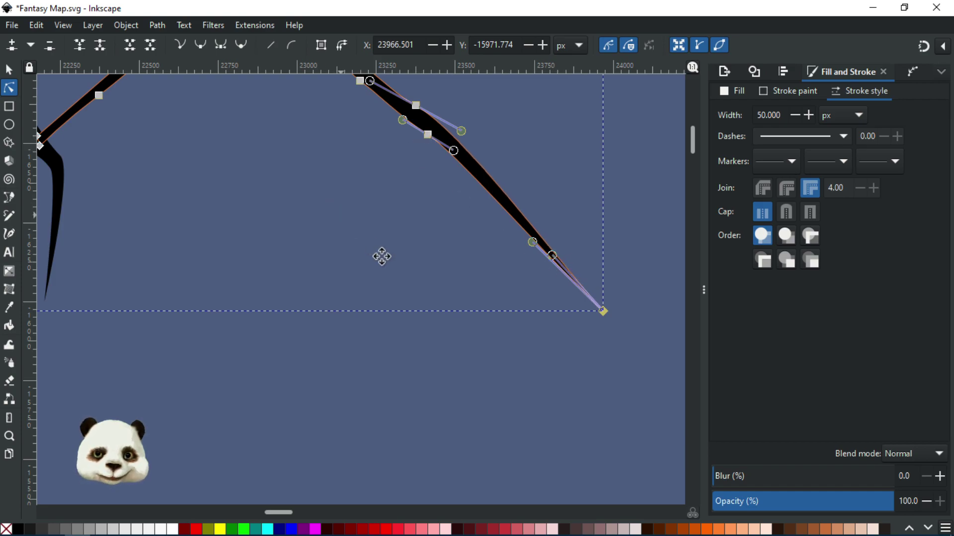
scroll(479, 368, "up", 10)
scroll(479, 368, "left", 10)
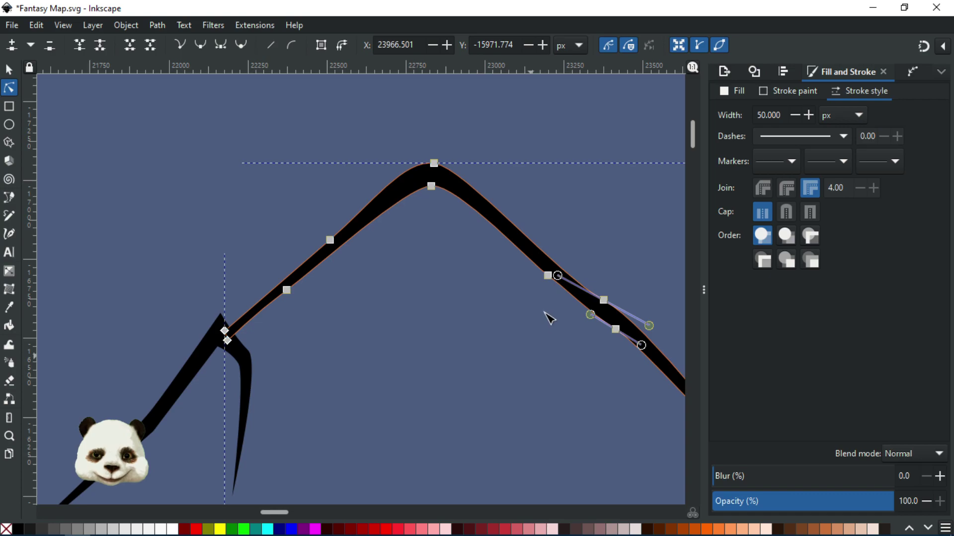
key("Escape")
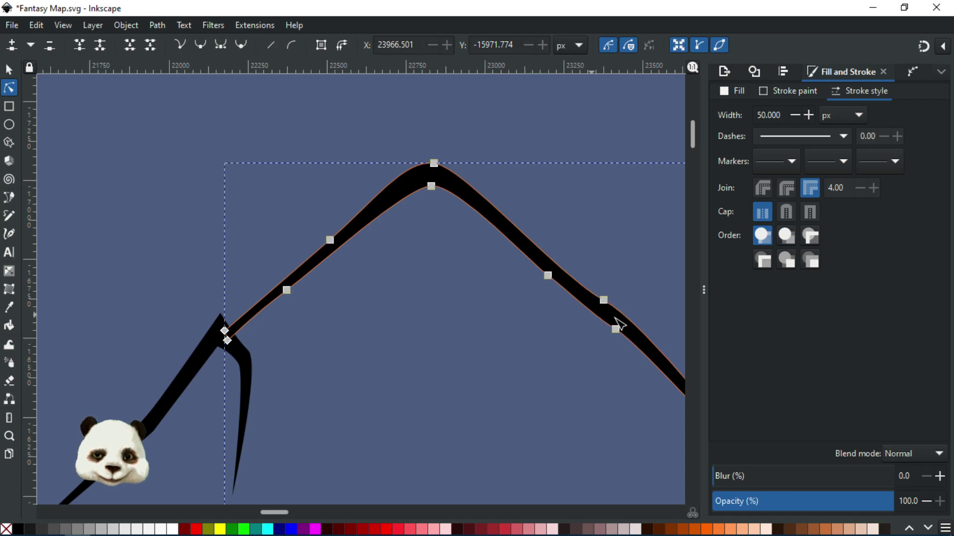
- Move the inner node at the new slope's bend slightly closer to the outer edge
left_click(616, 329)
left_click_drag(615, 329, 615, 328)
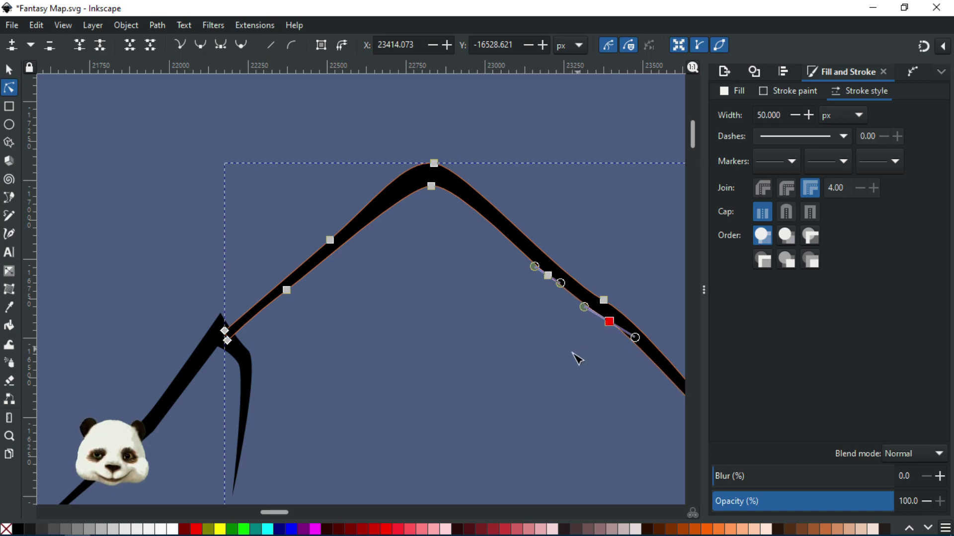
key("Escape")
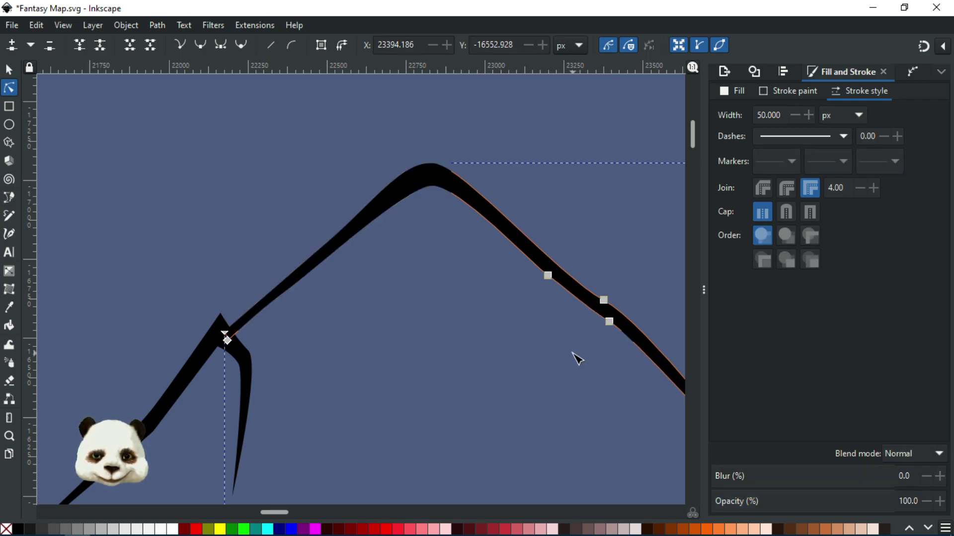
key("Escape")
scroll(558, 363, "down", 4)
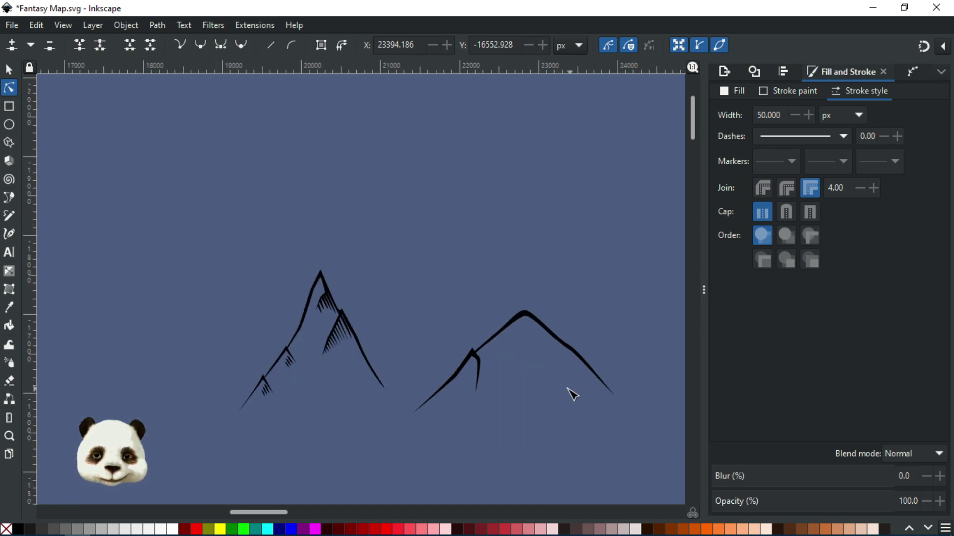
- Draw a closed, winding ridge stroke descending inside the second mountain from just beside its rounded summit, ending in a pointed, bent tail
scroll(479, 374, "up", 3)
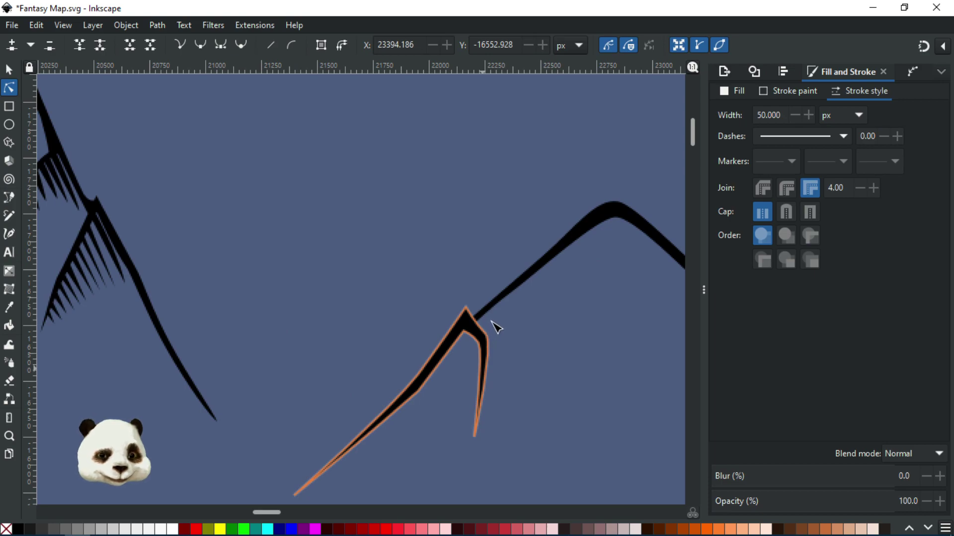
scroll(497, 328, "up", 1)
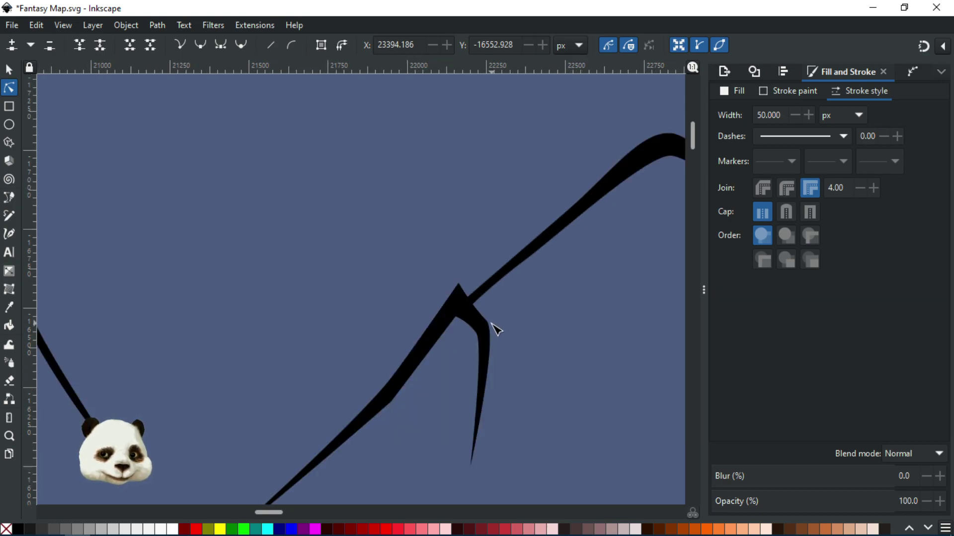
scroll(518, 343, "down", 2, "ctrl")
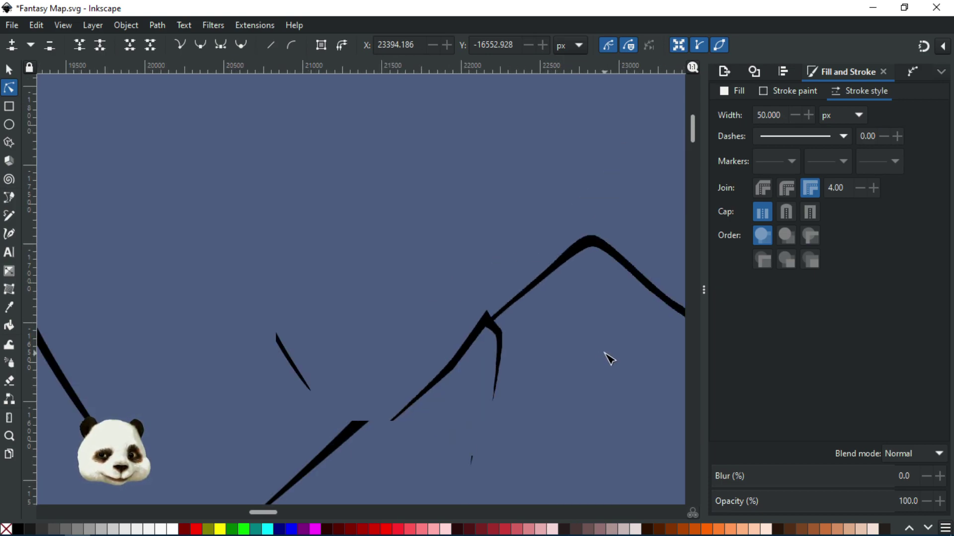
scroll(512, 336, "right", 4)
scroll(511, 336, "down", 1)
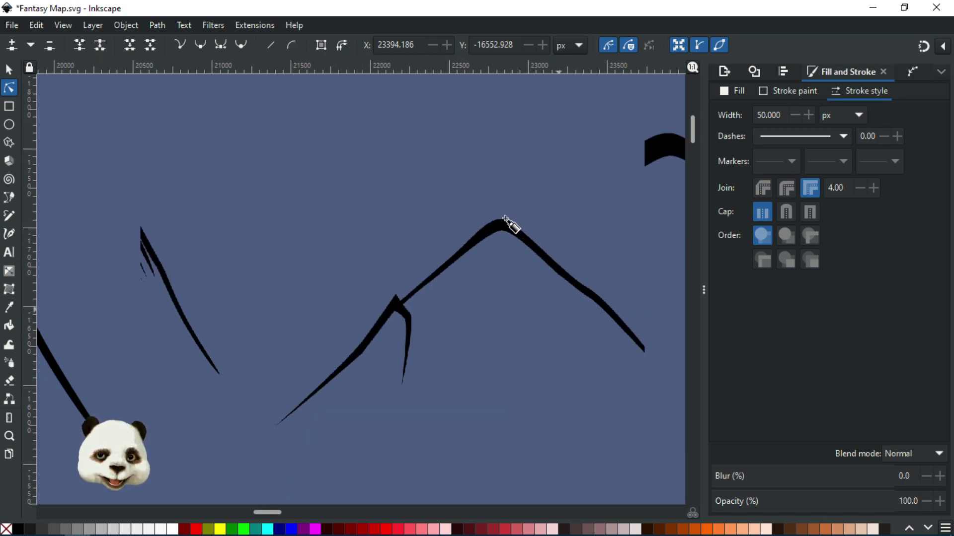
key("b")
scroll(163, 234, "down", 3, "ctrl")
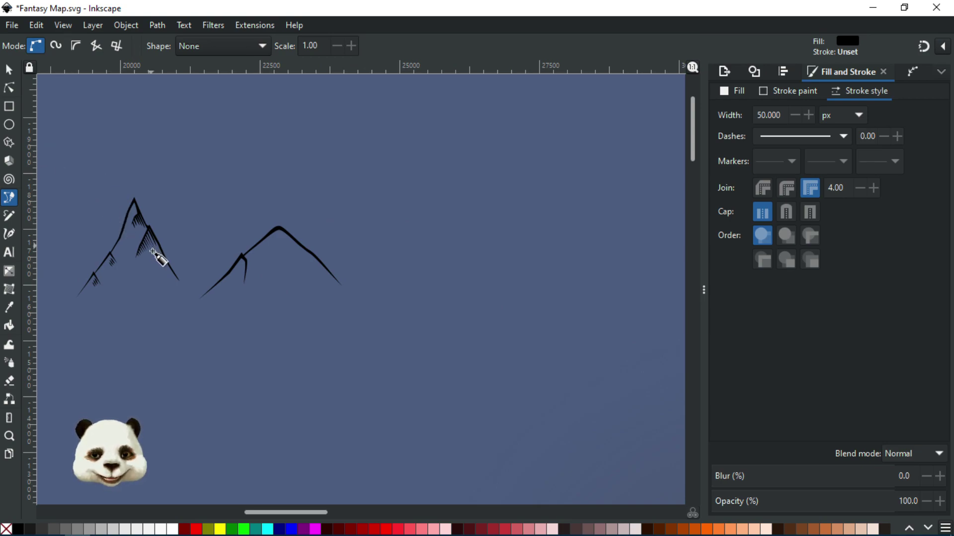
scroll(256, 270, "up", 1, "ctrl")
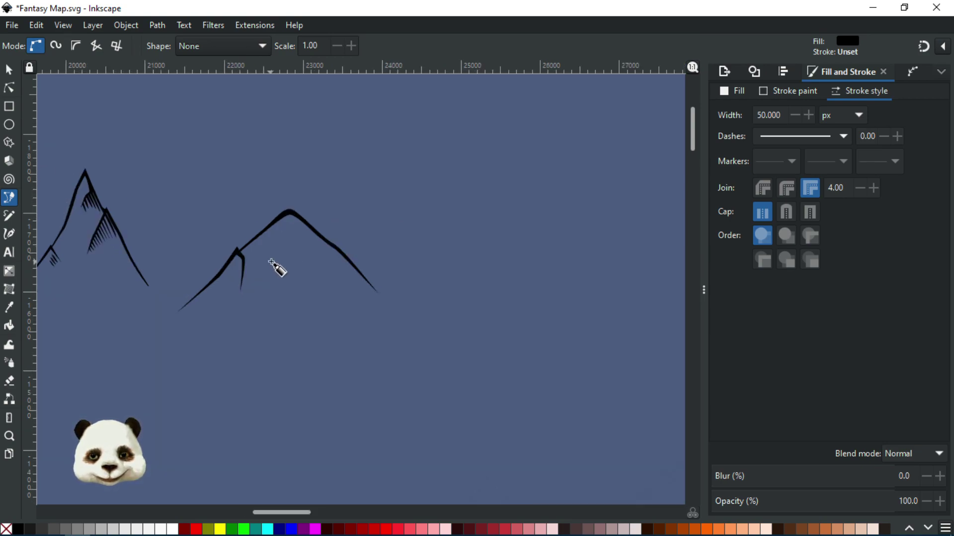
left_click(303, 219)
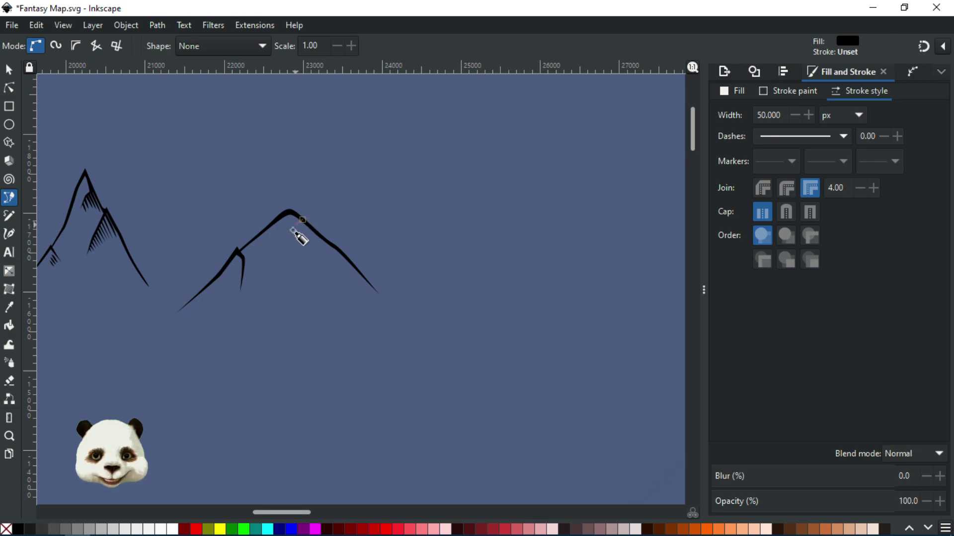
left_click_drag(289, 237, 289, 259)
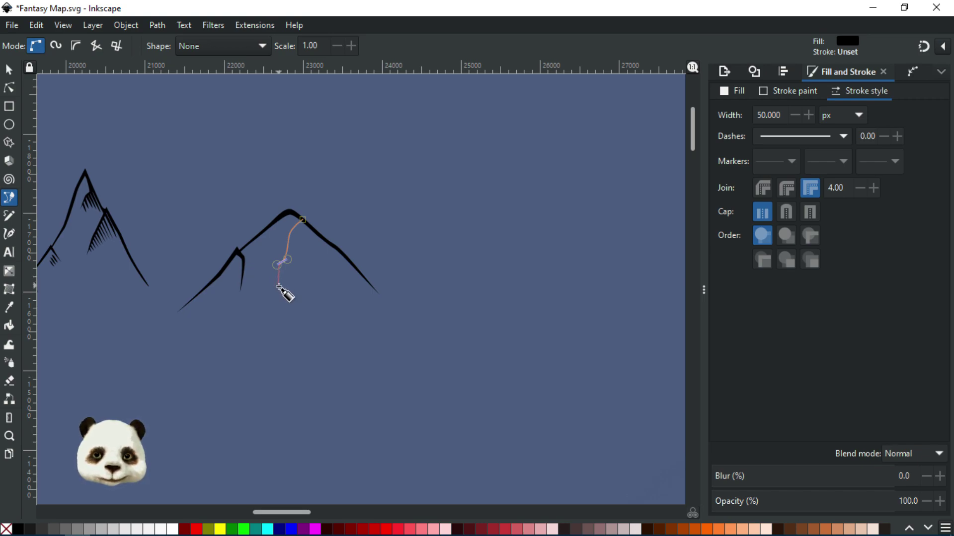
left_click(279, 287)
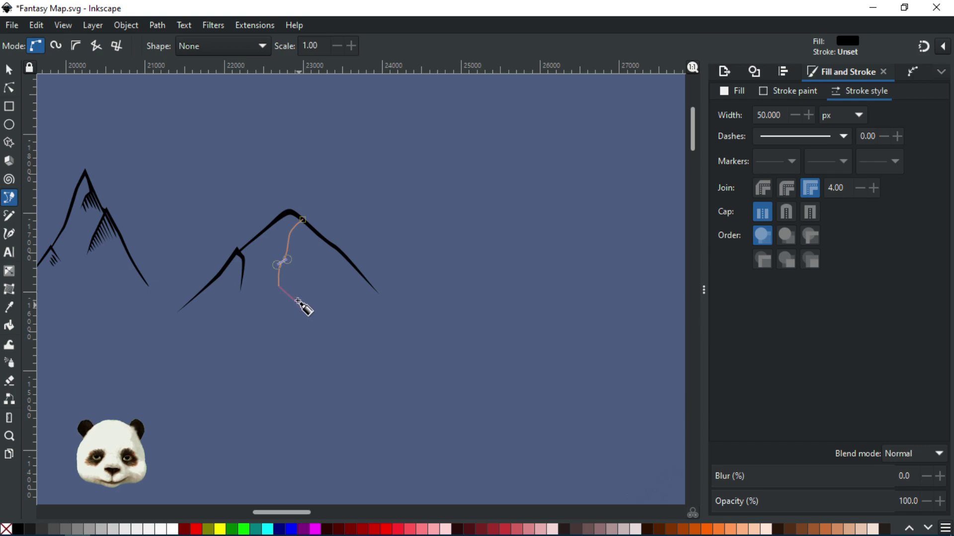
left_click_drag(286, 284, 304, 220)
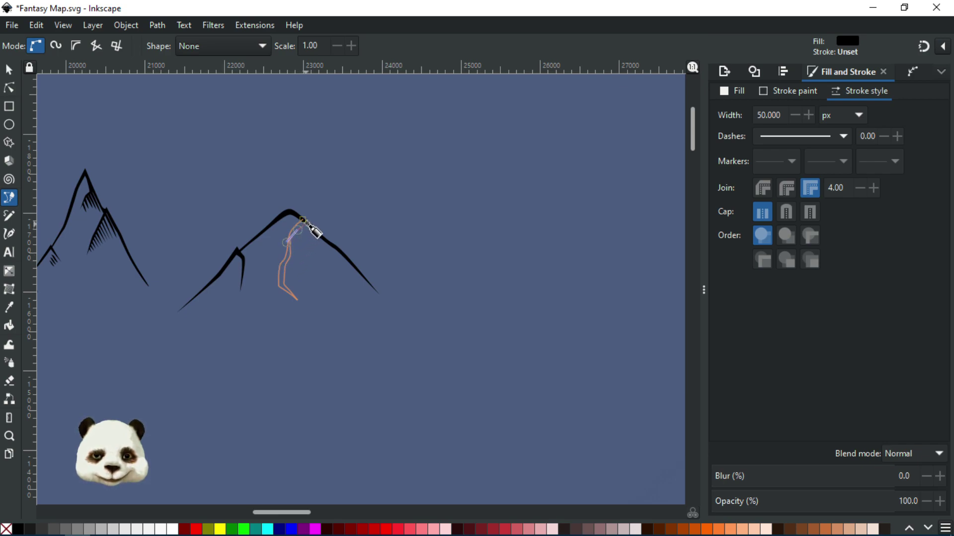
left_click(304, 220)
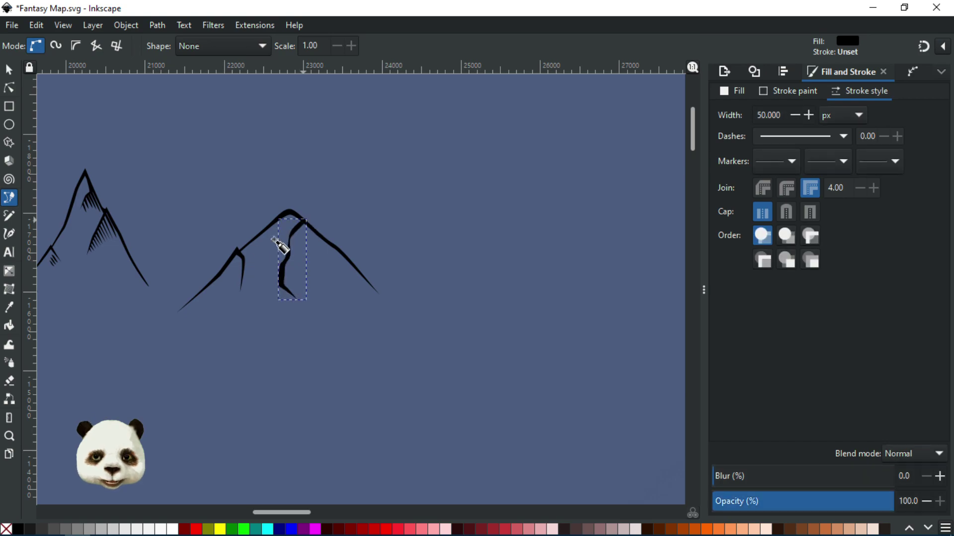
- Shorten the small peak's inner stroke by moving its lower tip node upward
left_click(9, 88)
scroll(239, 294, "up", 3)
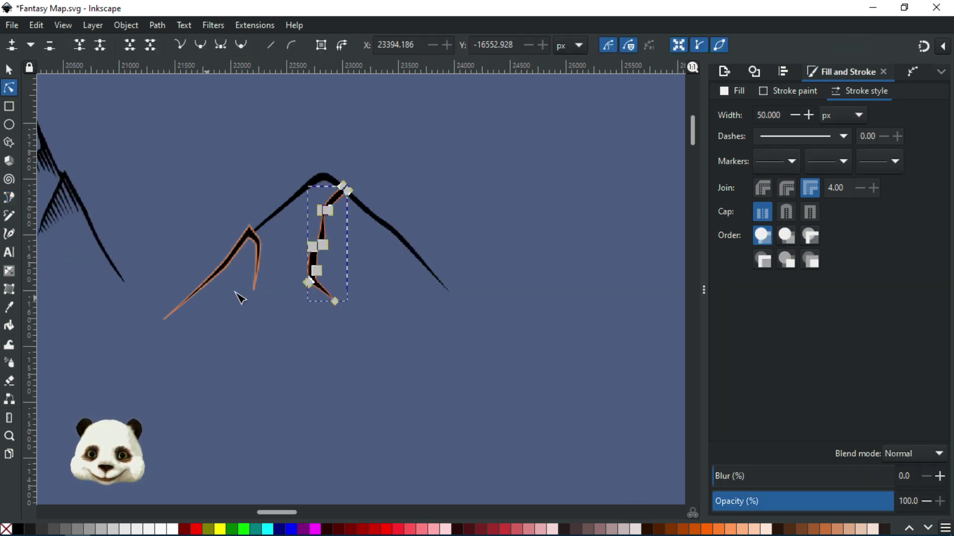
left_click(287, 286)
left_click_drag(288, 285, 304, 252)
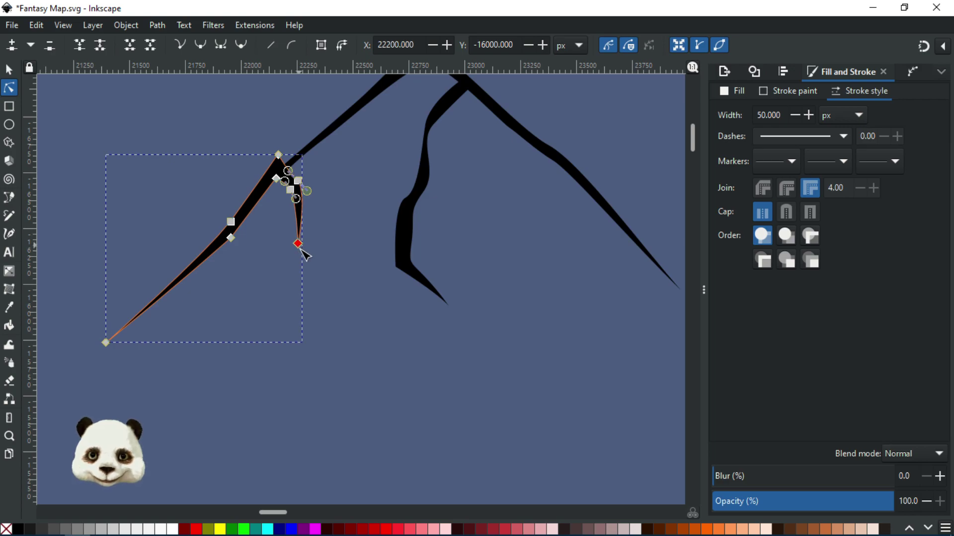
- Vary the winding ridge stroke's thickness by narrowing its middle and lower bends and widening its upper bend through the inner edge's nodes
left_click(414, 242, "shift")
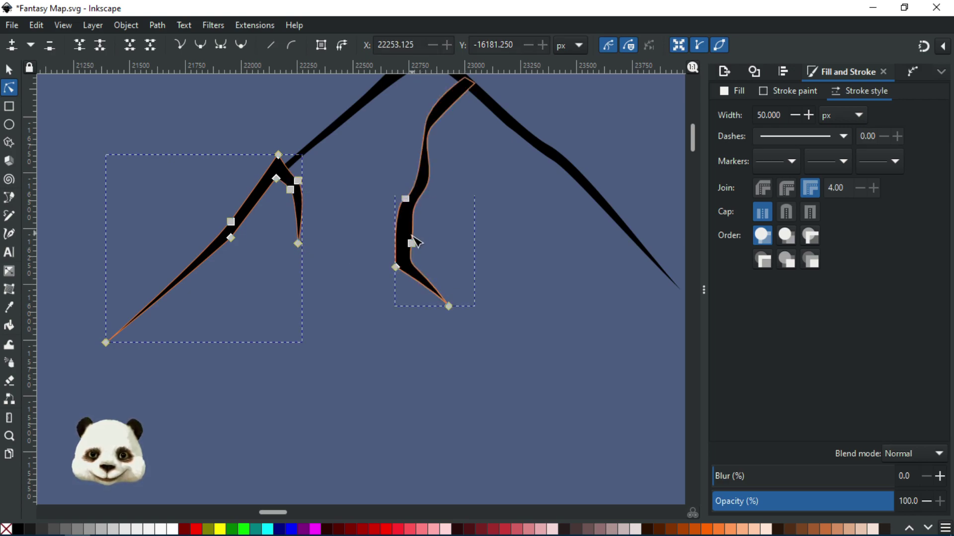
left_click(412, 244)
left_click_drag(403, 241, 402, 239)
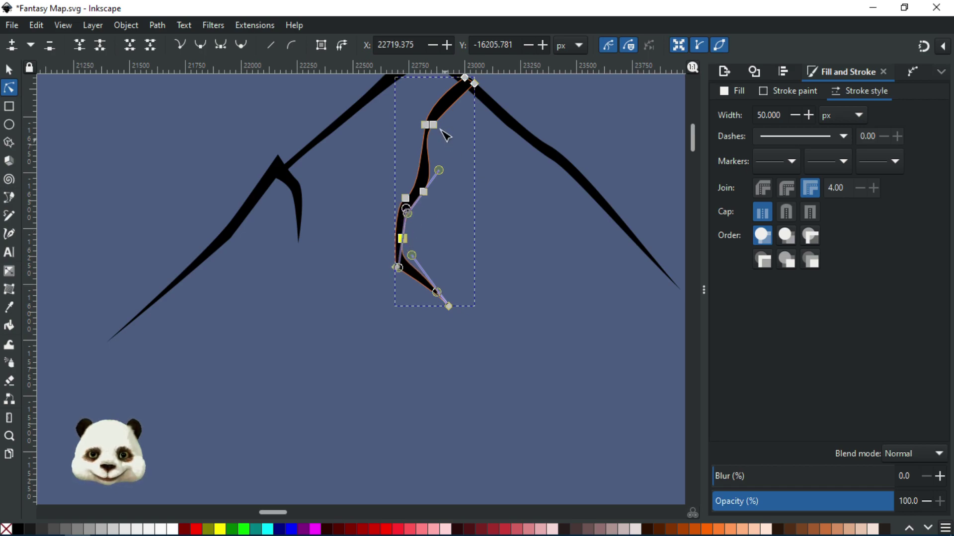
left_click_drag(440, 123, 446, 119)
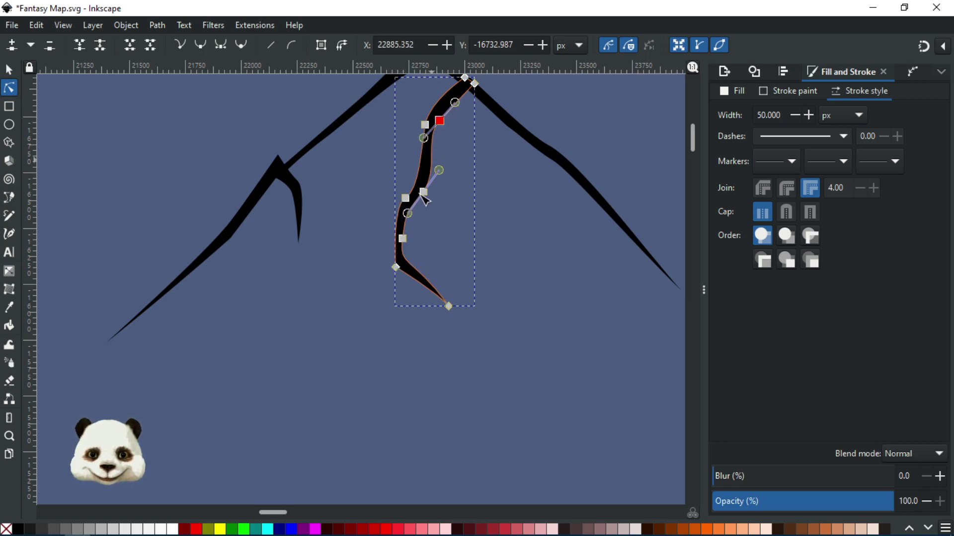
left_click_drag(441, 170, 426, 196)
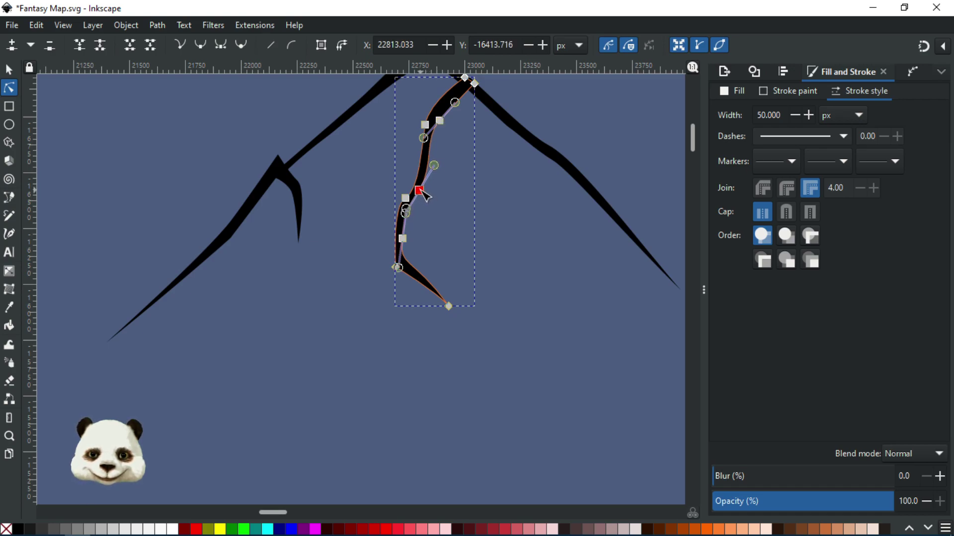
- Shorten the winding ridge stroke by moving its lower nodes upward together, and nudge the inner node at its upper bend slightly upward
left_click(502, 207)
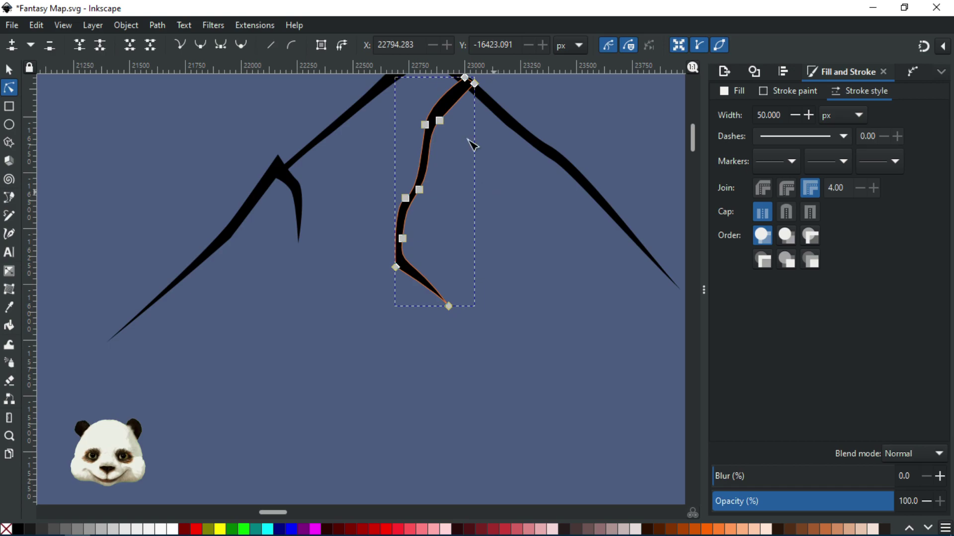
left_click(528, 181)
scroll(524, 204, "down", 4)
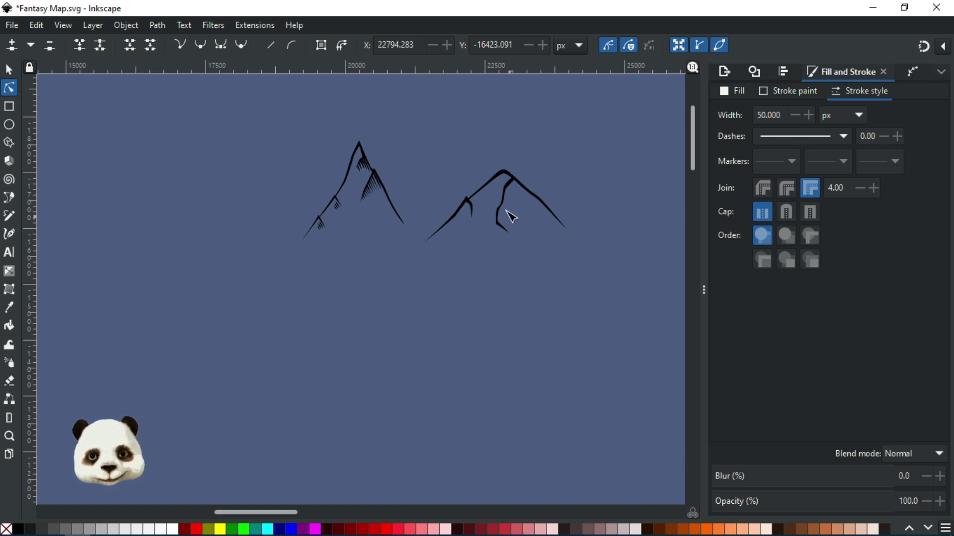
scroll(511, 217, "up", 4)
left_click(474, 226)
left_click_drag(428, 204, 526, 323)
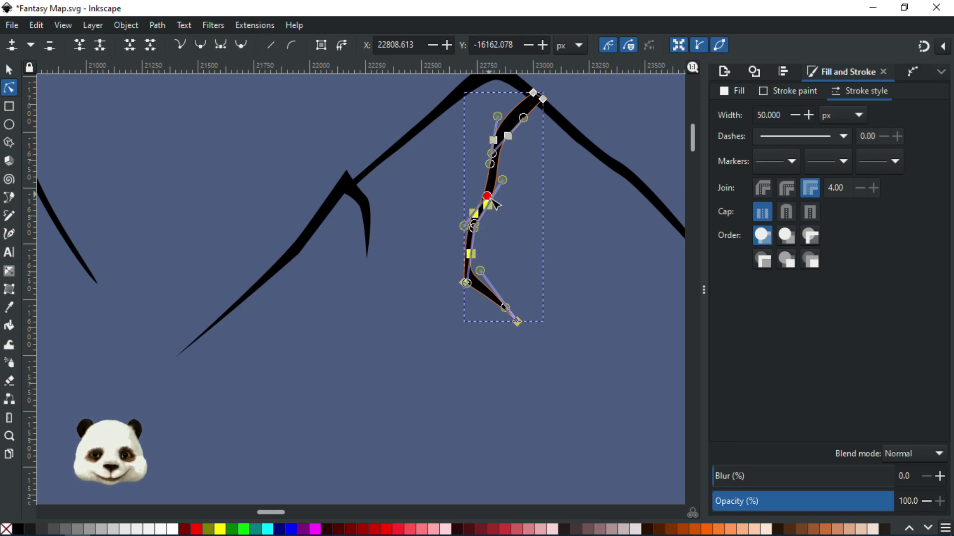
left_click_drag(477, 216, 479, 204)
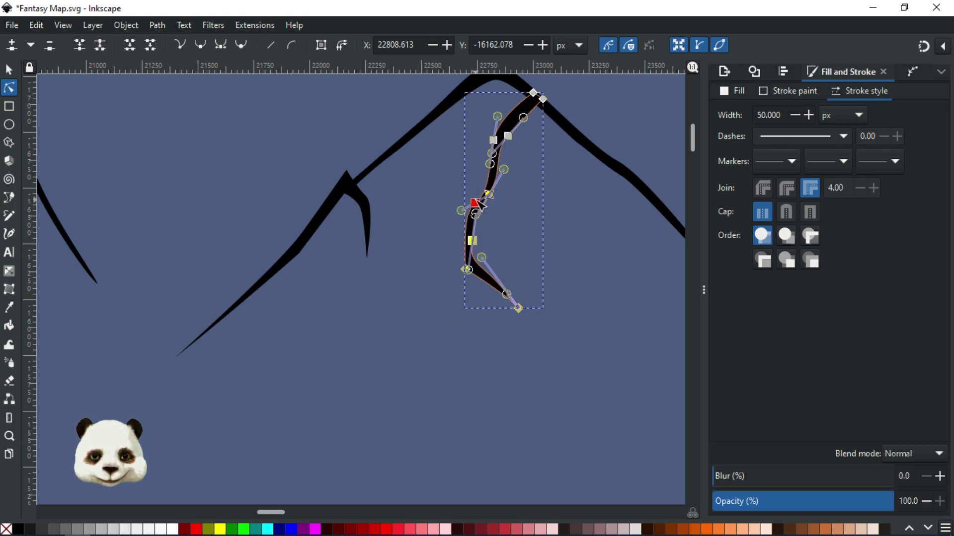
left_click(583, 241)
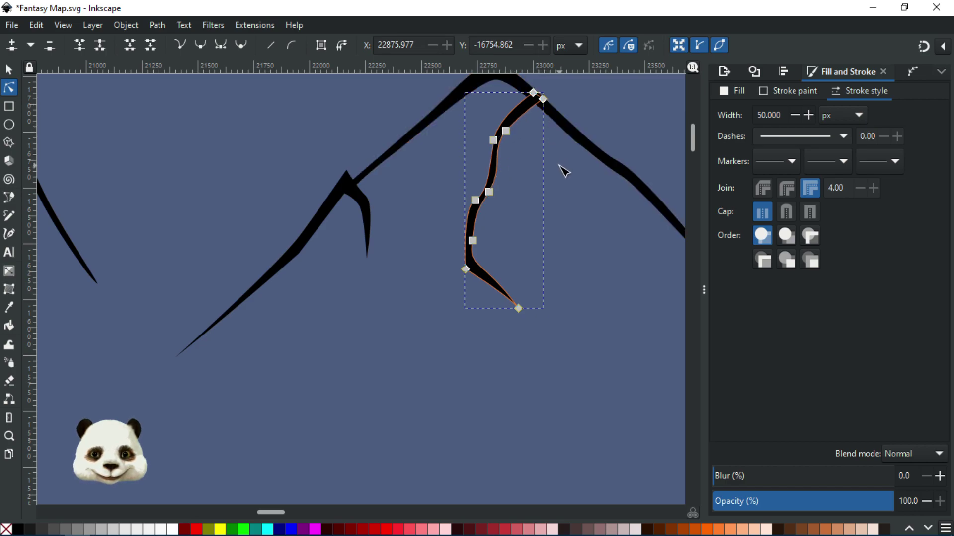
left_click(564, 171)
- Thicken the second mountain's main outline beside the small peak by moving its end node and adjacent inner node slightly away from the outer edge
scroll(566, 185, "down", 6, "ctrl")
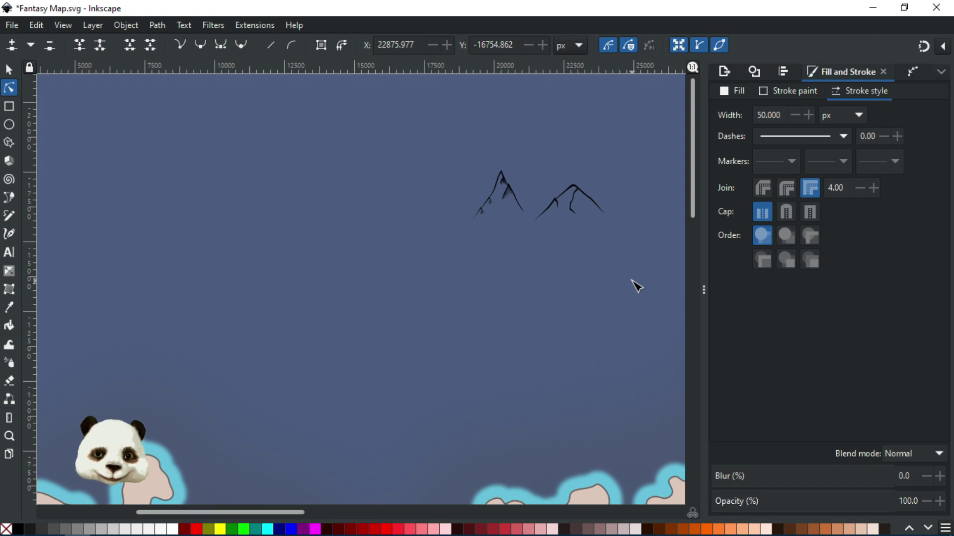
scroll(615, 174, "up", 2, "ctrl")
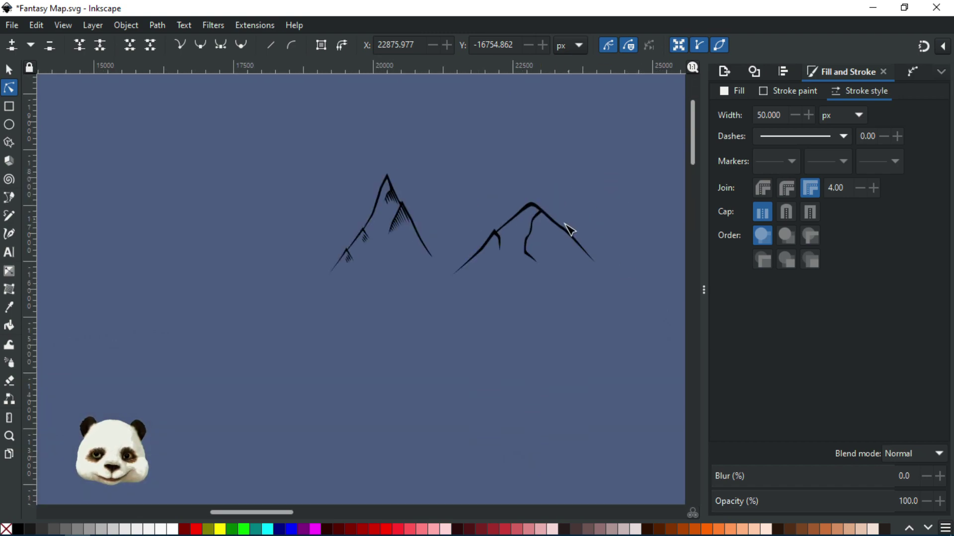
scroll(516, 269, "up", 2, "ctrl")
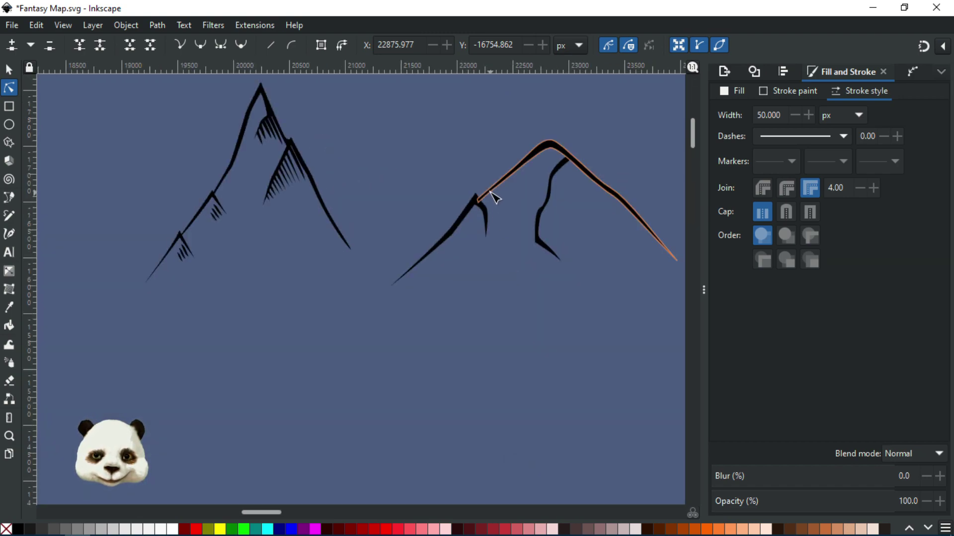
left_click(490, 197)
scroll(487, 204, "up", 2, "ctrl")
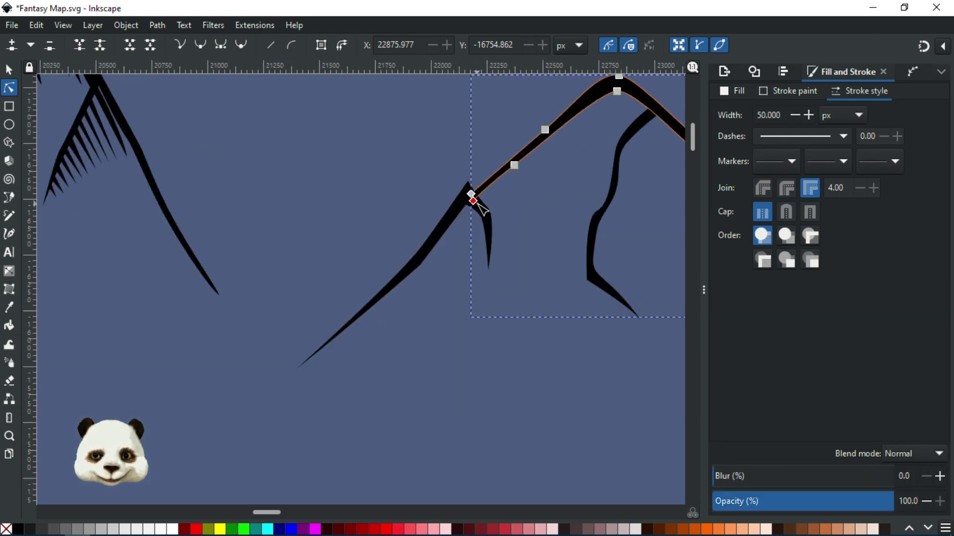
left_click(474, 201)
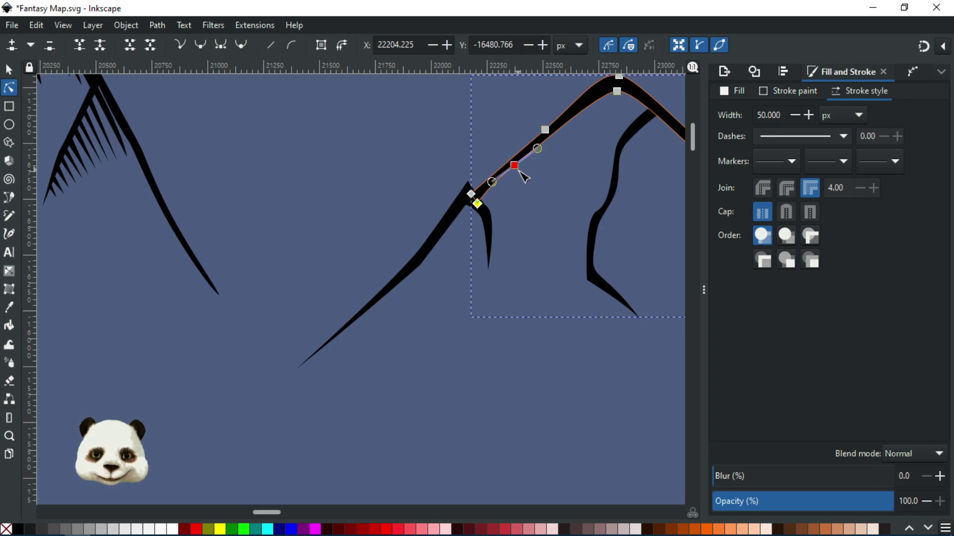
left_click_drag(519, 170, 522, 170)
left_click(532, 195)
left_click(533, 195)
- Check both mountains together at map scale and save the Fantasy Map drawing
scroll(528, 213, "down", 4)
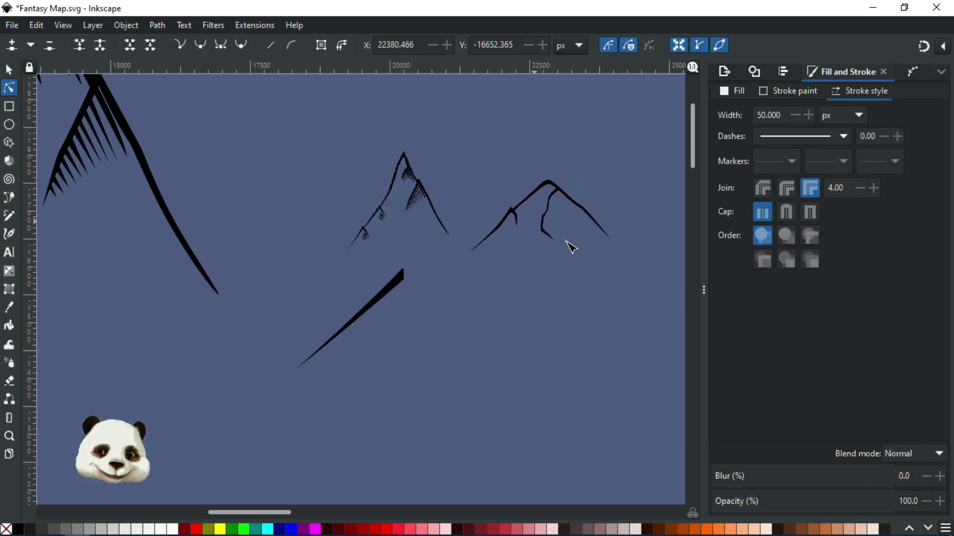
scroll(629, 276, "down", 2)
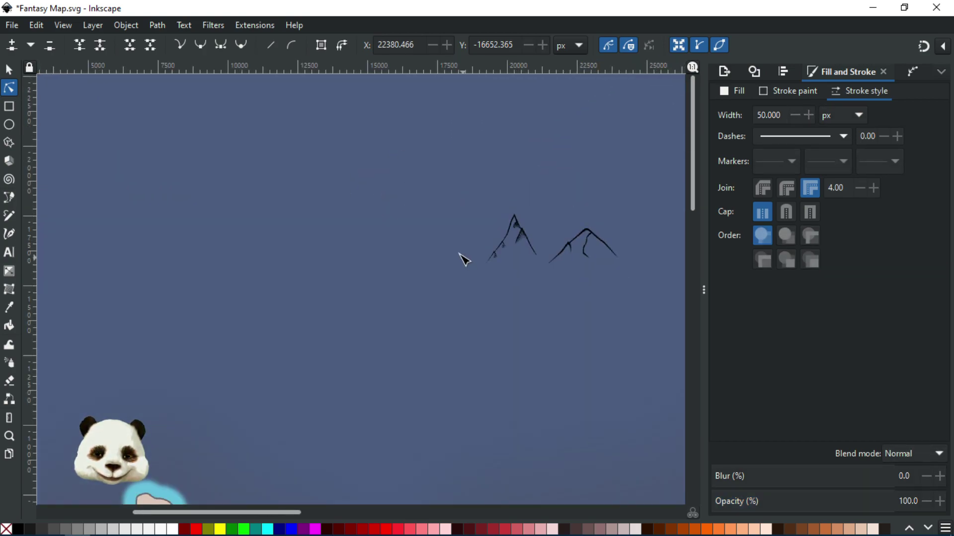
scroll(602, 250, "up", 3)
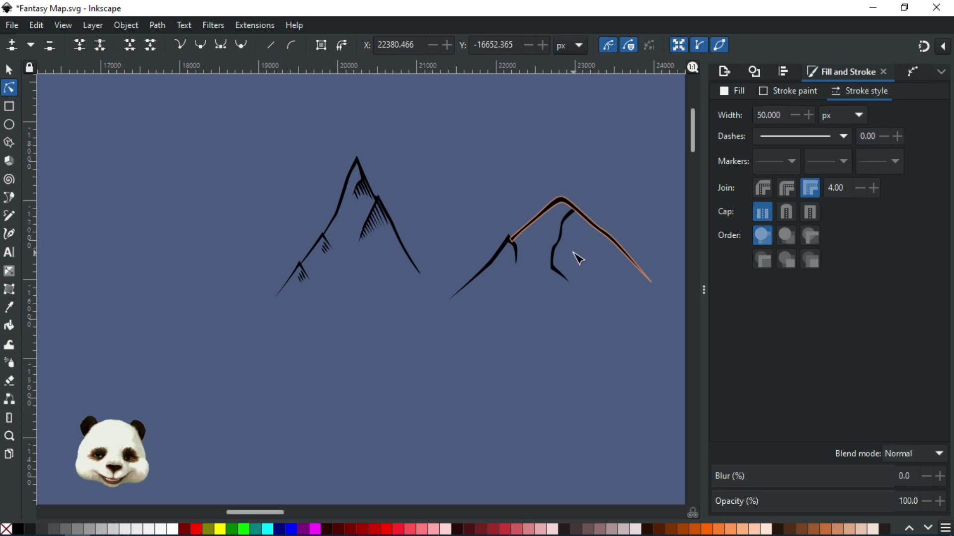
key("ctrl+s")
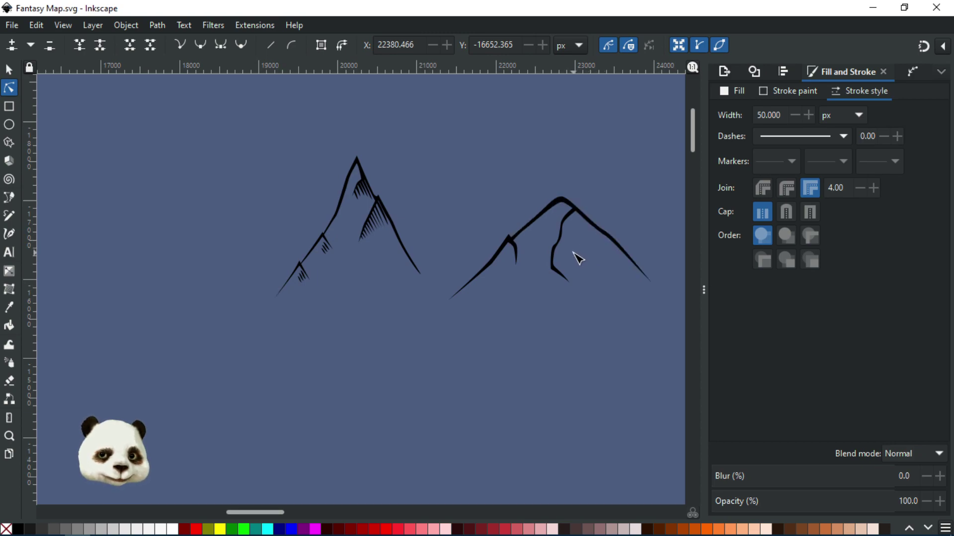
- Draw two long, tapered hatch strokes from the top of the winding ridge, running down roughly parallel to the second mountain's right slope
scroll(577, 257, "up", 2)
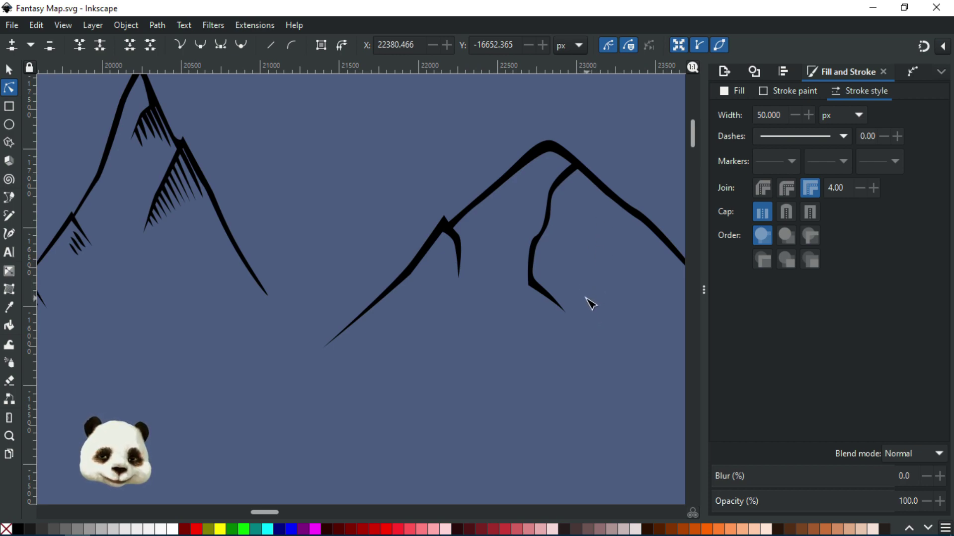
key("w")
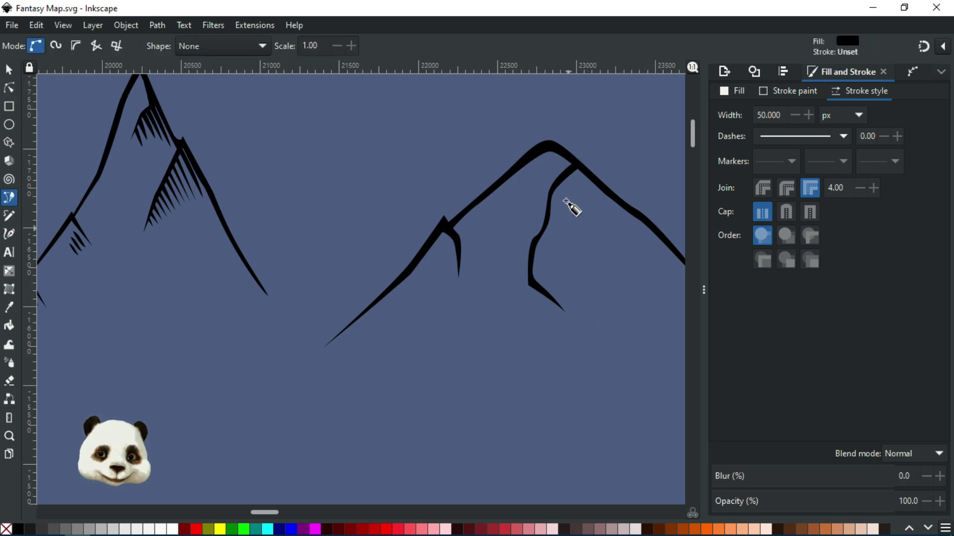
left_click(574, 173)
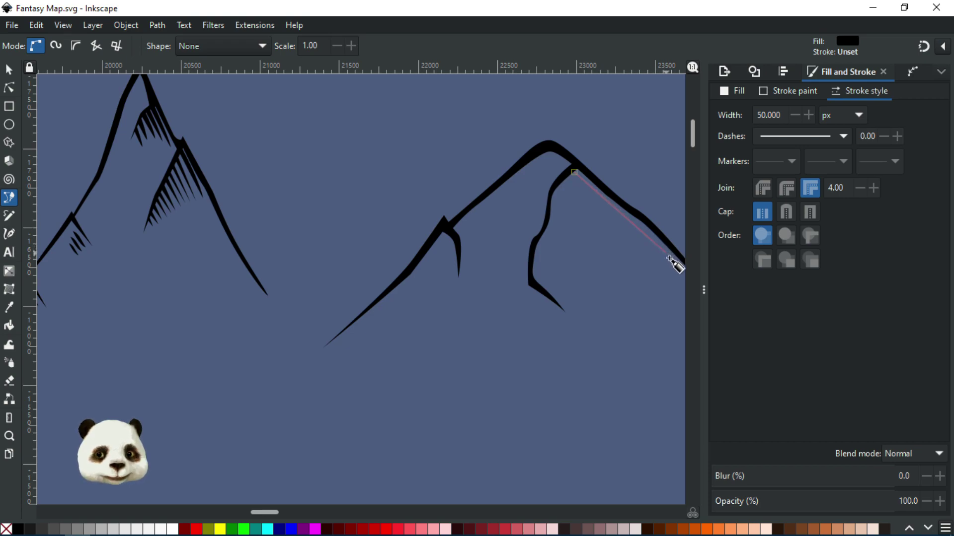
left_click_drag(670, 263, 480, 185)
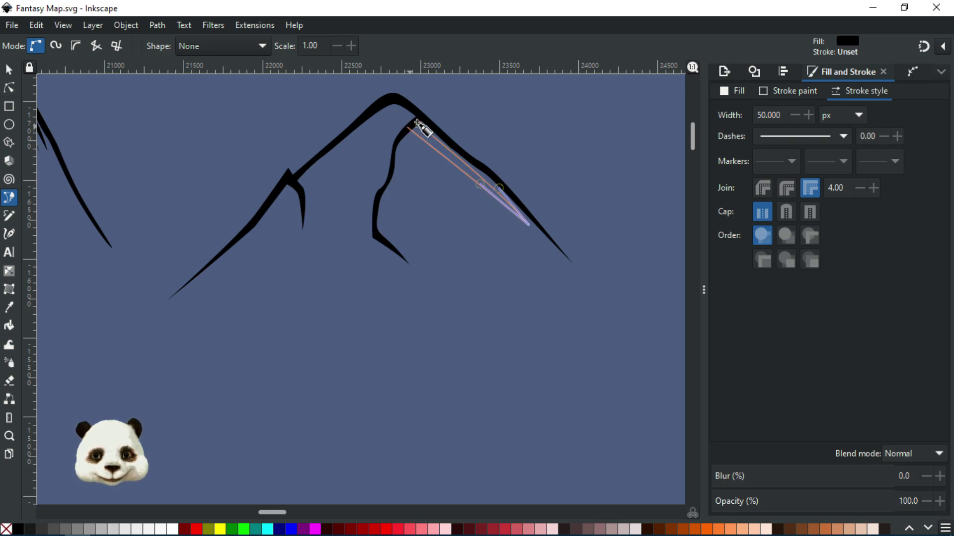
left_click(418, 125)
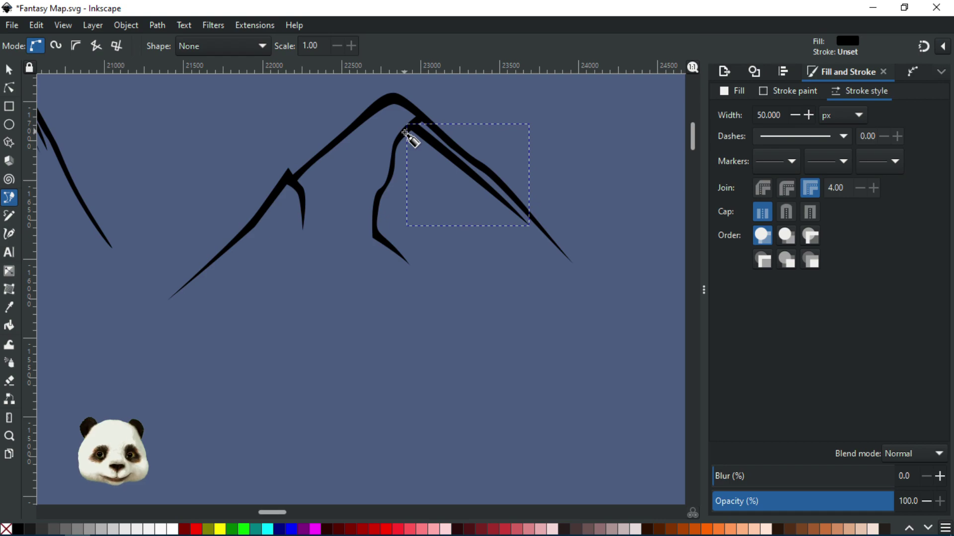
left_click(405, 133)
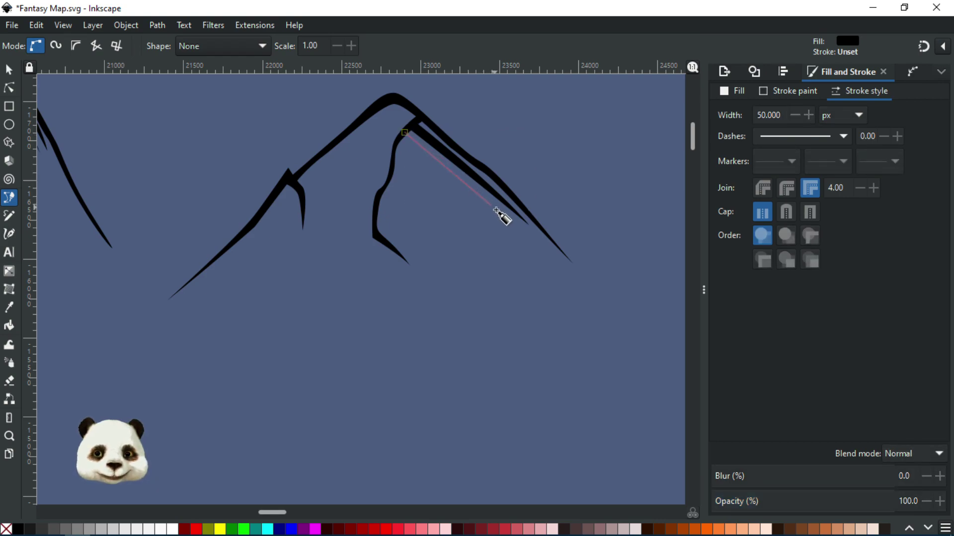
left_click_drag(506, 219, 532, 240)
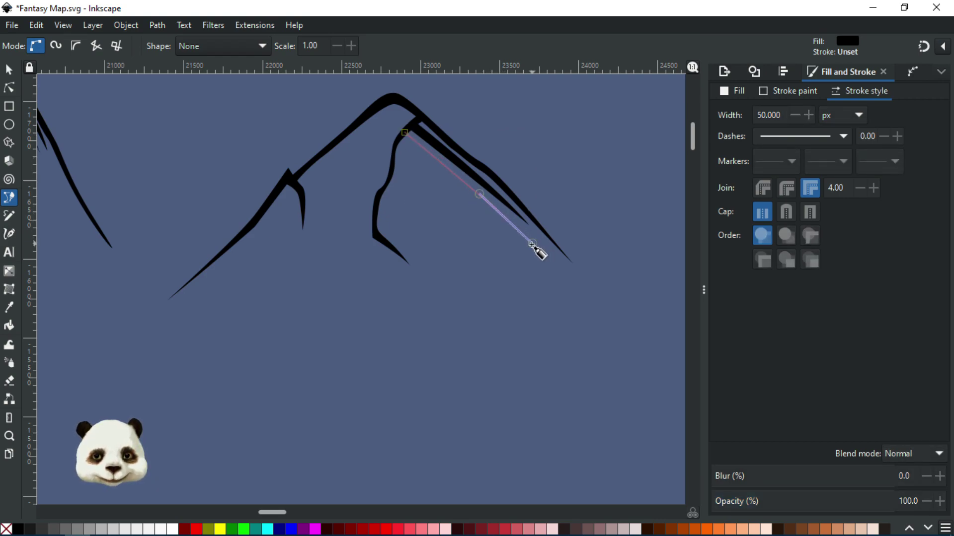
left_click(485, 210)
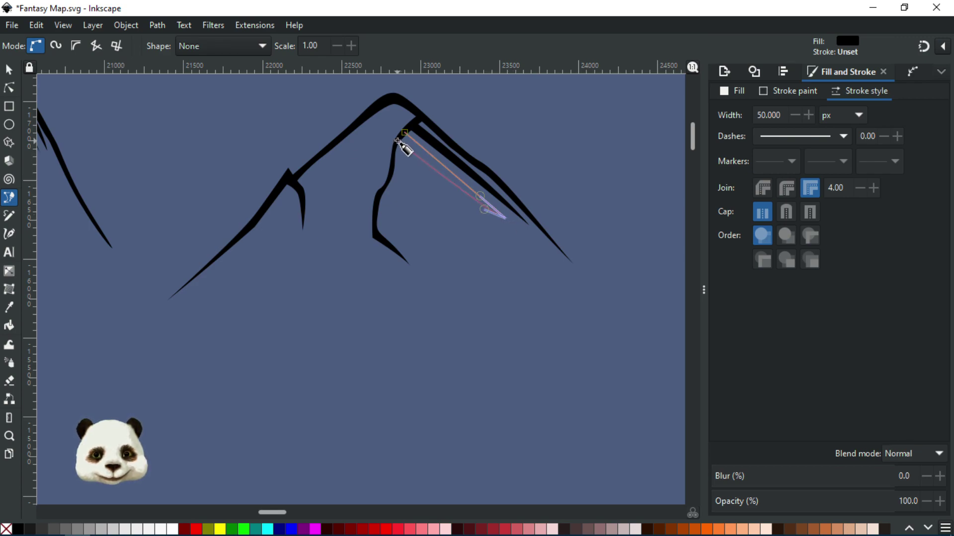
left_click(405, 133)
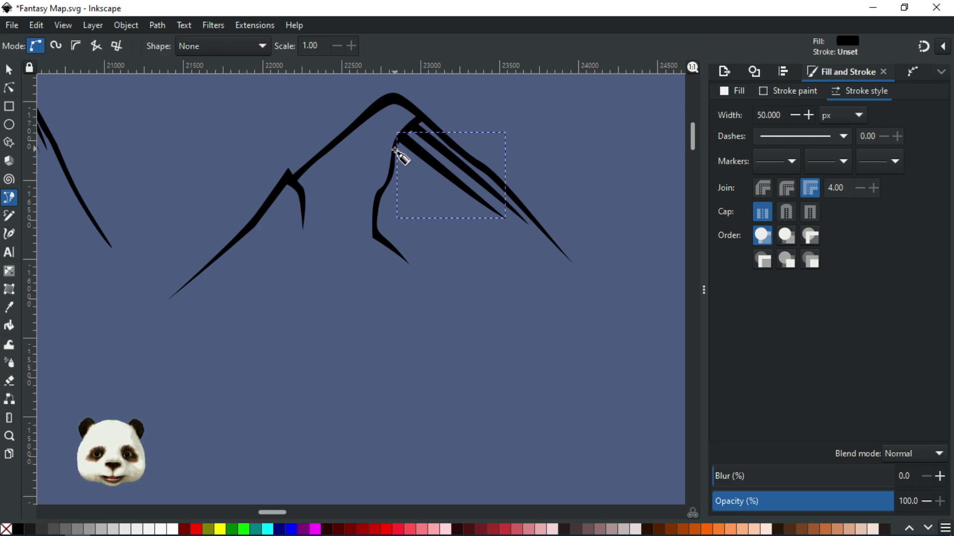
- Draw two shorter, tapered triangular hatch strokes from the ridge's upper bend and middle, below the two long ones
left_click(395, 150)
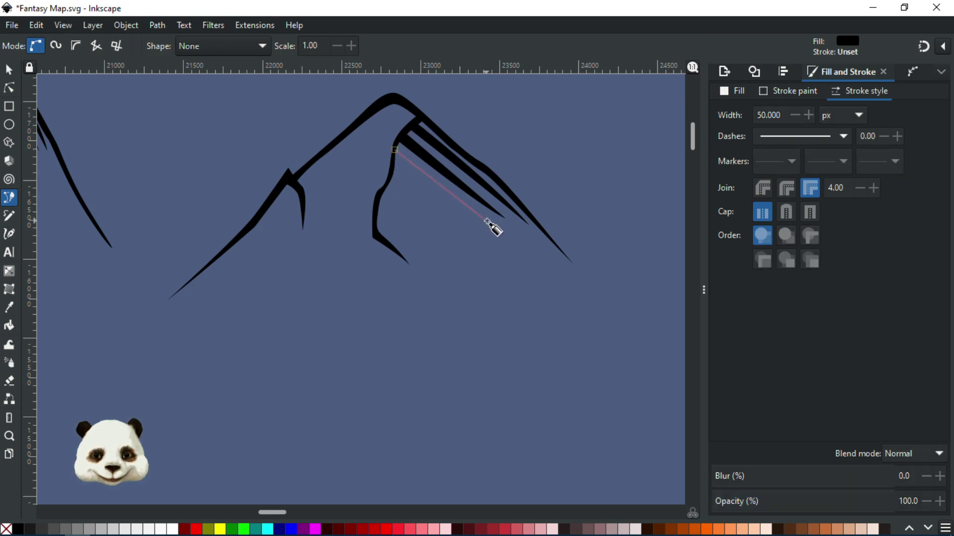
left_click(487, 222)
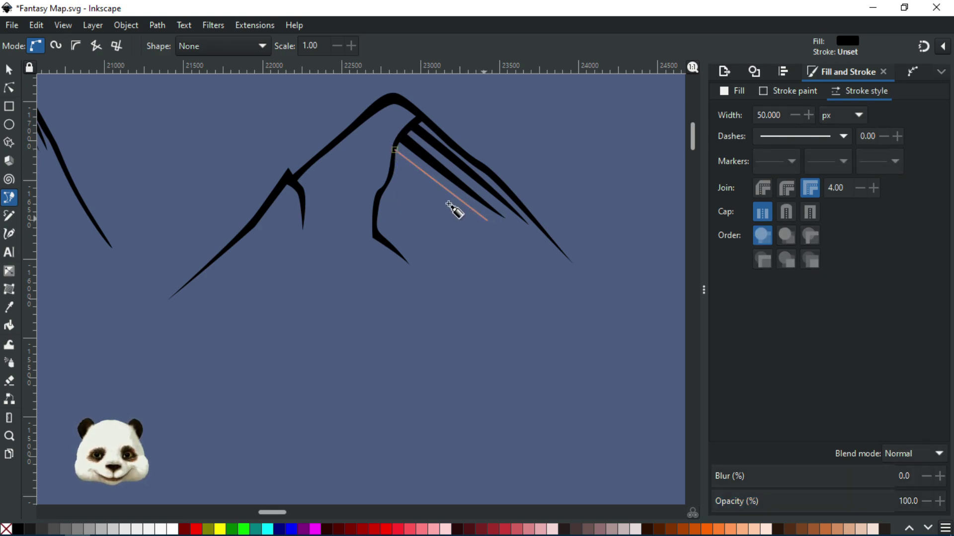
left_click(395, 150)
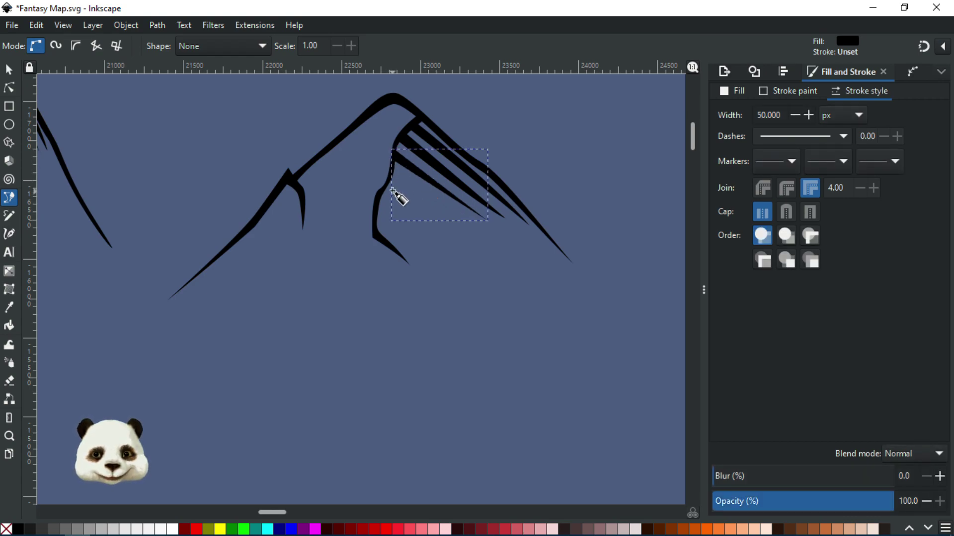
left_click(392, 172)
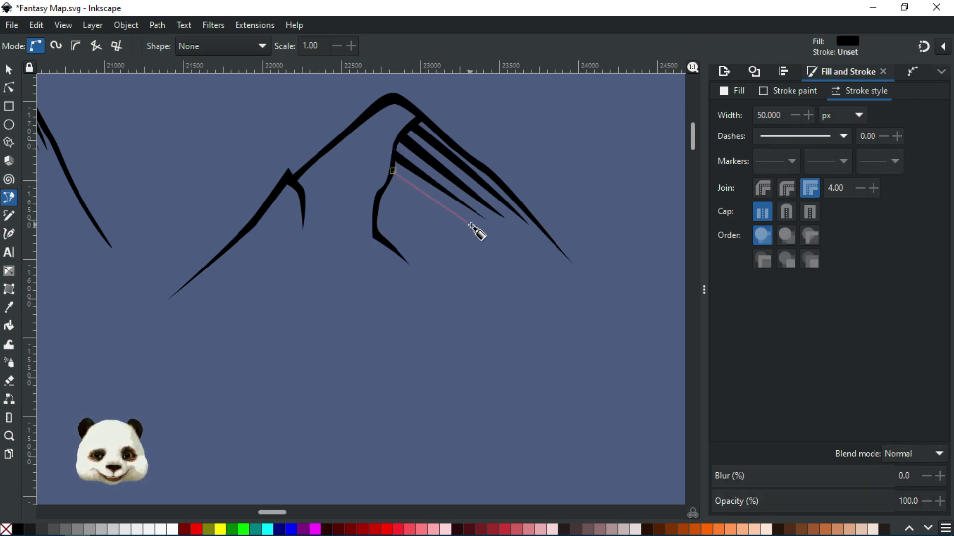
left_click(473, 227)
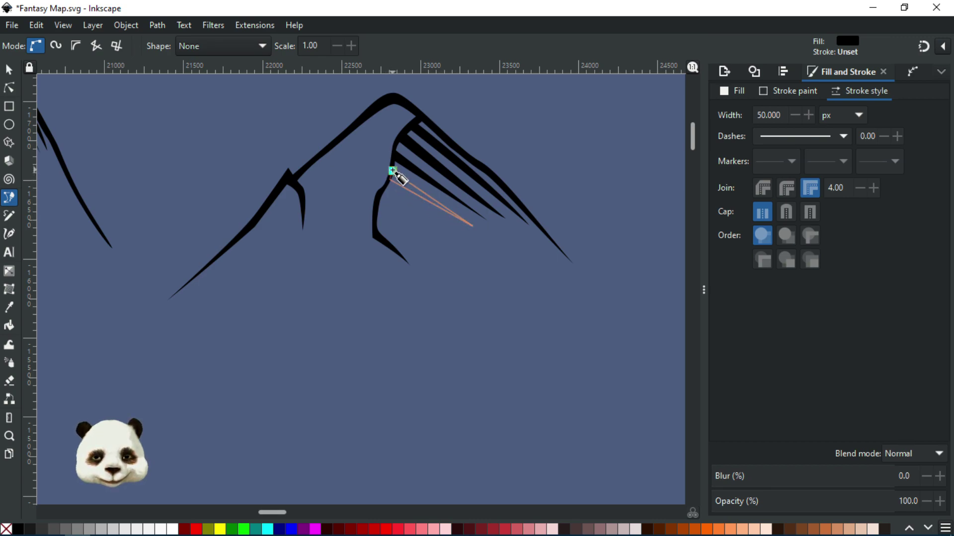
left_click(392, 171)
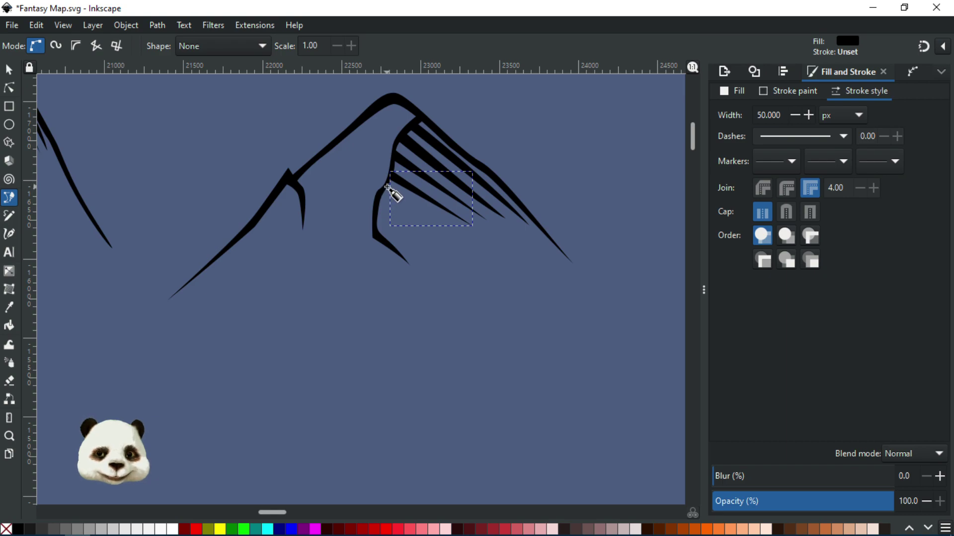
- Add two still shorter, flatter tapered hatch strokes from the ridge's lower bend, ending progressively closer to the ridge
left_click(387, 186)
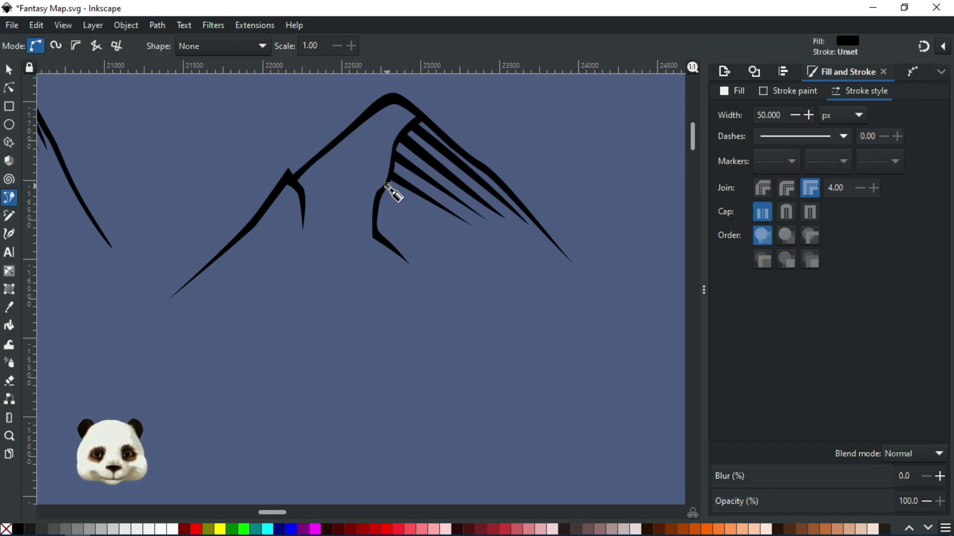
left_click(455, 228)
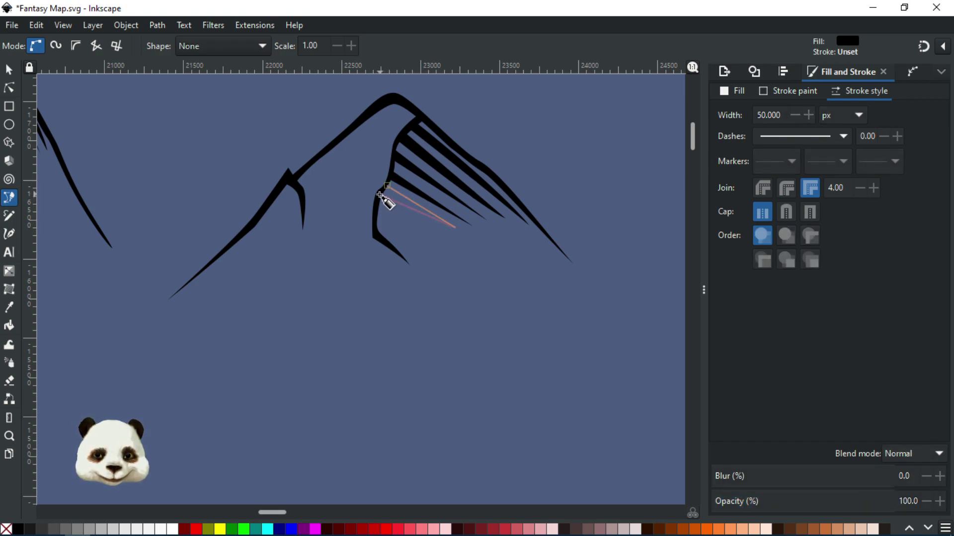
left_click(387, 185)
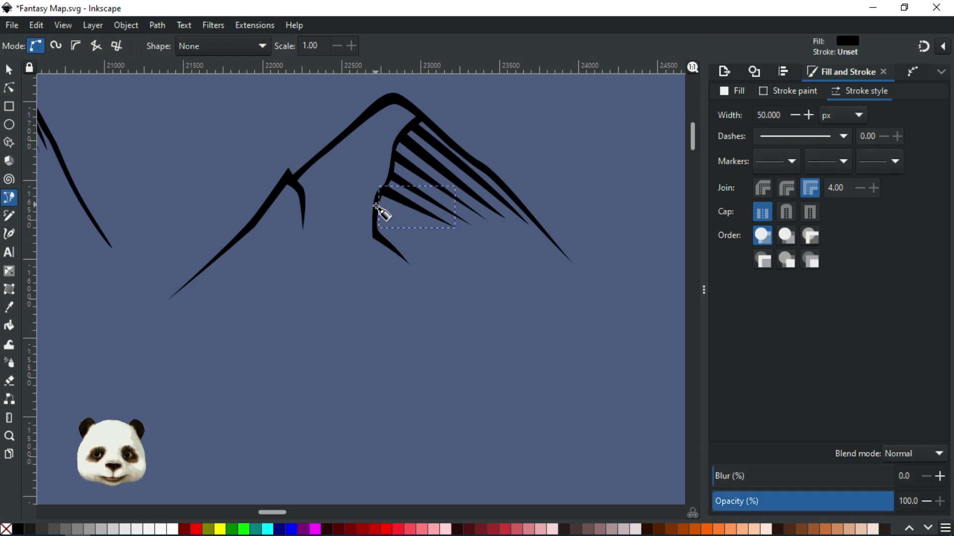
left_click(376, 205)
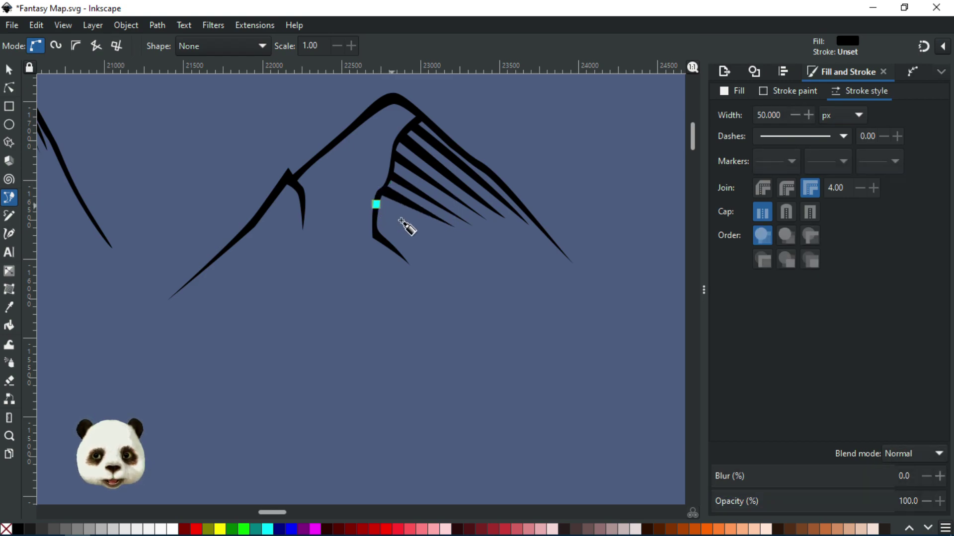
left_click(440, 234)
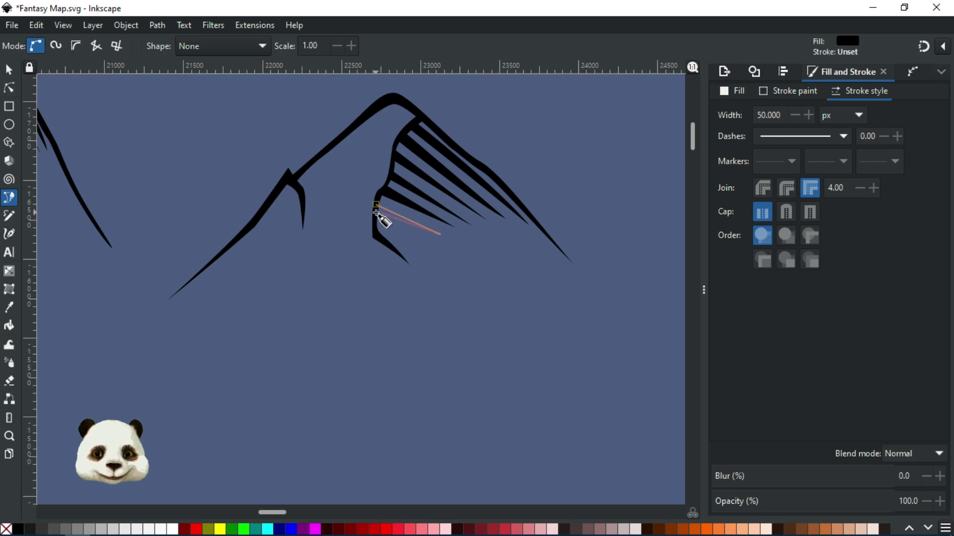
left_click(376, 205)
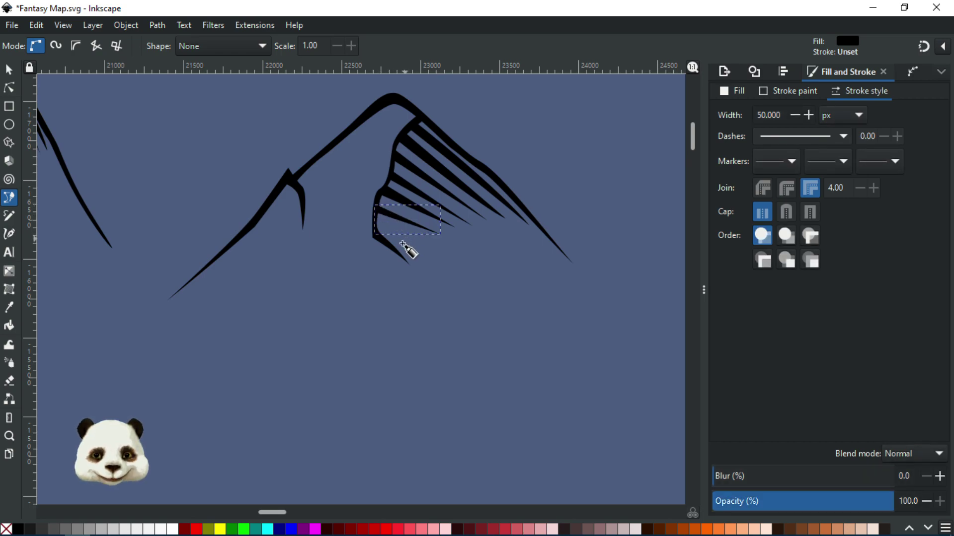
- Draw two last, short tapered hatch strokes at the foot of the ridge on the second mountain's right side
left_click(376, 221)
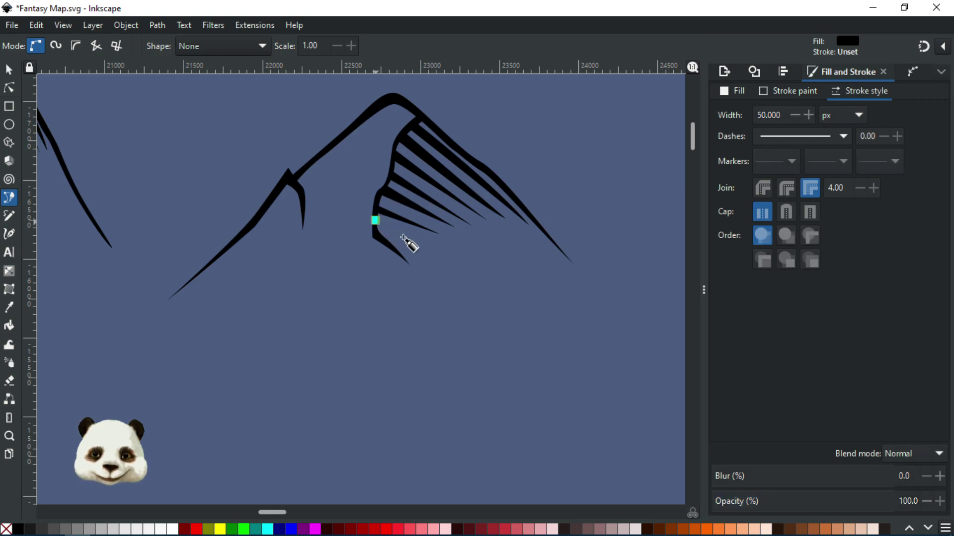
left_click(430, 241)
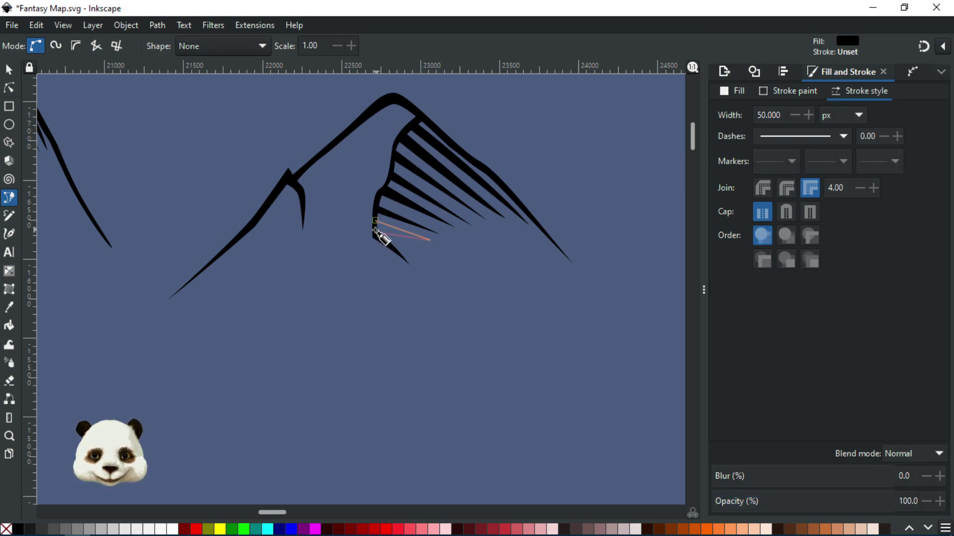
left_click(376, 221)
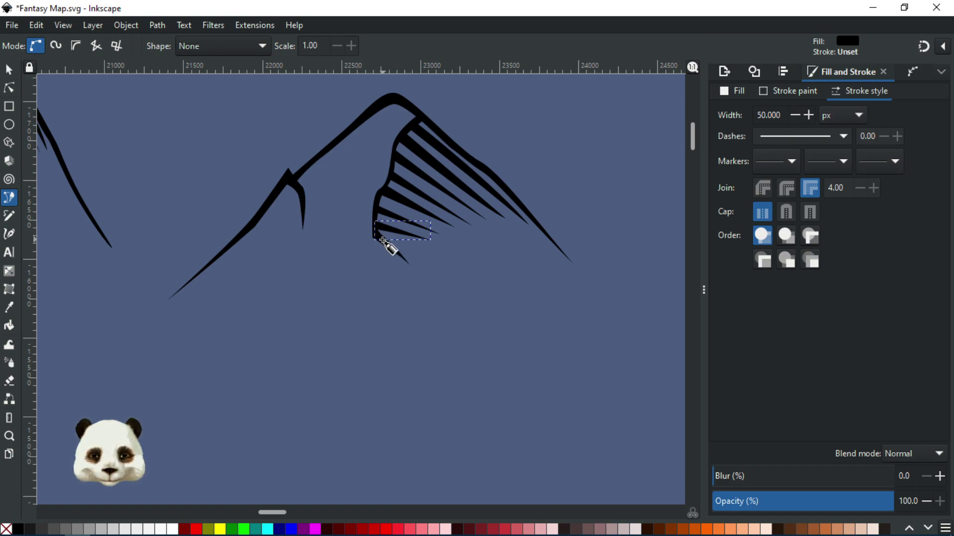
left_click(382, 240)
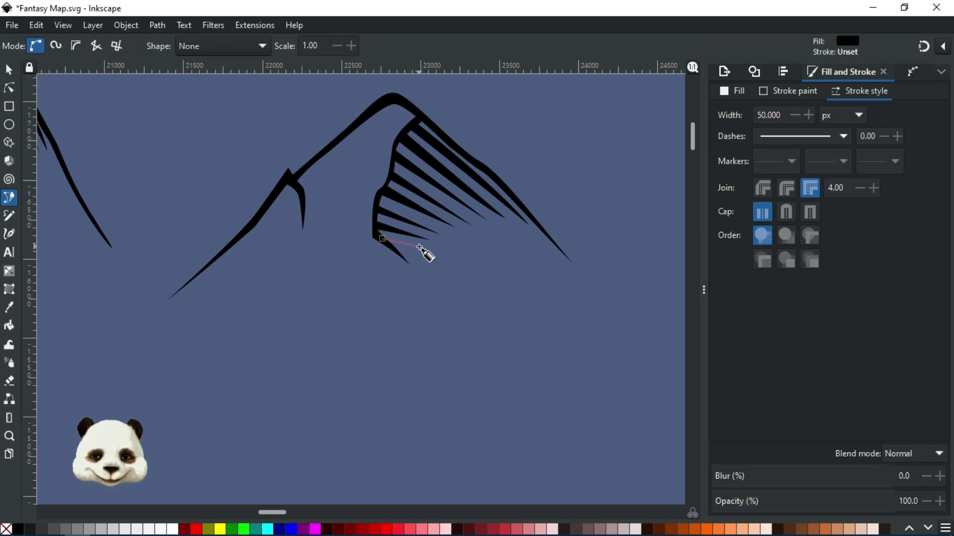
left_click(383, 240)
scroll(489, 239, "down", 4)
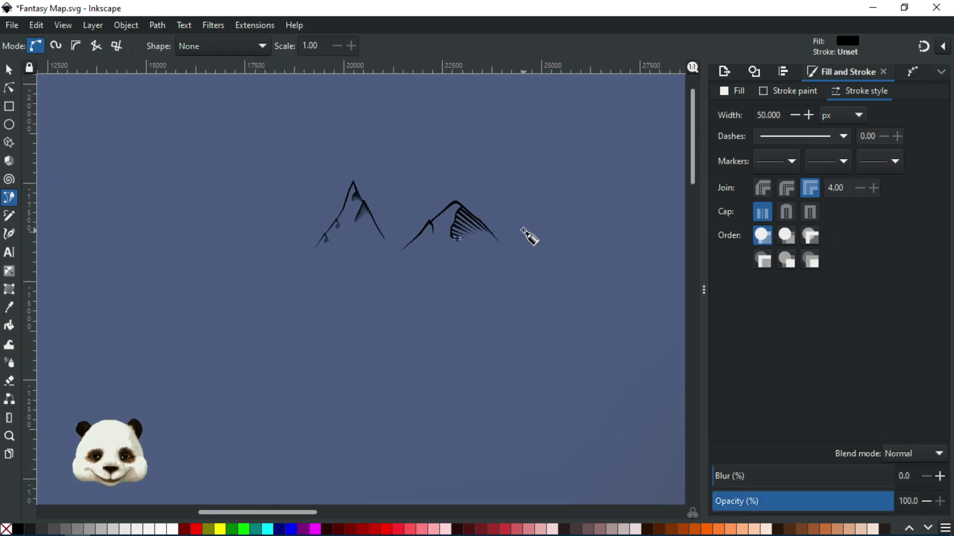
- Reposition the outer tips of the second mountain's lower and middle hatch strokes so they fan evenly down from the ridge
key("grave")
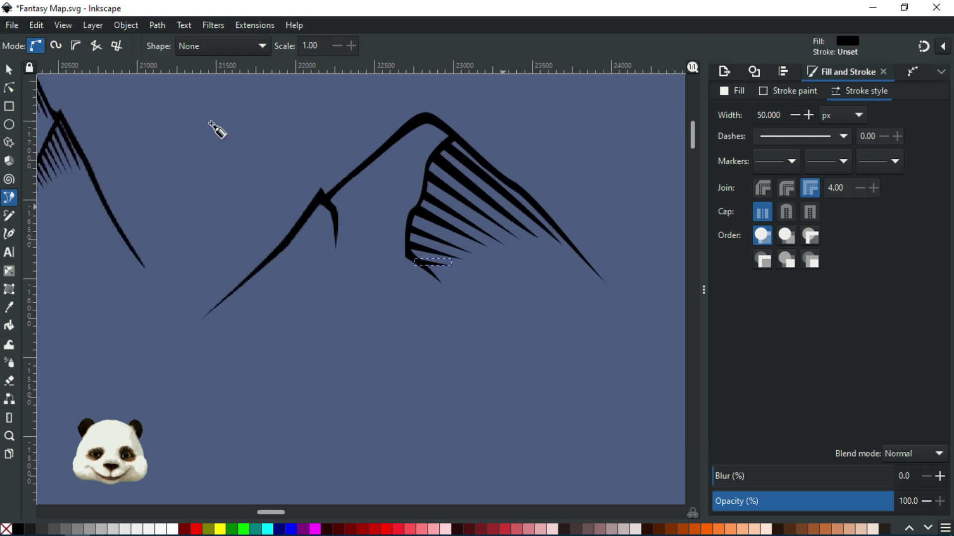
left_click(9, 89)
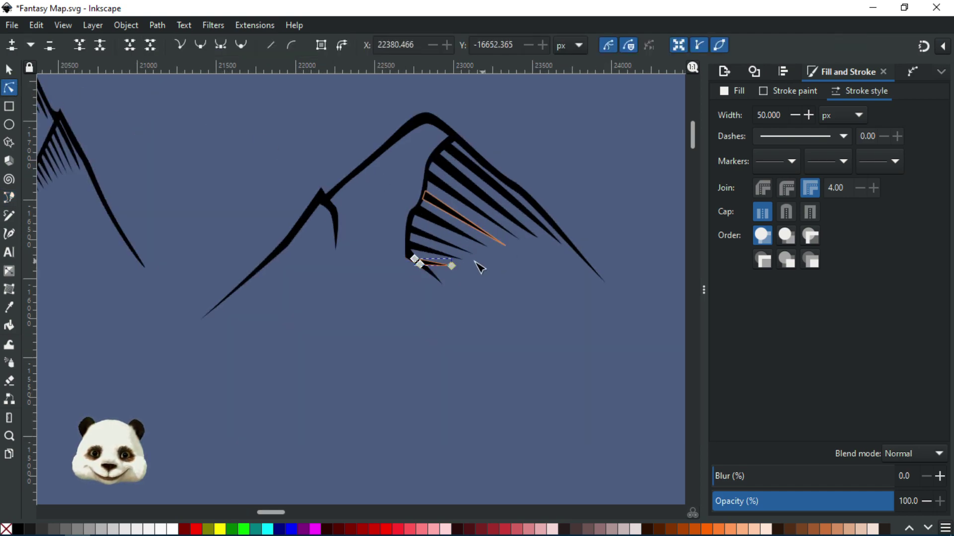
mouse_move(453, 266)
left_mouse_down()
mouse_move(450, 273)
mouse_move(488, 248)
left_mouse_up()
left_click_drag(484, 251, 480, 252)
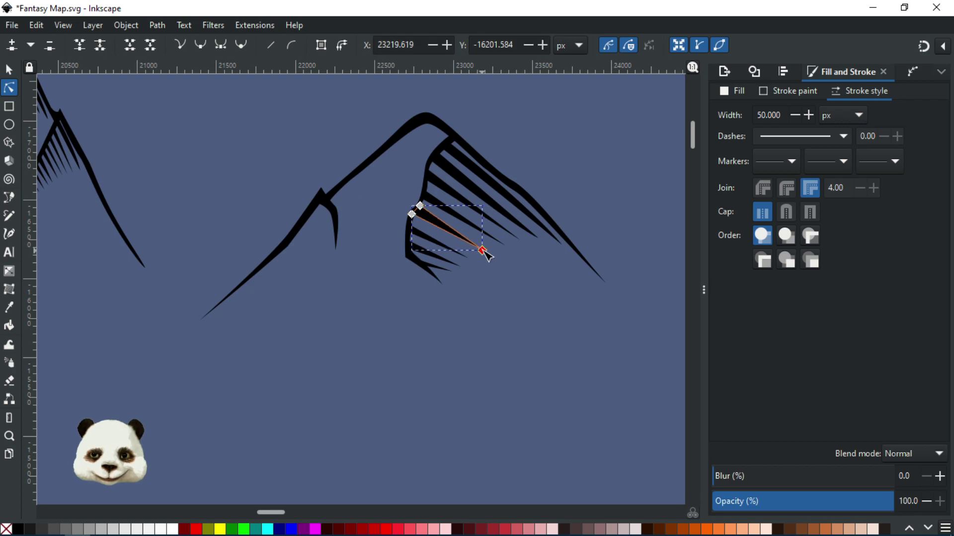
left_click(554, 283)
- Fine-tune the outer tips of the two lowest hatch strokes so their angles and lengths follow the strokes above
scroll(584, 281, "down", 5)
scroll(576, 293, "up", 6)
left_click(453, 206)
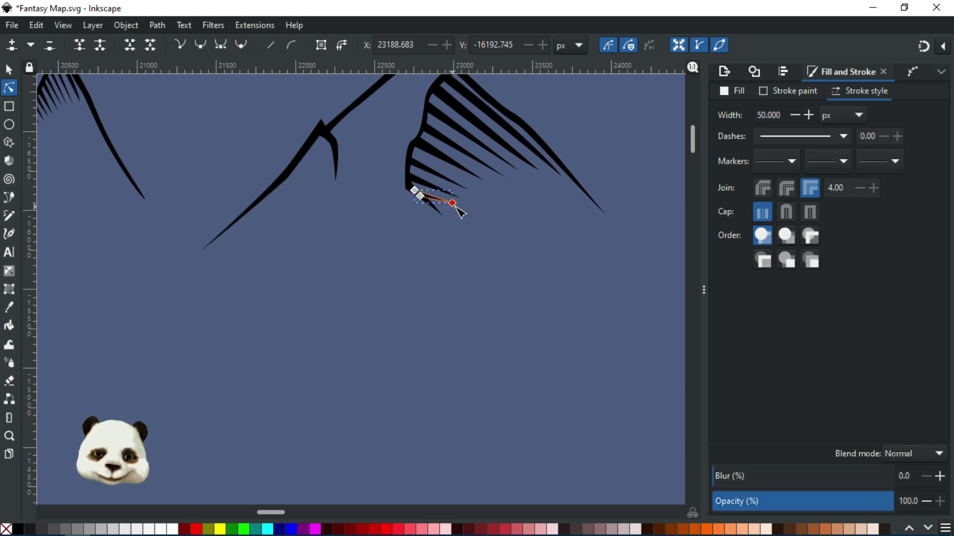
mouse_move(453, 211)
left_mouse_down()
mouse_move(466, 202)
mouse_move(459, 199)
left_mouse_up()
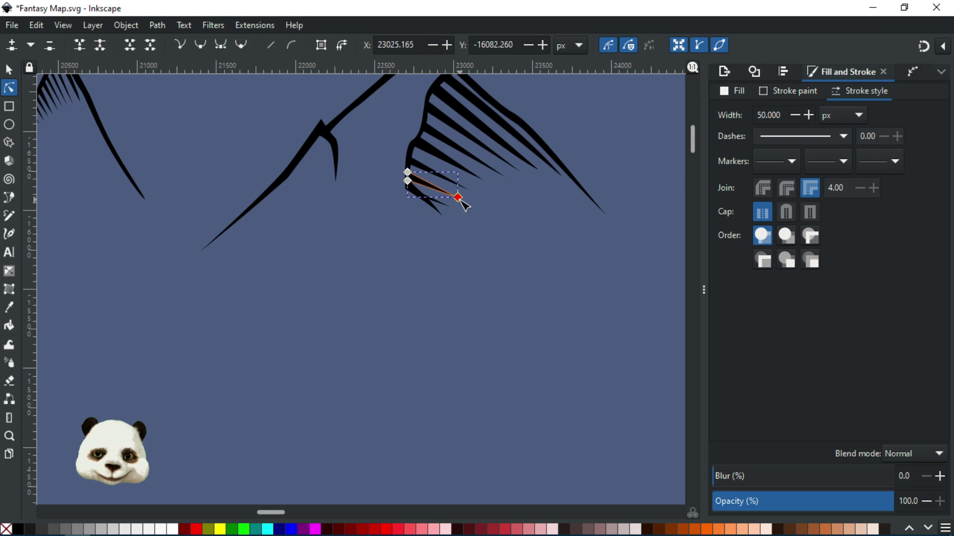
left_click(544, 221)
- Lower the inner corner node where the second mountain's left slope meets its short spur, thickening the line at the joint
scroll(596, 267, "down", 3)
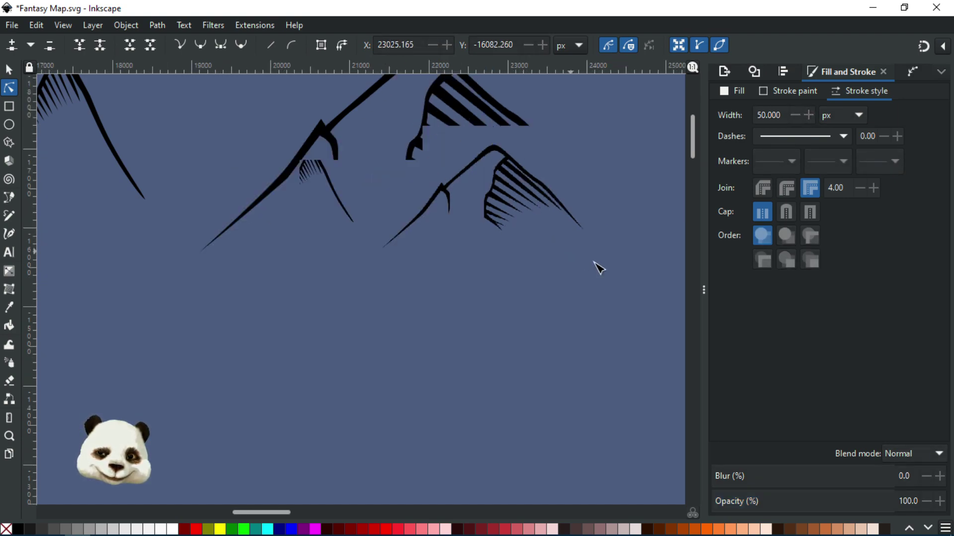
scroll(602, 272, "down", 3)
scroll(640, 273, "up", 1)
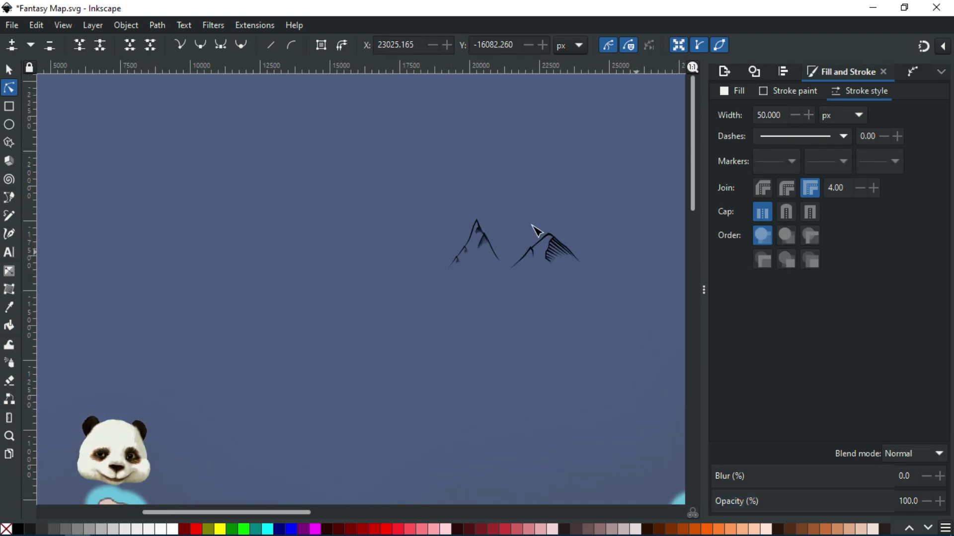
scroll(532, 228, "up", 1)
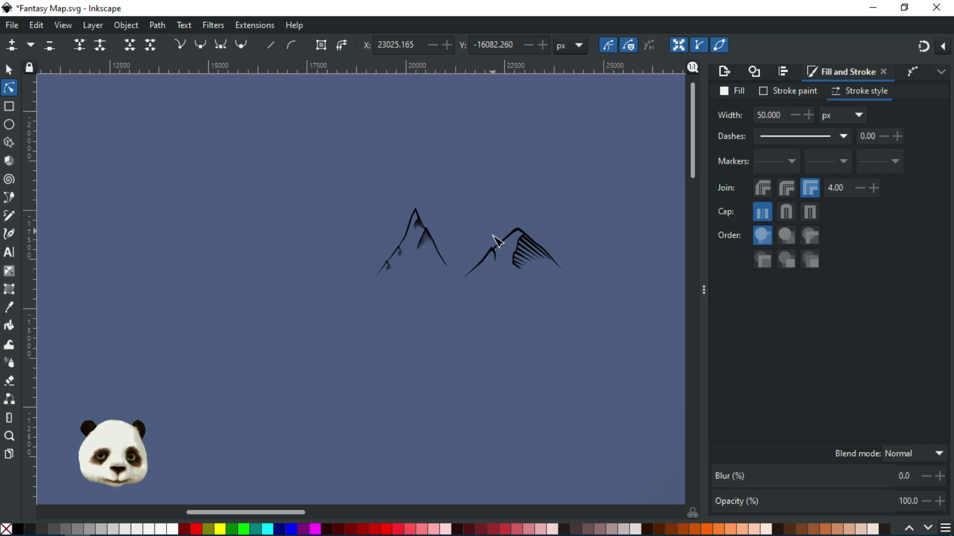
scroll(497, 240, "up", 3)
scroll(498, 248, "up", 2)
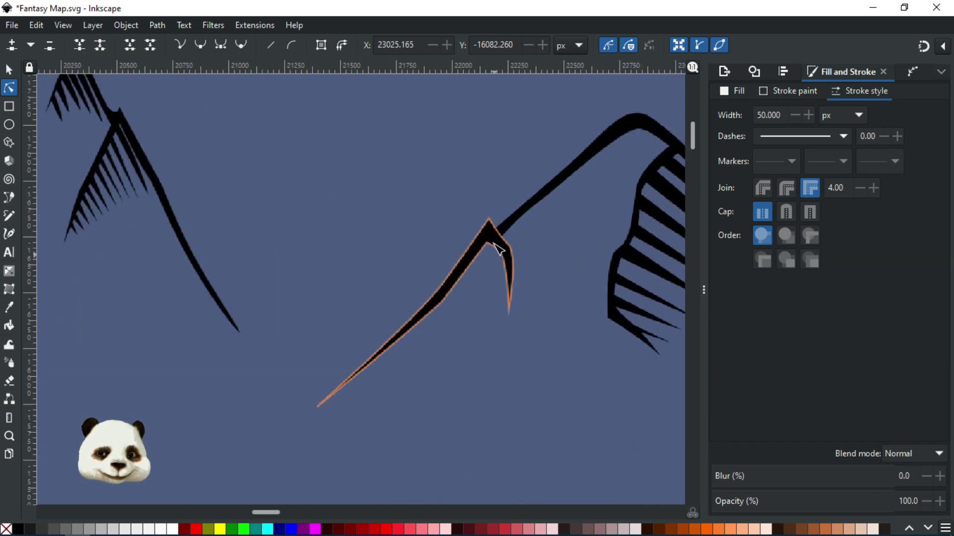
left_click(498, 248)
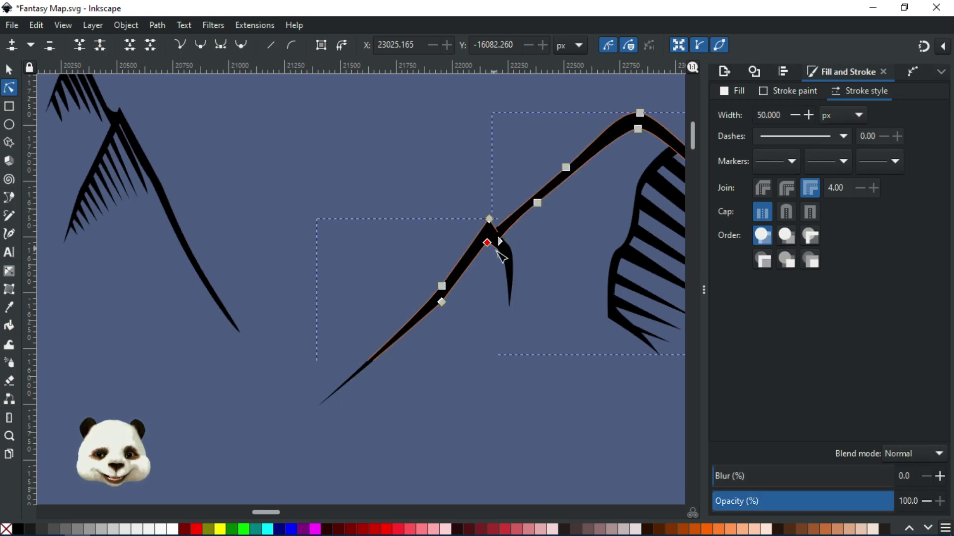
left_click(500, 256)
left_click(496, 252)
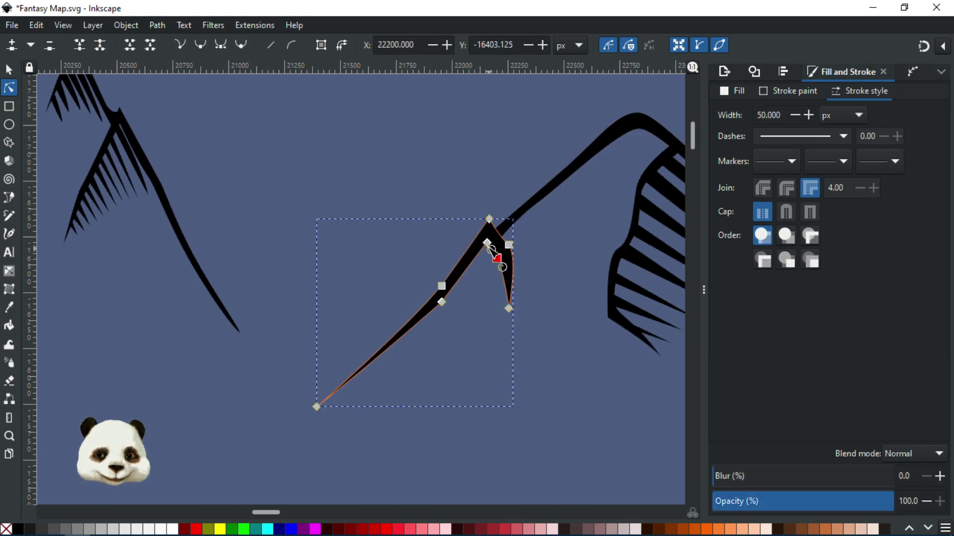
left_click_drag(489, 245, 486, 250)
left_click(489, 170)
left_click(490, 170)
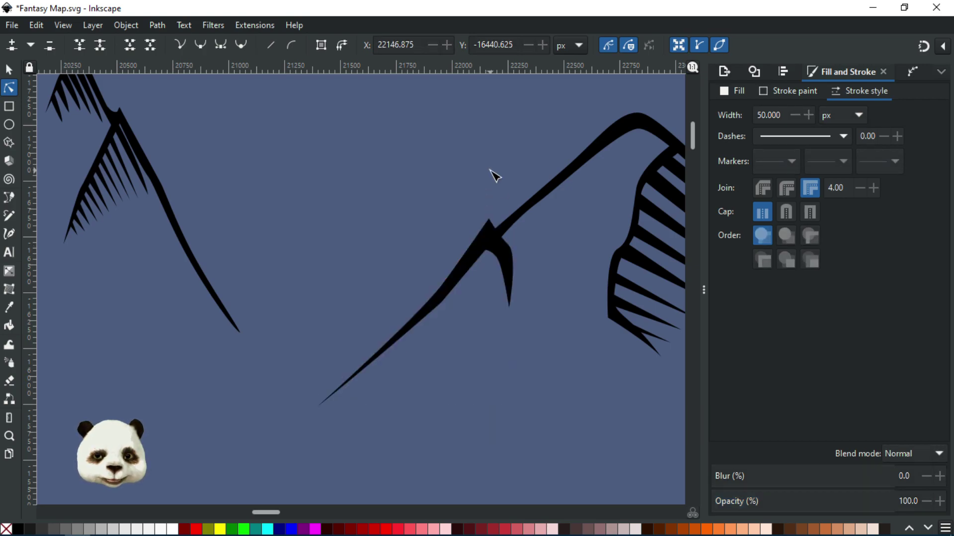
- Move the inner node beneath the second mountain's summit slightly down and inward to thicken the outline at the peak
scroll(564, 159, "down", 5)
scroll(645, 228, "down", 2)
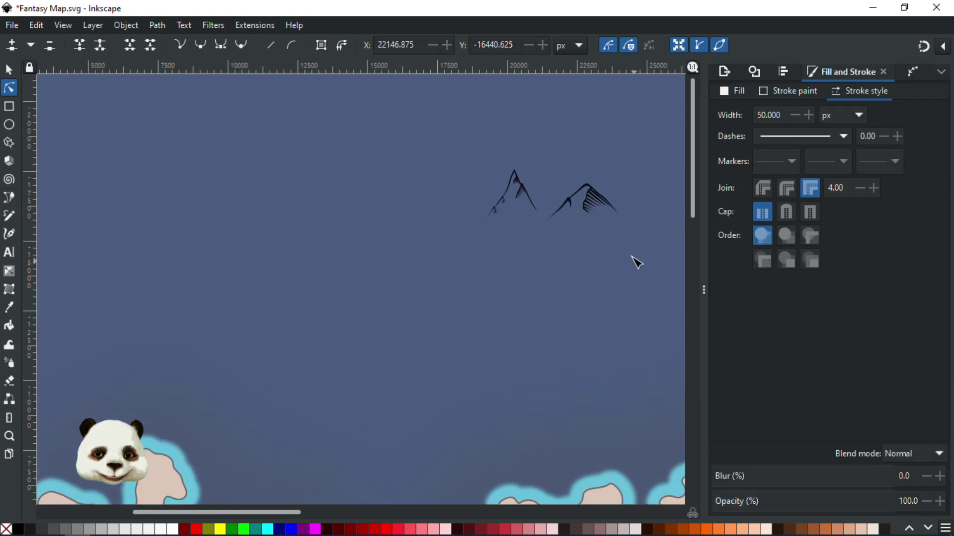
scroll(611, 201, "up", 4)
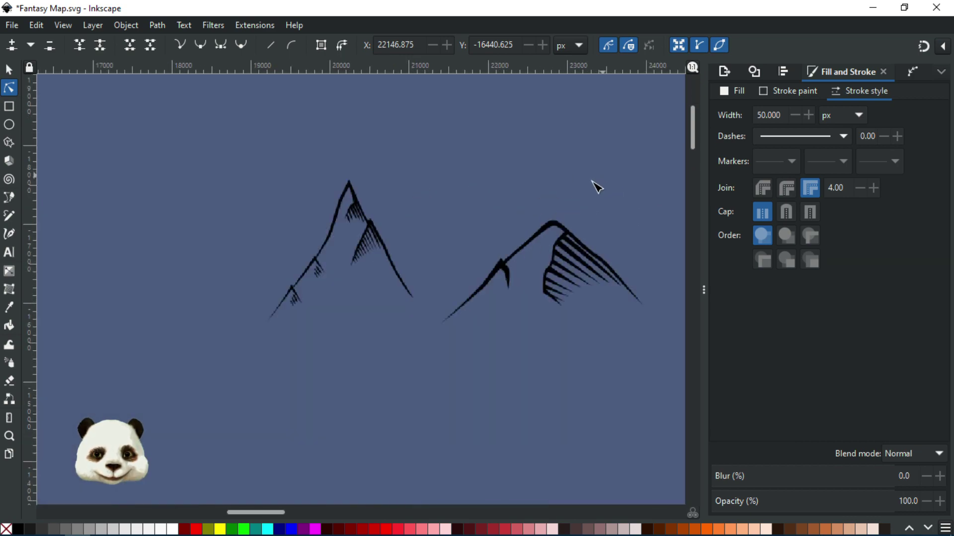
left_click(536, 243)
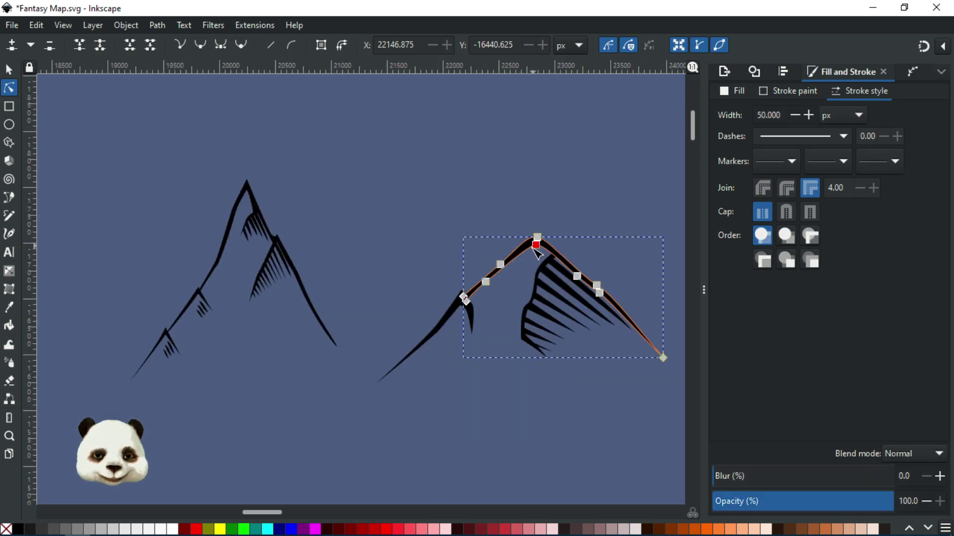
left_click(535, 247)
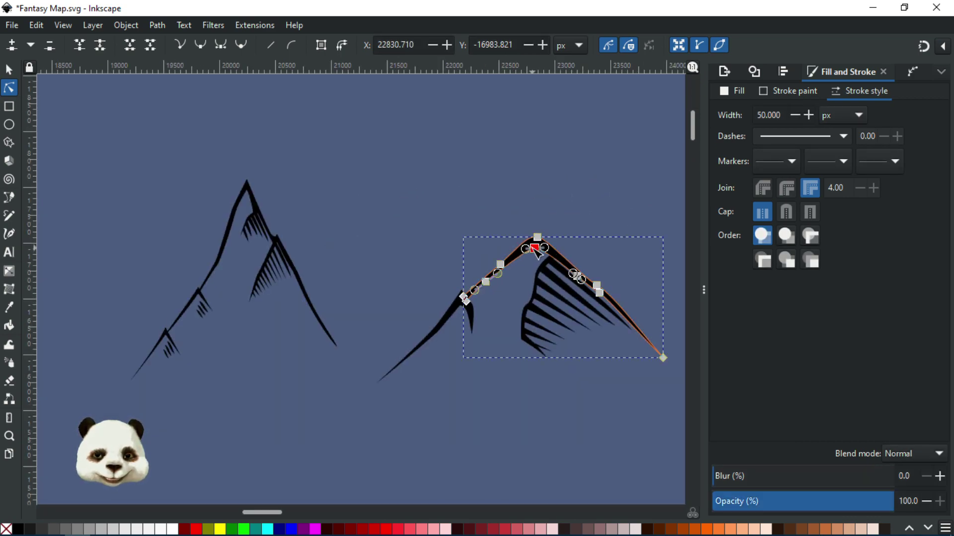
left_click(564, 170)
scroll(567, 171, "down", 3)
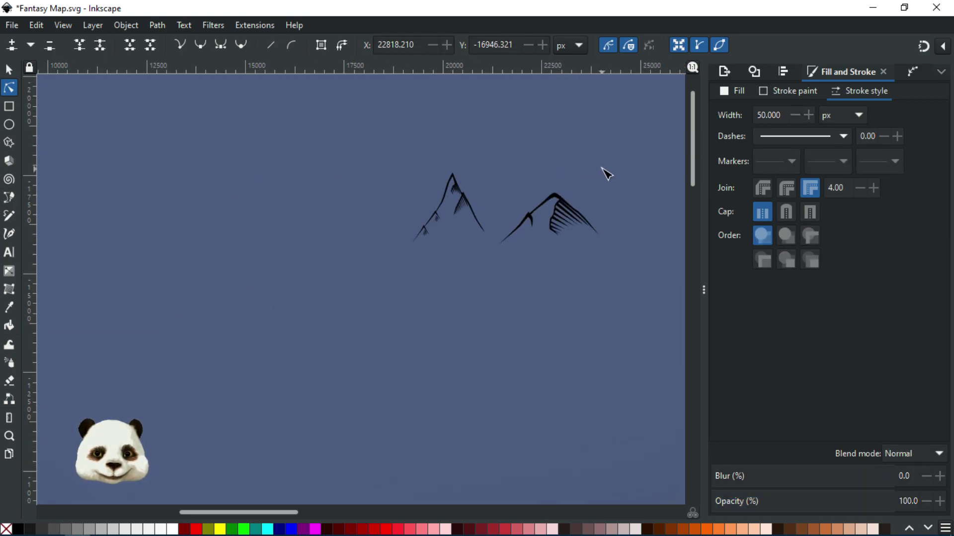
- Move the winding ridge's upper outer corner node up and left along the summit outline, widening the ridge where it joins
scroll(606, 173, "up", 3)
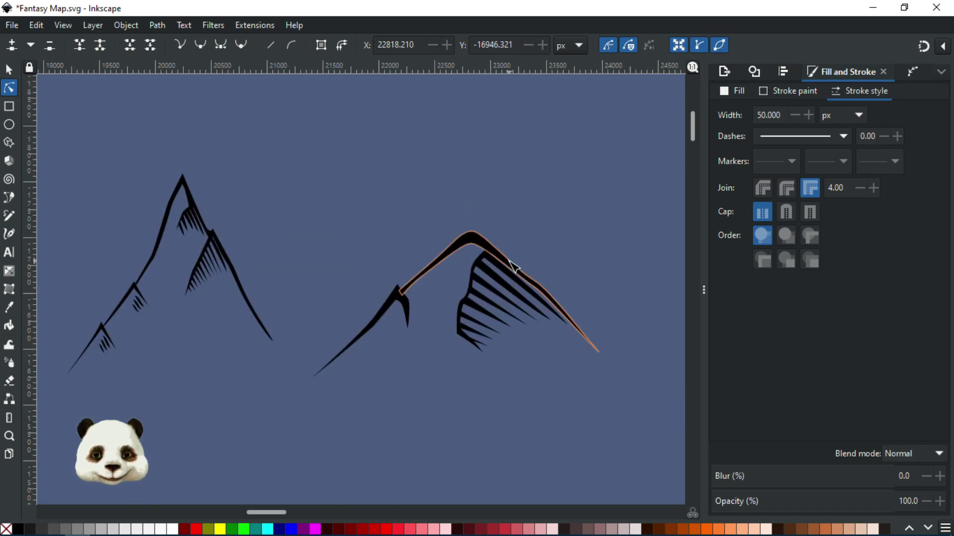
scroll(452, 244, "up", 3)
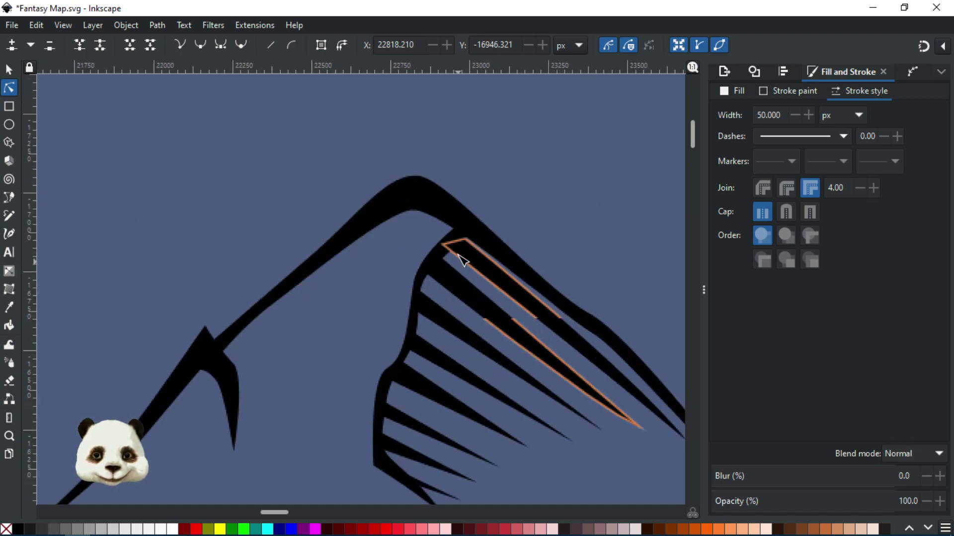
left_click(431, 259)
left_click(444, 228)
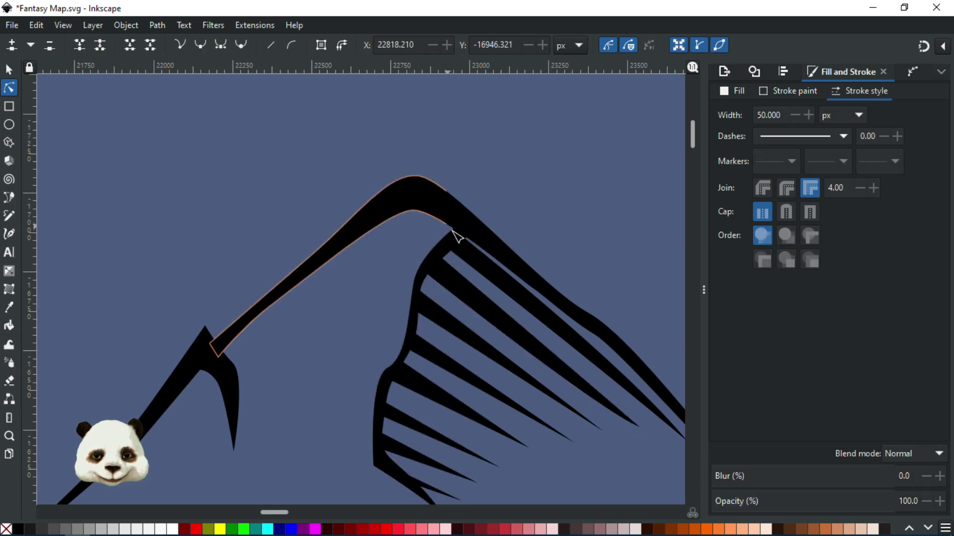
left_click(449, 242)
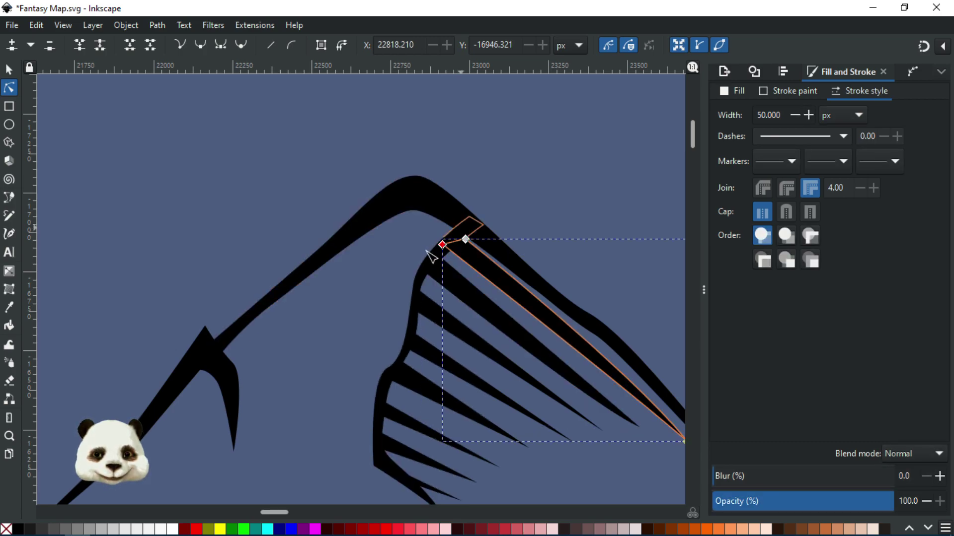
left_click(440, 251)
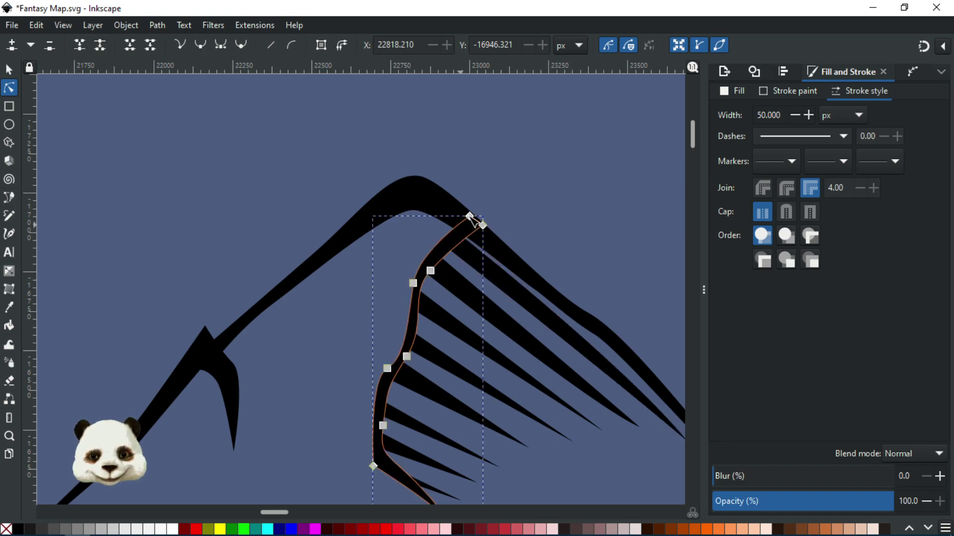
left_click_drag(461, 211, 462, 211)
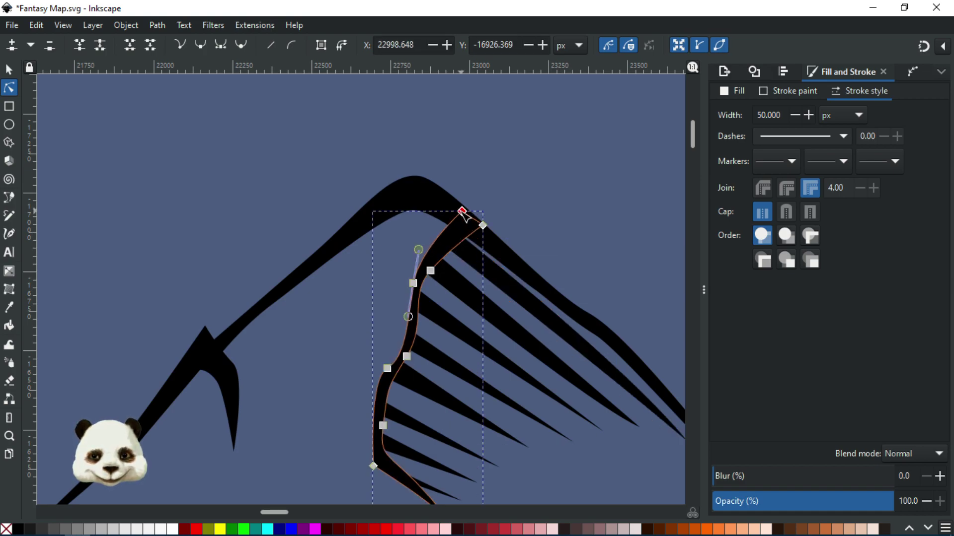
left_click(560, 186)
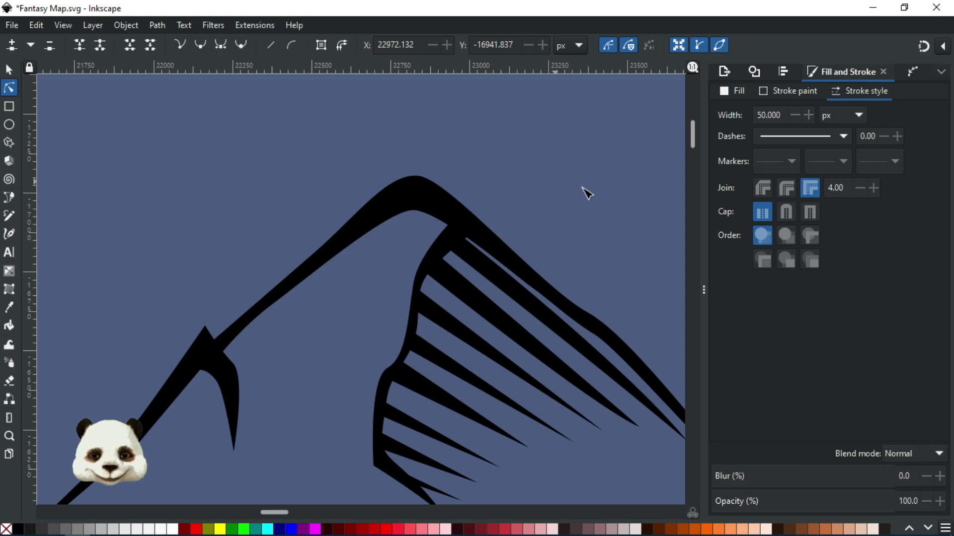
- Select all outline, ridge and hatch pieces of the second mountain, including its left slope, and group them into one object
scroll(588, 193, "down", 6)
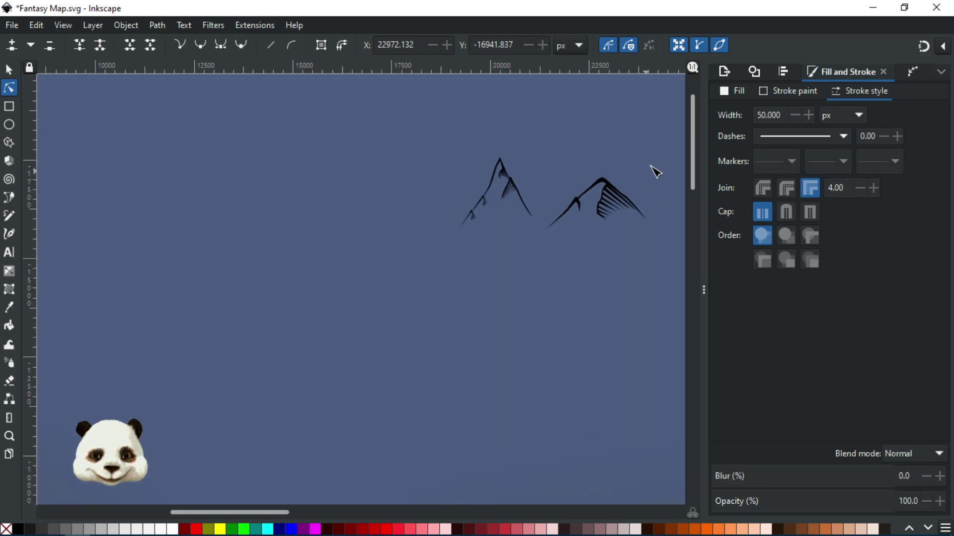
left_click_drag(638, 154, 441, 219)
scroll(441, 219, "down", 2)
scroll(445, 210, "up", 2)
left_click(7, 70)
left_click_drag(477, 235, 360, 358)
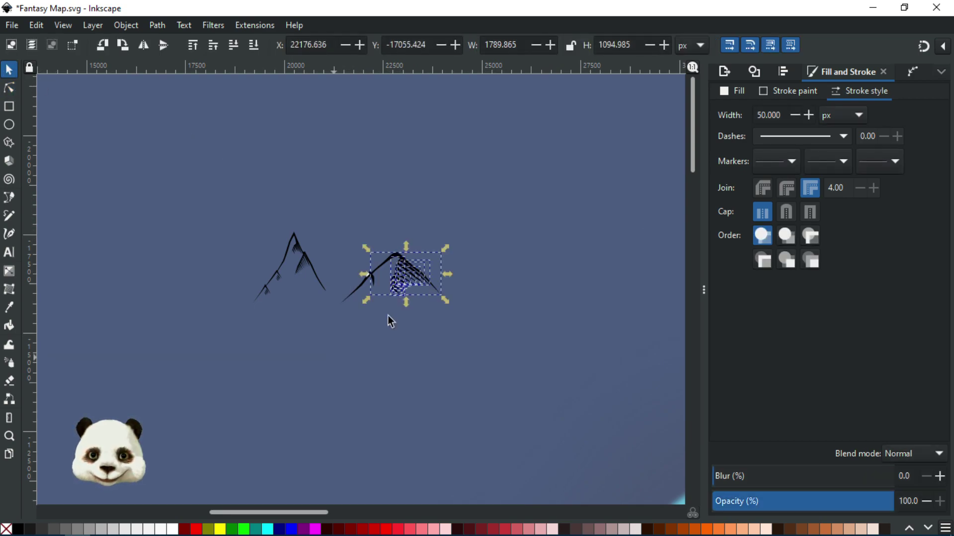
mouse_move(282, 353)
left_mouse_down()
mouse_move(319, 368)
mouse_move(328, 358)
left_mouse_up()
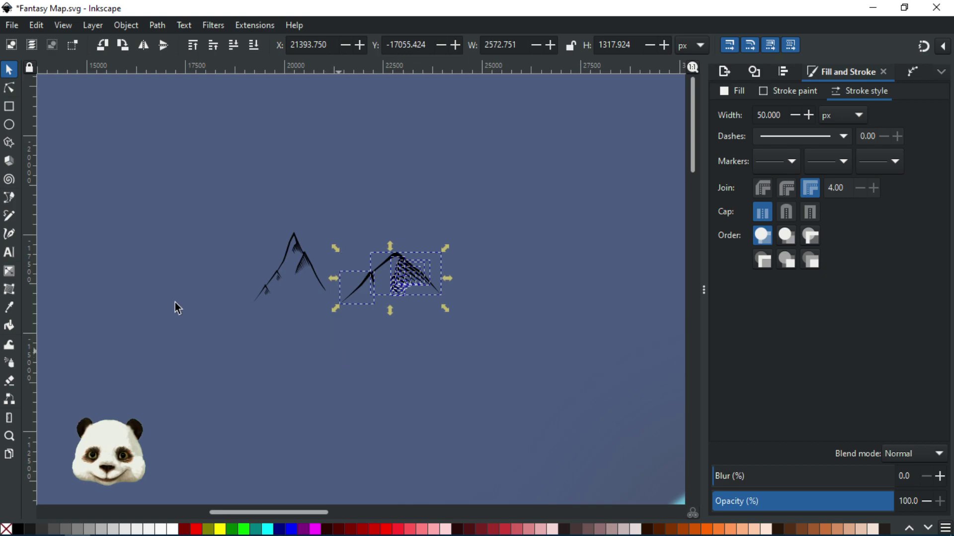
scroll(291, 307, "down", 3)
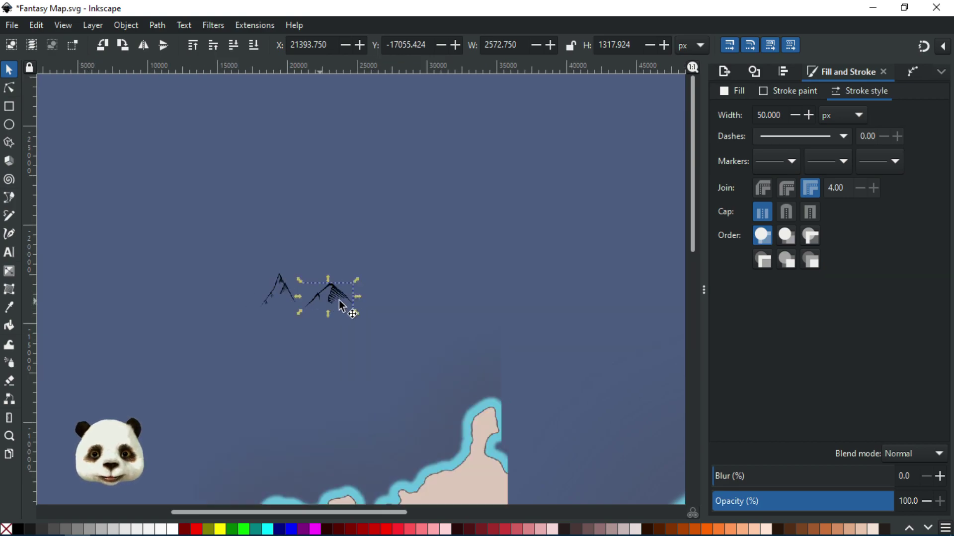
scroll(306, 375, "up", 2)
scroll(328, 350, "down", 1)
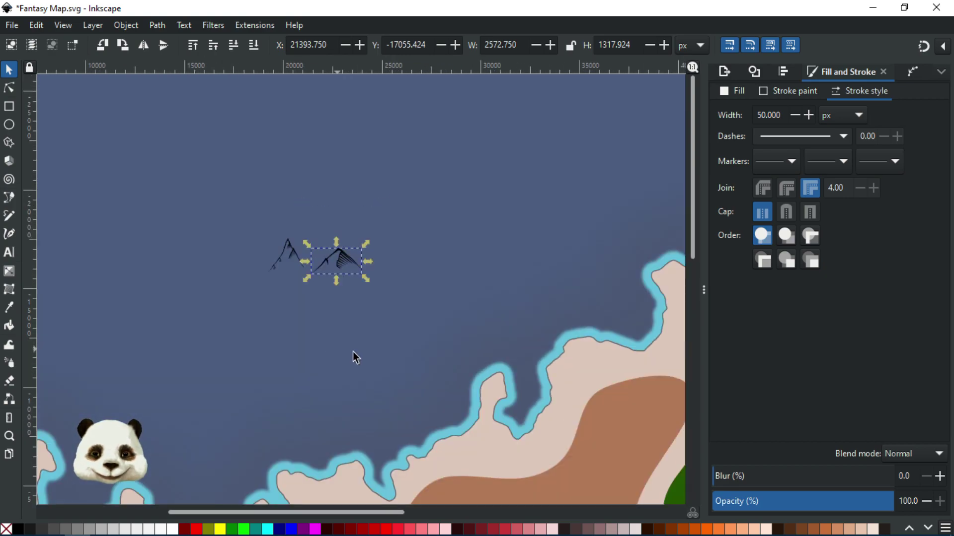
left_click_drag(381, 360, 360, 313)
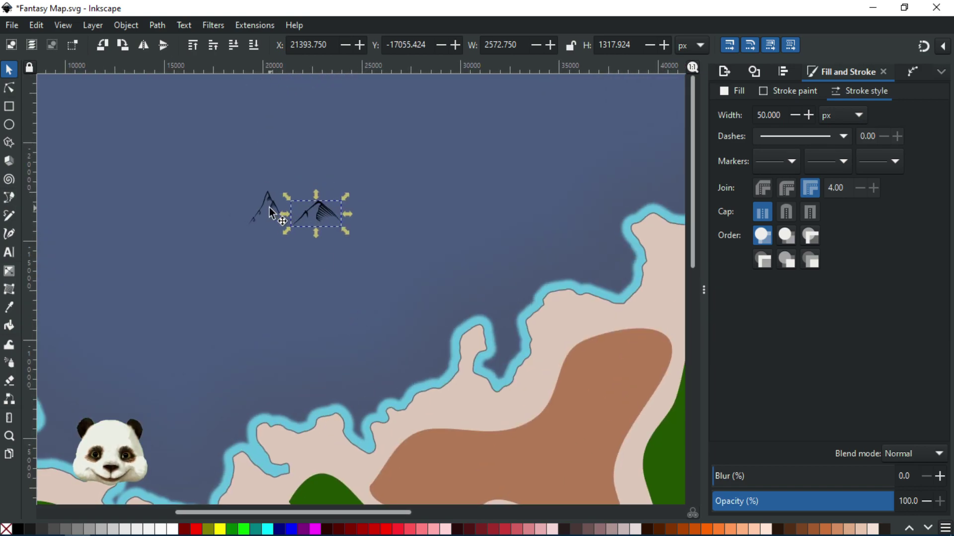
- Move the tall narrow mountain from the ocean onto the western end of the large northern brown region
left_click(266, 212)
left_click_drag(279, 213, 457, 306)
scroll(461, 318, "up", 2)
scroll(460, 318, "up", 2)
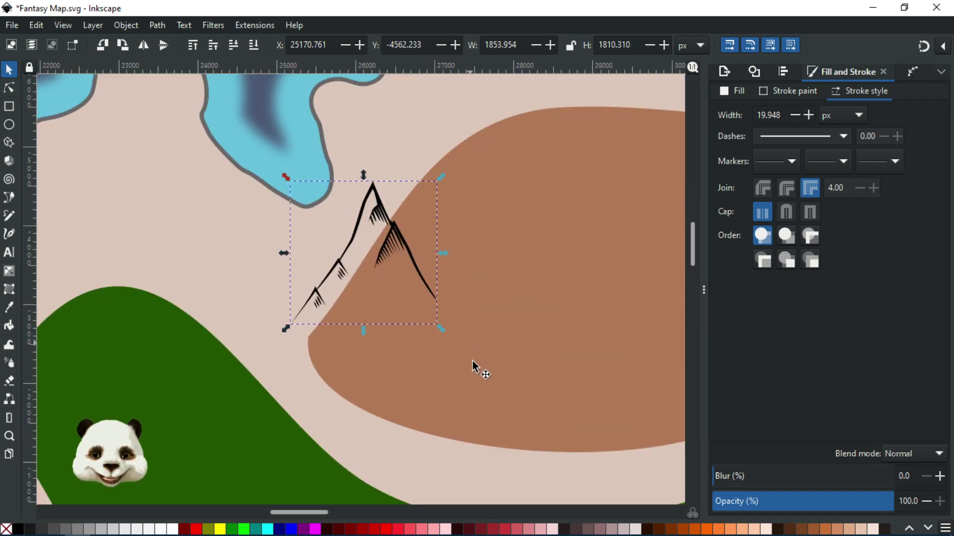
scroll(377, 353, "down", 4)
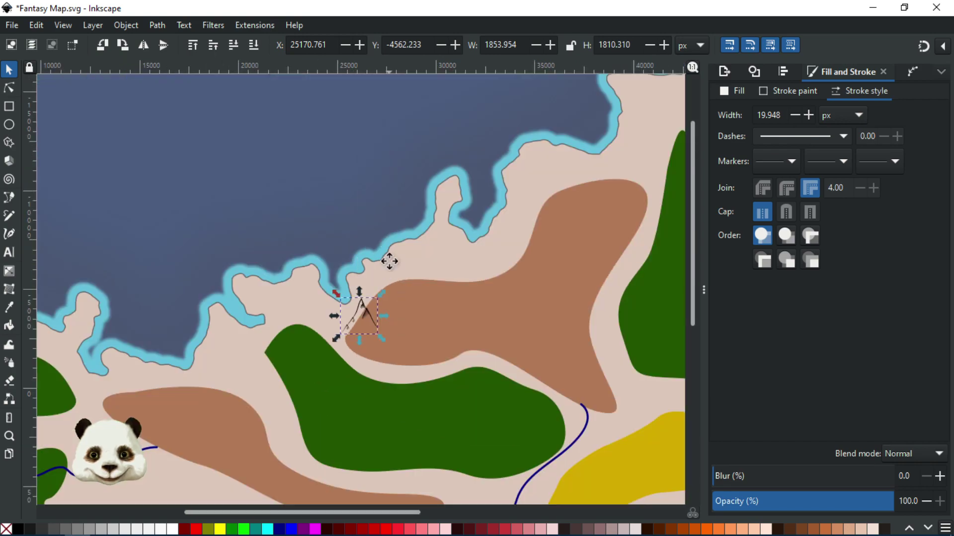
scroll(393, 278, "up", 5)
scroll(395, 288, "down", 1)
scroll(396, 281, "down", 3)
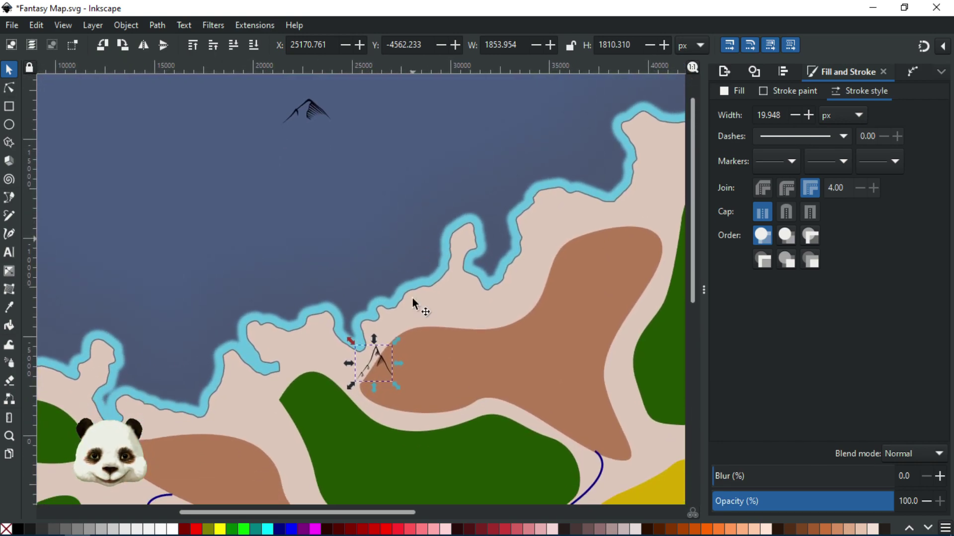
scroll(380, 410, "up", 4)
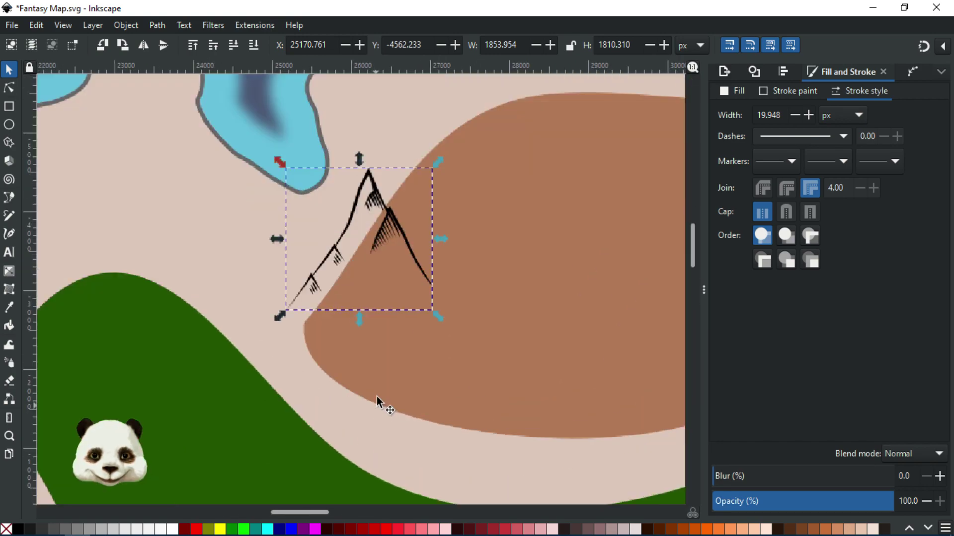
- Recolour the tall mountain's strokes to a very dark brown from the palette
left_click(661, 530, "shift")
left_click(648, 530, "shift")
scroll(494, 184, "down", 3, "ctrl")
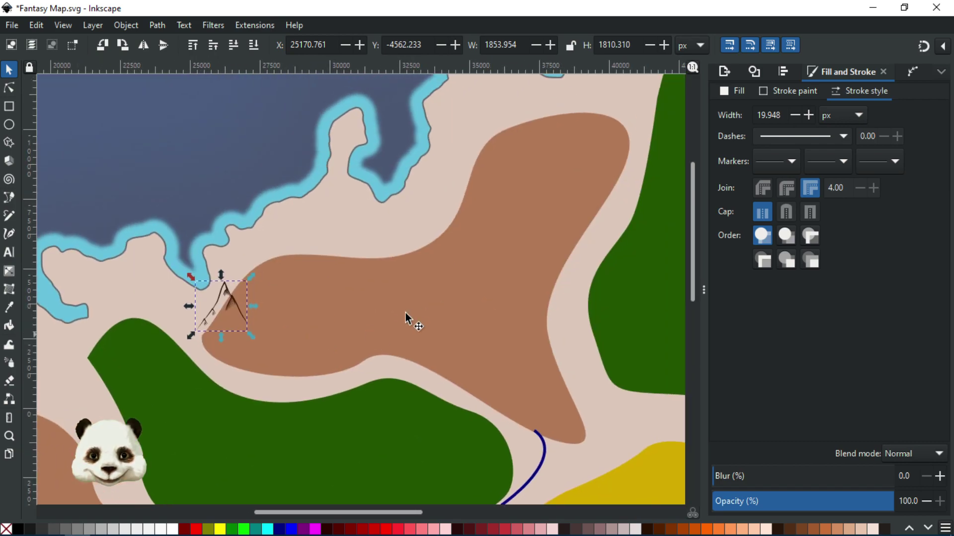
left_click(629, 281)
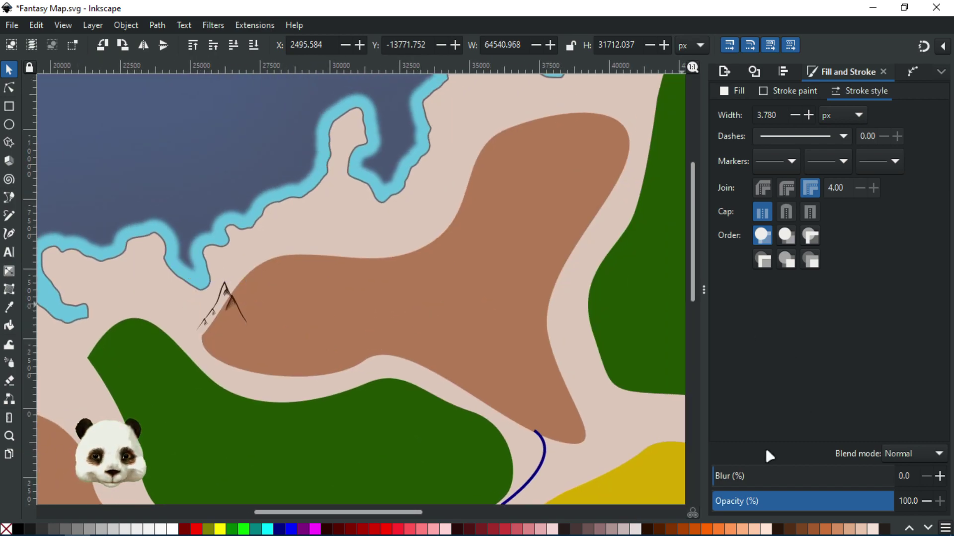
left_click_drag(737, 509, 725, 504)
key("ctrl+z")
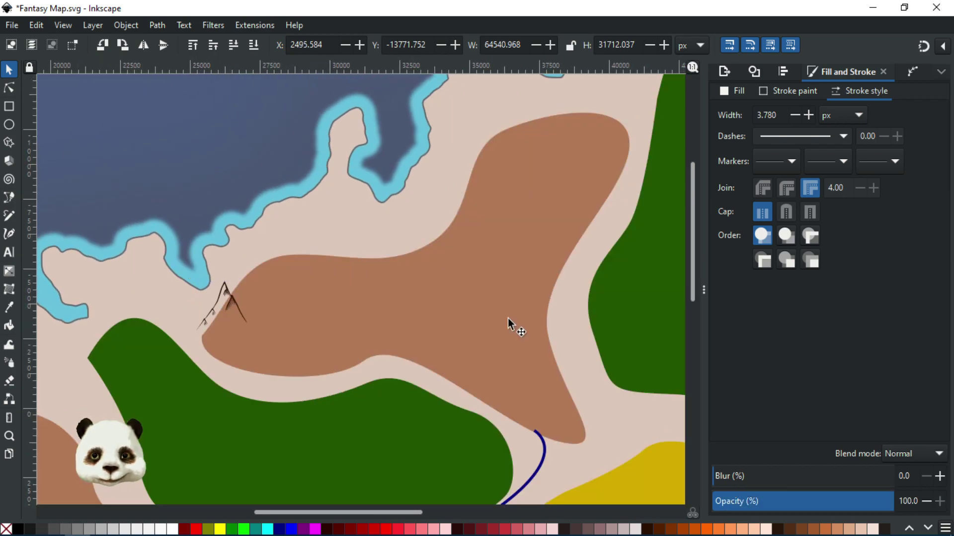
- Lower the opacity of the large northern brown region to 20%
left_click(443, 290)
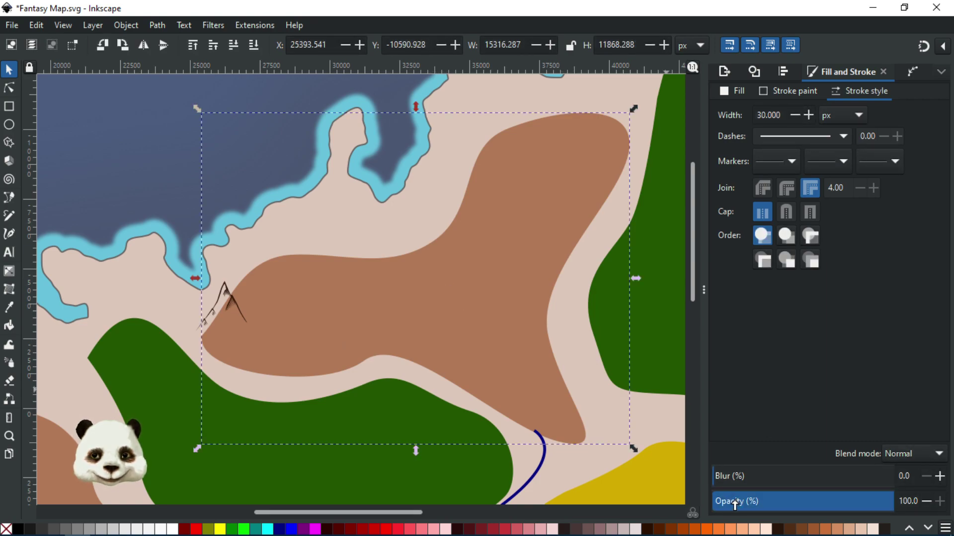
left_click(735, 503)
left_click(749, 501)
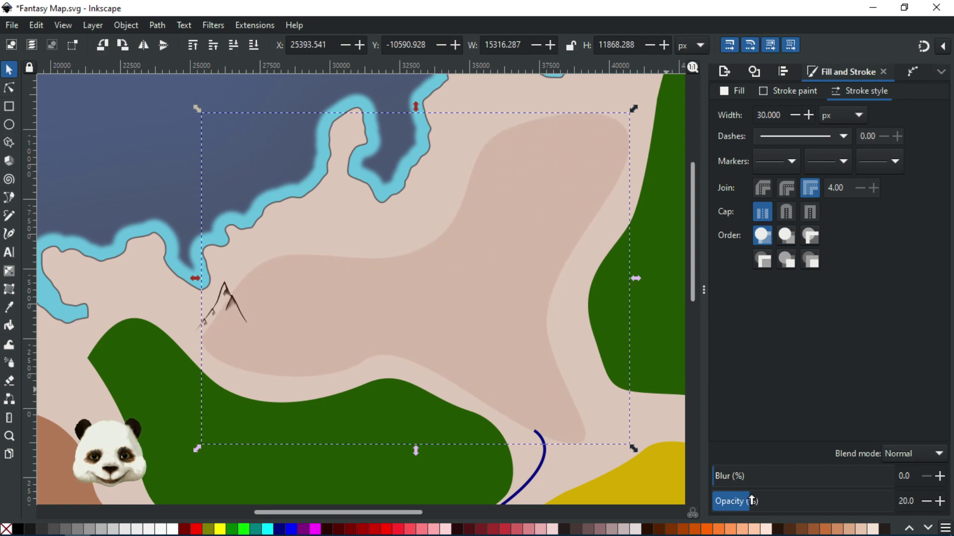
- Enlarge the tall mountain to about 2596 px wide, duplicate it, and place the copy up and to the right along the coast
left_click(155, 125)
scroll(148, 194, "down", 4)
left_click_drag(155, 169, 295, 195)
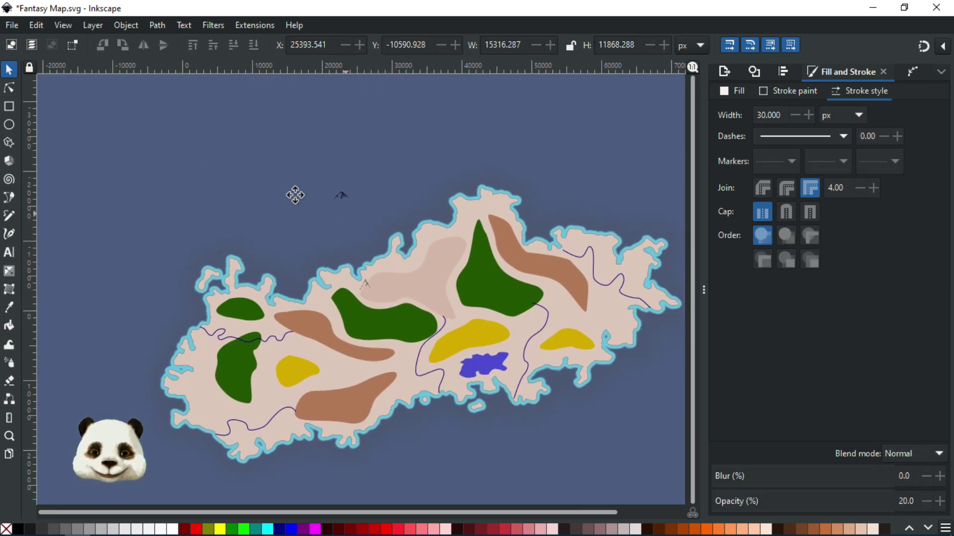
scroll(308, 230, "up", 4)
left_click(289, 342)
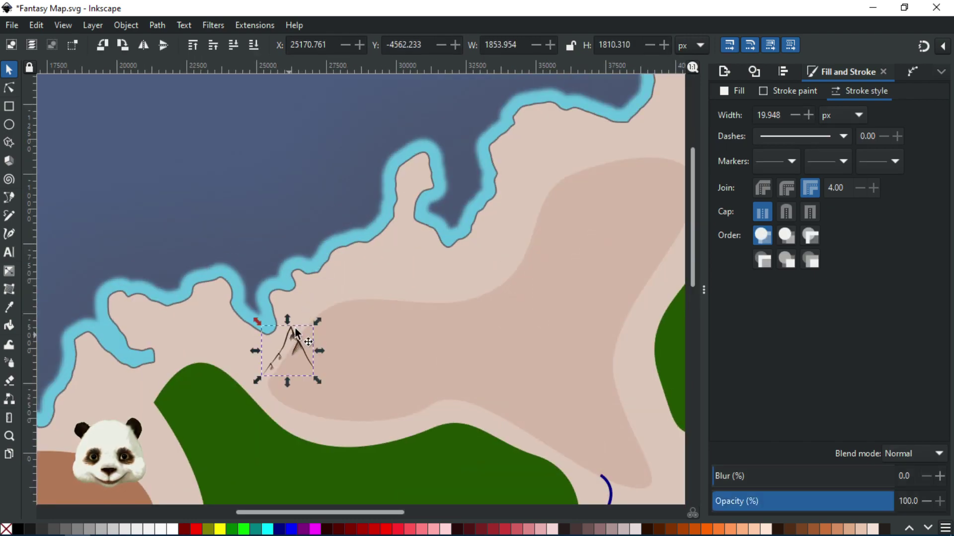
left_click_drag(317, 320, 365, 280)
key("ctrl+d")
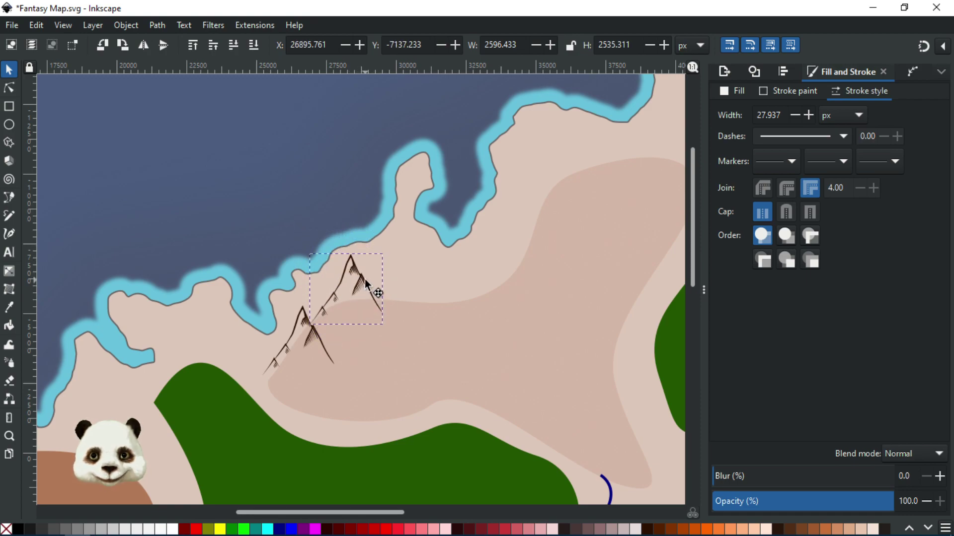
- Set another copy of the tall mountain to the right of the first one and shrink it to about 2264 px wide
left_click_drag(365, 280, 382, 342)
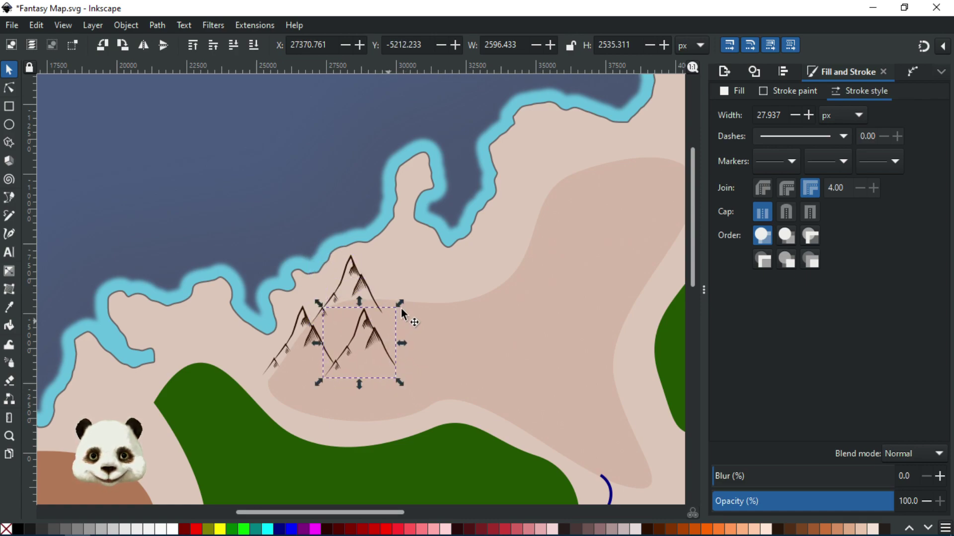
left_click_drag(401, 304, 393, 314)
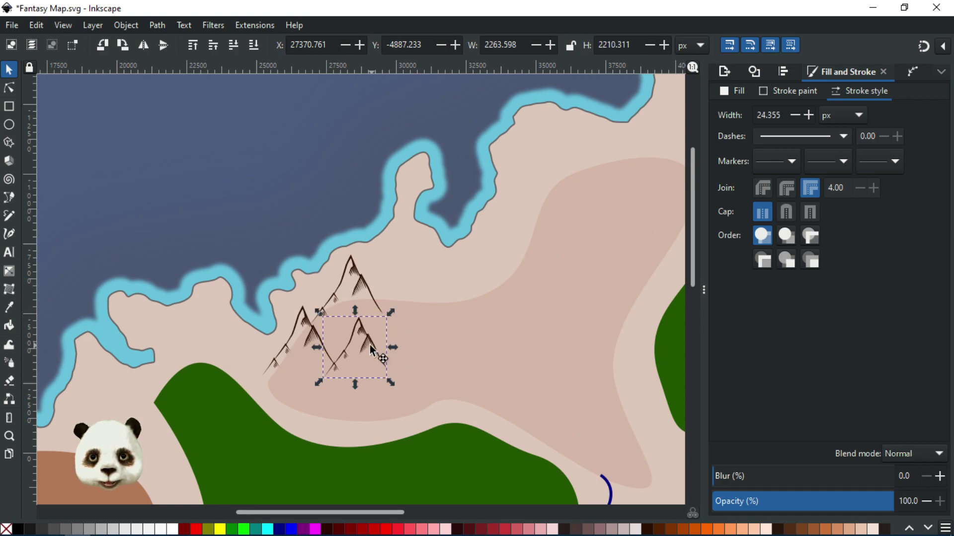
left_click_drag(369, 345, 366, 351)
- Spread duplicates of the tall mountain in varied sizes along the coast to the faded region's northeast end, plus one just inside that row
key("ctrl+z")
key("ctrl+z")
key("ctrl+z")
mouse_move(391, 267)
left_mouse_down()
mouse_move(441, 261)
mouse_move(427, 248)
mouse_move(510, 266)
mouse_move(477, 271)
mouse_move(472, 283)
mouse_move(536, 253)
mouse_move(568, 175)
mouse_move(557, 161)
mouse_move(550, 200)
mouse_move(489, 277)
mouse_move(497, 250)
mouse_move(549, 238)
mouse_move(563, 243)
mouse_move(551, 262)
mouse_move(558, 236)
mouse_move(546, 258)
mouse_move(610, 243)
mouse_move(537, 351)
mouse_move(508, 338)
mouse_move(517, 344)
mouse_move(589, 279)
left_mouse_up()
key("ctrl+d")
left_click_drag(525, 250, 538, 258)
left_click_drag(592, 302, 591, 294)
scroll(368, 392, "down", 4)
scroll(368, 392, "left", 1)
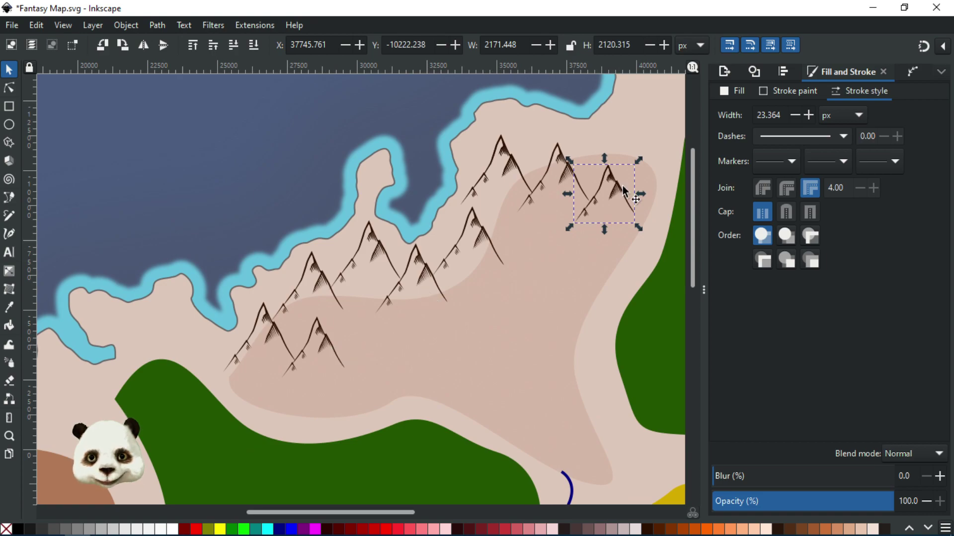
left_click_drag(608, 186, 546, 229)
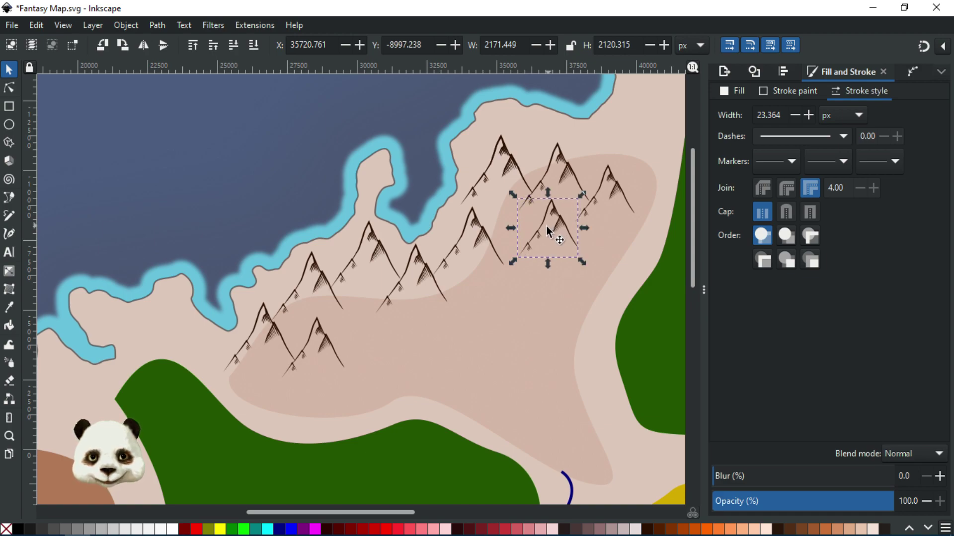
- Duplicate the smaller western mountain into an inner second row, scaling the last copy to about 1905 px wide
left_click(324, 349)
key("ctrl+d")
left_click_drag(324, 349, 405, 295)
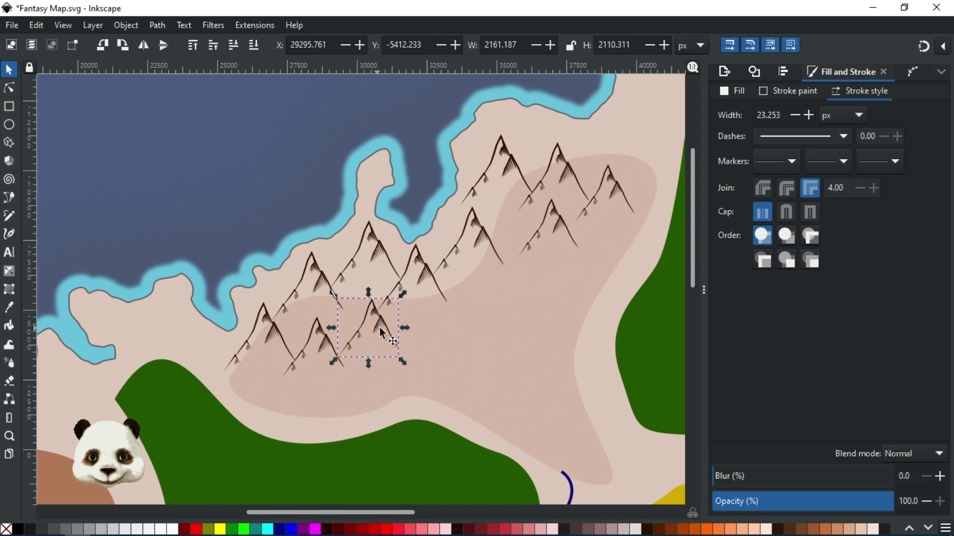
left_click_drag(377, 328, 445, 309)
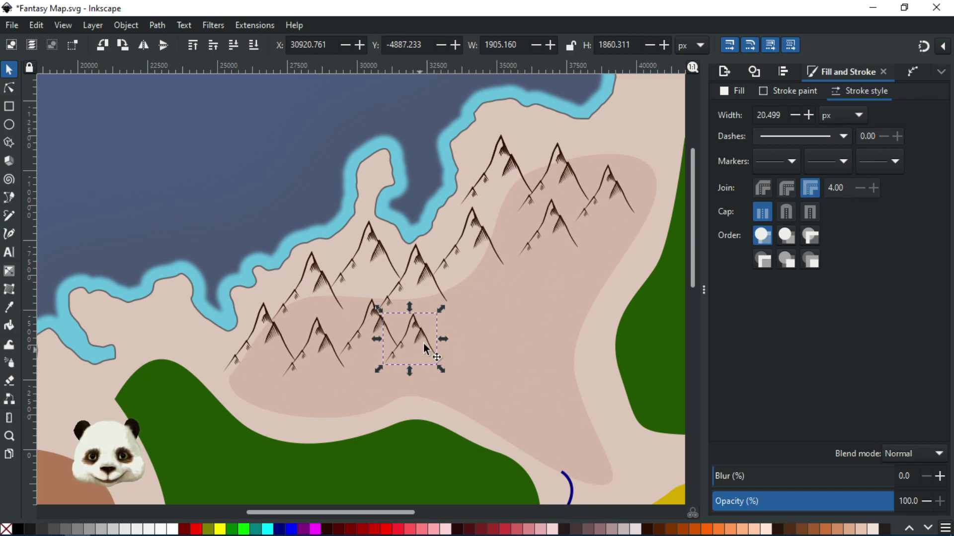
mouse_move(425, 337)
left_mouse_down()
mouse_move(532, 262)
mouse_move(484, 308)
mouse_move(466, 302)
mouse_move(426, 349)
left_mouse_up()
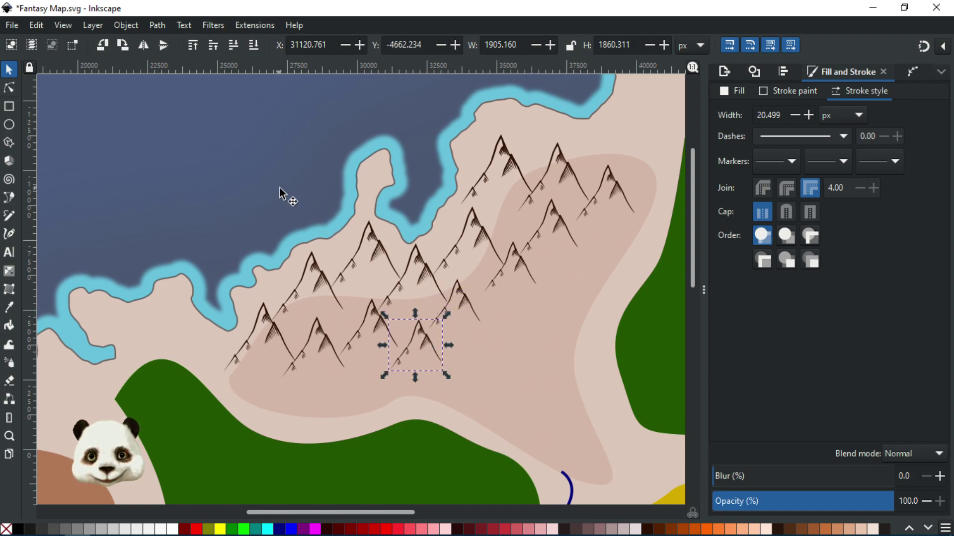
- Move the broad hatched mountain from the ocean onto the eastern edge of the faded region, below the northeast peaks
left_click_drag(279, 187, 454, 426)
left_click(344, 219)
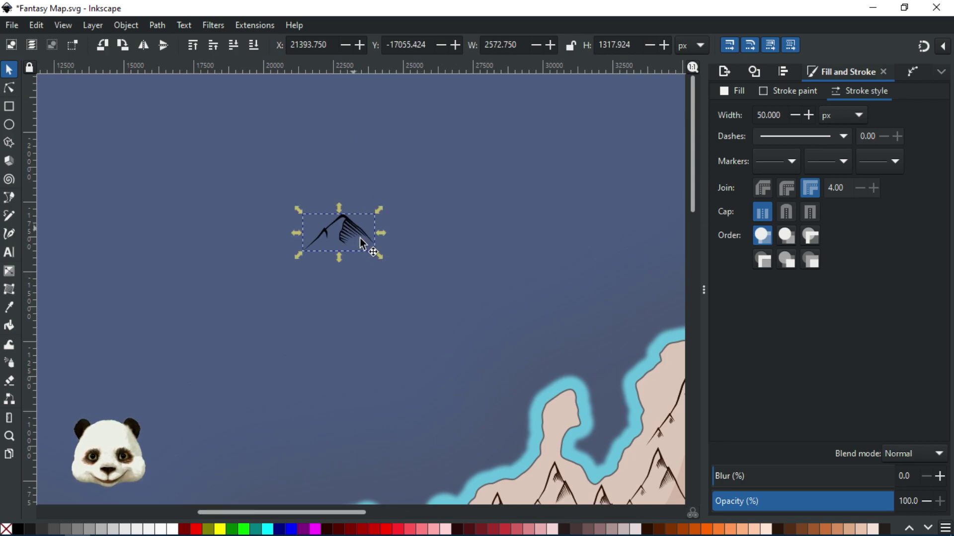
scroll(398, 288, "down", 3)
left_click_drag(370, 266, 523, 361)
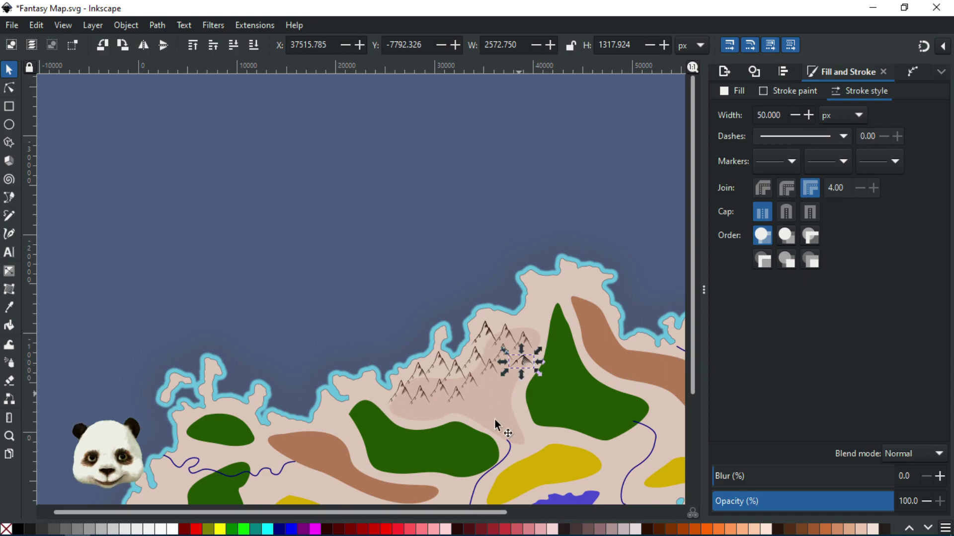
scroll(494, 419, "up", 2)
scroll(518, 362, "up", 2)
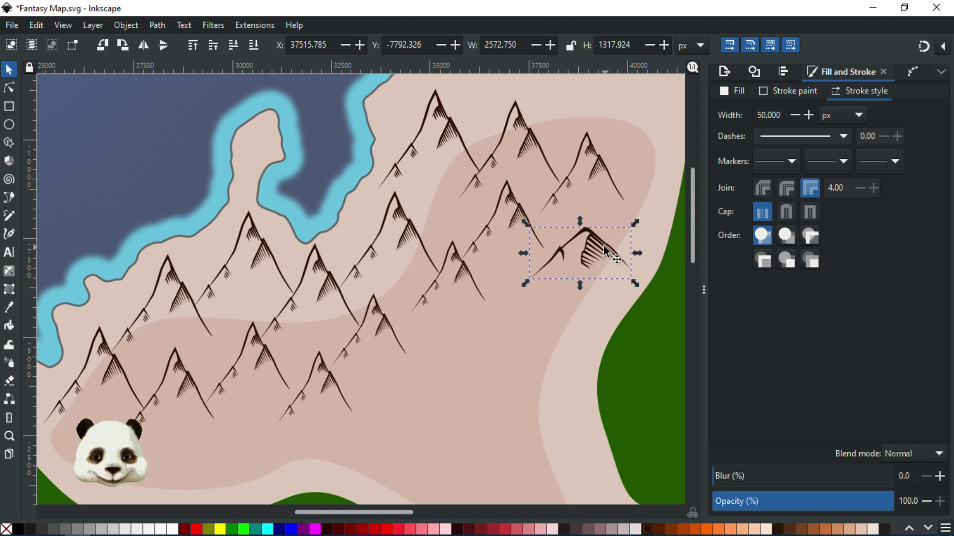
- Duplicate the broad mountain repeatedly, placing copies down the faded region's eastern edge to its southern tip and beside the river's source
key("ctrl+d")
left_click_drag(593, 263, 556, 321)
left_click_drag(484, 415, 540, 259)
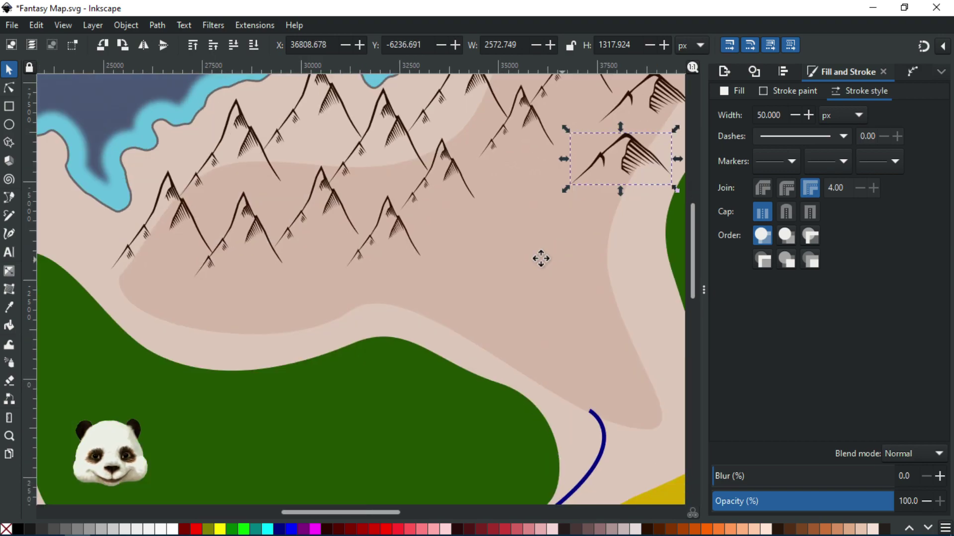
scroll(546, 218, "right", 2)
key("ctrl+d")
left_click_drag(577, 158, 513, 390)
key("ctrl+d")
key("ctrl+d")
key("ctrl+d")
key("ctrl+d")
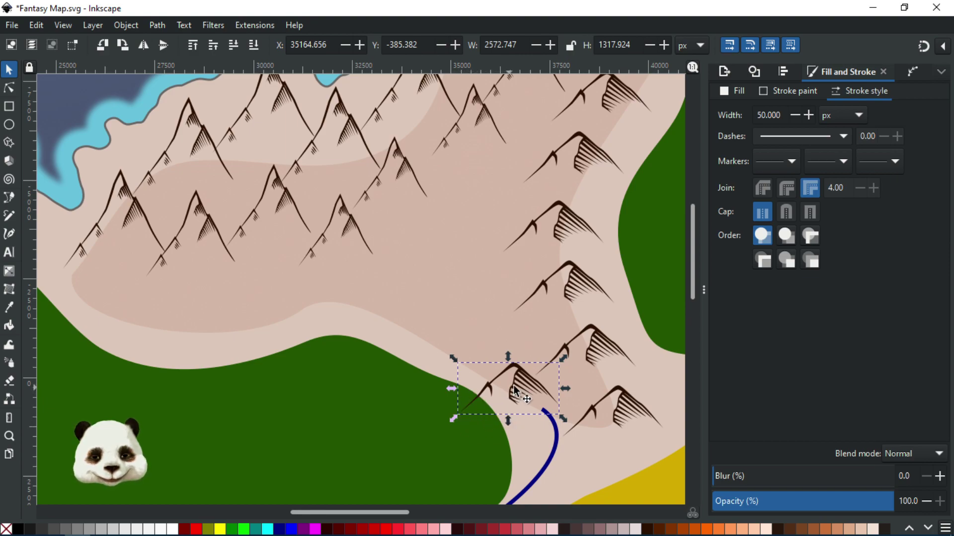
- Shrink the broad mountain at the region's southern tip to about 2055 px wide
left_click(634, 422)
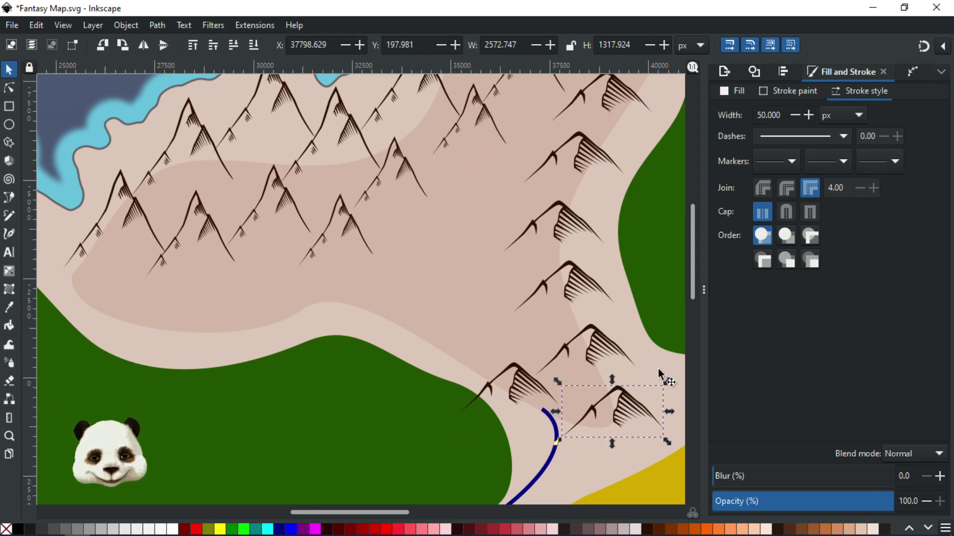
left_click_drag(669, 388, 648, 393)
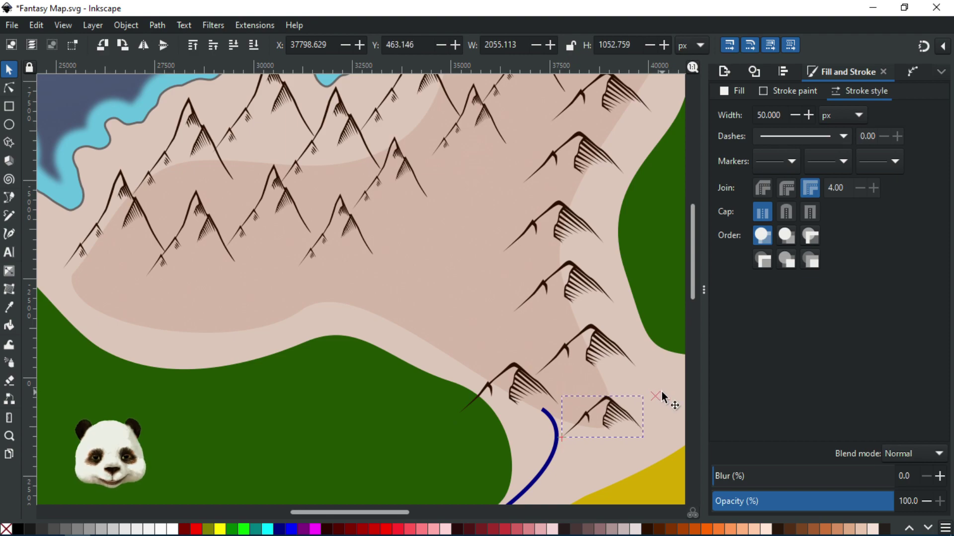
left_click(644, 320)
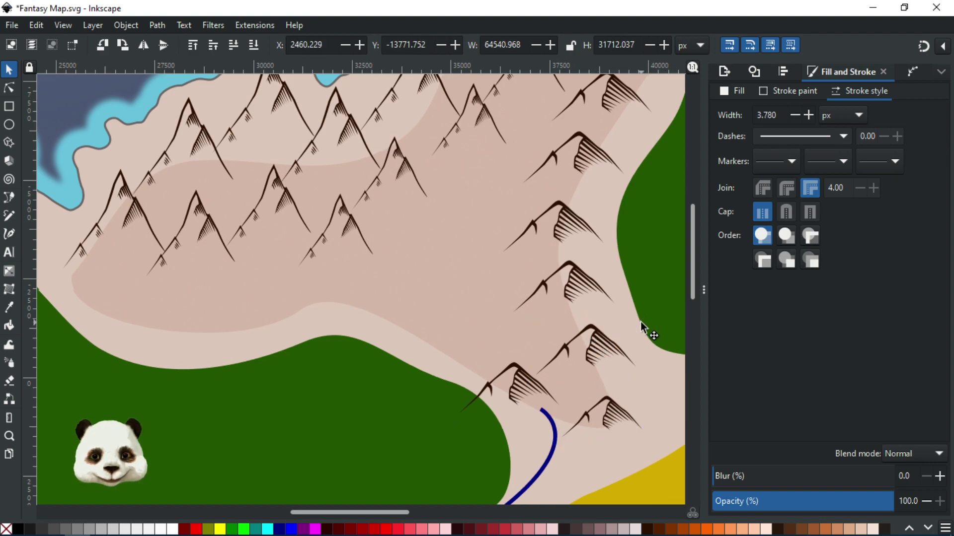
- Slightly shrink the broad mountain above the southern tip and scale the one beside the river's source to about 2262 px wide
left_click(630, 333)
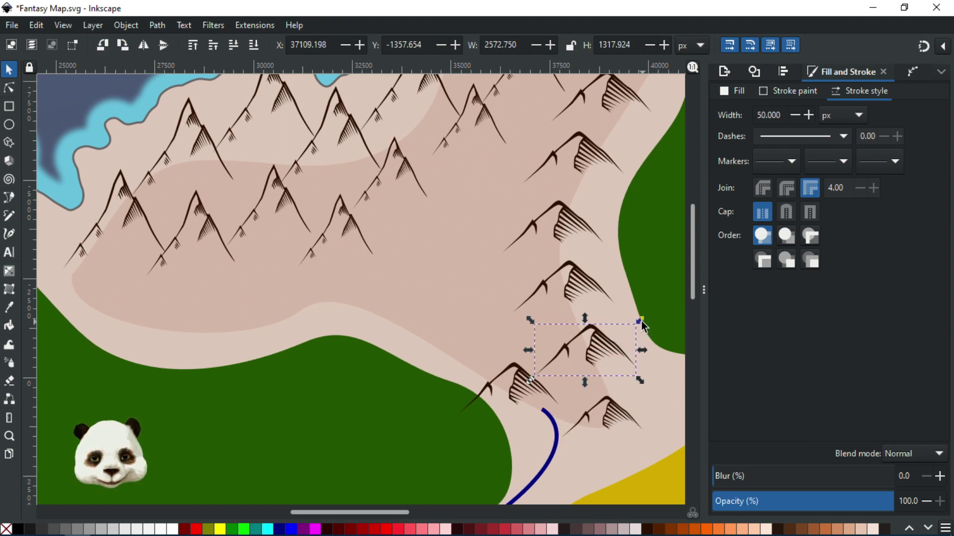
left_click(529, 375)
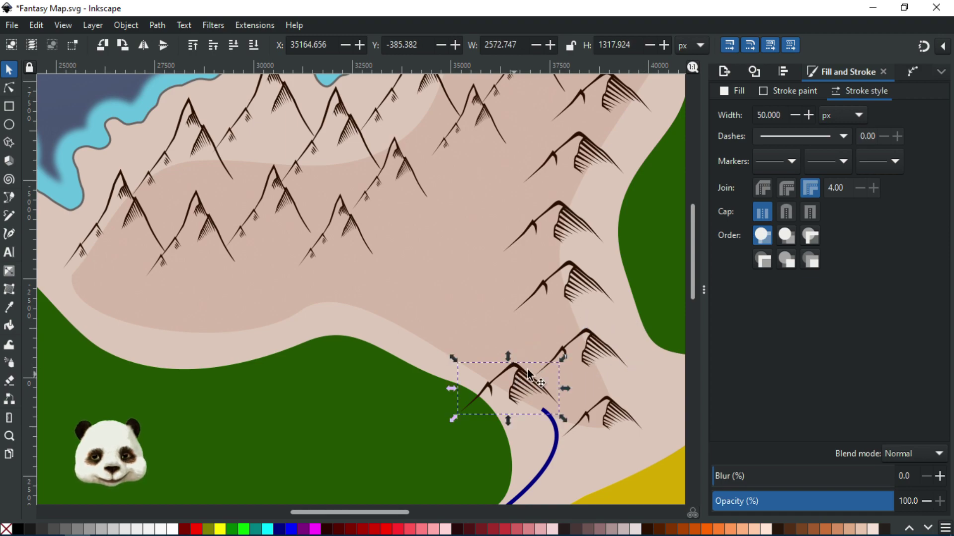
left_click_drag(562, 357, 549, 367)
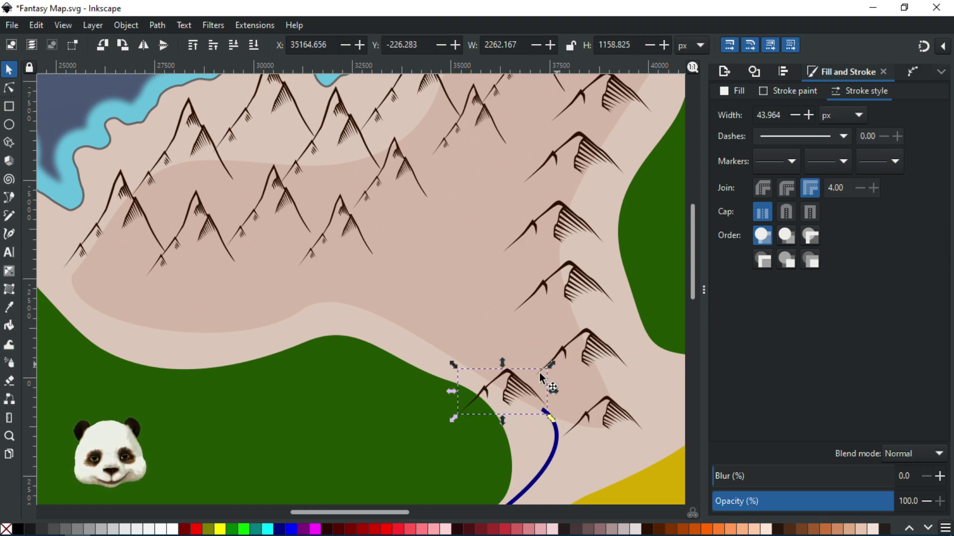
- Duplicate the broad mountain beside the river's source and place the copy up and to the left along the region's southern edge
left_click_drag(354, 265, 388, 323)
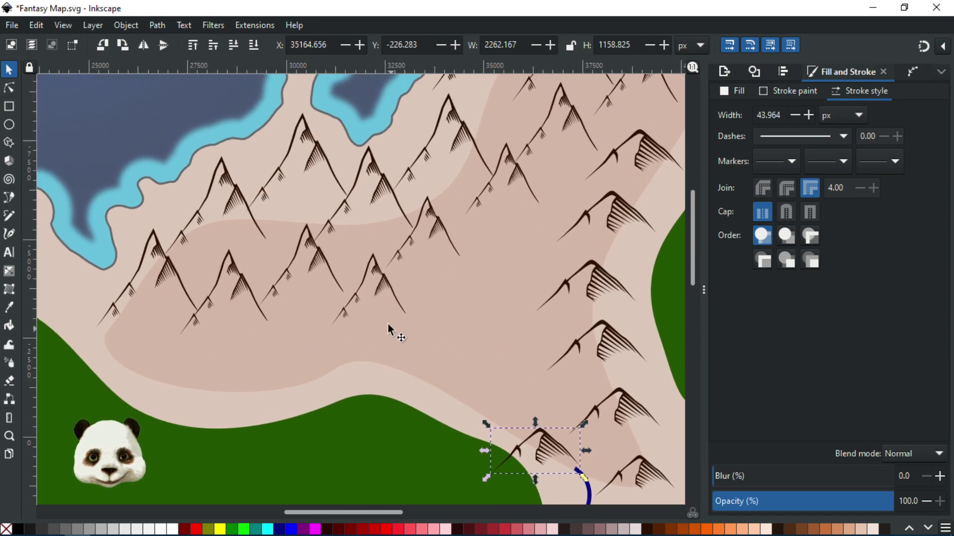
left_click(364, 281)
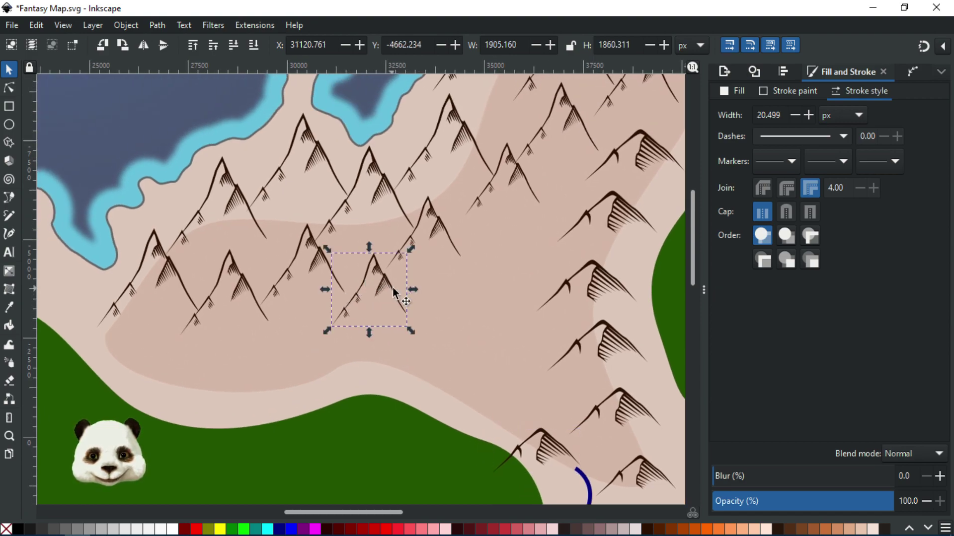
scroll(522, 368, "down", 3)
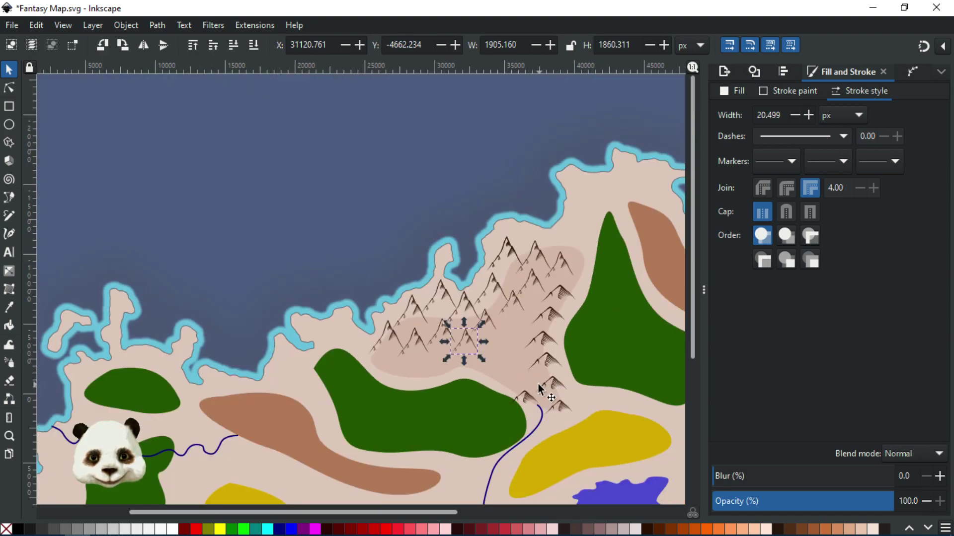
scroll(538, 384, "up", 2)
left_click(510, 408)
key("ctrl+d")
left_click_drag(511, 410, 461, 384)
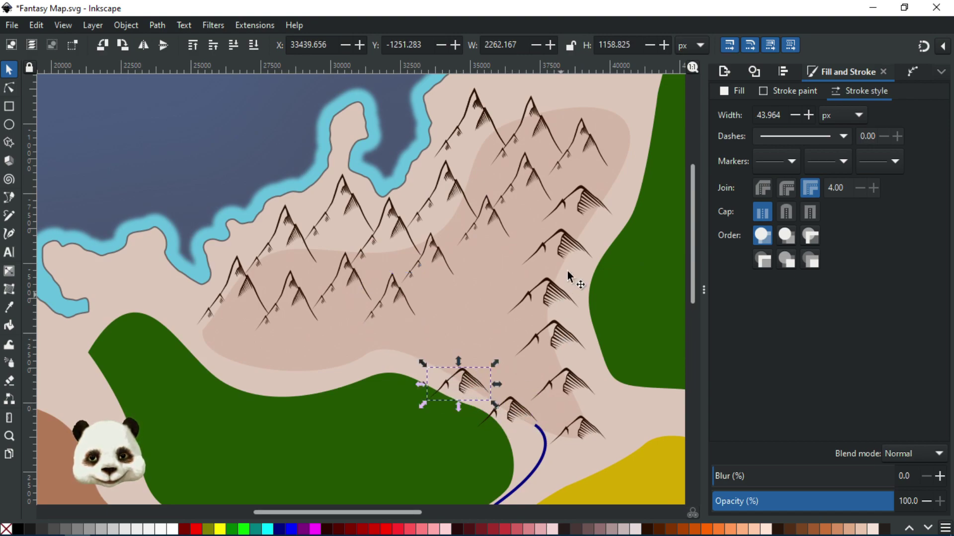
- Duplicate the northernmost broad mountain and place three copies in a row along the region's southwestern edge
left_click(587, 200)
key("ctrl+d")
left_click_drag(588, 199, 383, 365)
key("ctrl+d")
key("ctrl+d")
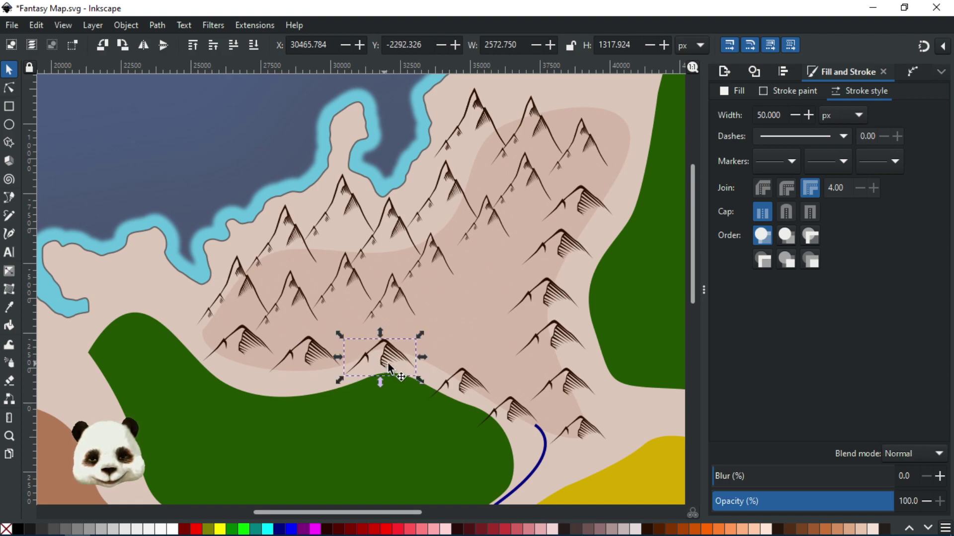
- Duplicate the broad mountain up-left of the river's source, spread both along the southern edge, and shift the neighbouring mountain slightly left
left_click(462, 378)
key("n")
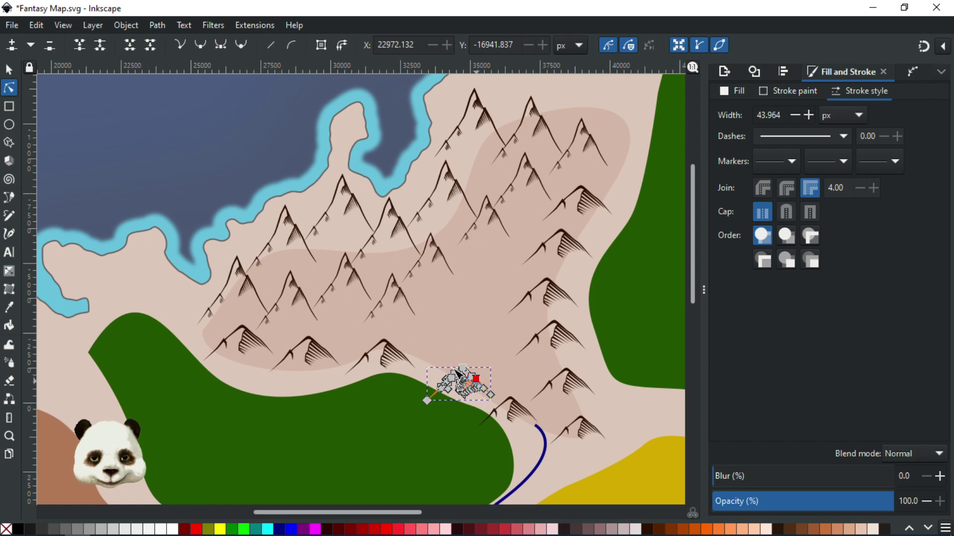
left_click(9, 69)
mouse_move(463, 376)
left_mouse_down()
mouse_move(477, 389)
mouse_move(439, 361)
left_mouse_up()
left_click(386, 354)
left_click_drag(382, 353, 379, 353)
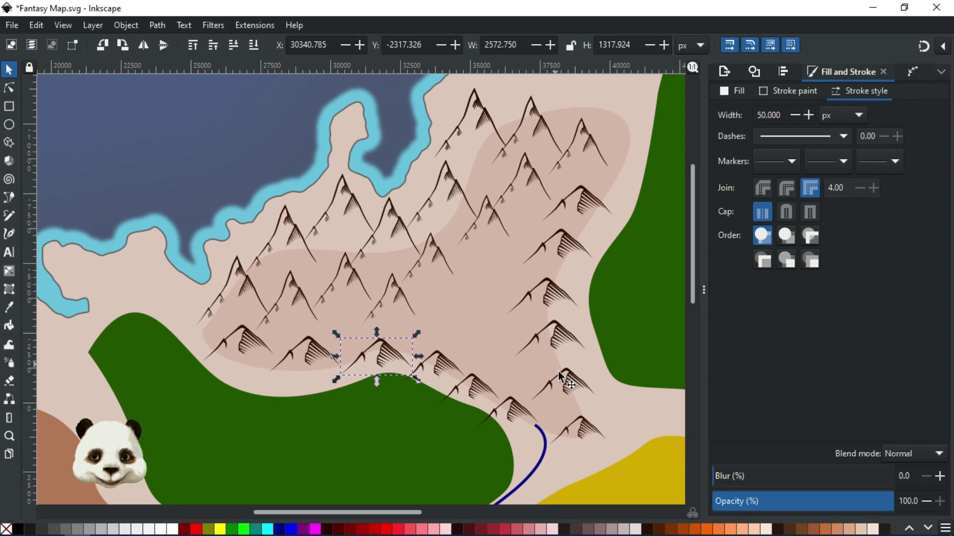
- Duplicate the tall mountain above the southern row and place resized copies across the southern interior, the largest about 2543 px wide
left_click(563, 385)
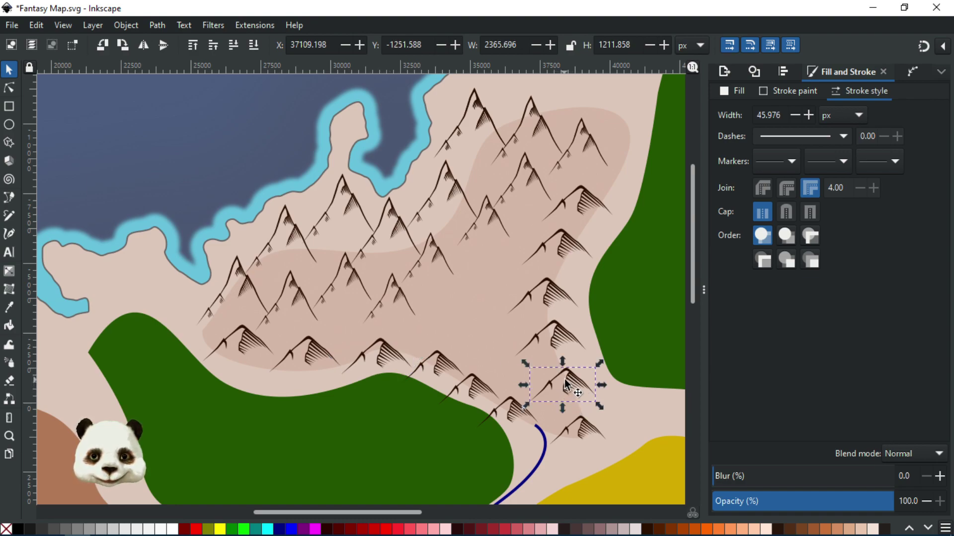
left_click(392, 284)
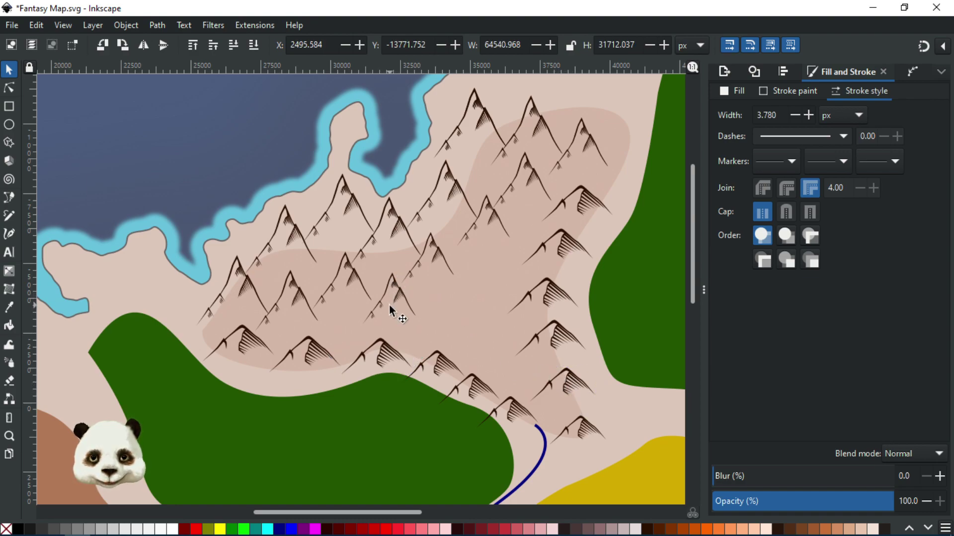
left_click(398, 297, "ctrl")
mouse_move(393, 279)
left_mouse_down()
mouse_move(355, 305)
mouse_move(377, 304)
mouse_move(353, 331)
mouse_move(511, 344)
mouse_move(507, 364)
mouse_move(528, 380)
mouse_move(543, 351)
mouse_move(521, 365)
mouse_move(496, 349)
mouse_move(518, 322)
mouse_move(463, 313)
mouse_move(504, 274)
left_mouse_up()
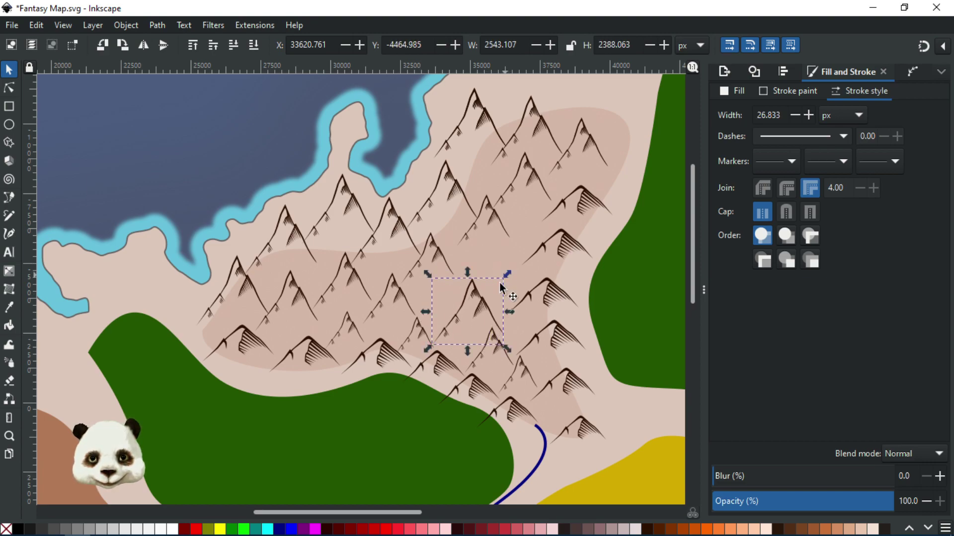
- Duplicate the small tall mountain above the southern row and place copies up and to the right in the interior gaps
left_click(409, 333)
left_click_drag(410, 335, 431, 292)
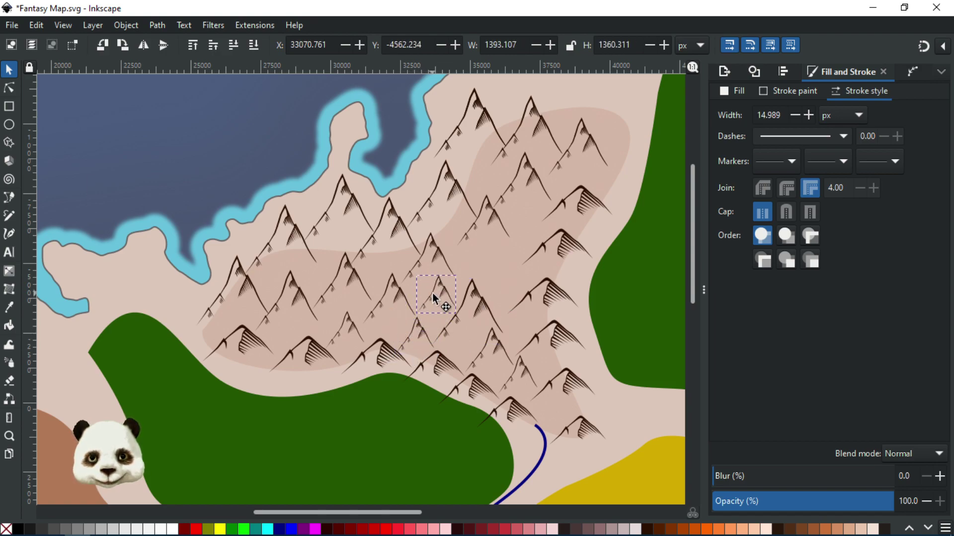
left_click_drag(435, 298, 465, 259)
- Move the northernmost broad mountain slightly down and enlarge it to about 2798 px wide
left_click_drag(661, 110, 520, 192)
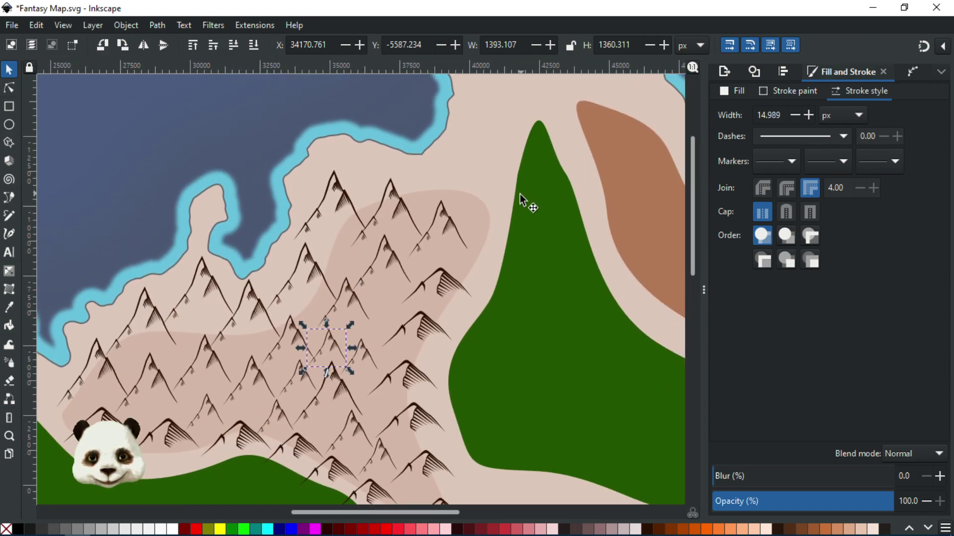
left_click(443, 281)
mouse_move(443, 284)
left_mouse_down()
mouse_move(414, 340)
mouse_move(438, 301)
left_mouse_up()
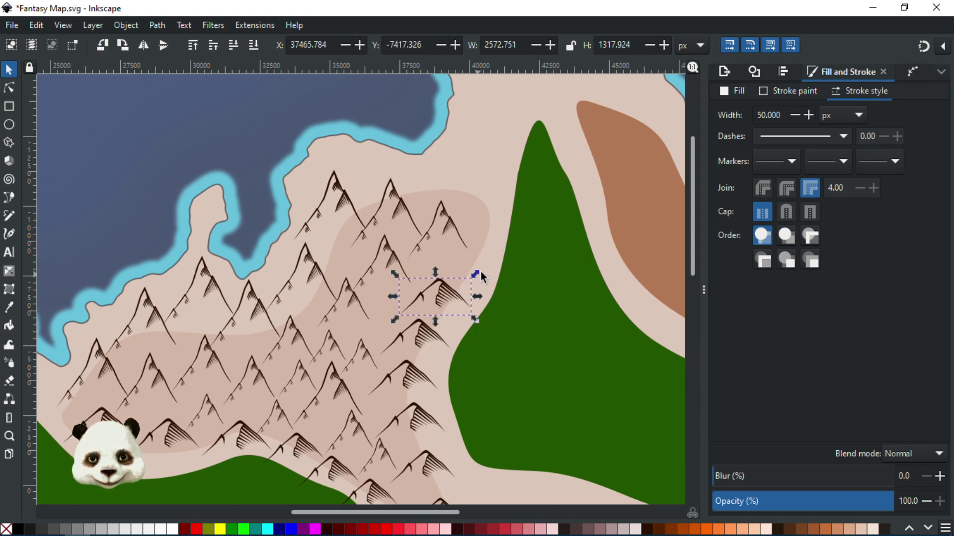
left_click_drag(481, 273, 483, 268)
- Duplicate the enlarged broad mountain, place the copy up-right overlapping the forest's edge, and nudge the original slightly down and right
key("d")
mouse_move(442, 294)
left_mouse_down()
mouse_move(483, 270)
mouse_move(476, 273)
left_mouse_up()
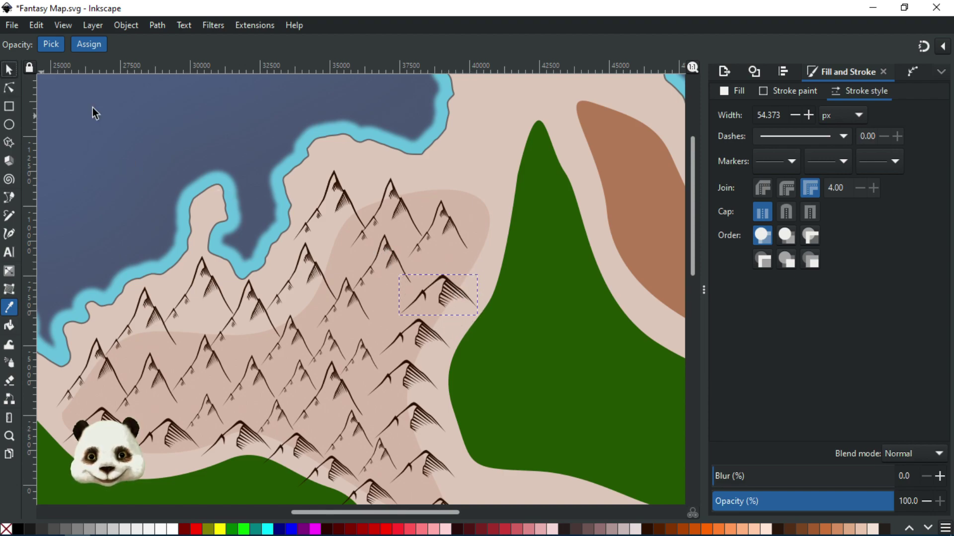
key("s")
left_click_drag(447, 285, 493, 243)
left_click(443, 298)
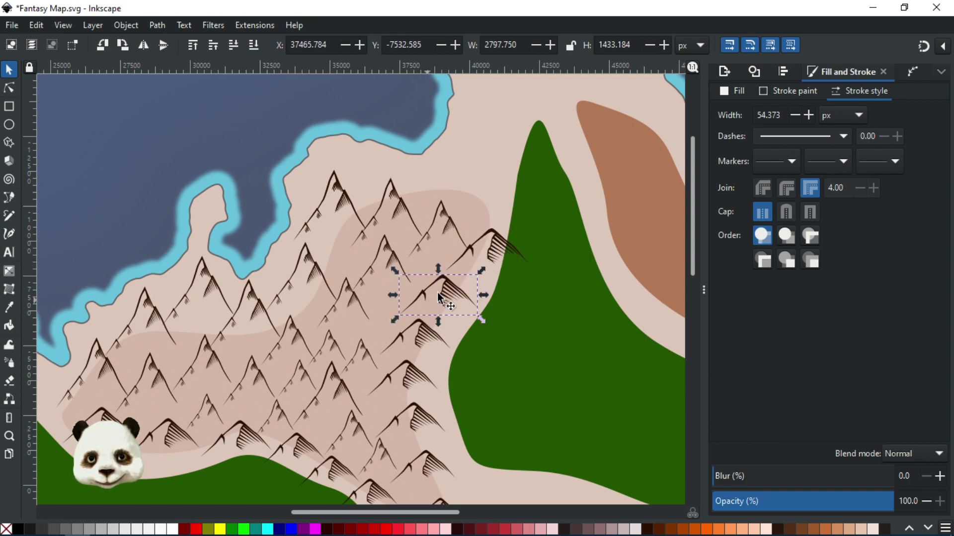
left_click_drag(438, 293, 442, 295)
- Enlarge the broad mountain at the region's southern tip to about 2550 px wide
scroll(466, 207, "down", 4)
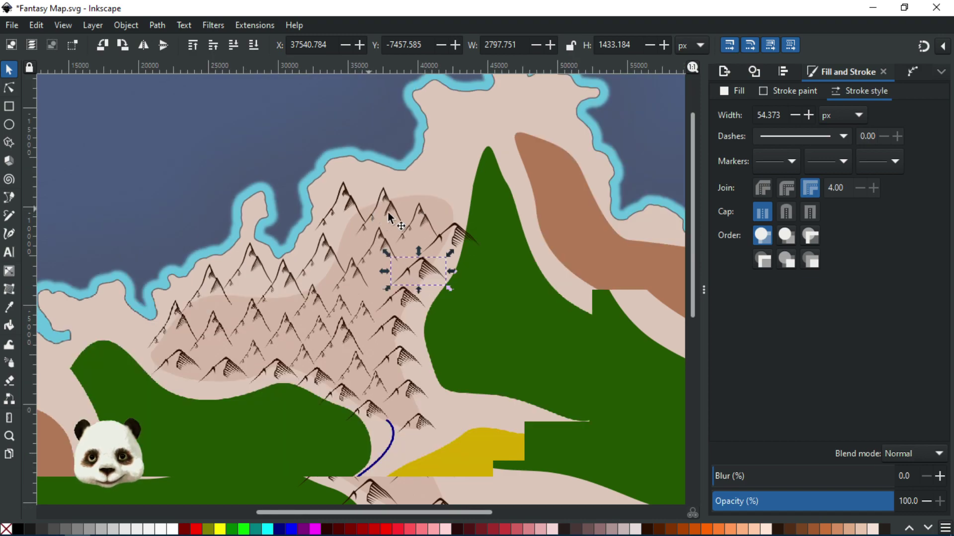
key("Escape")
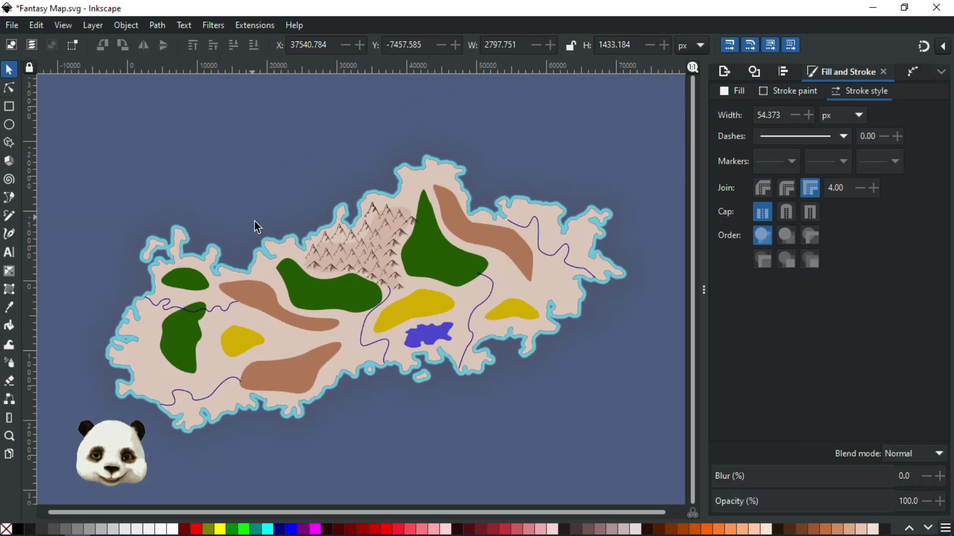
scroll(268, 226, "up", 3)
left_click_drag(622, 392, 650, 369)
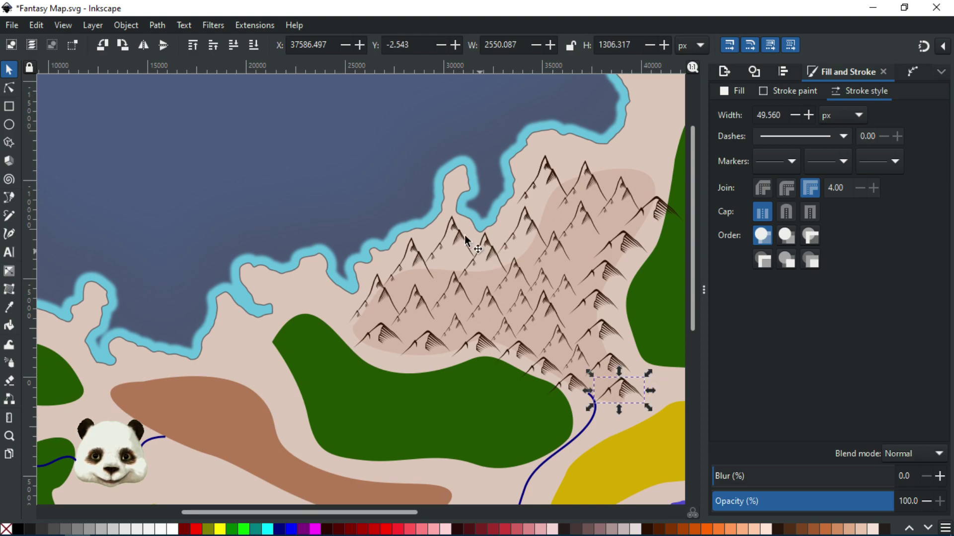
- Duplicate the broad mountain overlapping the forest's edge and place two smaller copies above it, toward the region's northern edge
scroll(273, 215, "down", 3, "ctrl")
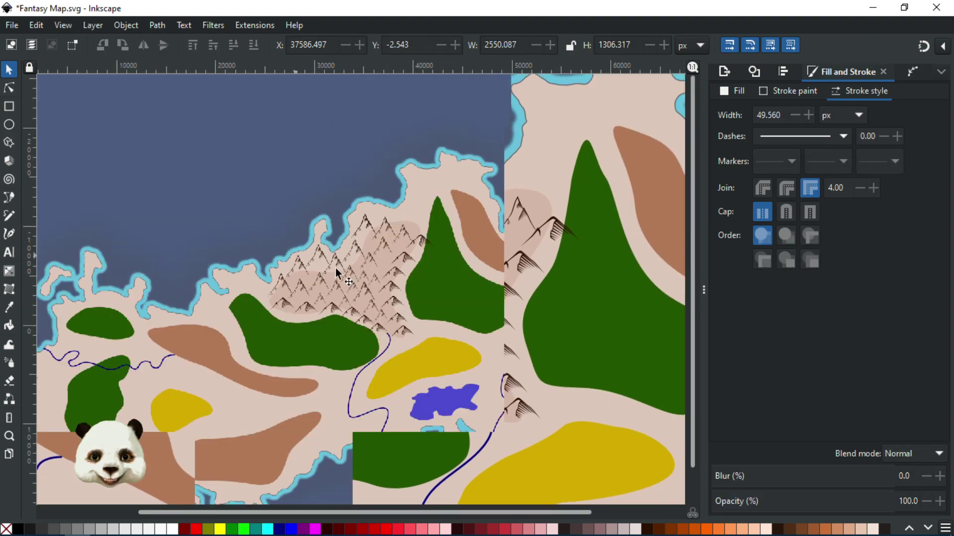
scroll(365, 261, "up", 2, "ctrl")
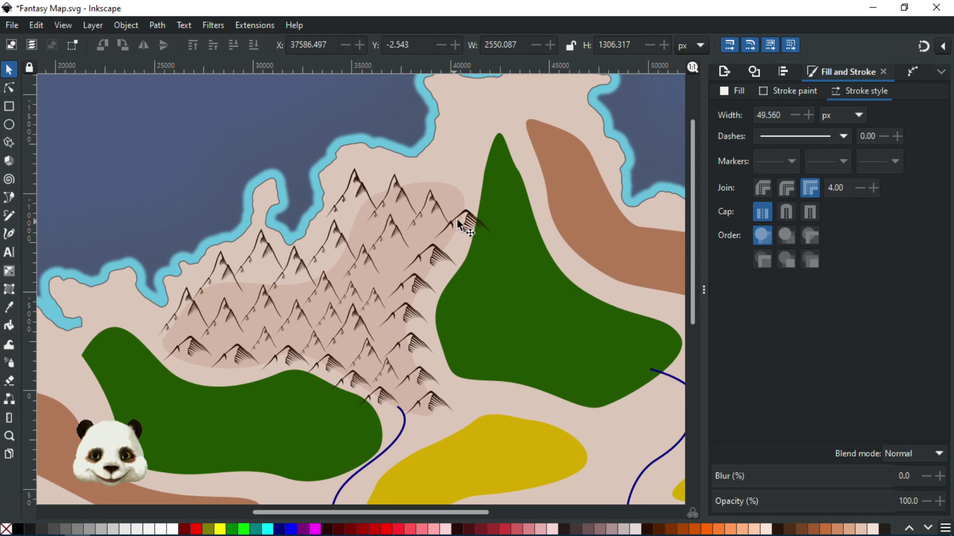
scroll(456, 219, "up", 1, "ctrl")
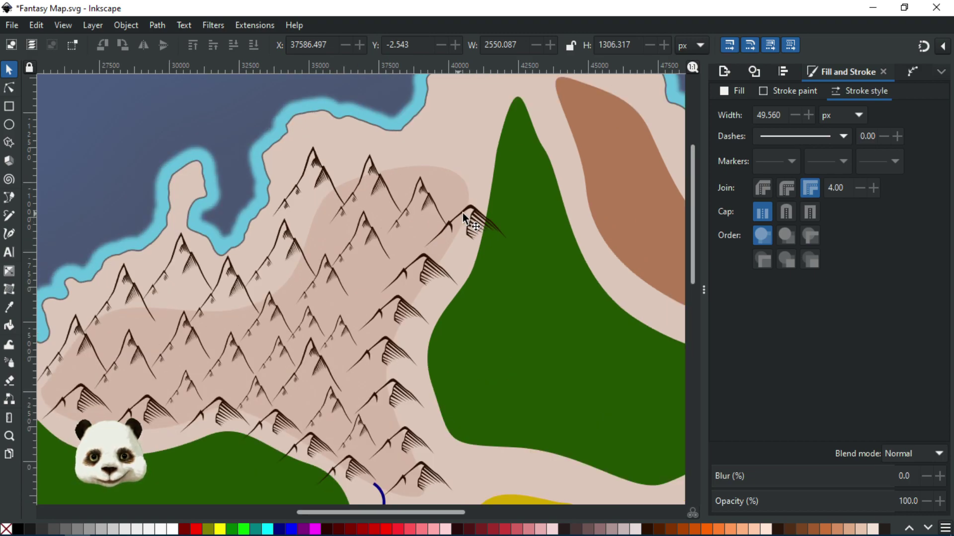
left_click(462, 214)
left_click_drag(462, 214, 475, 185)
left_click(193, 124)
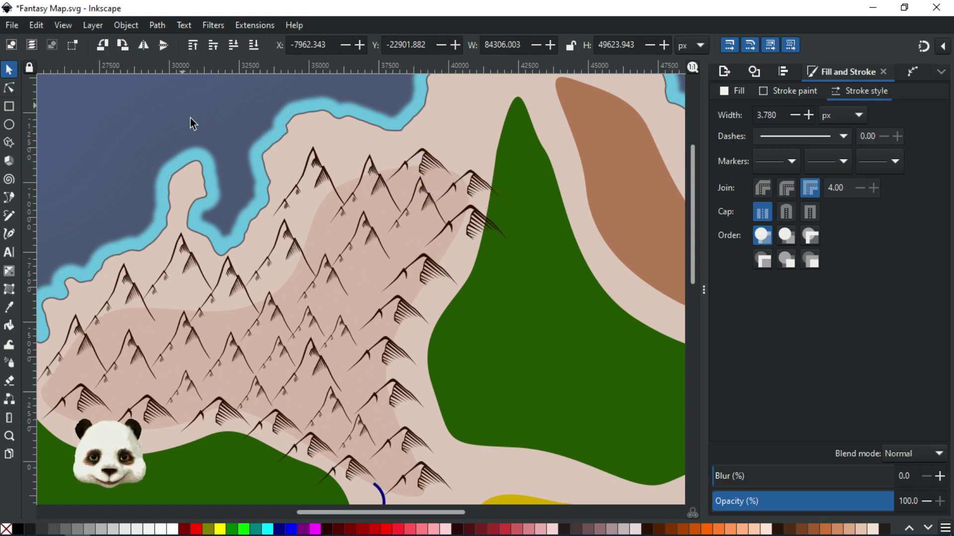
- Move the broad mountain from the region's northern edge into the gap inside the eastern row and shrink it to about 1905 px wide
scroll(192, 124, "down", 5)
scroll(386, 351, "up", 2)
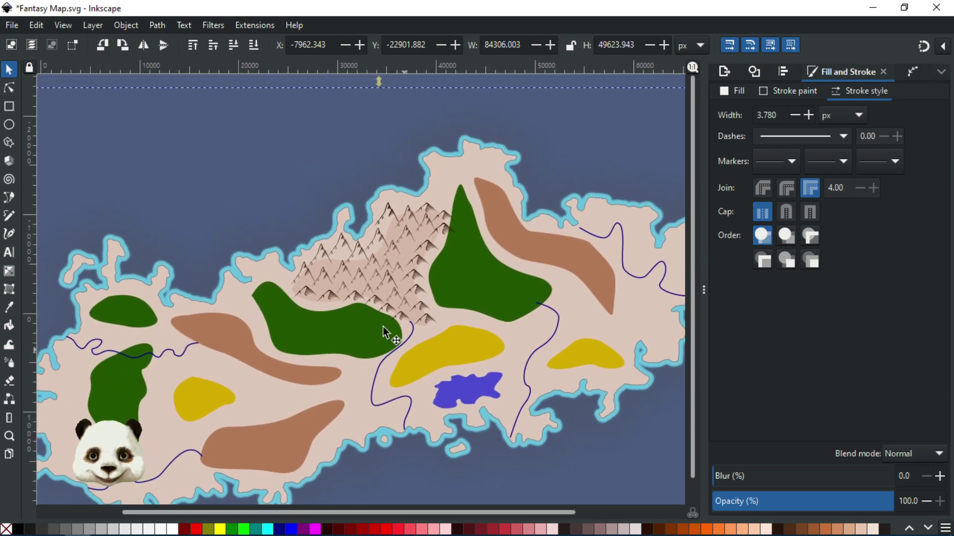
scroll(301, 264, "up", 2)
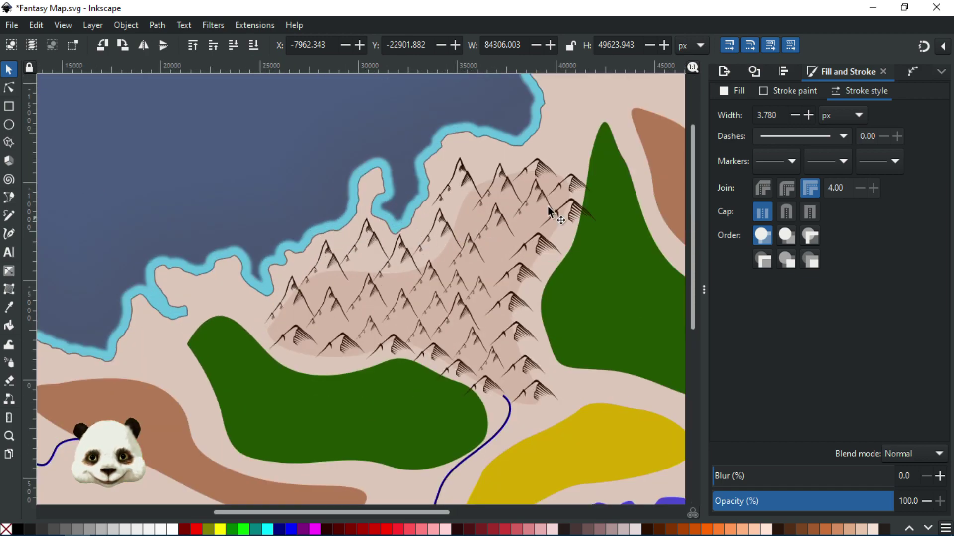
mouse_move(493, 255)
left_mouse_down()
mouse_move(491, 266)
mouse_move(517, 251)
mouse_move(488, 265)
left_mouse_up()
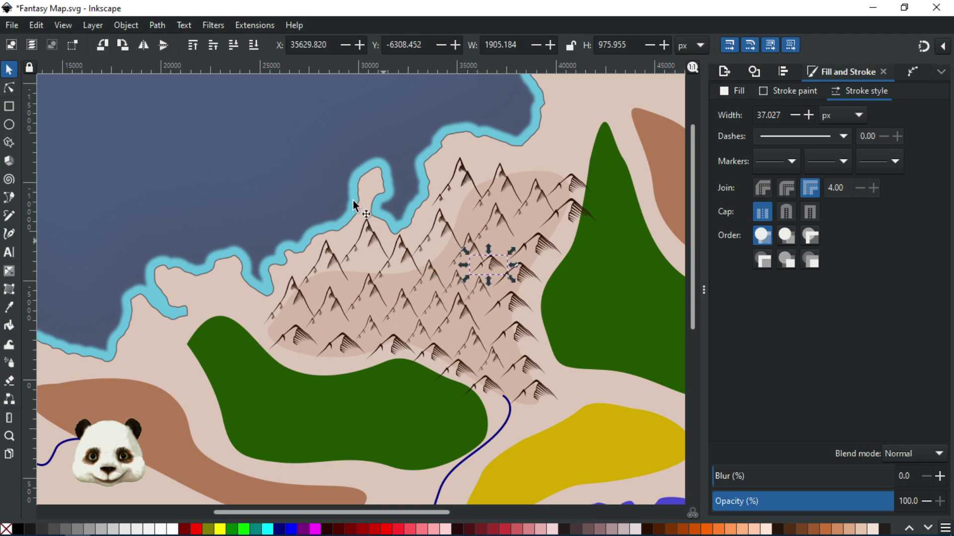
- Enlarge the tall mountain in the range's centre to about 2860 px wide and nudge the small mountain beside it down and left
left_click(281, 129)
scroll(301, 147, "down", 3)
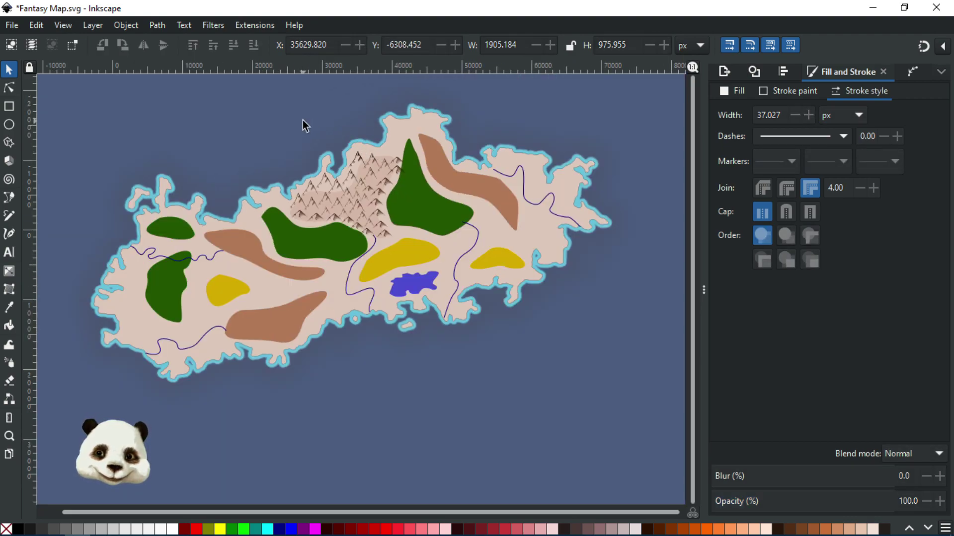
scroll(302, 120, "up", 1)
scroll(337, 149, "up", 2)
scroll(374, 203, "down", 2)
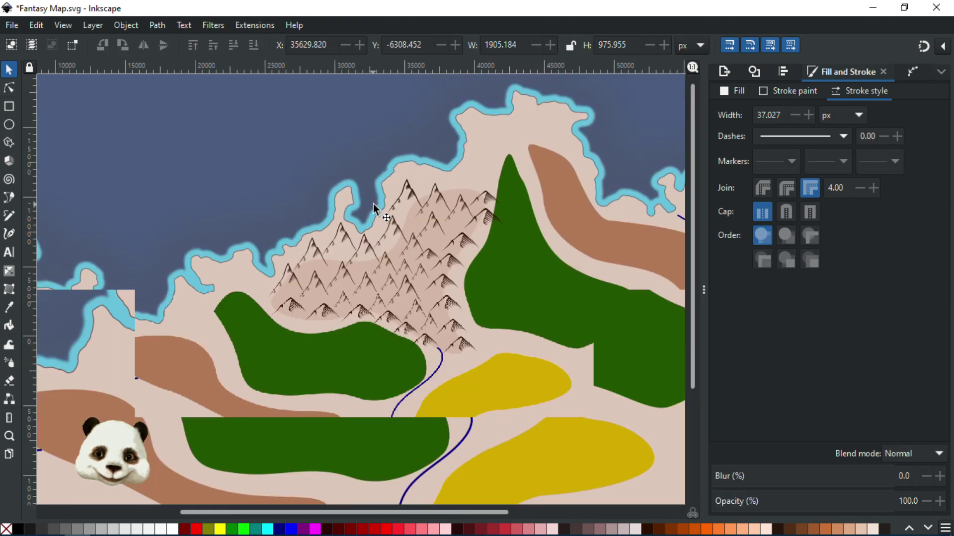
scroll(430, 200, "up", 2)
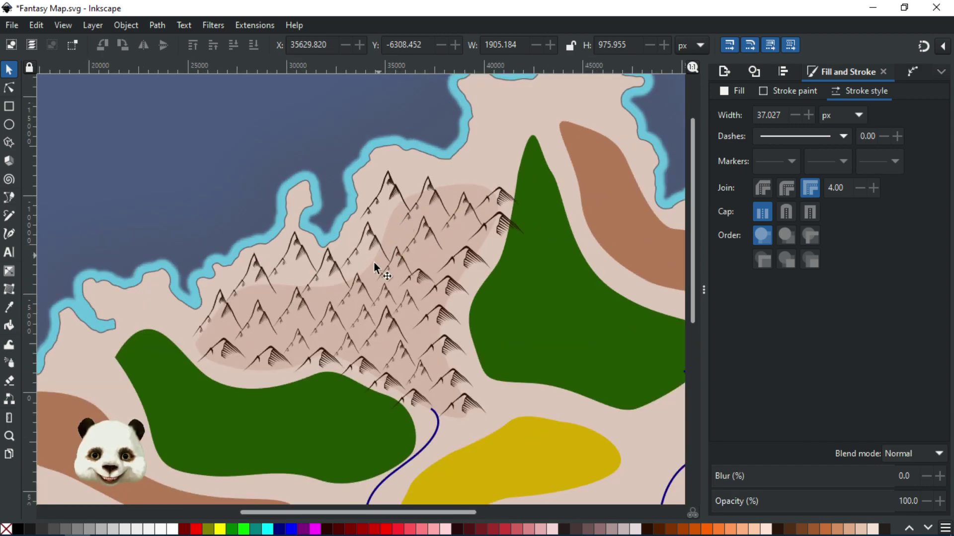
left_click(356, 290)
left_click_drag(378, 269, 394, 252)
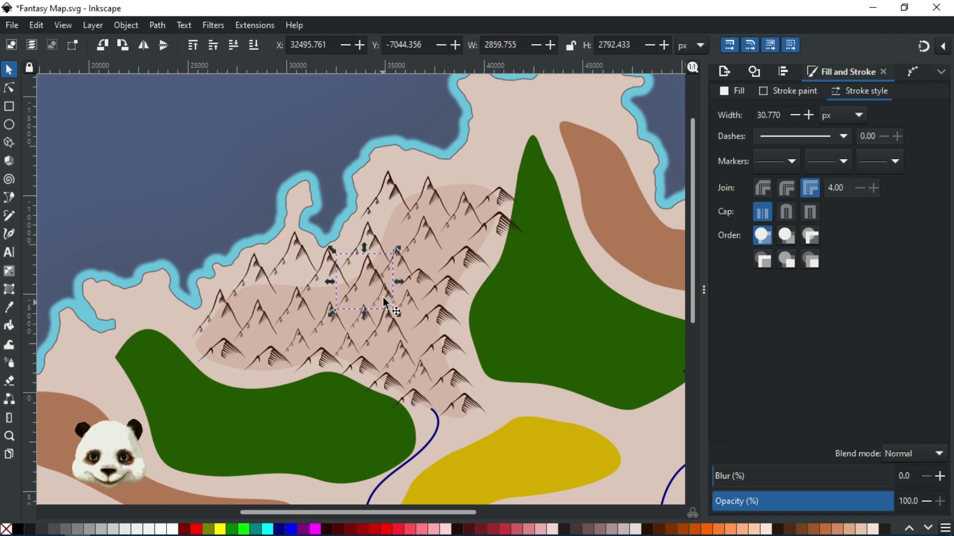
left_click_drag(375, 296, 377, 299)
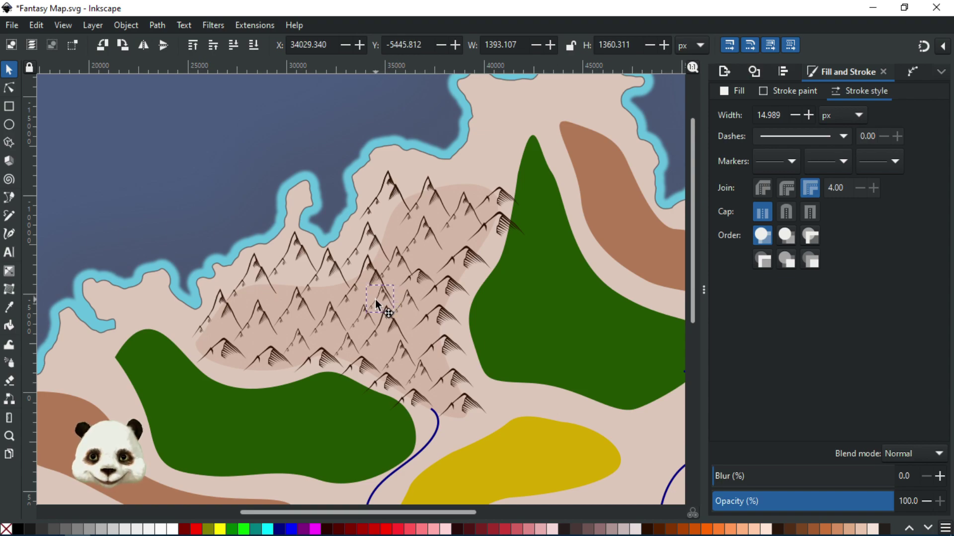
- Nudge the small central mountain slightly down and move the enlarged tall mountain beside it slightly up and left
scroll(374, 299, "up", 4)
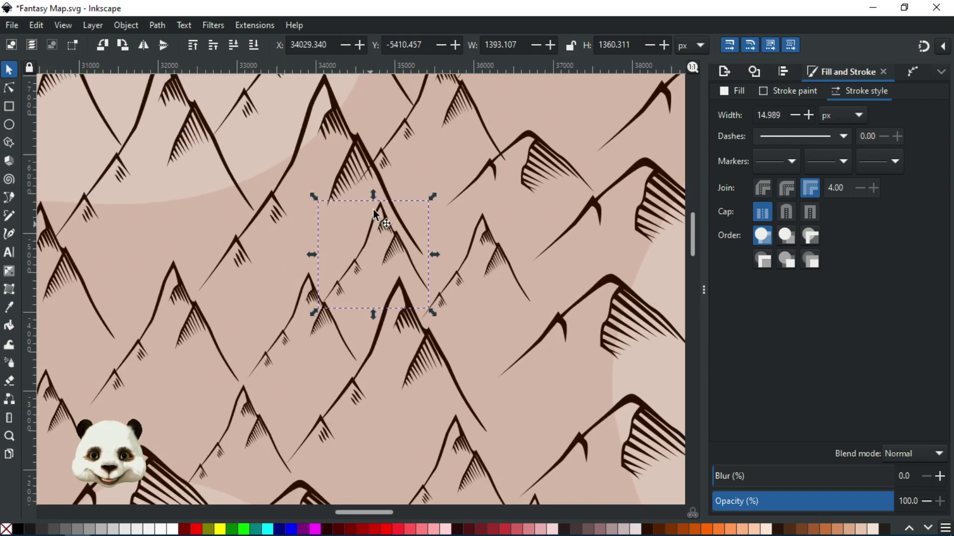
scroll(374, 279, "down", 4)
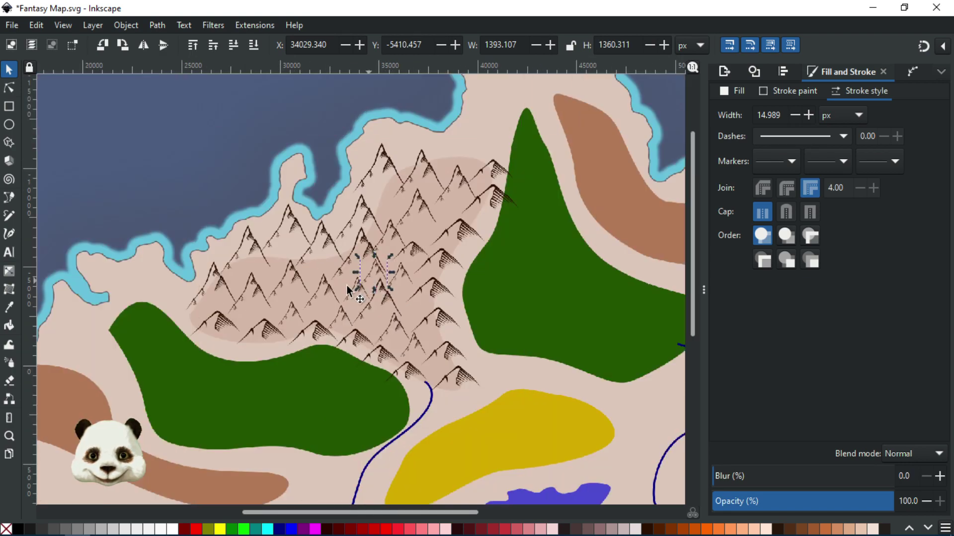
left_click(362, 234)
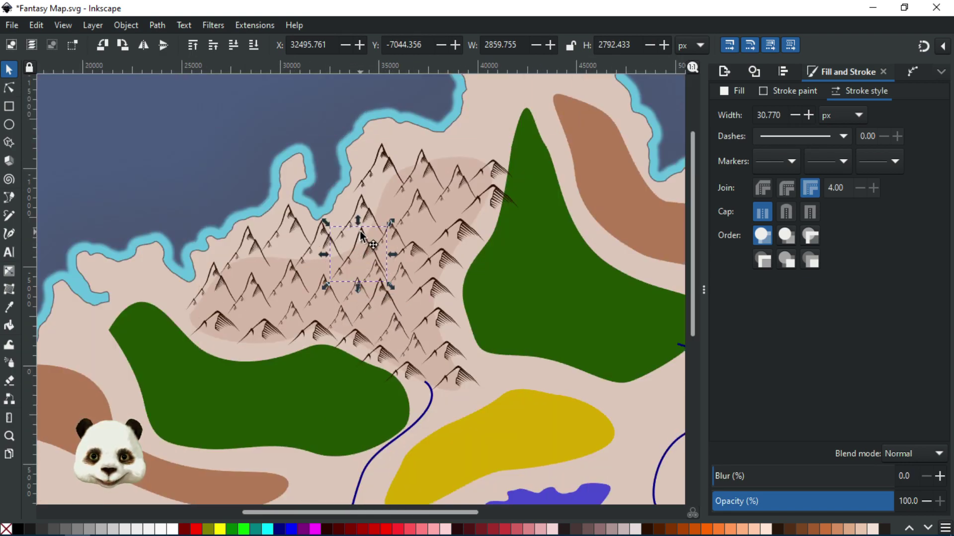
left_click_drag(360, 234, 357, 227)
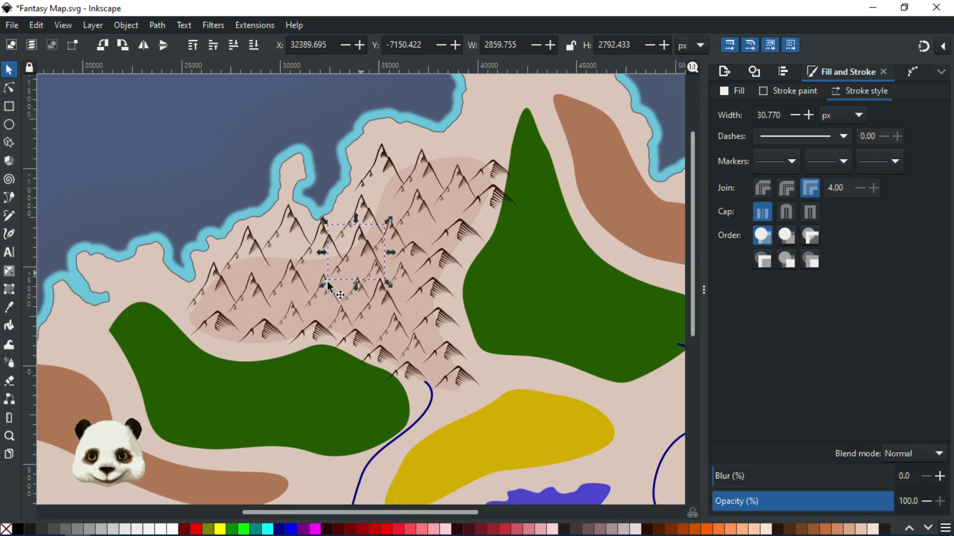
- Shift the small mountain at the enlarged central mountain's lower right slope slightly right
left_click(139, 119)
scroll(302, 197, "up", 3)
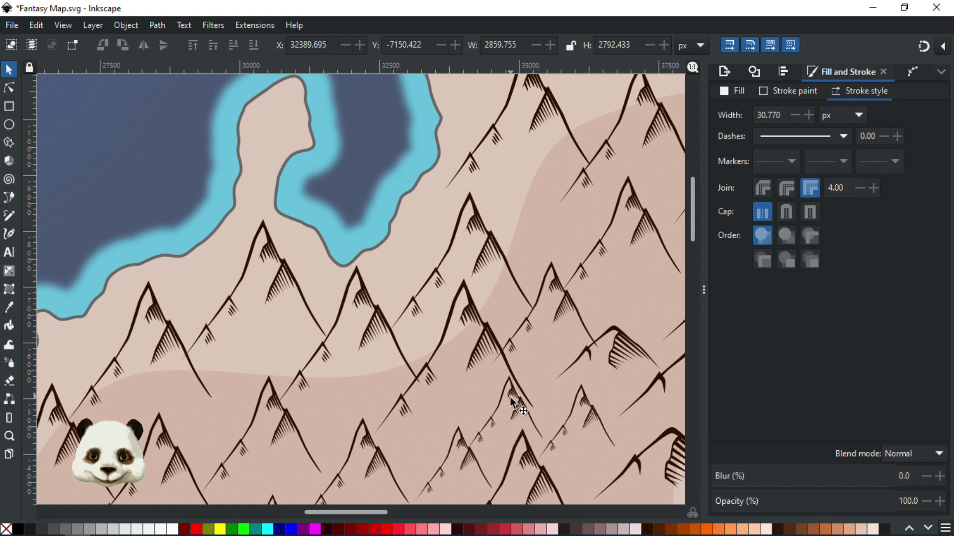
left_click_drag(517, 395, 417, 260)
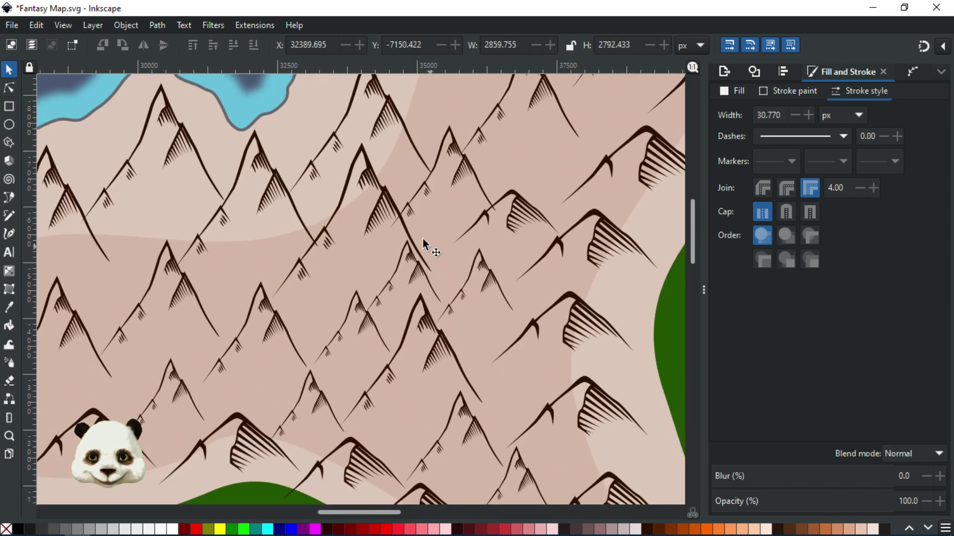
left_click(437, 298)
left_click_drag(437, 298, 443, 275)
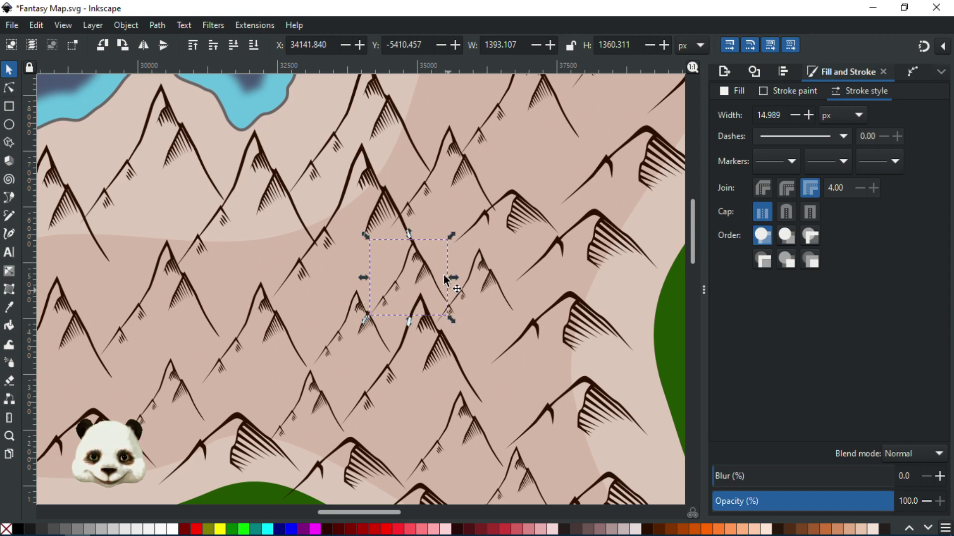
- Resize the tall mountain up-right of the enlarged central one to about 1693 px wide and adjust its position
left_click(428, 179)
left_click_drag(387, 233, 396, 226)
left_click_drag(442, 160, 438, 152)
- Duplicate the upper broad mountain beside the northern forest and place the copy, about 2388 px wide, up-left on the region's northern edge
scroll(270, 173, "down", 3, "ctrl")
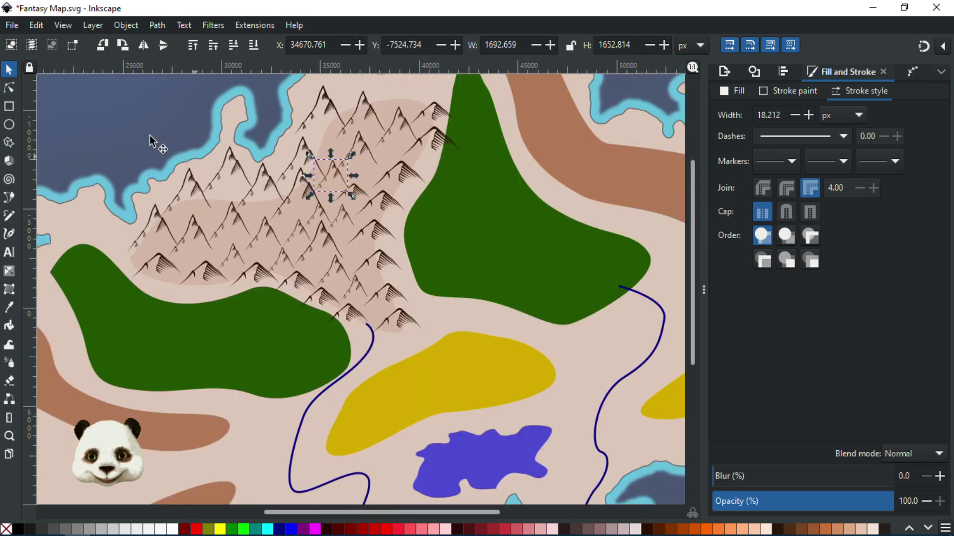
left_click(129, 101)
scroll(136, 124, "down", 3, "ctrl")
left_click_drag(219, 273, 420, 403)
scroll(454, 256, "up", 3, "ctrl")
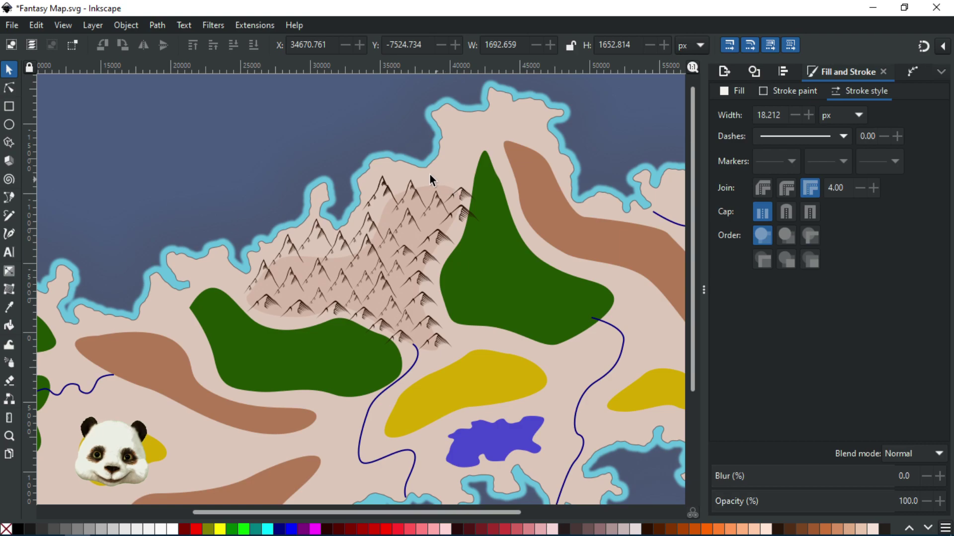
scroll(442, 199, "up", 2, "ctrl")
left_click(491, 205)
left_click_drag(491, 205, 431, 182)
left_click(141, 93)
scroll(168, 138, "down", 3, "ctrl")
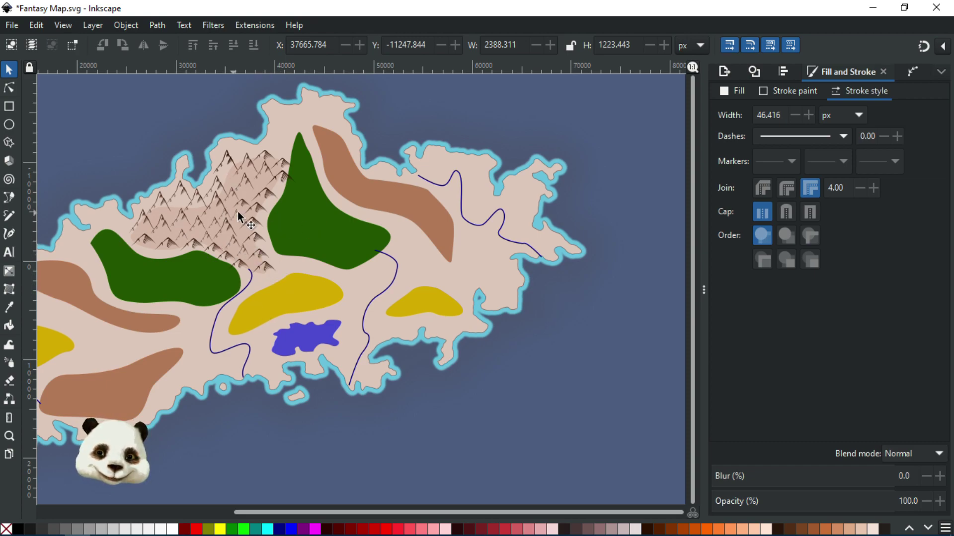
- Examine how the mountains fill the northern region, both up close and against the whole map
scroll(237, 210, "down", 1, "ctrl")
scroll(163, 207, "up", 4, "ctrl")
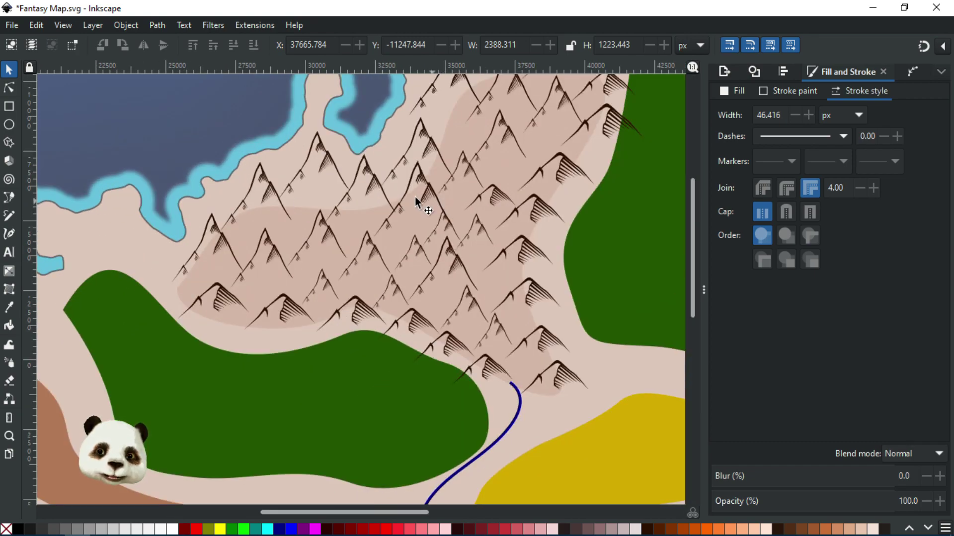
scroll(415, 197, "down", 2, "ctrl")
scroll(410, 192, "down", 2)
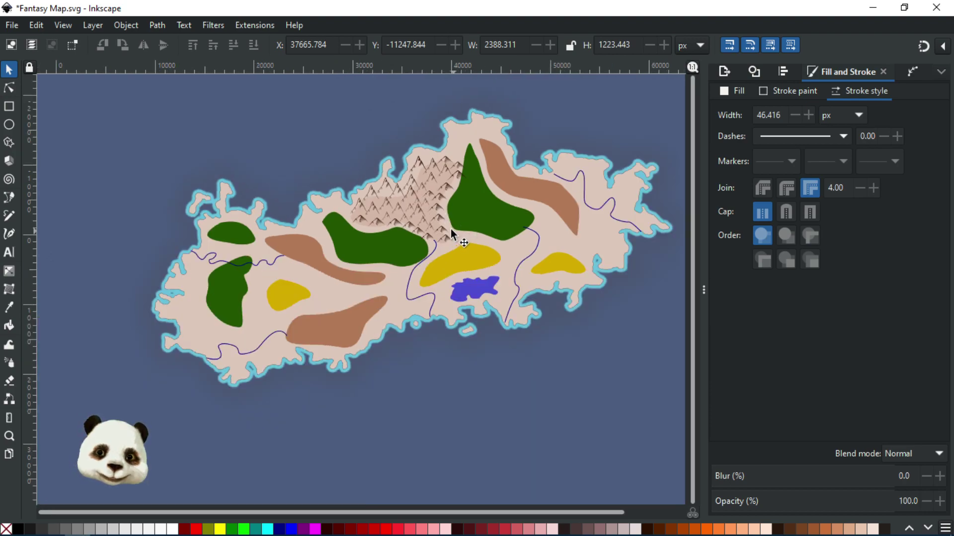
scroll(451, 229, "up", 3, "ctrl")
left_click(10, 87)
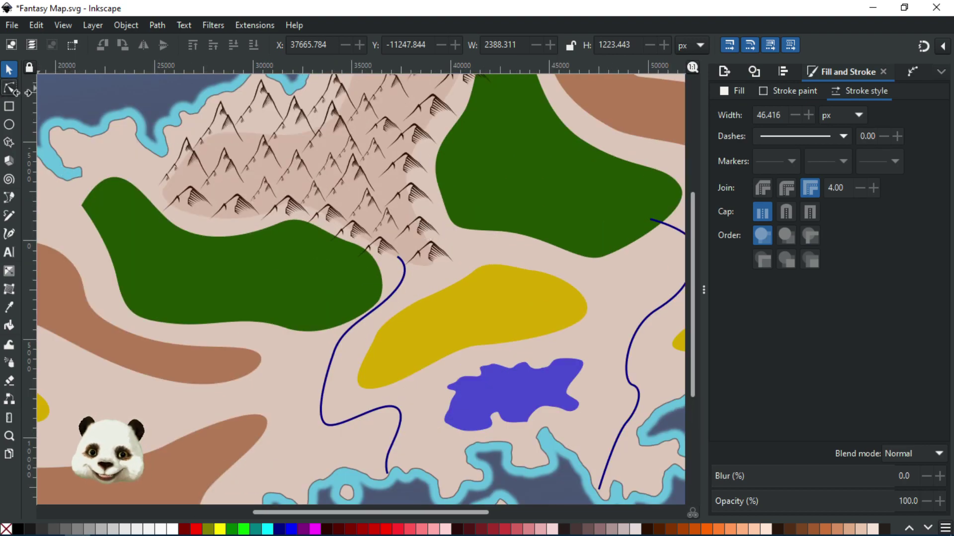
left_click(243, 160)
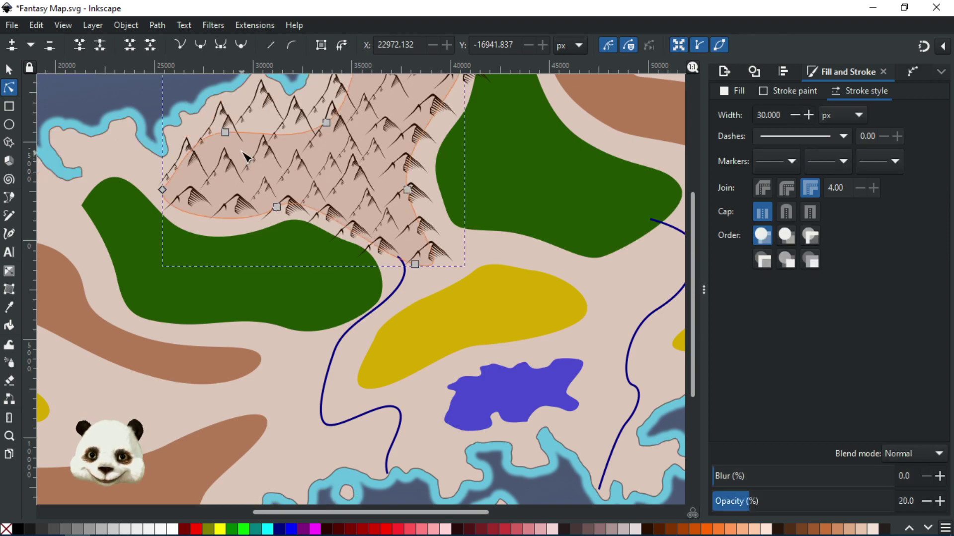
left_click(9, 69)
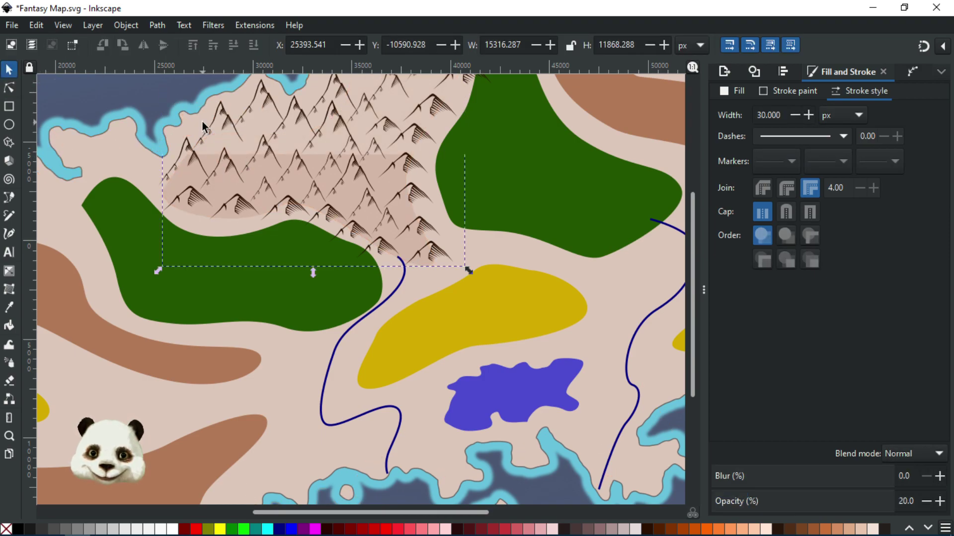
key("Escape")
scroll(201, 145, "down", 3, "ctrl")
left_click_drag(269, 345, 332, 416)
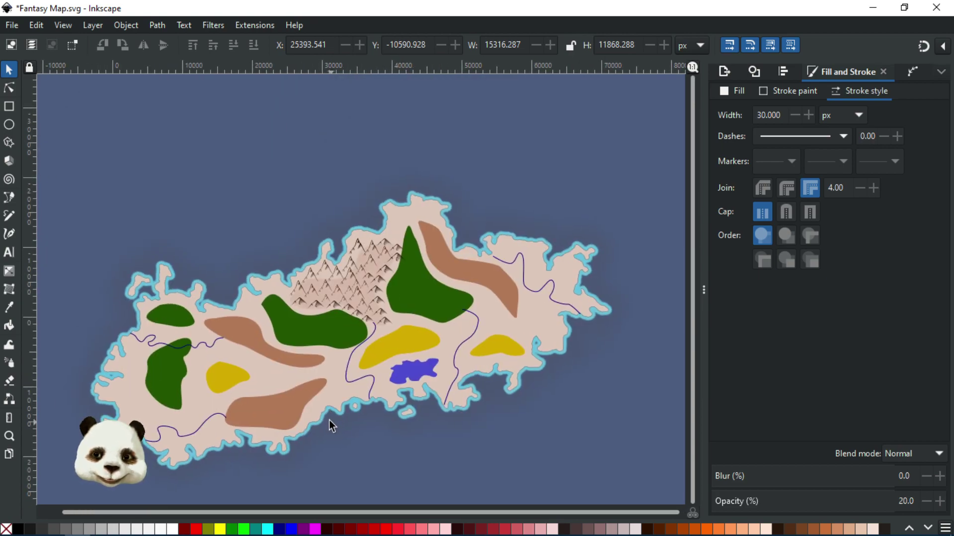
scroll(315, 336, "up", 3, "ctrl")
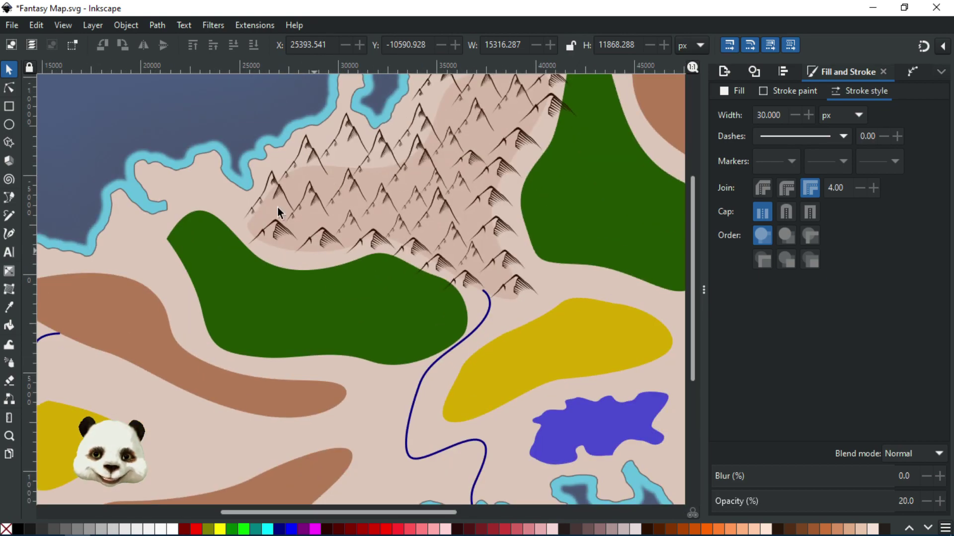
- Reshape the tinted background behind the mountains by moving its northern and northwestern edge nodes outward to cover the outer peaks
left_click(8, 89)
left_click(375, 145)
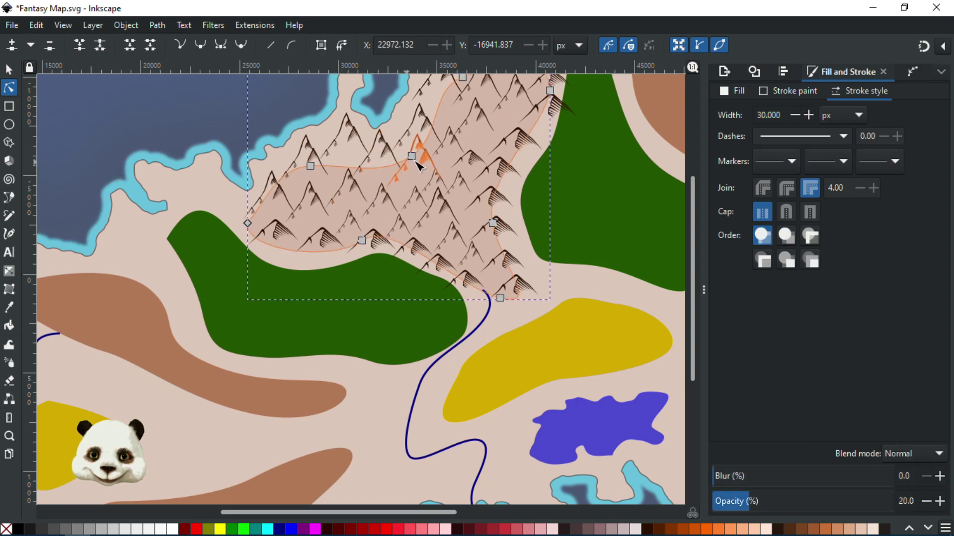
left_click(399, 144)
left_click_drag(399, 143, 395, 136)
left_click_drag(310, 166, 306, 153)
left_click_drag(274, 181, 276, 349)
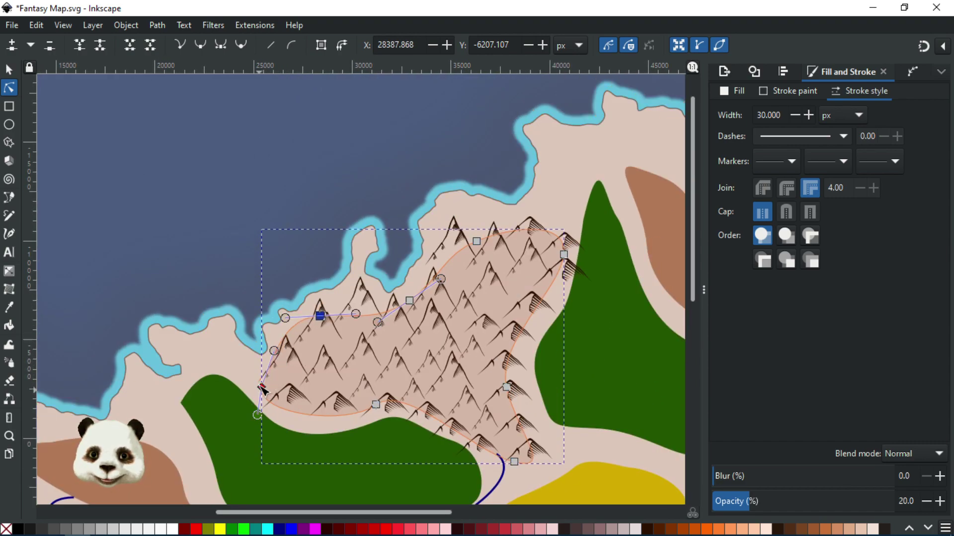
left_click(261, 387, "ctrl")
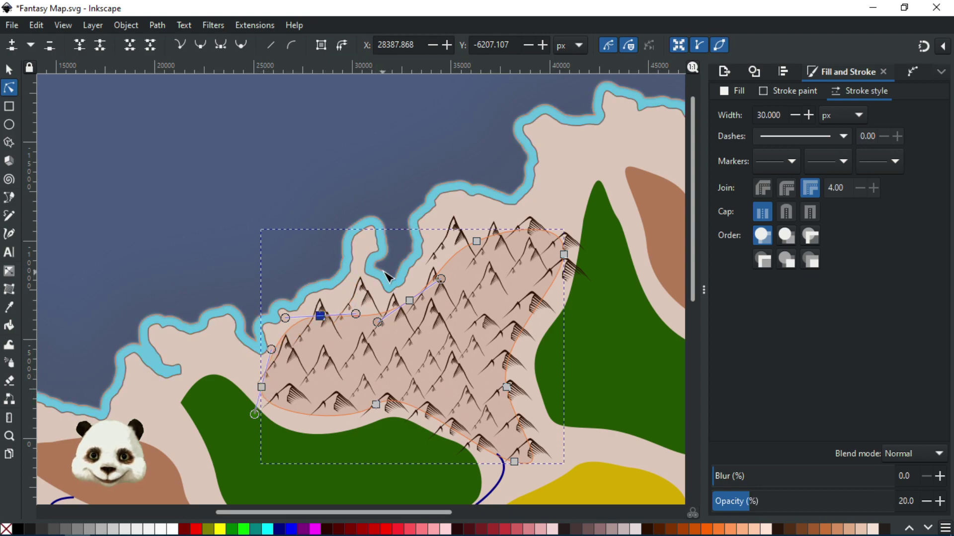
left_click_drag(477, 241, 465, 222)
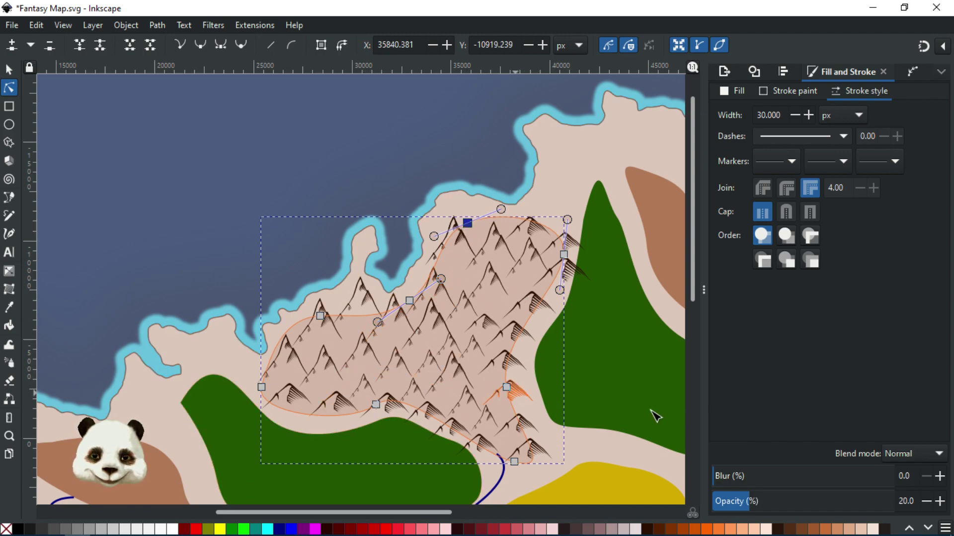
- Try a 30% blur on the tinted background behind the mountains and check it at different zoom levels
mouse_move(743, 476)
left_mouse_down()
mouse_move(811, 474)
mouse_move(757, 478)
left_mouse_up()
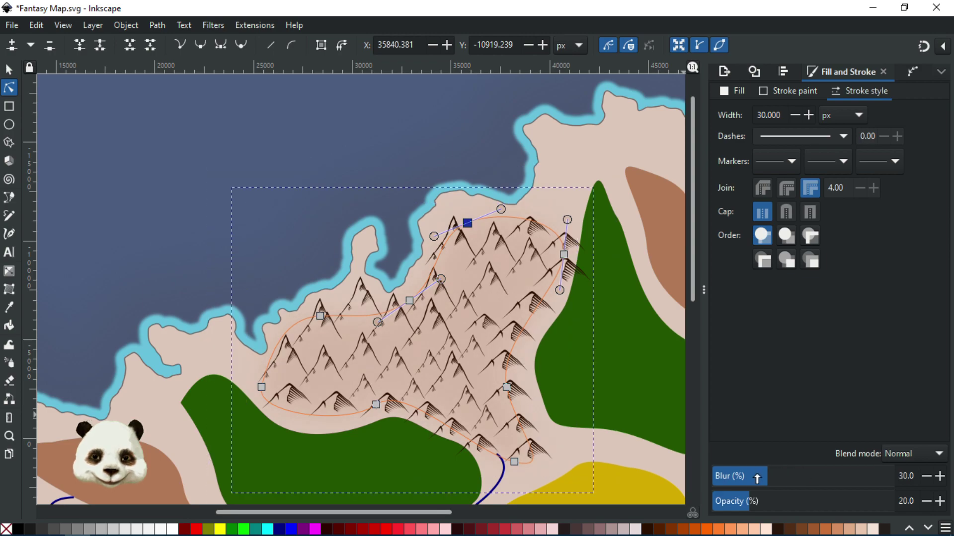
left_click(190, 151)
scroll(187, 150, "down", 2)
scroll(189, 153, "down", 1)
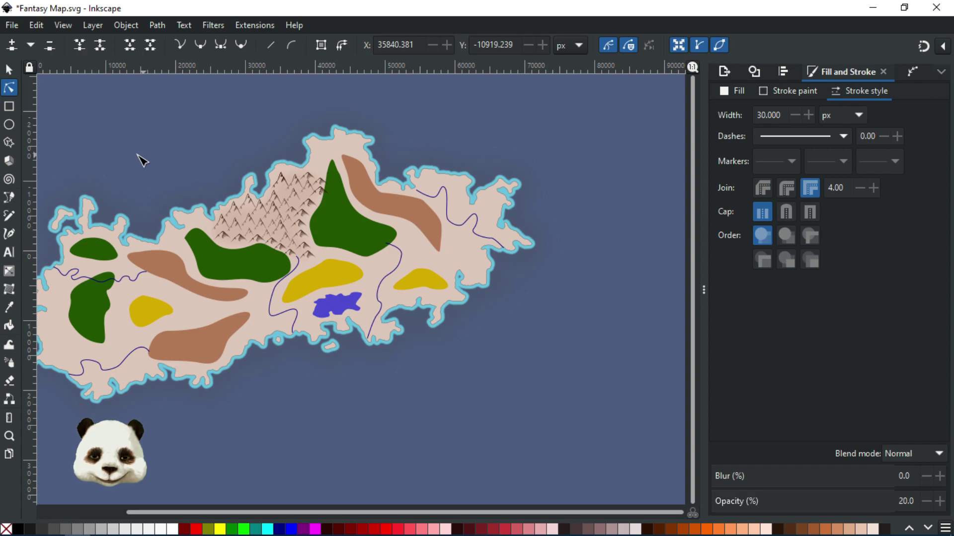
scroll(140, 158, "up", 1)
scroll(154, 160, "up", 1)
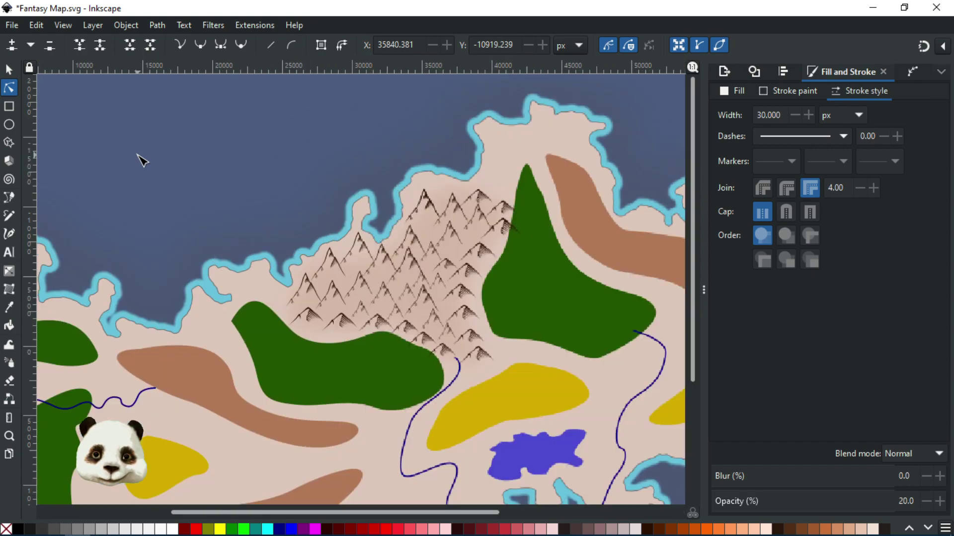
- Set the tinted mountain background's blur to 20% and its opacity to 30%
left_click(321, 295)
key("s")
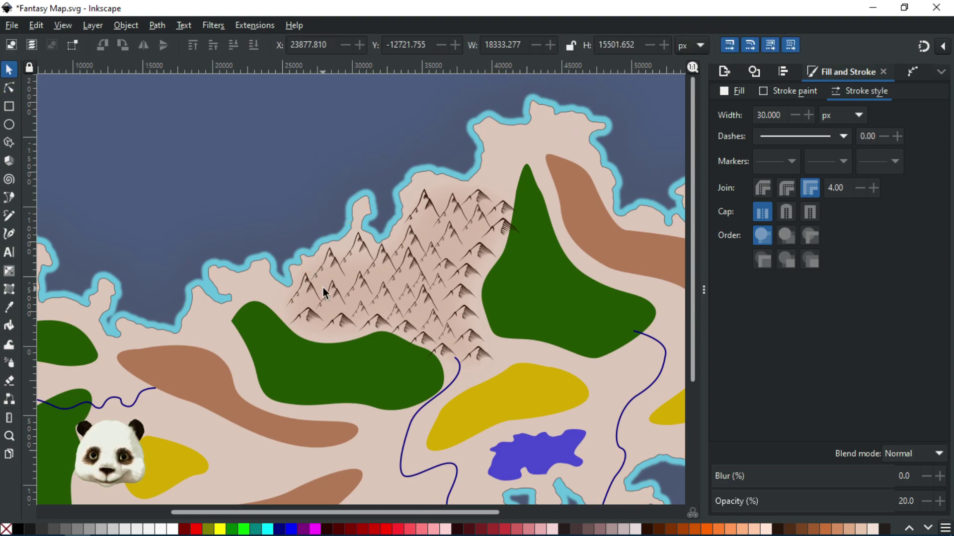
left_click(323, 292)
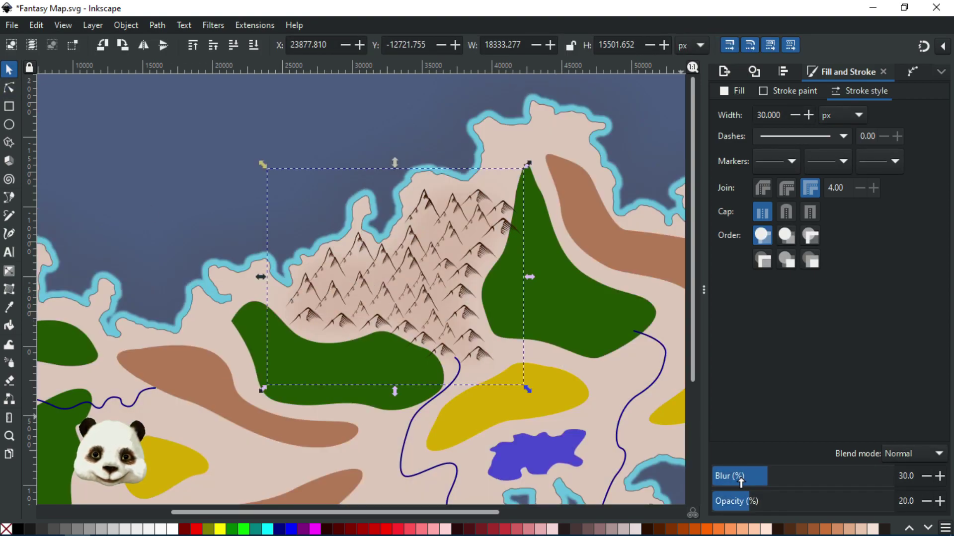
left_click(772, 503)
left_click(753, 502)
left_click(752, 476)
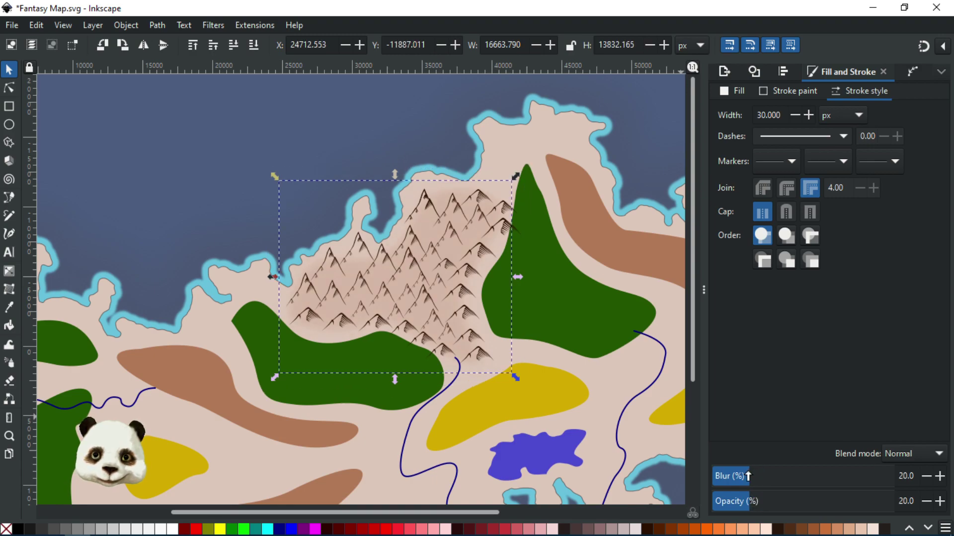
left_click(767, 503)
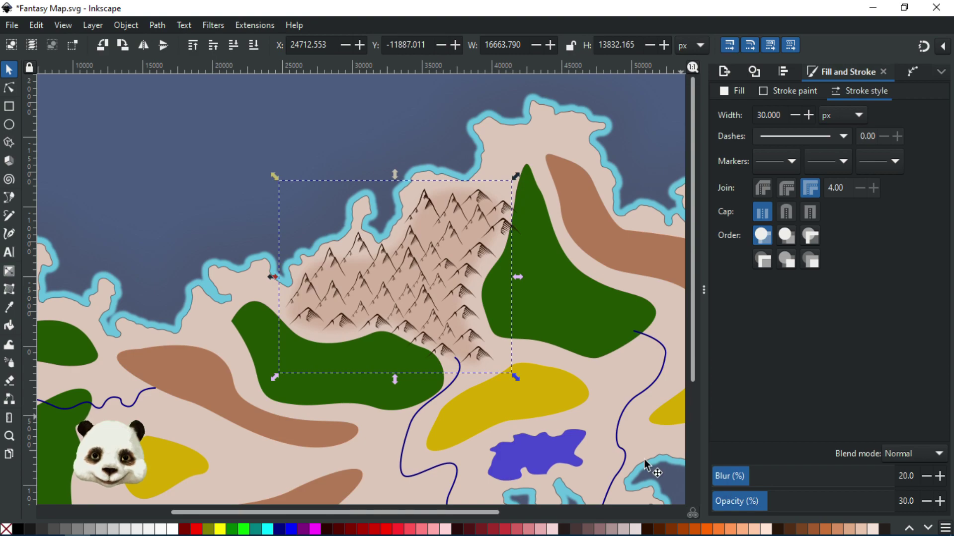
left_click(144, 162)
scroll(145, 166, "down", 2)
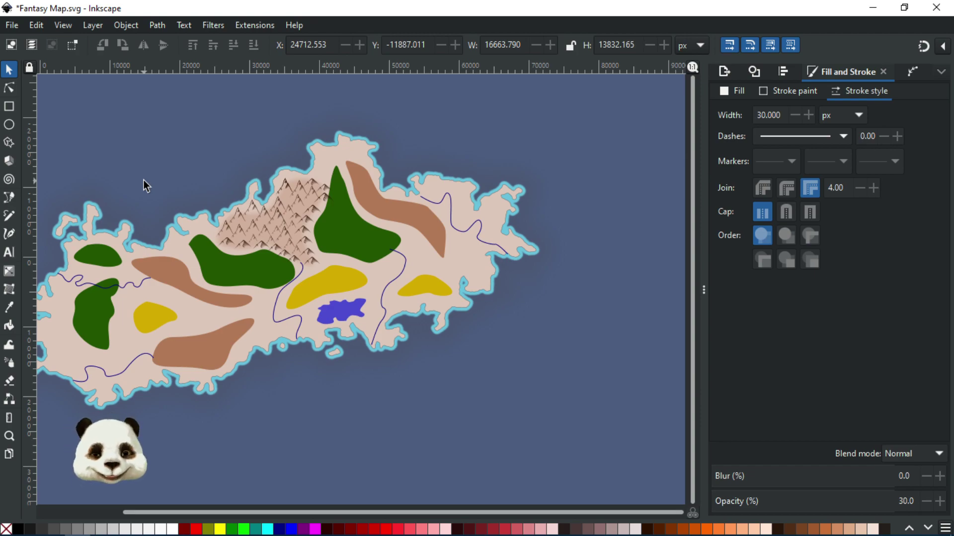
scroll(174, 206, "up", 2)
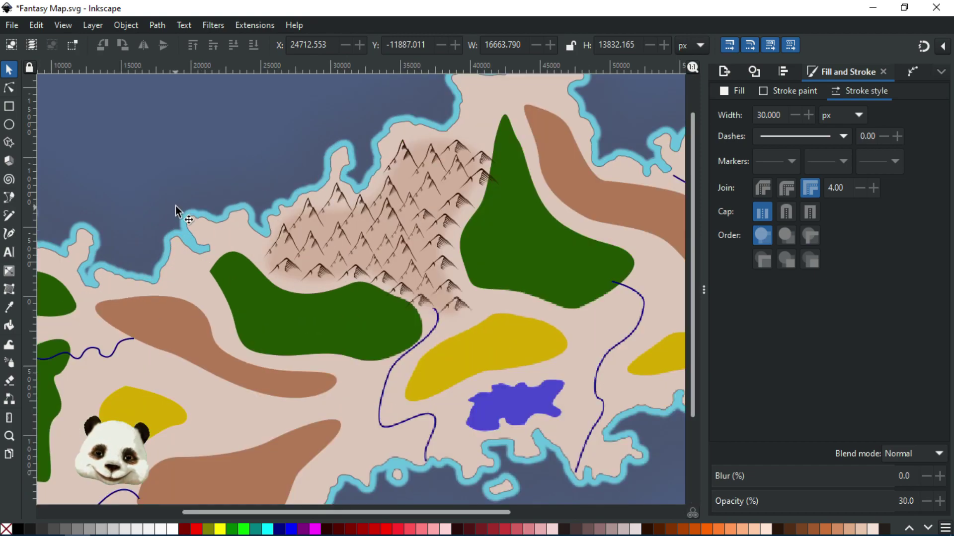
scroll(182, 207, "down", 2)
scroll(224, 219, "up", 1)
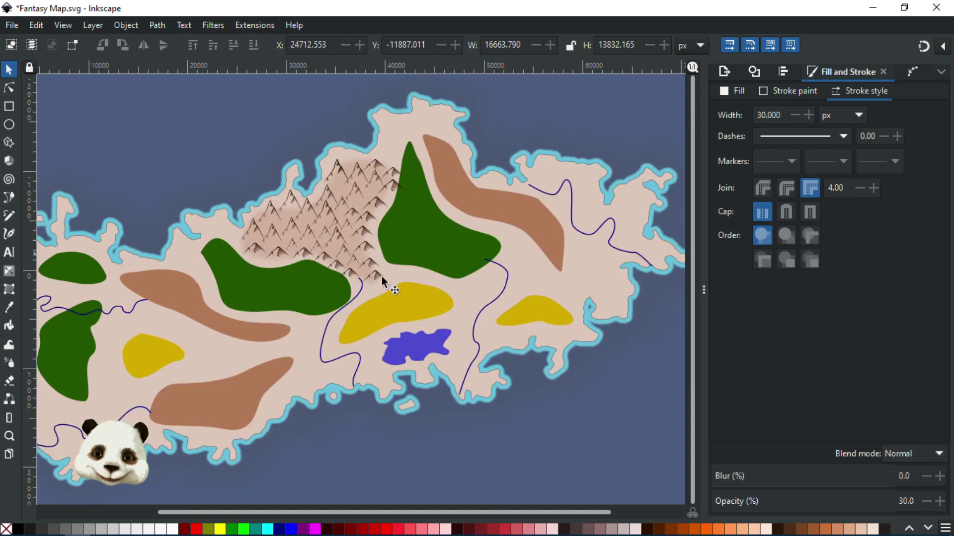
scroll(381, 276, "up", 2)
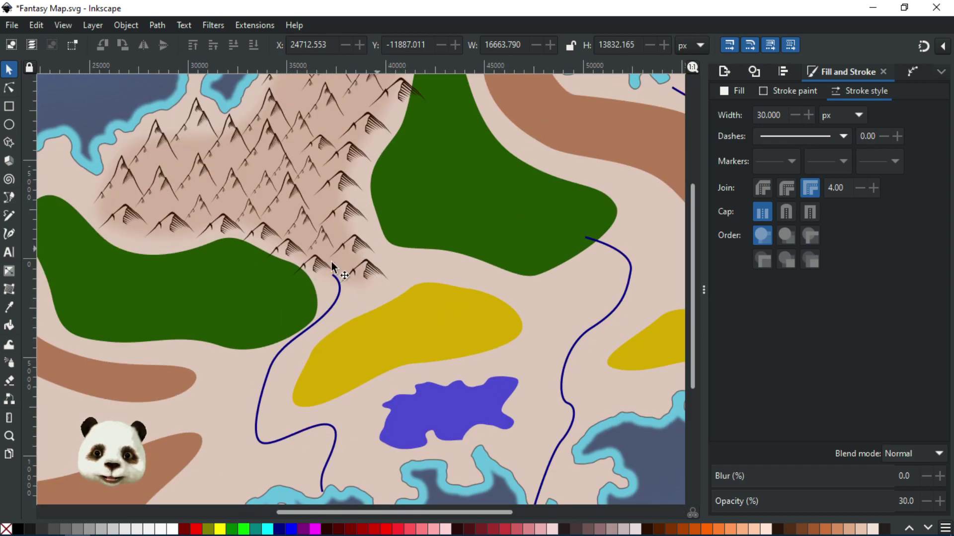
- Soften the brown shading shape behind the mountains by setting its blur to 13% and its opacity to 20%
scroll(301, 276, "down", 2)
left_click_drag(335, 254, 529, 300)
scroll(613, 345, "down", 1)
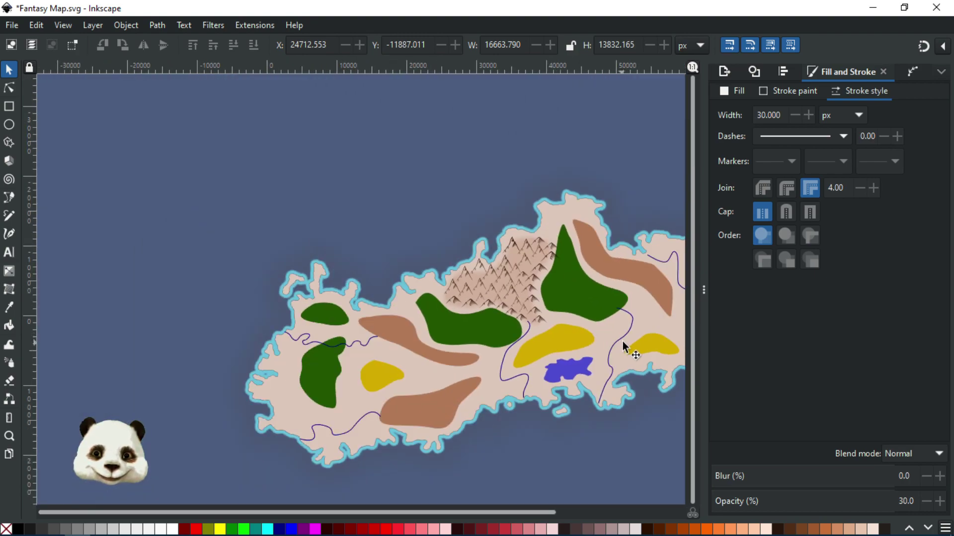
scroll(571, 298, "up", 2)
left_click(460, 233)
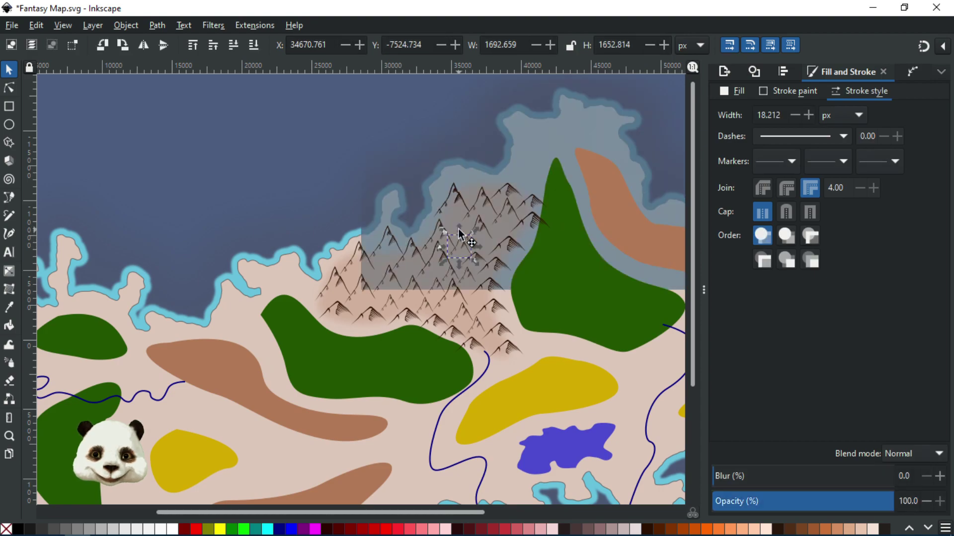
left_click(461, 233)
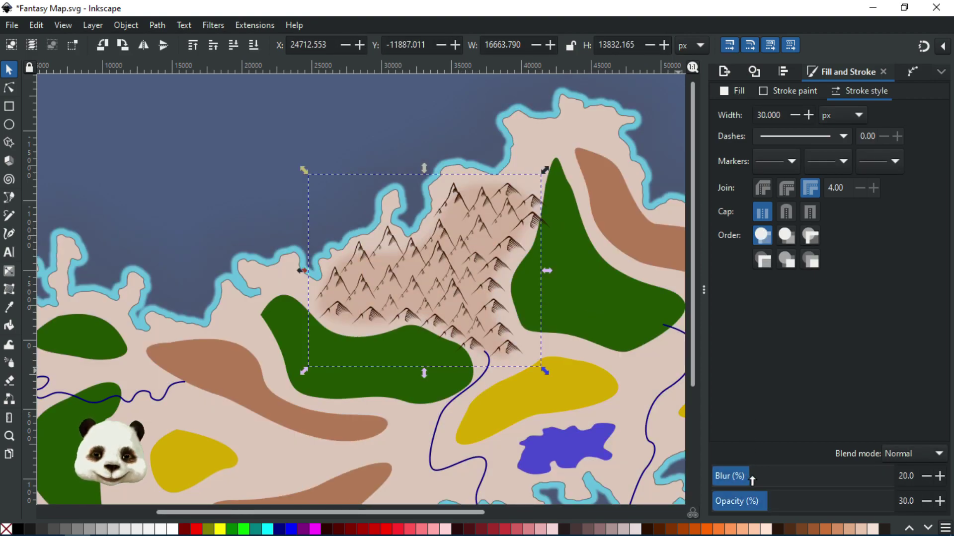
scroll(737, 479, "down", 1)
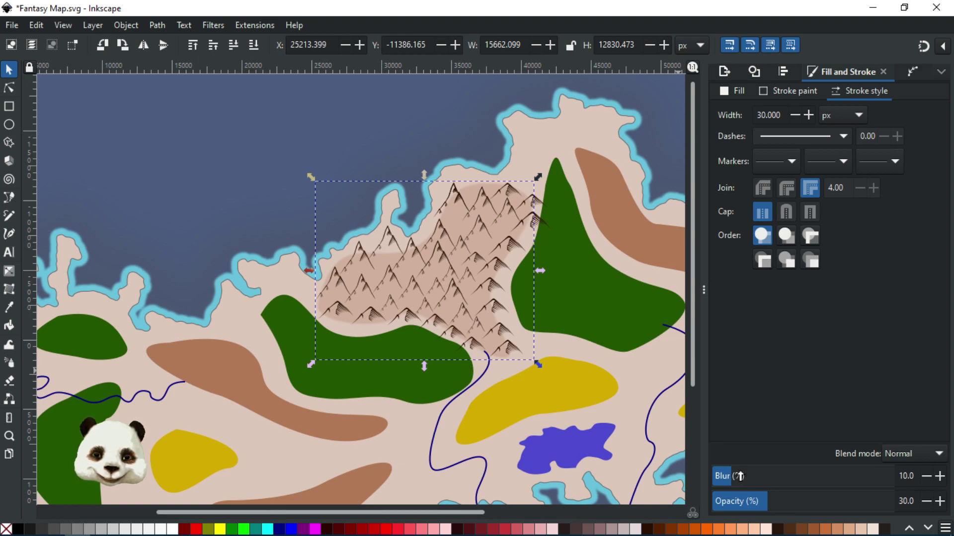
left_click(939, 476)
left_click(939, 476)
left_click(939, 476)
left_click(939, 476)
left_click(927, 477)
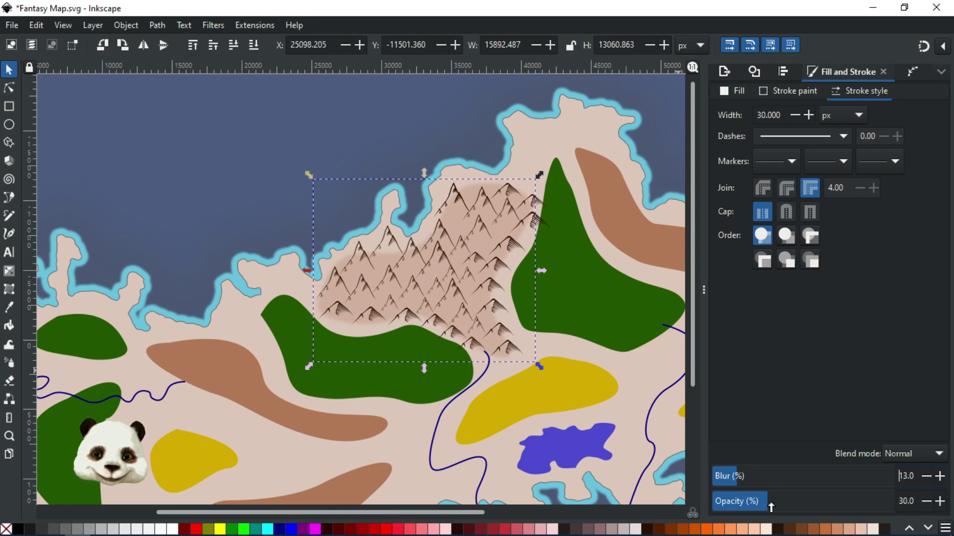
left_click_drag(784, 502, 742, 501)
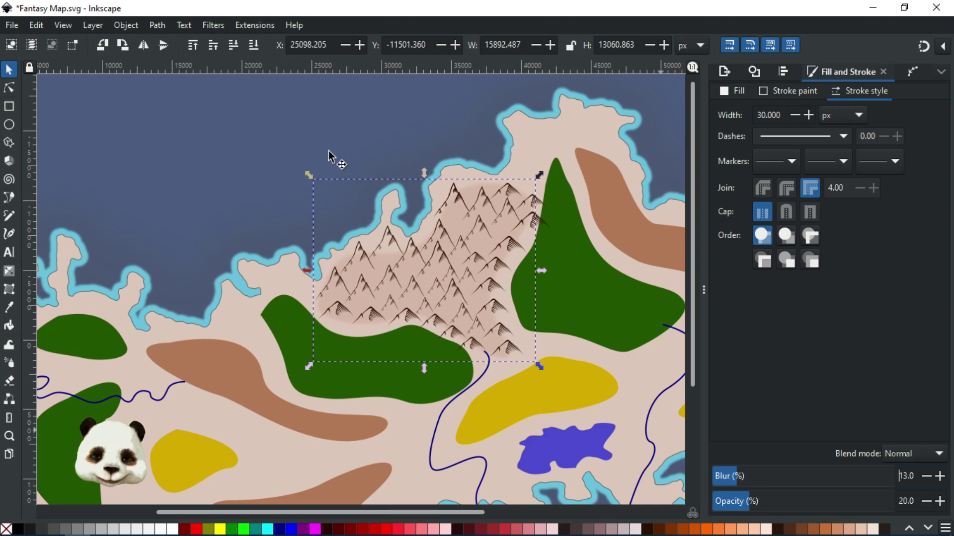
key("Escape")
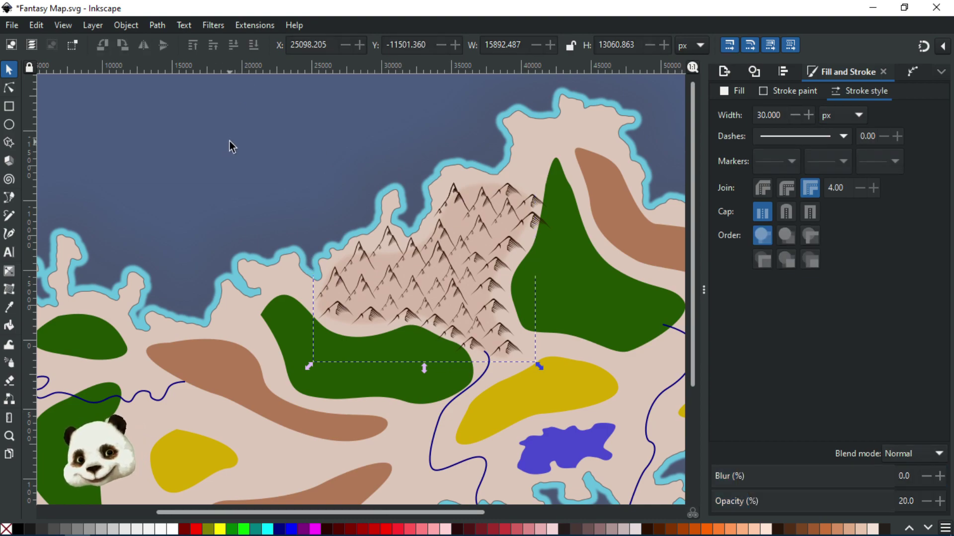
- Reshape the mountain shading by moving its upper-left node slightly up and toward the coast, so it reaches further behind the peaks
scroll(231, 144, "down", 2)
scroll(291, 166, "up", 4)
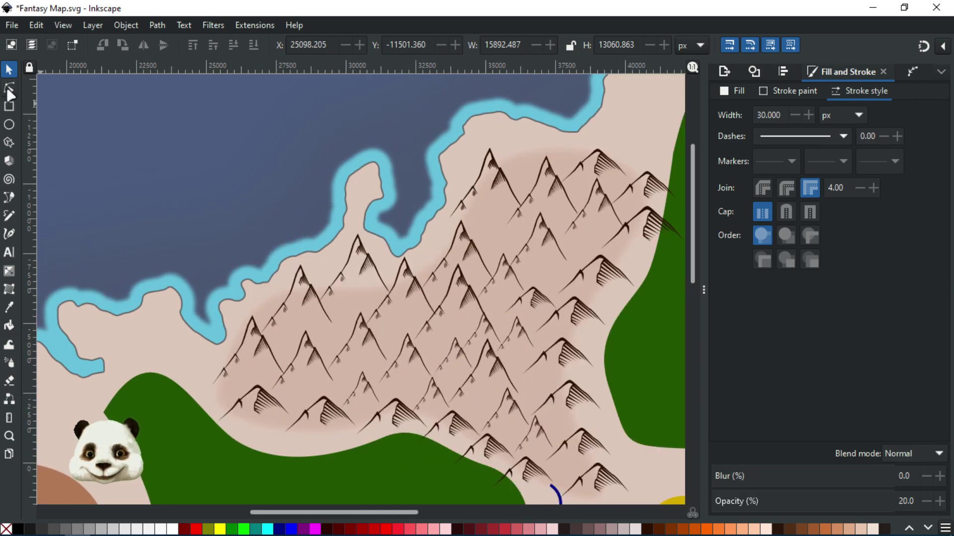
left_click(8, 88)
left_click(348, 298)
left_click_drag(301, 289, 318, 274)
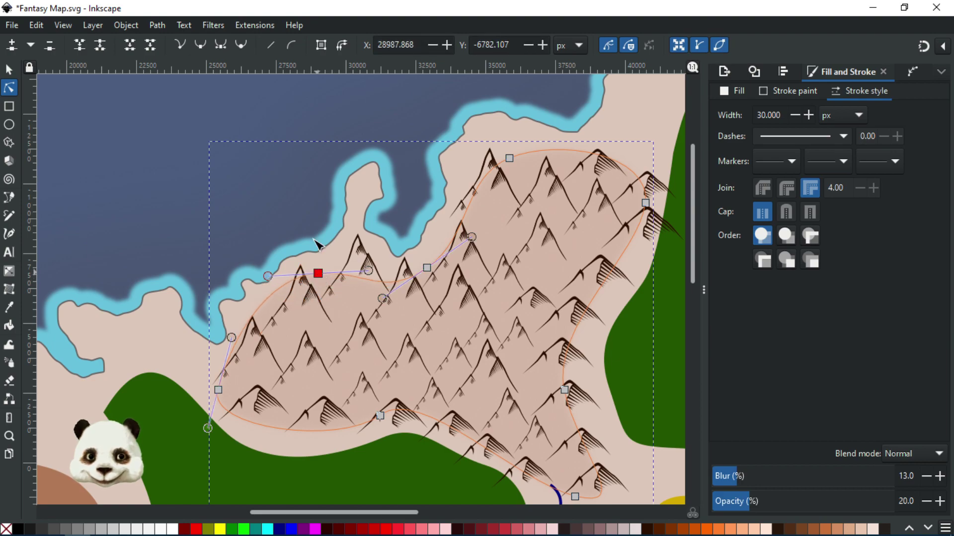
key("Escape")
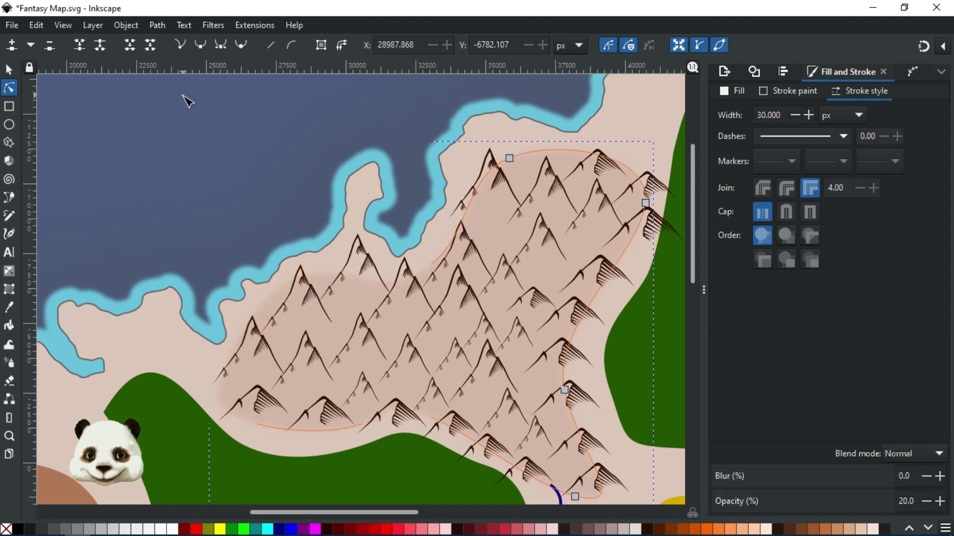
- Examine the whole island map and its terrain areas around the finished mountain range
scroll(185, 111, "down", 4)
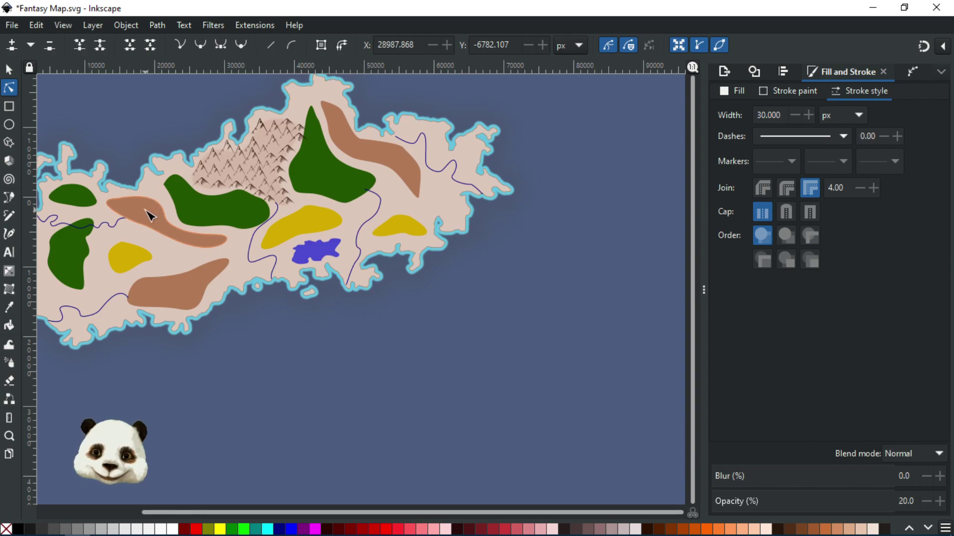
scroll(192, 266, "up", 2)
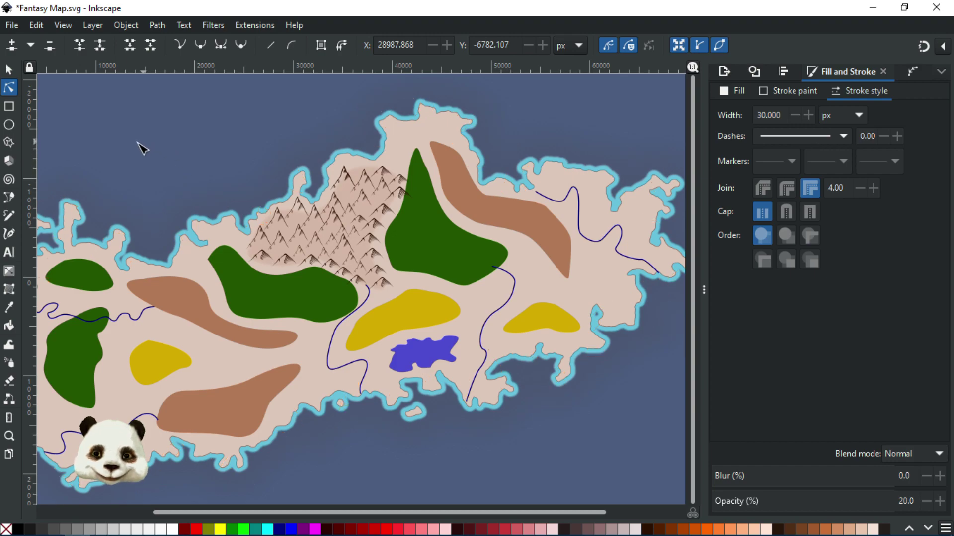
left_click_drag(165, 156, 189, 170)
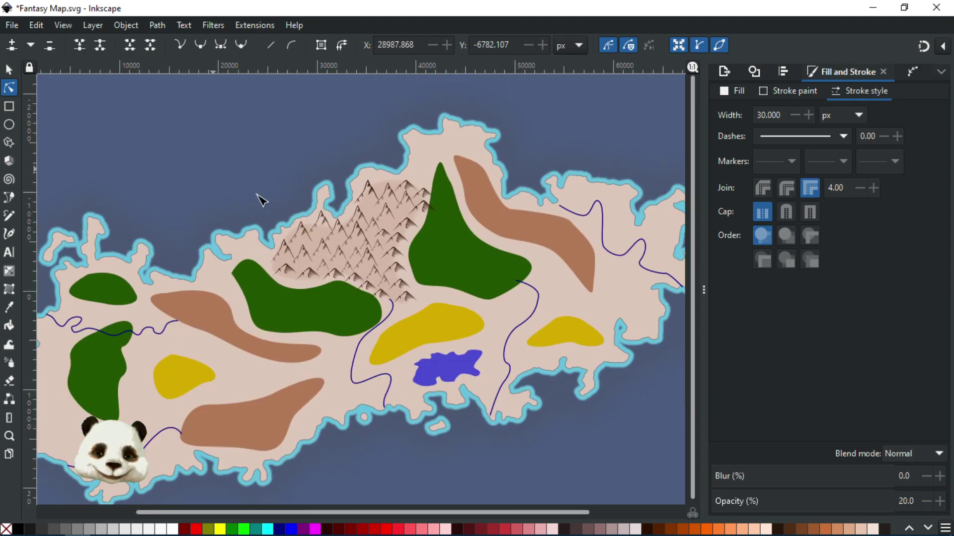
scroll(473, 443, "down", 2)
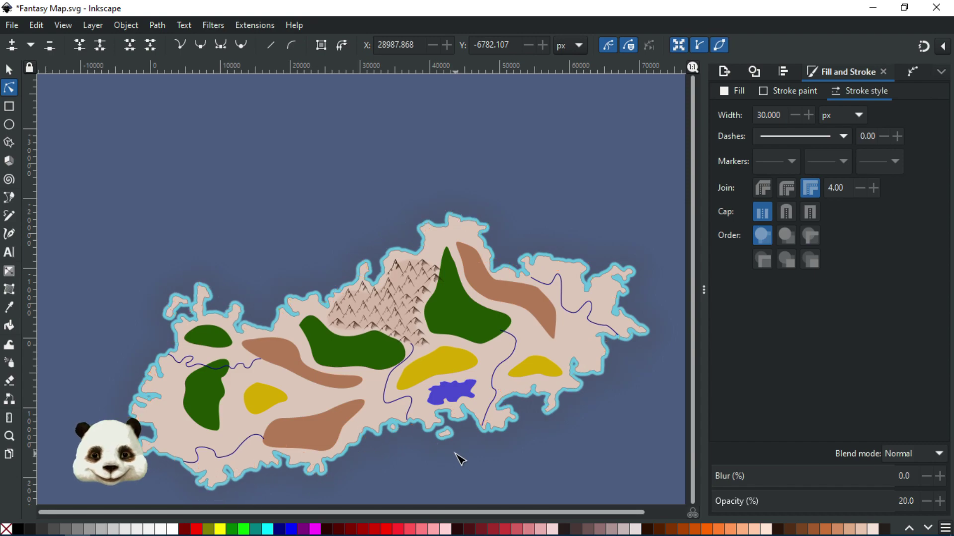
scroll(445, 432, "up", 1, "ctrl")
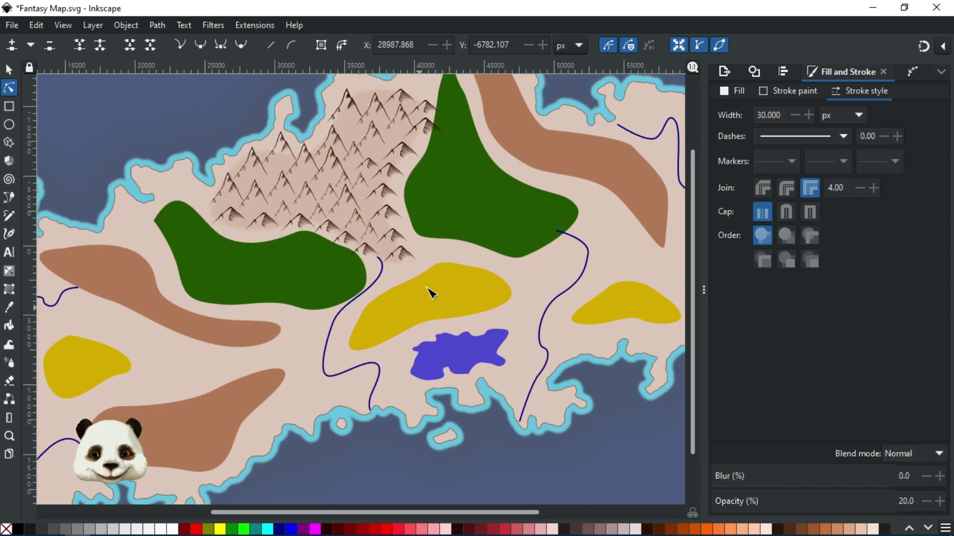
left_click_drag(456, 313, 560, 362)
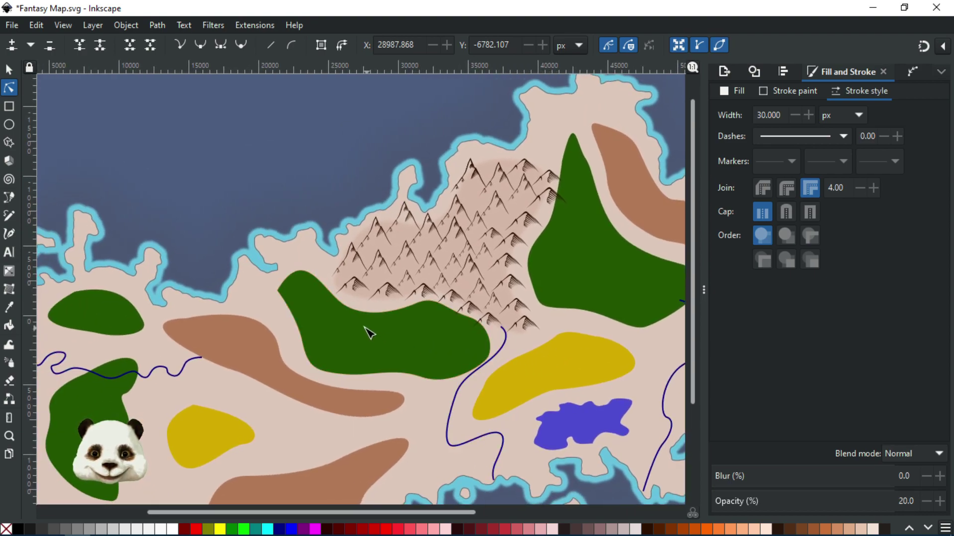
scroll(367, 333, "down", 1, "ctrl")
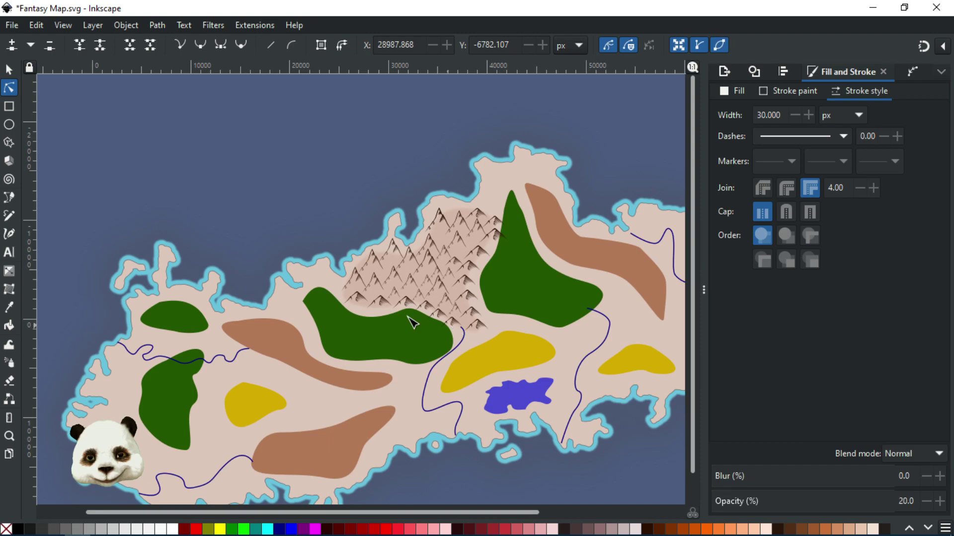
scroll(209, 357, "up", 1)
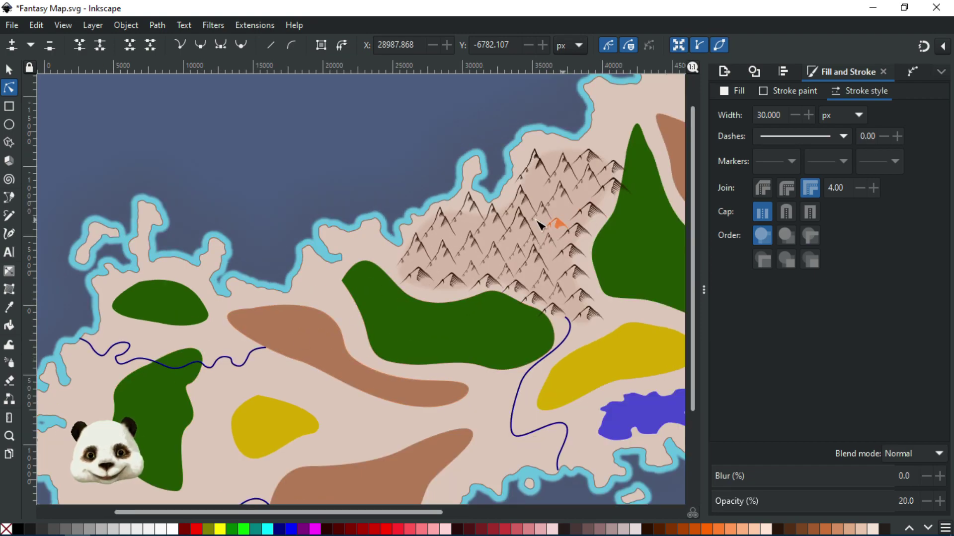
left_click_drag(433, 224, 461, 208)
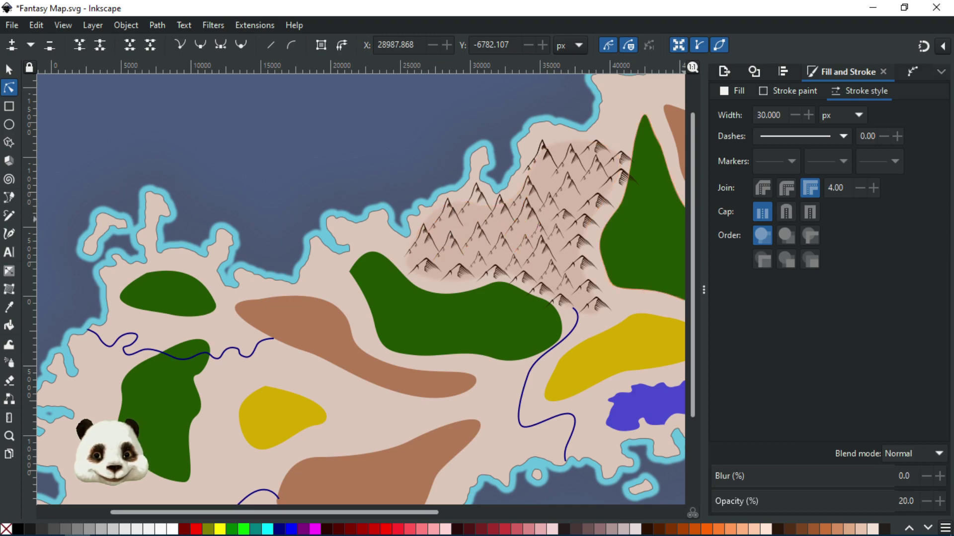
- Select all the individual mountain drawings on their layer and group them into one object
left_click(596, 148)
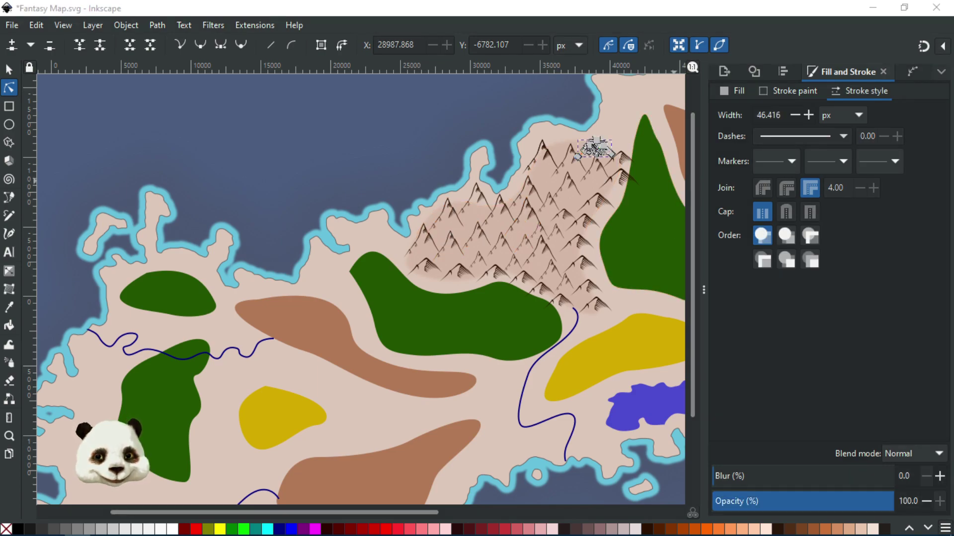
key("ctrl+a")
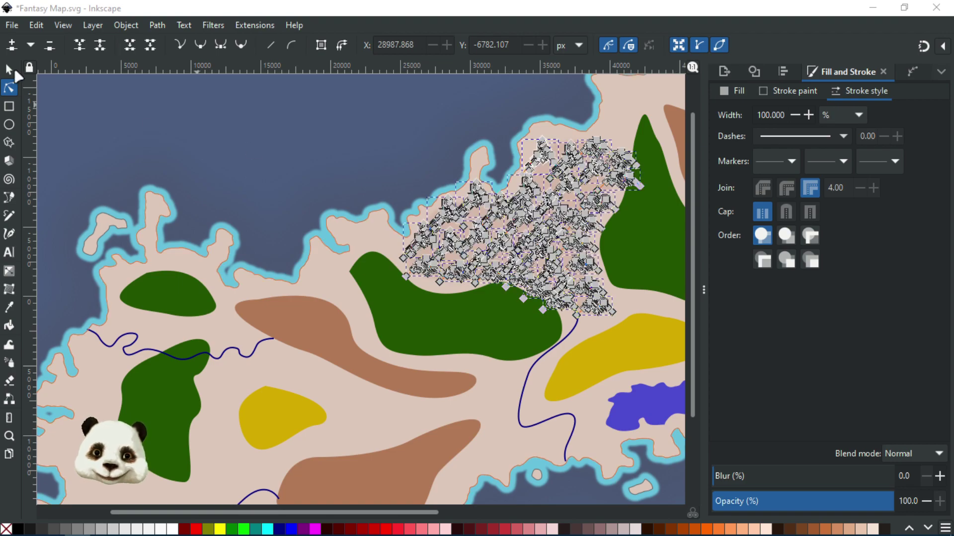
left_click(10, 68)
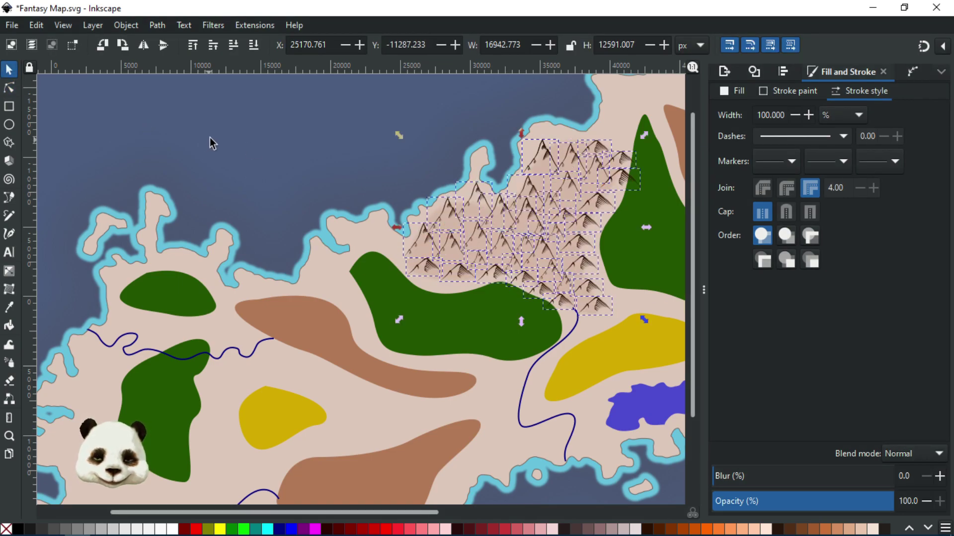
key("ctrl+g")
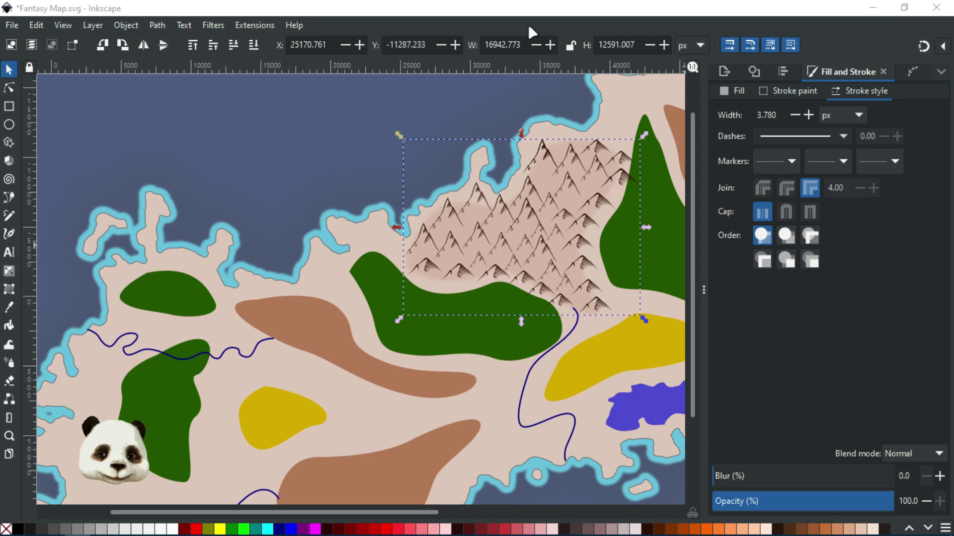
left_click_drag(423, 125, 291, 160)
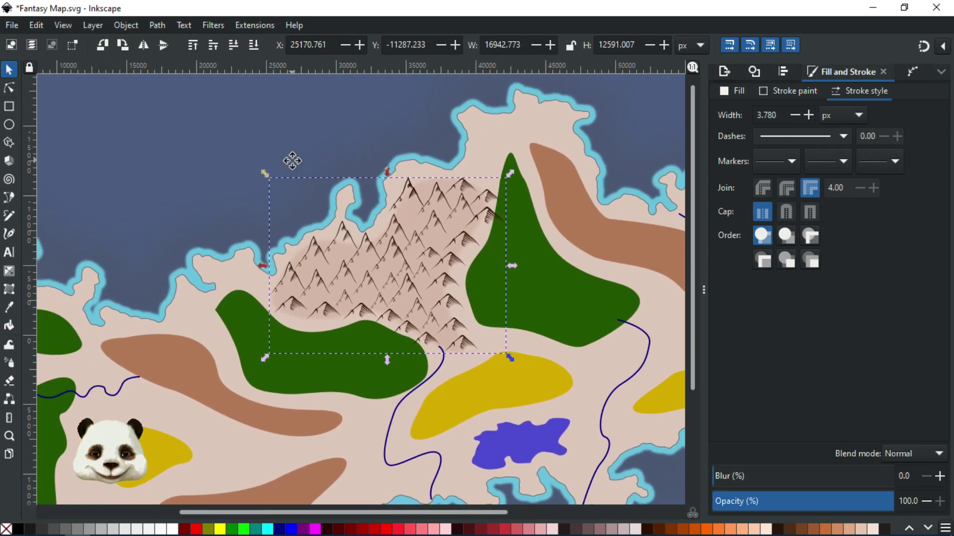
scroll(295, 161, "up", 3)
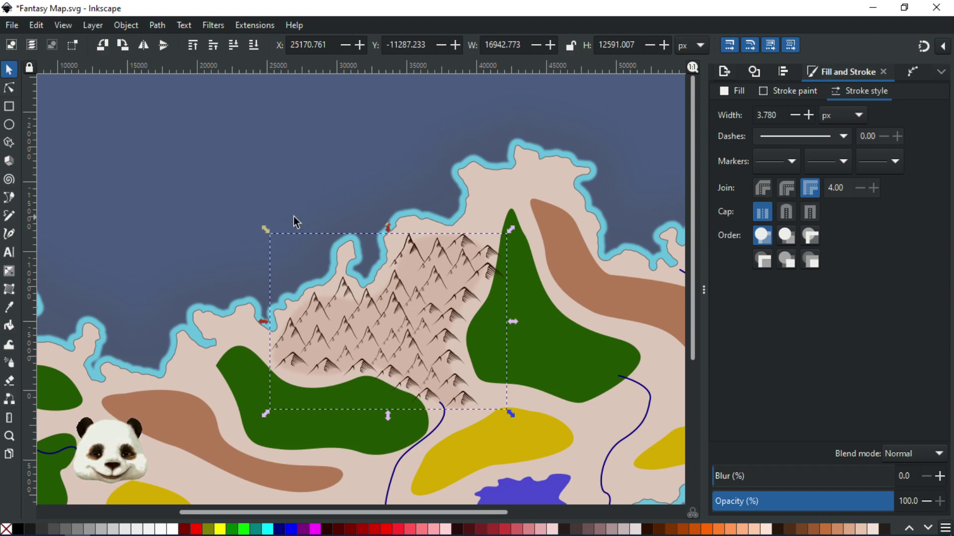
scroll(271, 268, "down", 1)
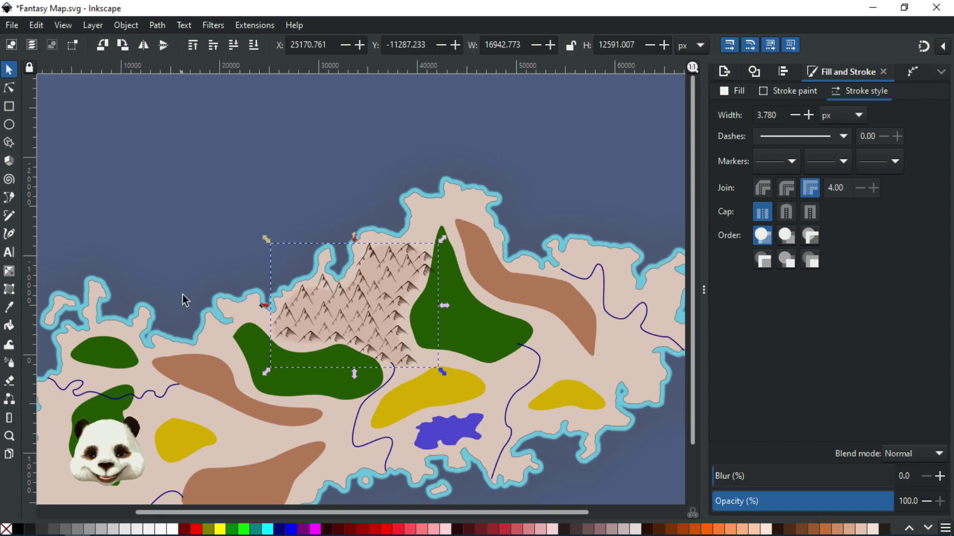
left_click_drag(141, 348, 269, 280)
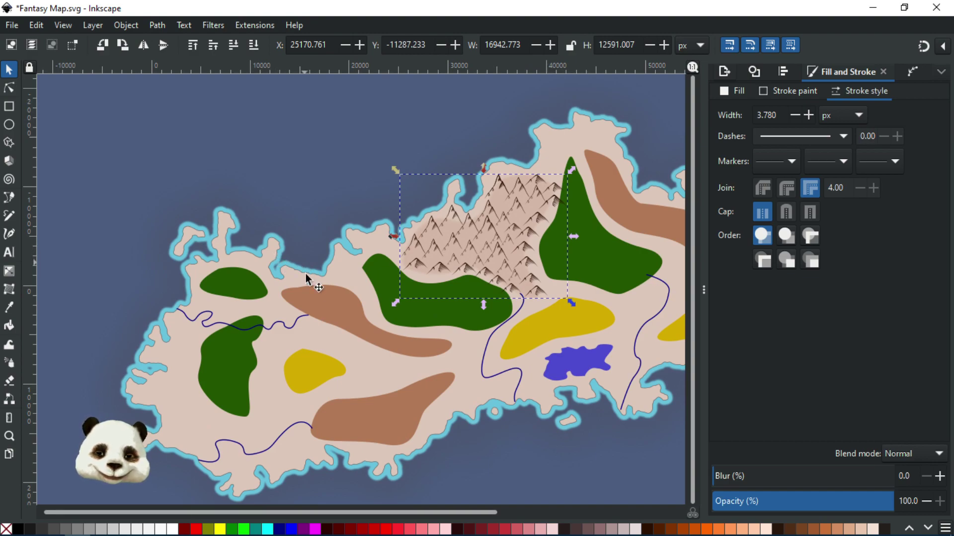
scroll(326, 294, "up", 1)
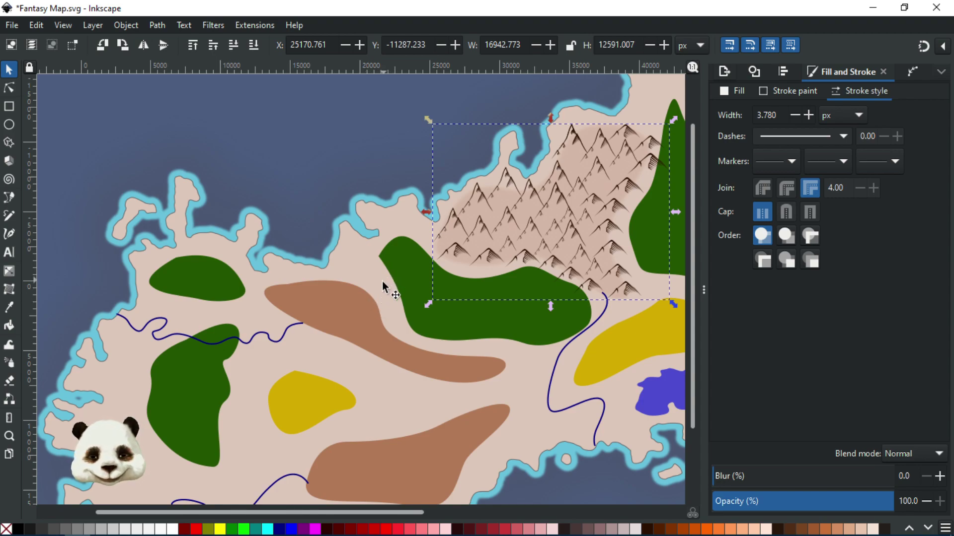
- Convert the sharp corner node at the upper-left end of the green area below the mountains to a smooth node
left_click(392, 143)
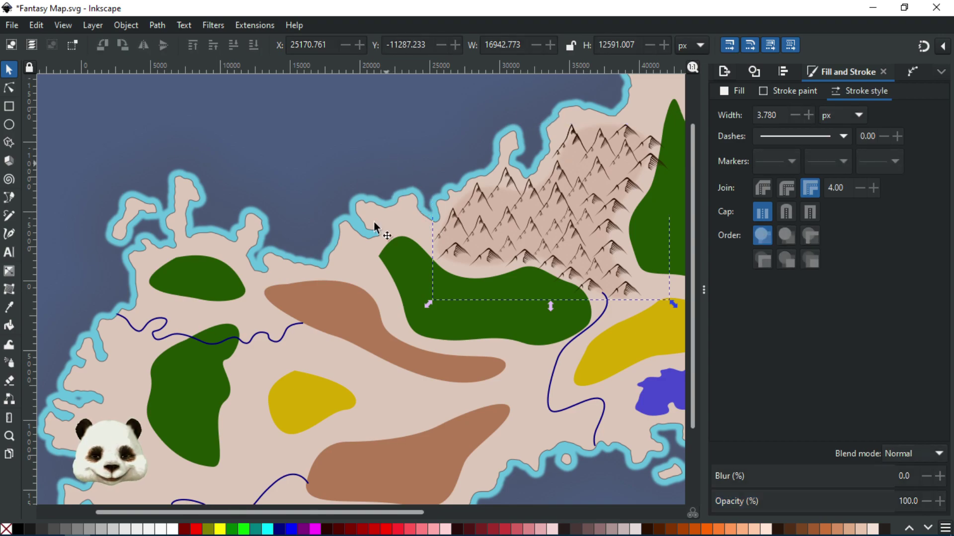
left_click(388, 271)
left_click(9, 88)
left_click(380, 253)
scroll(390, 266, "up", 3)
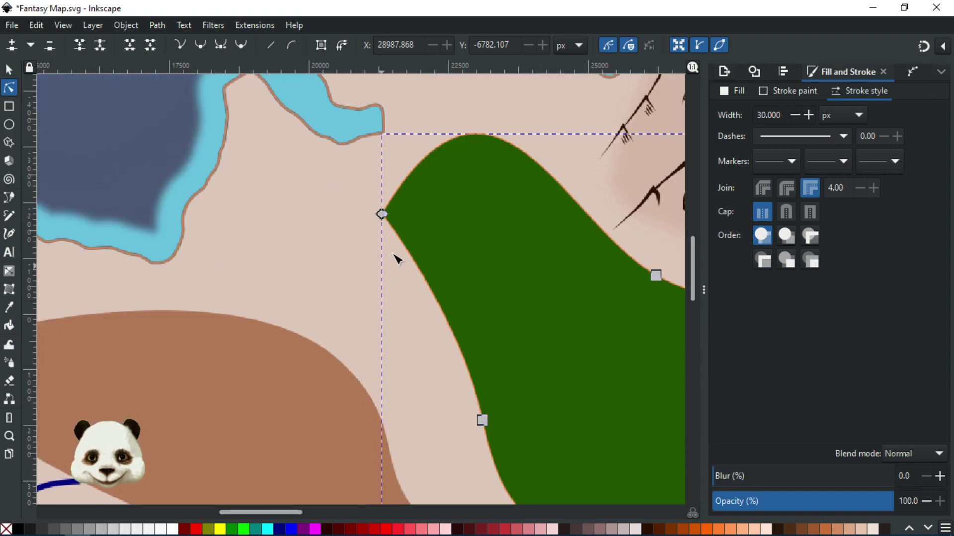
left_click(381, 214)
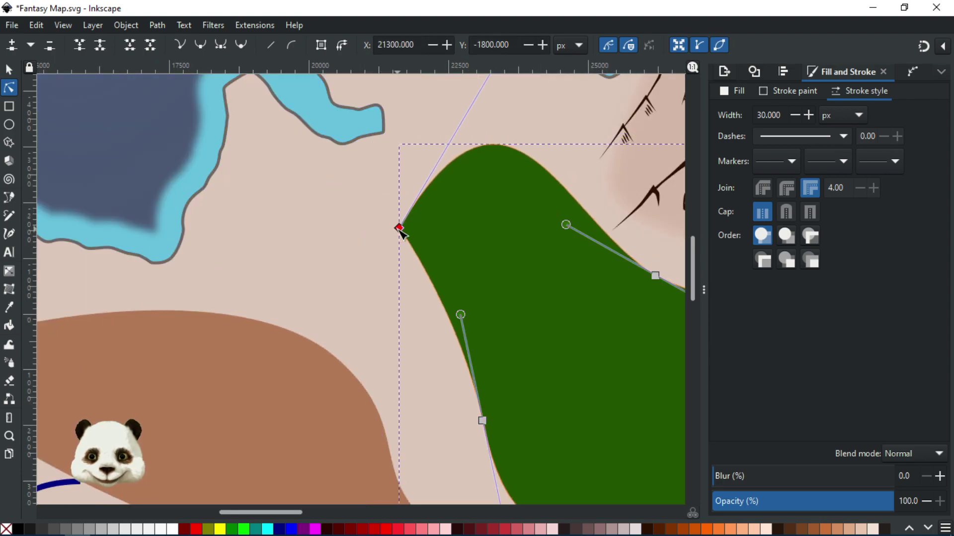
key("shift+s")
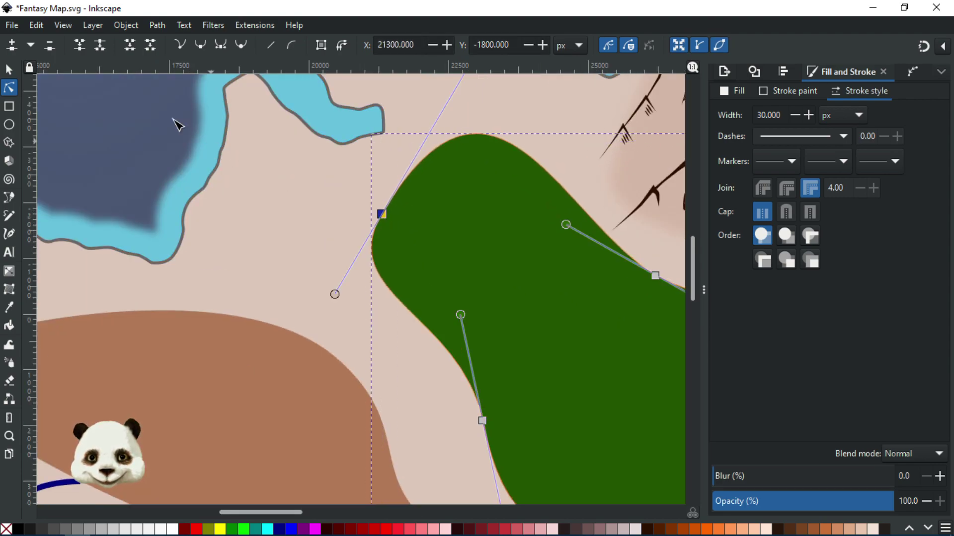
left_click(145, 112)
scroll(153, 184, "down", 5)
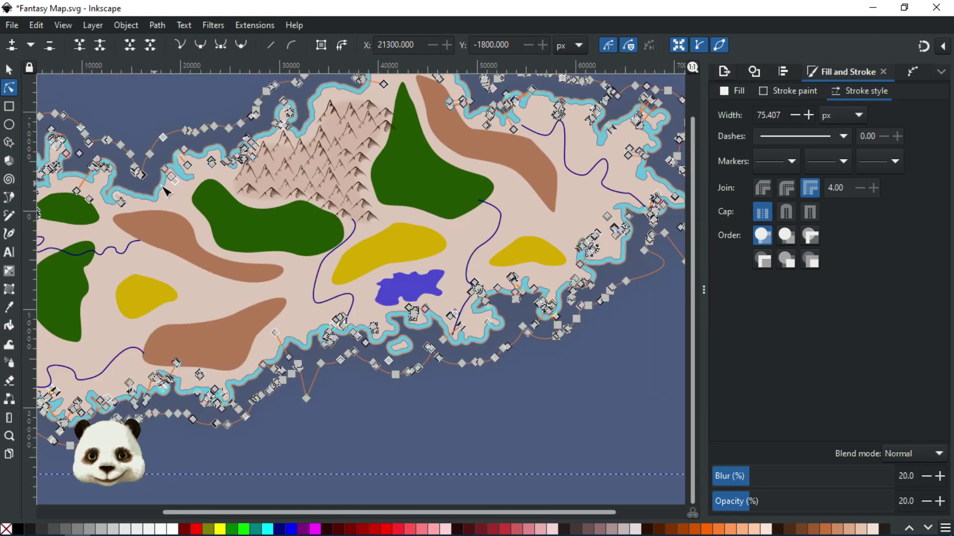
left_click(151, 80)
left_click_drag(162, 196, 279, 250)
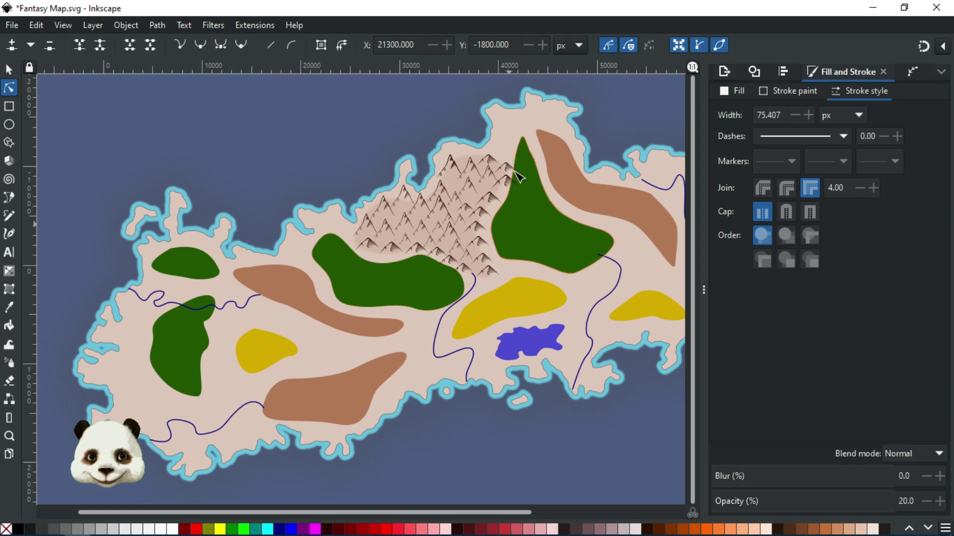
scroll(323, 337, "up", 1)
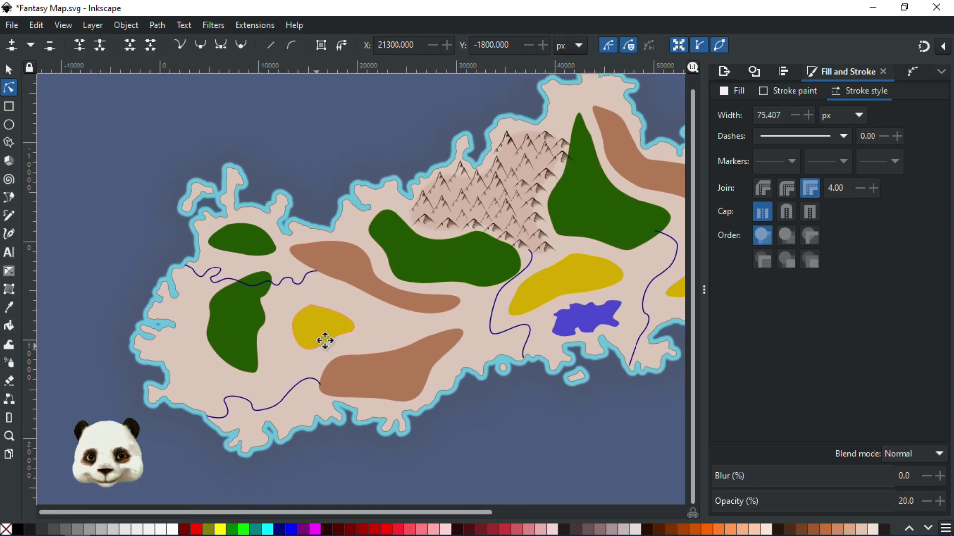
- Copy a tall peak from the western edge of the grouped mountains and paste it onto the northwest end of the neighbouring brown area
scroll(425, 266, "up", 1)
left_click_drag(433, 352, 400, 387)
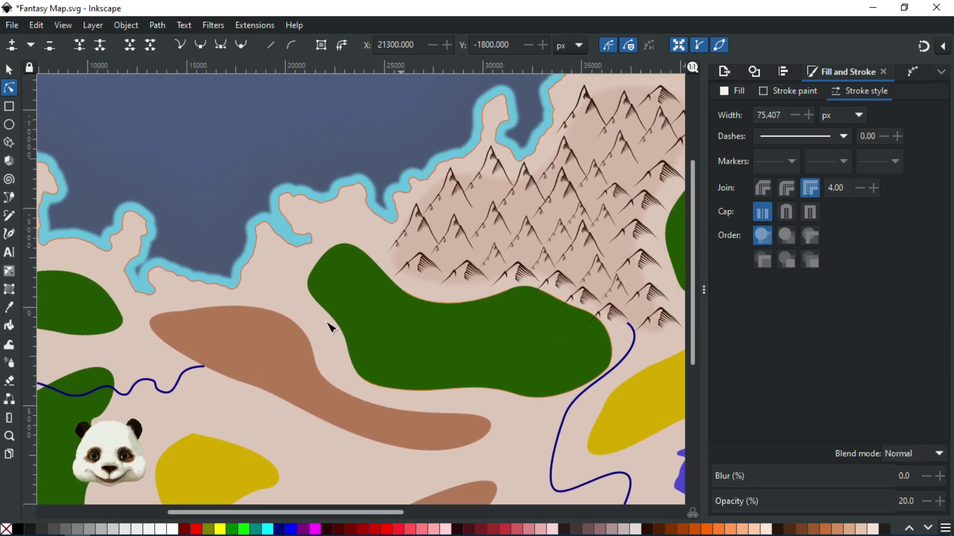
left_click(8, 69)
left_click(411, 223)
left_click(410, 224, "ctrl")
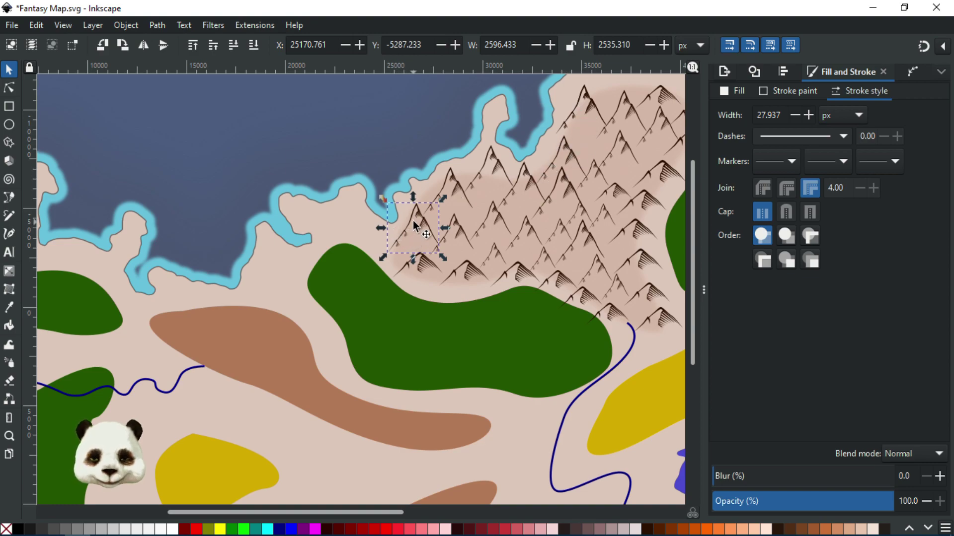
left_click(217, 148)
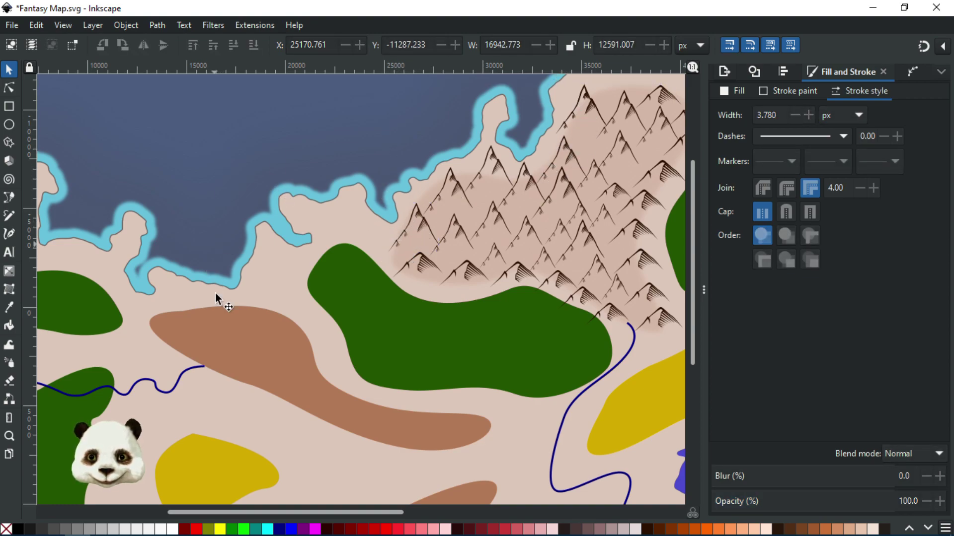
key("ctrl+v")
left_click_drag(220, 321, 194, 301)
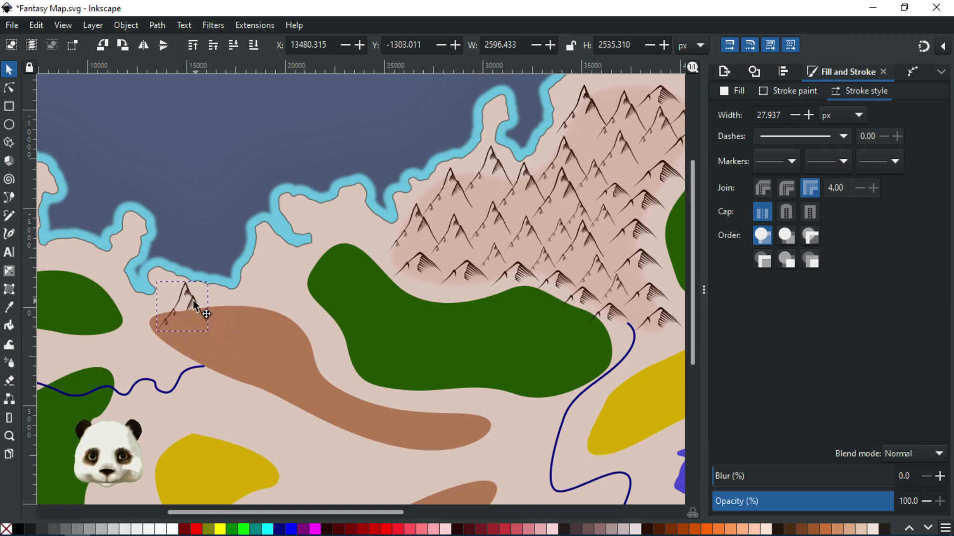
- Soften the brown area under the pasted peak with a 15% blur and 30% opacity
left_click(281, 361)
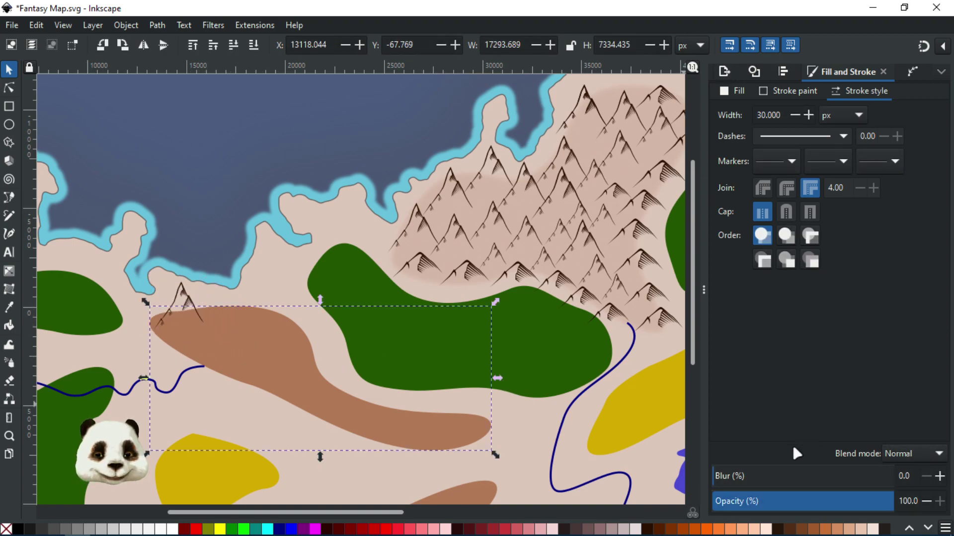
left_click_drag(907, 475, 891, 476)
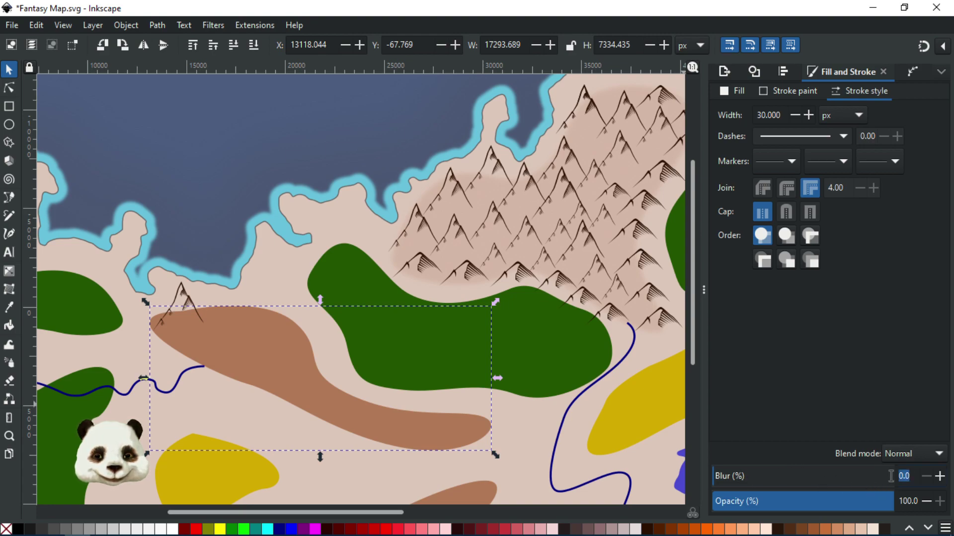
type("15")
key("Return")
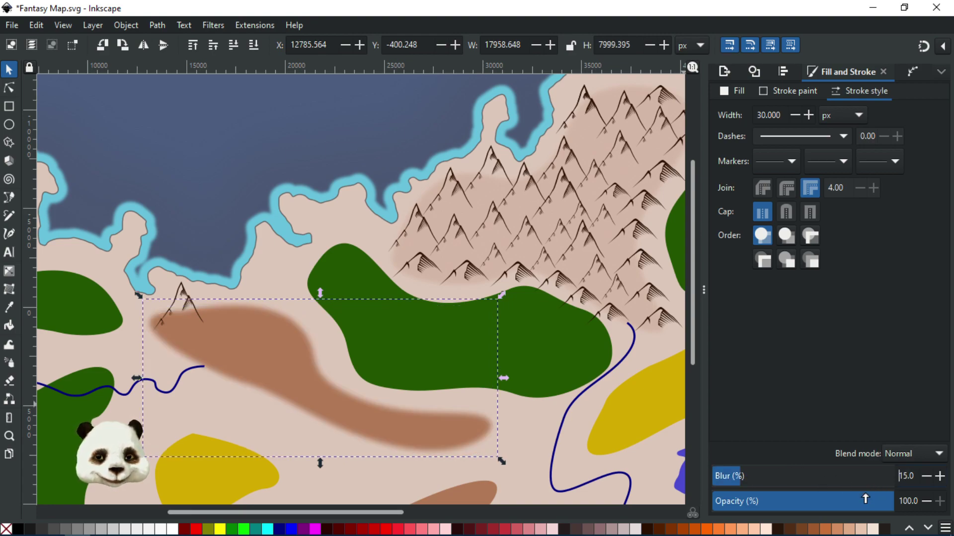
left_click(751, 502)
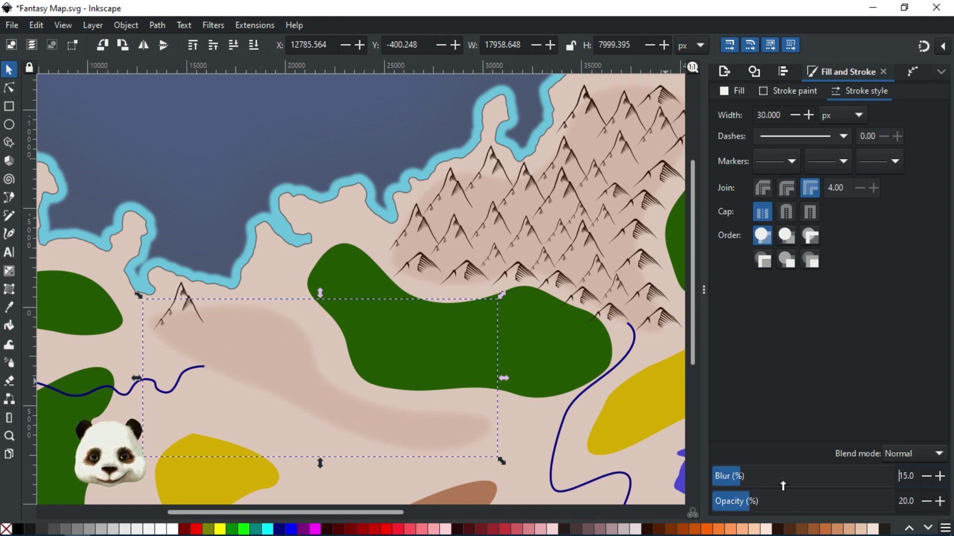
left_click(769, 503)
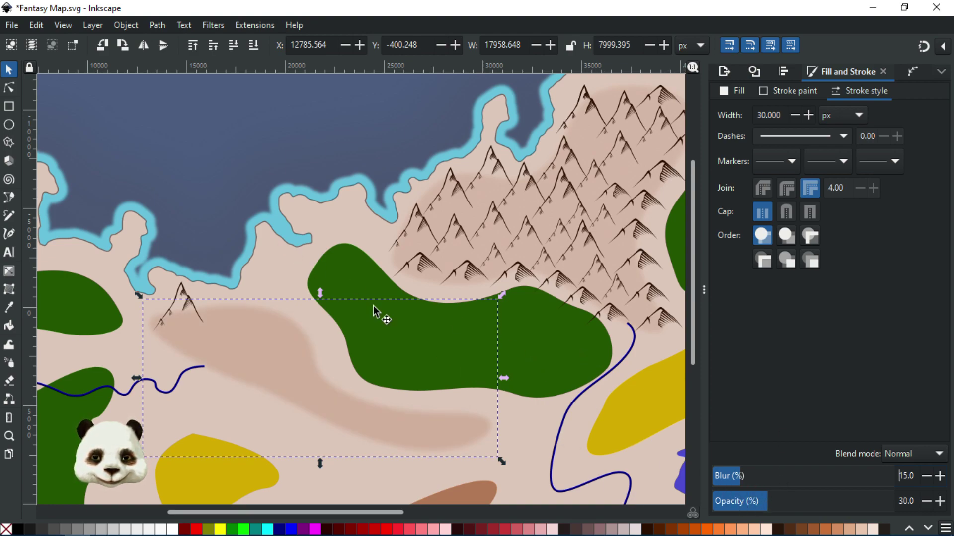
- Duplicate the tall peak across the northwest half of the softened area, making the copies slightly smaller toward its middle
left_click_drag(323, 229, 377, 215)
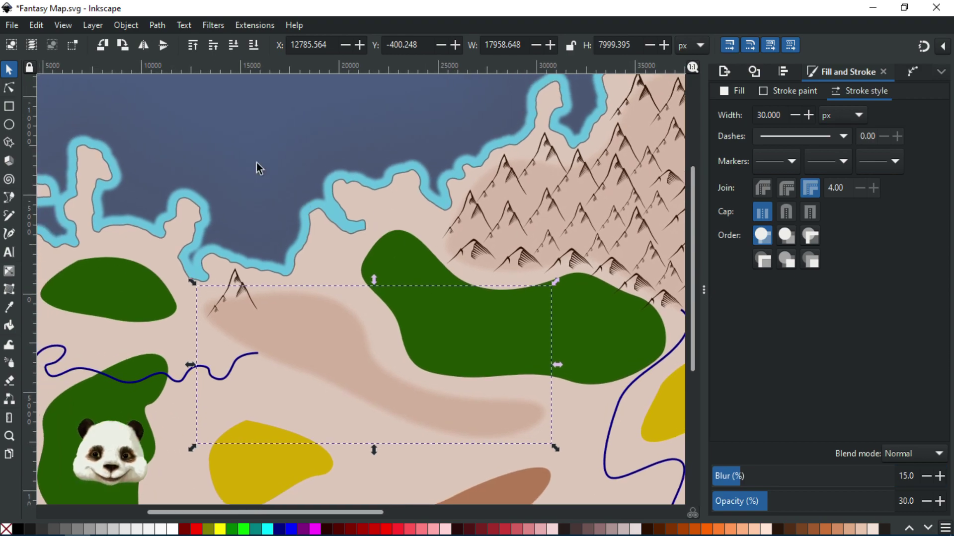
left_click(241, 143)
left_click(244, 287)
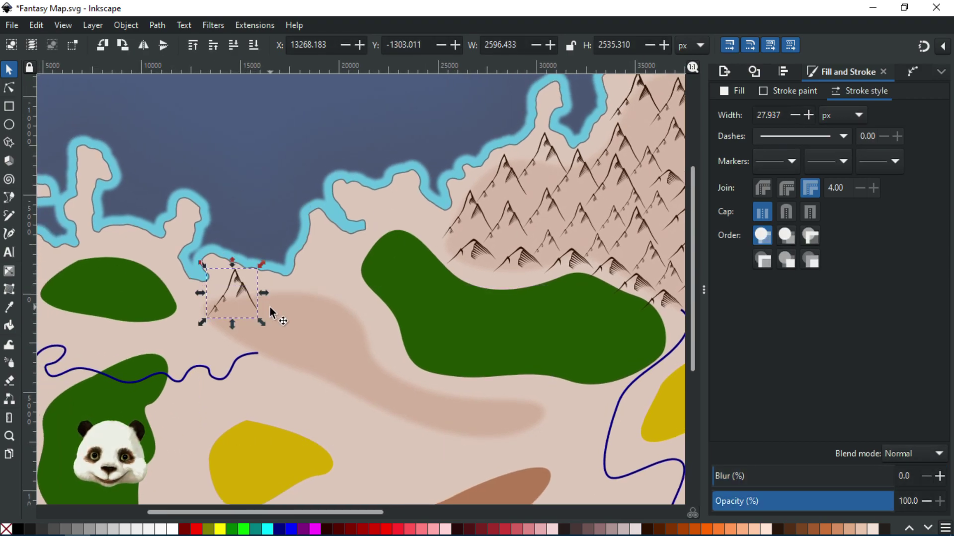
key("ctrl+d")
left_click_drag(244, 294, 371, 305)
key("ctrl+d")
key("ctrl+d")
key("ctrl+z")
key("ctrl+z")
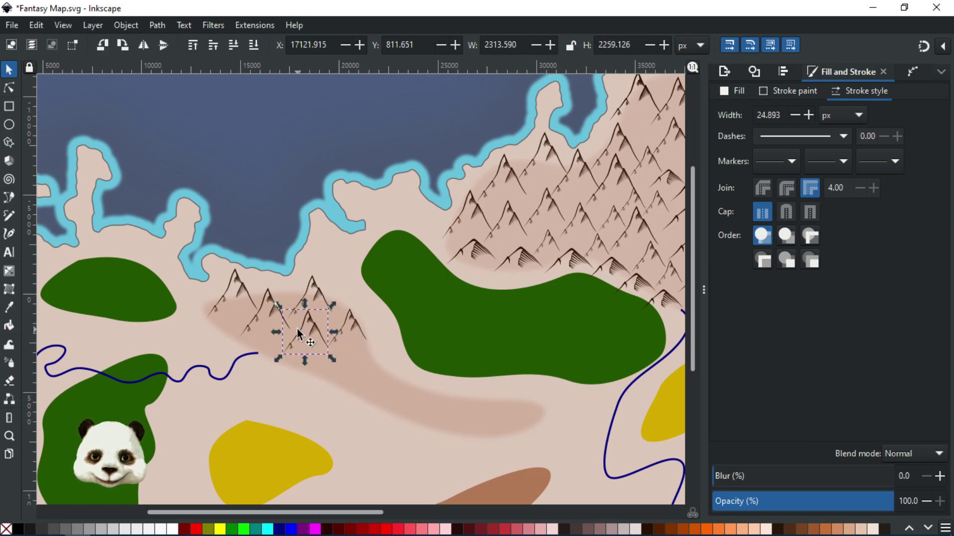
left_click_drag(311, 334, 396, 358)
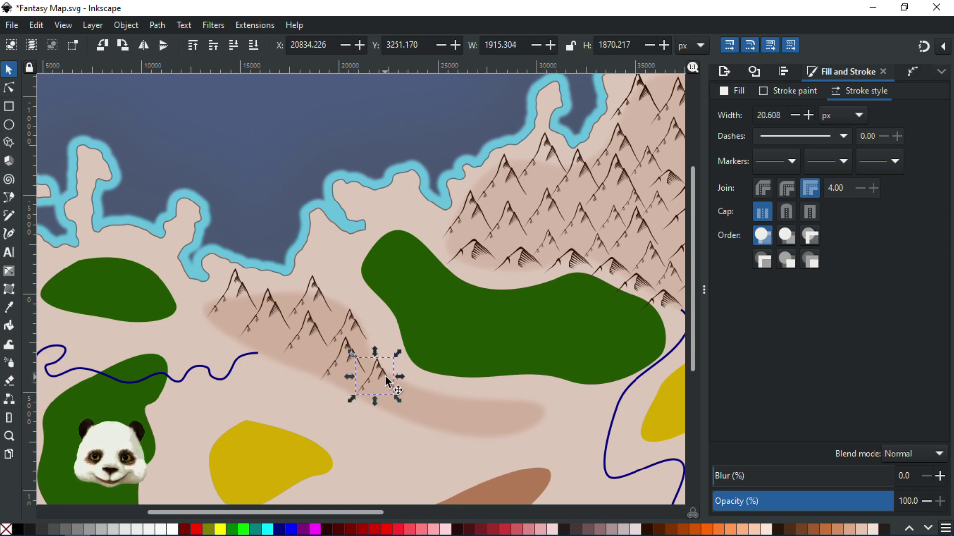
- Copy a low ridged mountain from the large range's southern edge and paste it just beyond the last tall peak of the small range
scroll(411, 353, "right", 8)
scroll(411, 353, "down", 2)
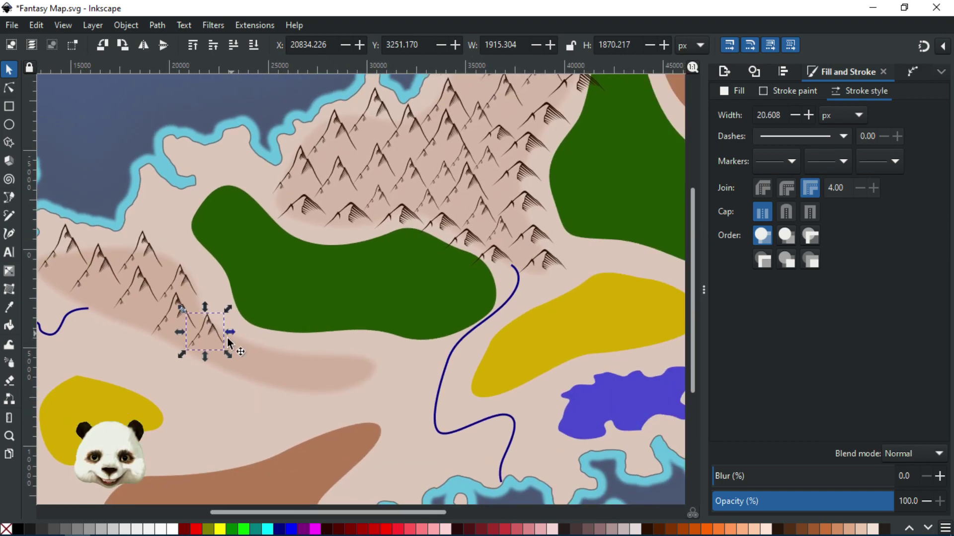
left_click(314, 215)
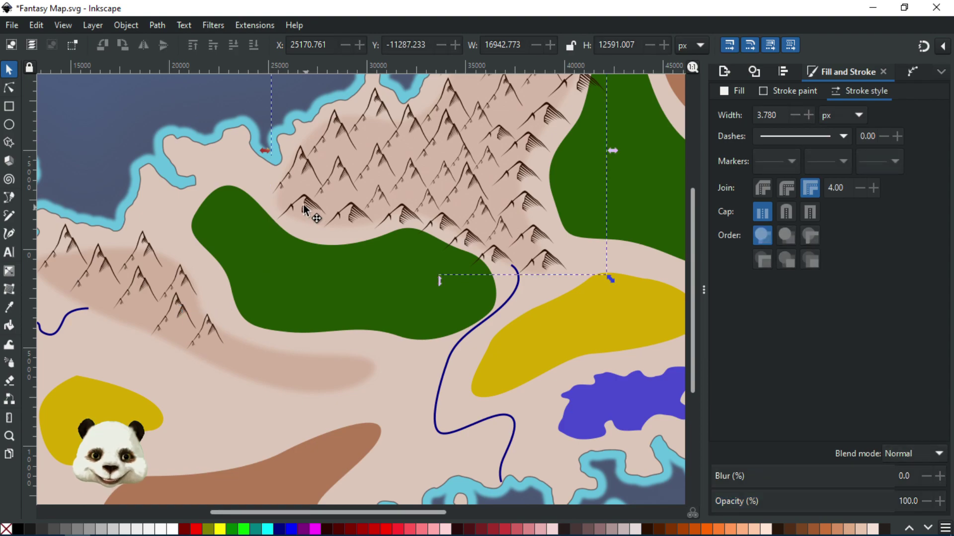
left_click(305, 209, "alt")
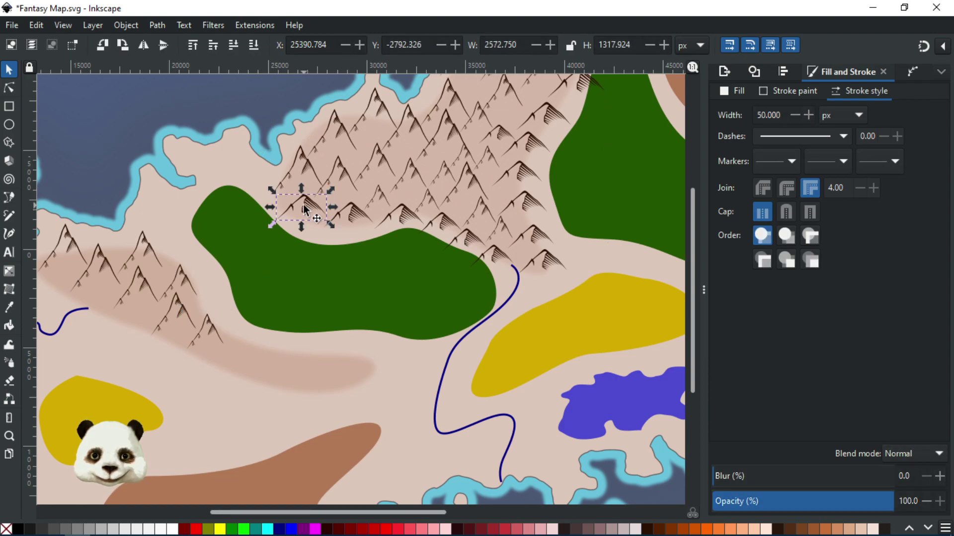
left_click(111, 145)
left_click(238, 367)
key("ctrl+v")
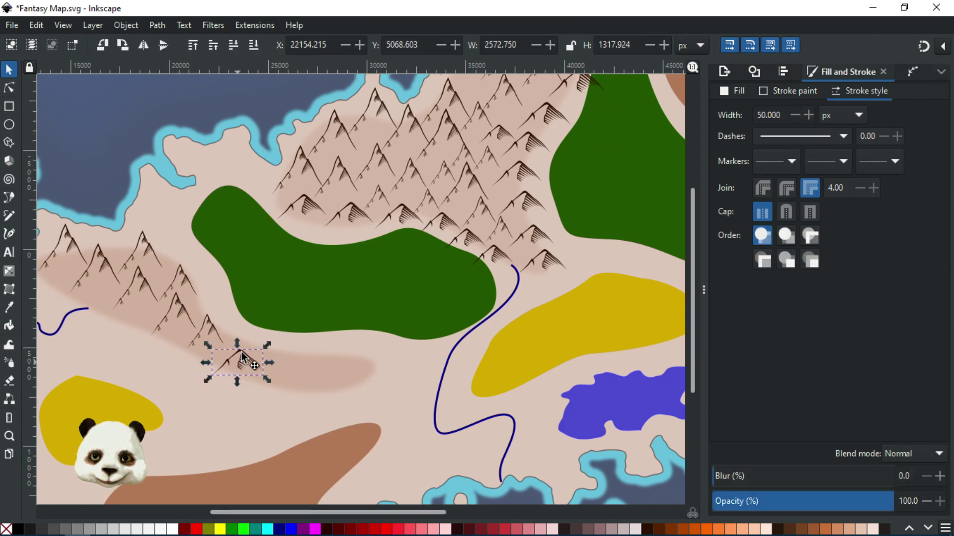
left_click_drag(243, 360, 242, 350)
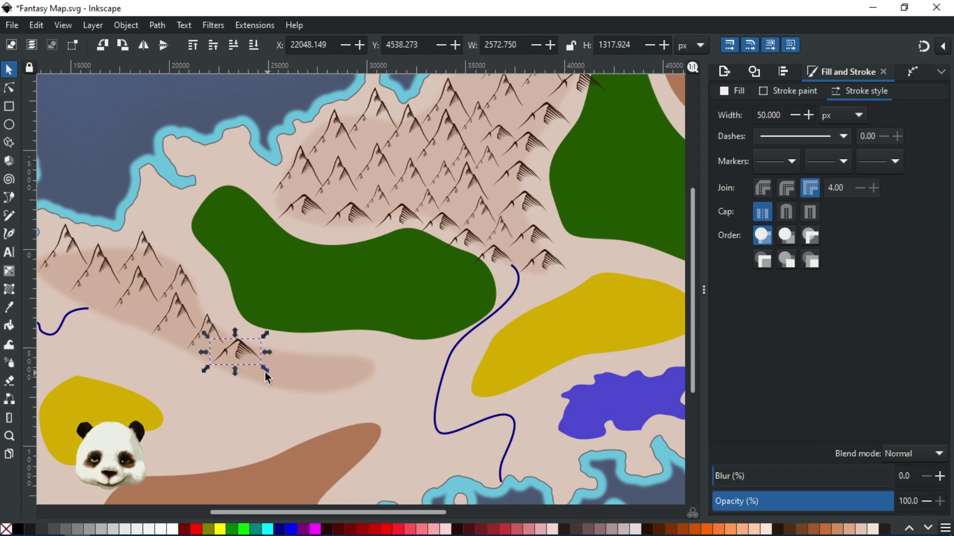
- Duplicate the low mountain in smaller sizes along the shading's narrow eastern tail and adjust the copies' positions to fill it
mouse_move(253, 358)
left_mouse_down()
mouse_move(292, 370)
mouse_move(300, 350)
mouse_move(316, 376)
mouse_move(334, 343)
mouse_move(299, 381)
mouse_move(326, 362)
mouse_move(349, 368)
mouse_move(368, 350)
mouse_move(347, 367)
left_mouse_up()
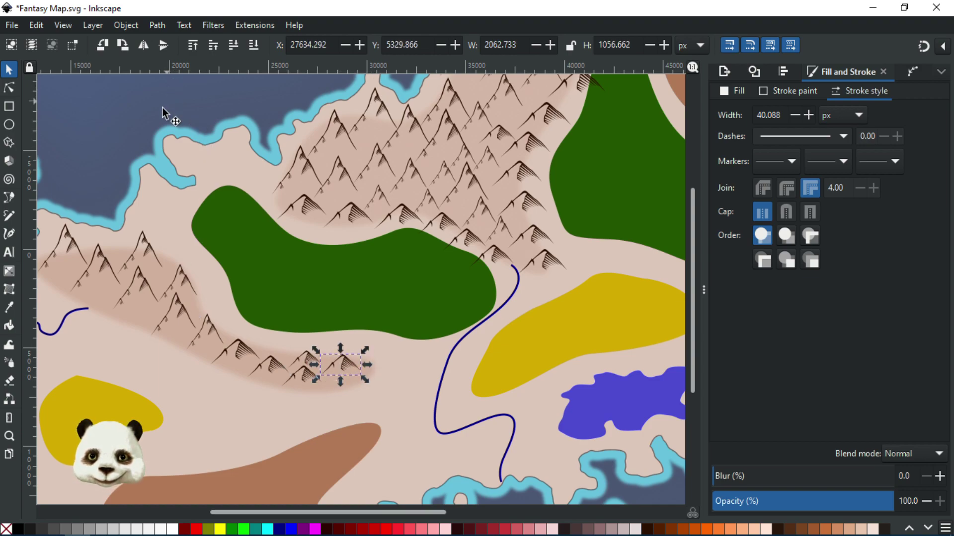
left_click(310, 363)
left_click_drag(328, 351, 334, 342)
left_click(341, 372)
left_click_drag(337, 394, 342, 391)
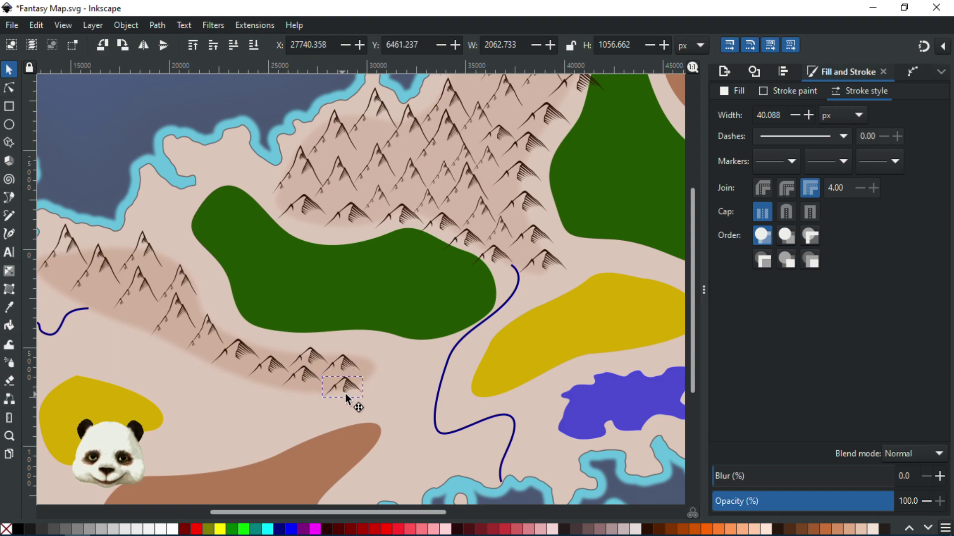
left_click_drag(343, 392, 341, 392)
left_click(104, 135)
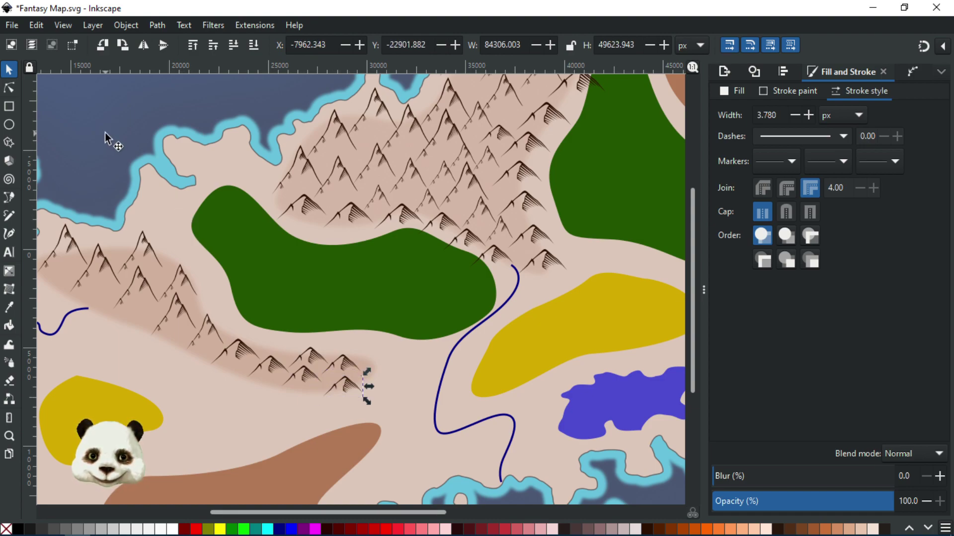
- Group the tall peaks of the small western range into one object and save the map
scroll(106, 132, "down", 3)
left_click_drag(240, 313, 422, 361)
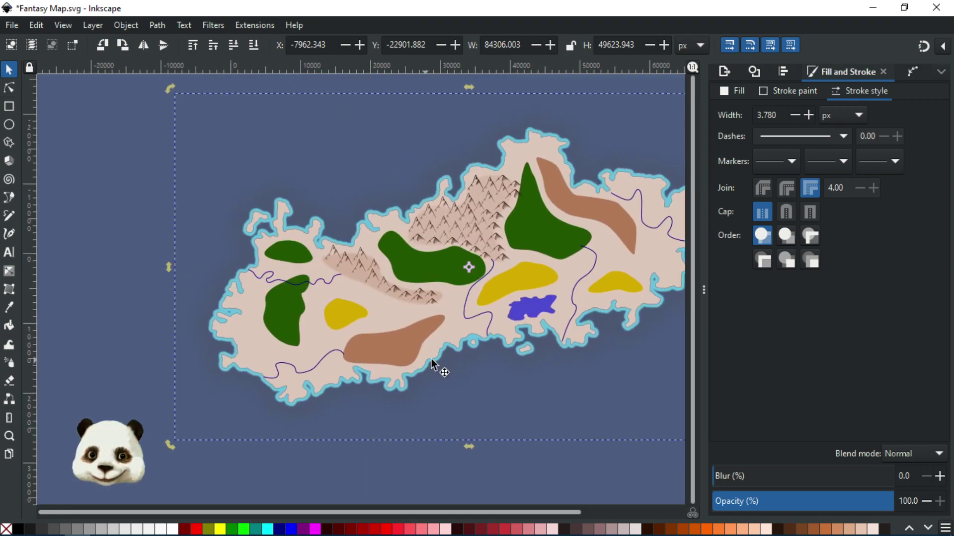
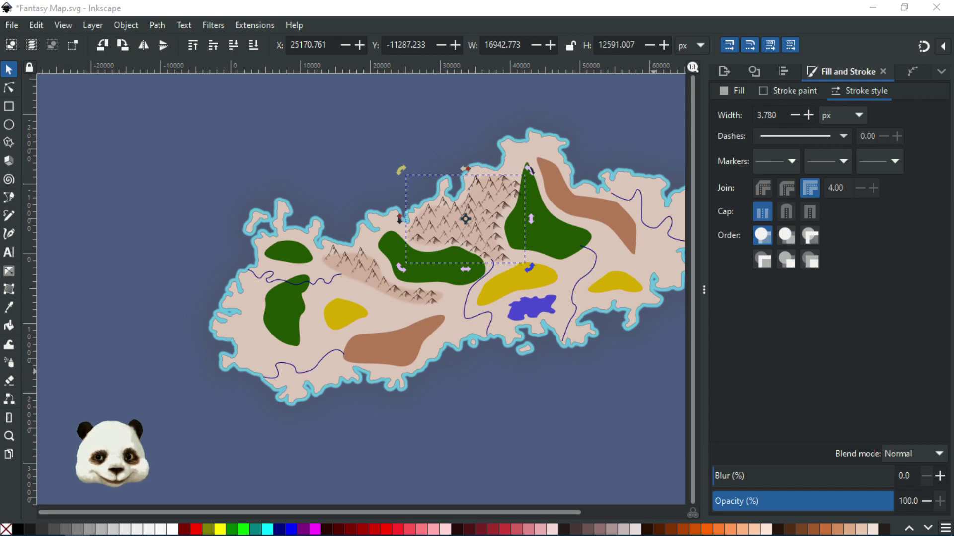
key("ctrl+z")
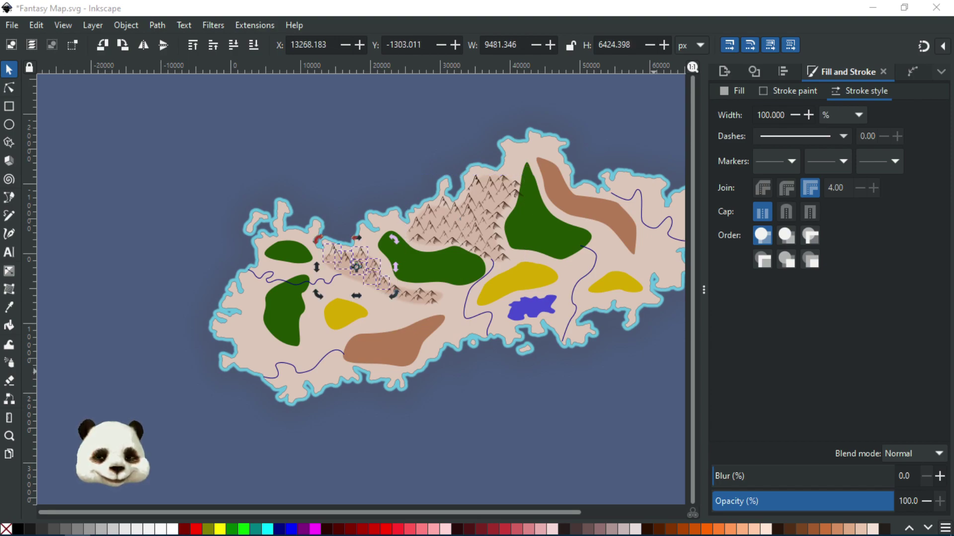
key("ctrl+z")
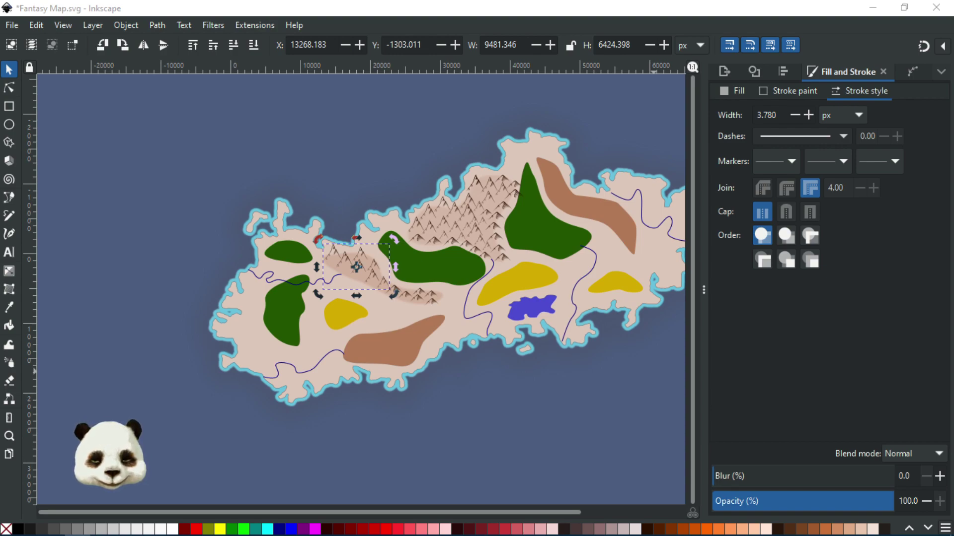
key("ctrl+s")
- Set the small range's shading opacity to 20% to match the large range's shading, and save the map
scroll(316, 267, "up", 2)
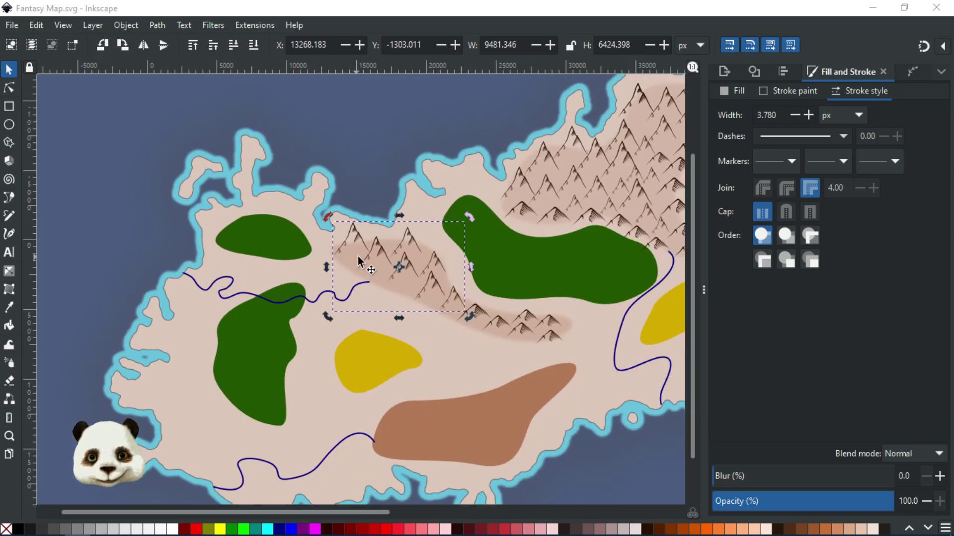
left_click_drag(467, 240, 292, 319)
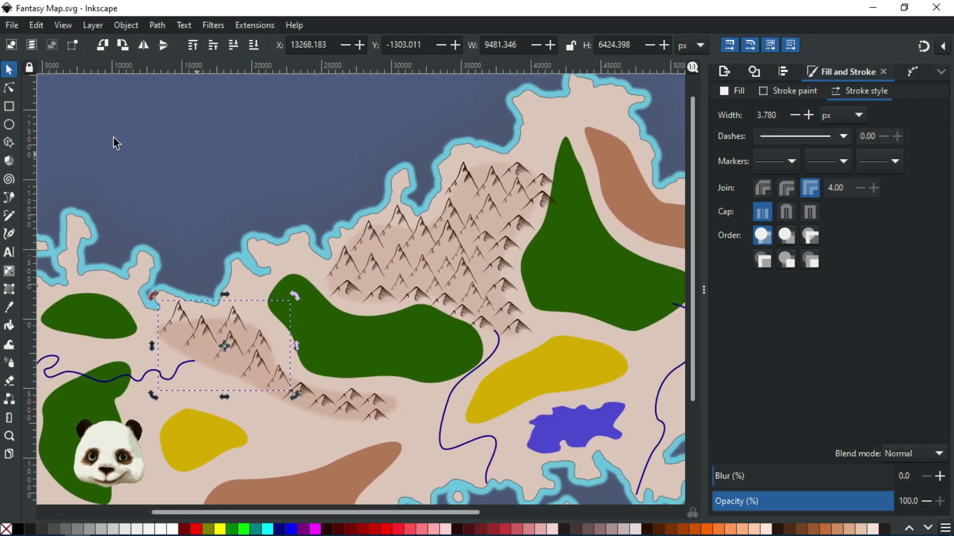
left_click(15, 90)
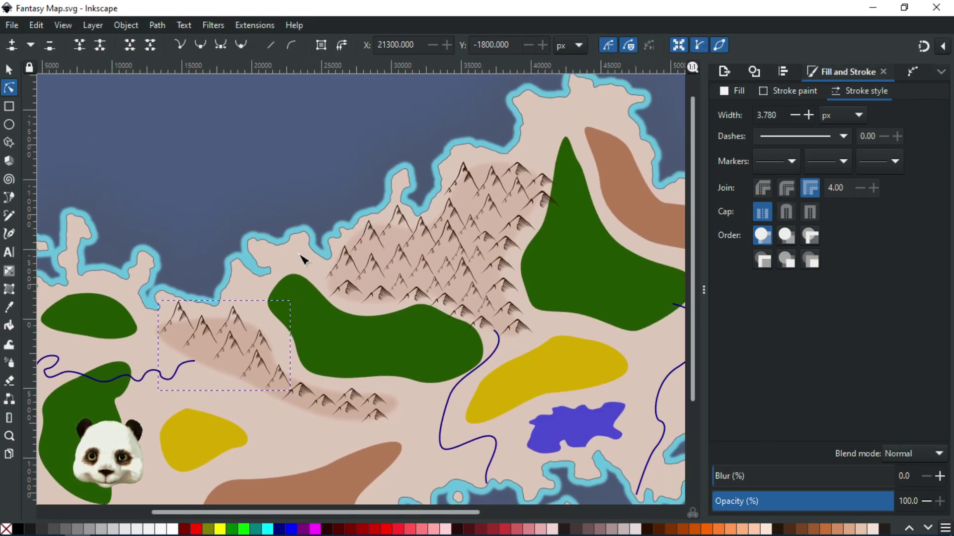
left_click(354, 304)
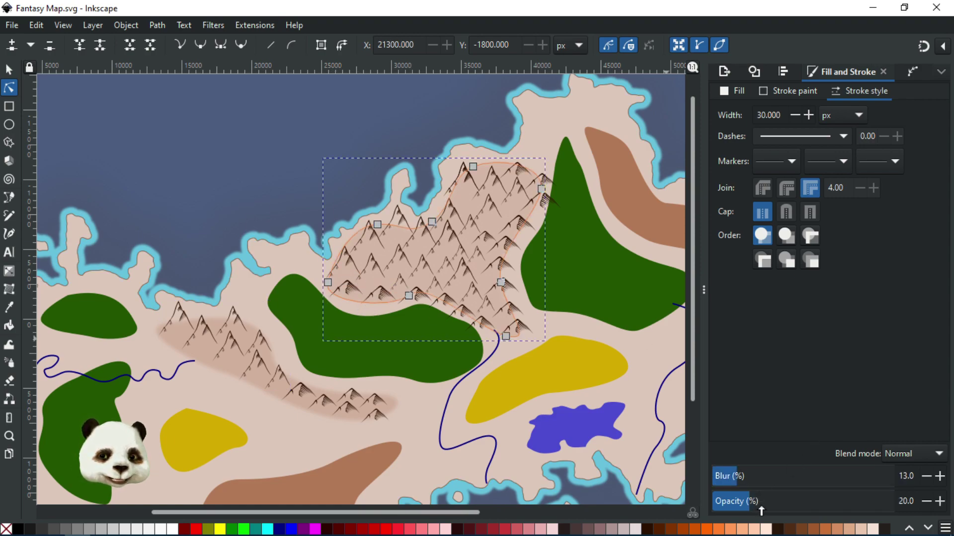
left_click(225, 367)
left_click(749, 502)
left_click(307, 163)
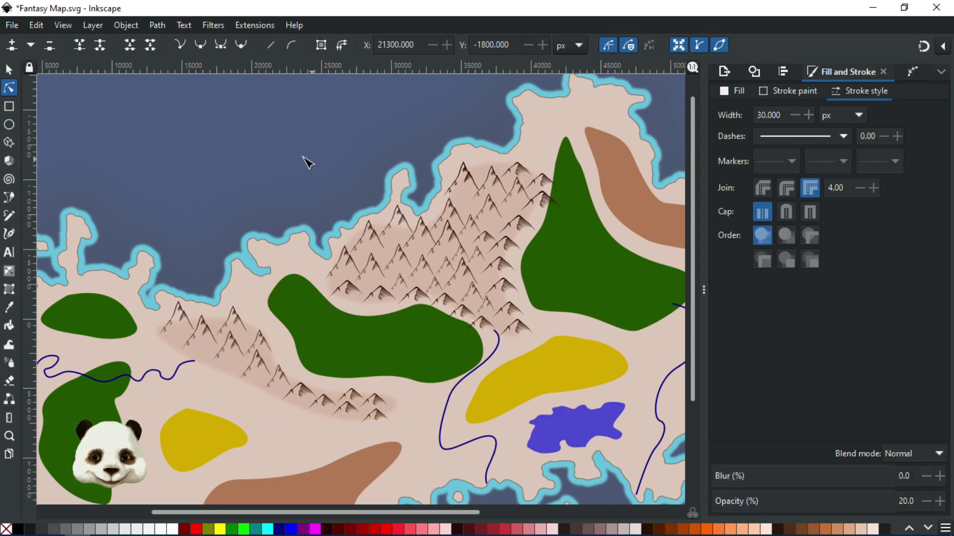
scroll(288, 175, "down", 2)
key("ctrl+s")
scroll(232, 167, "up", 2)
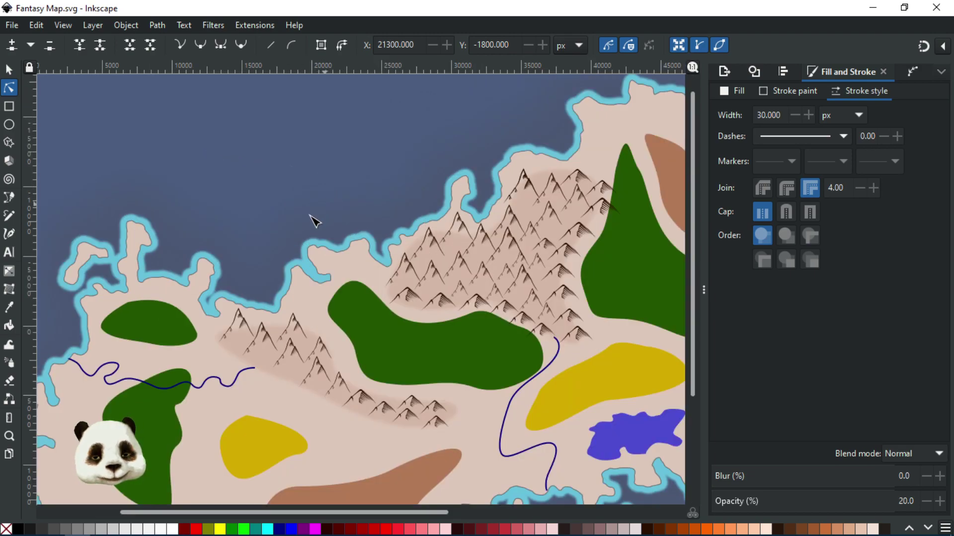
- Set the blur of the small range's shading to 13%
scroll(313, 220, "down", 2)
scroll(351, 309, "up", 2)
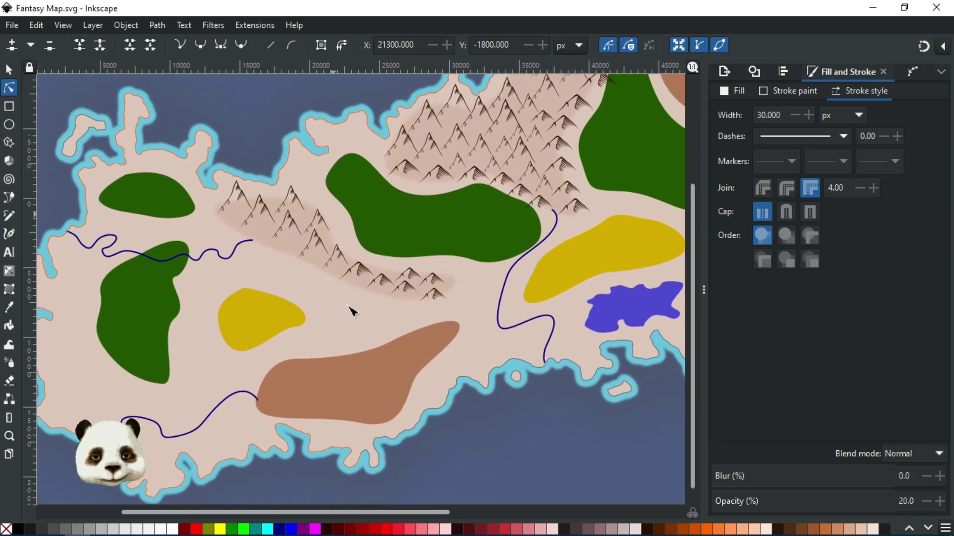
left_click(369, 383)
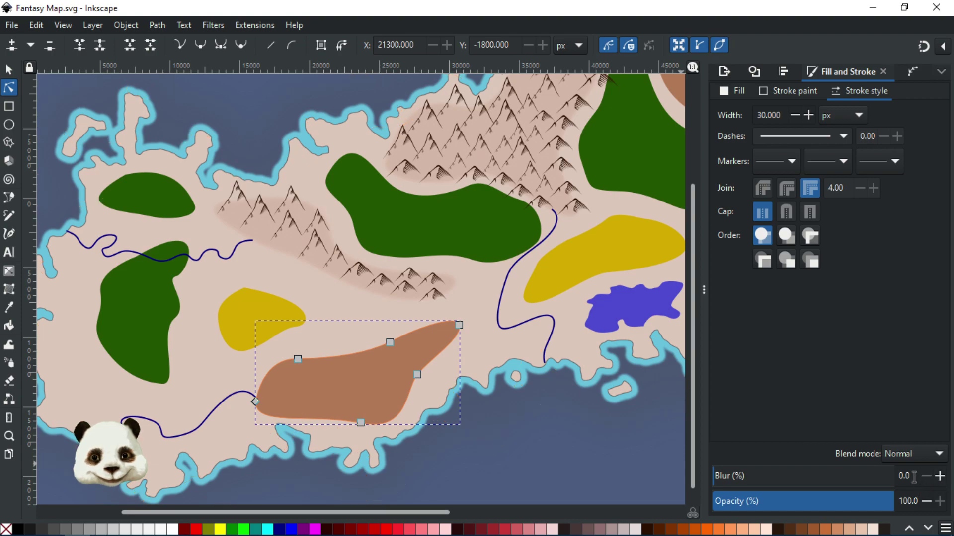
left_click(262, 235)
left_click(918, 476)
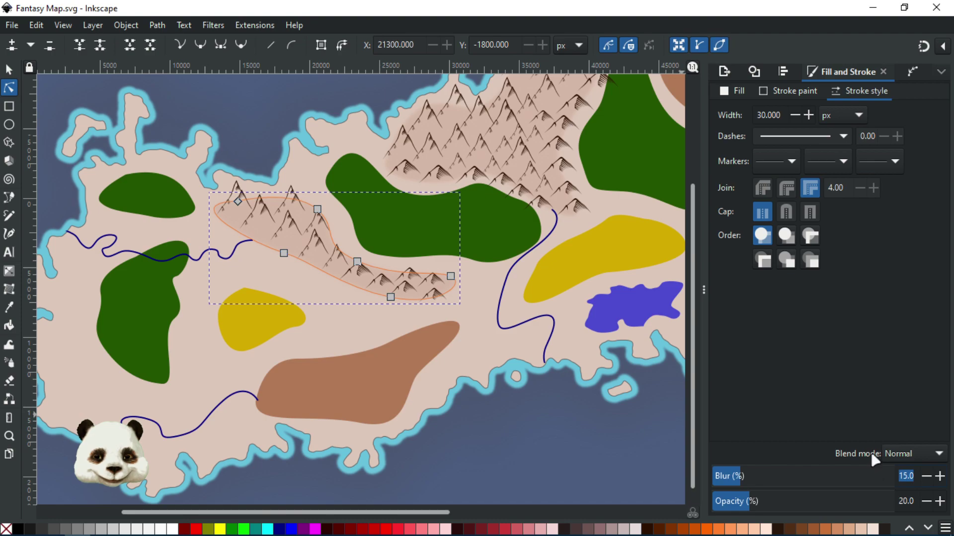
type("13")
key("Return")
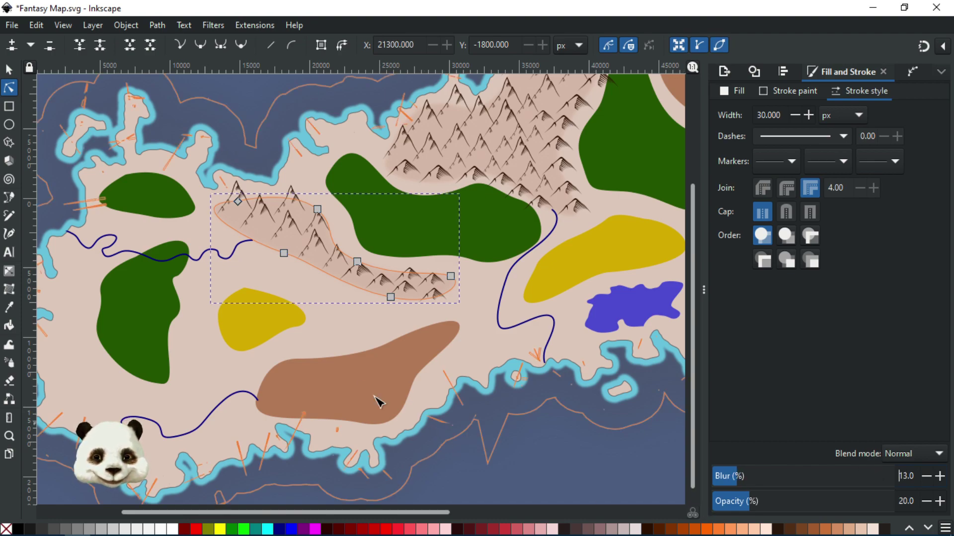
- Give the southern brown area 13% blur and 20% opacity to match the other mountain shading, and save the map
left_click(387, 401)
left_click(917, 476)
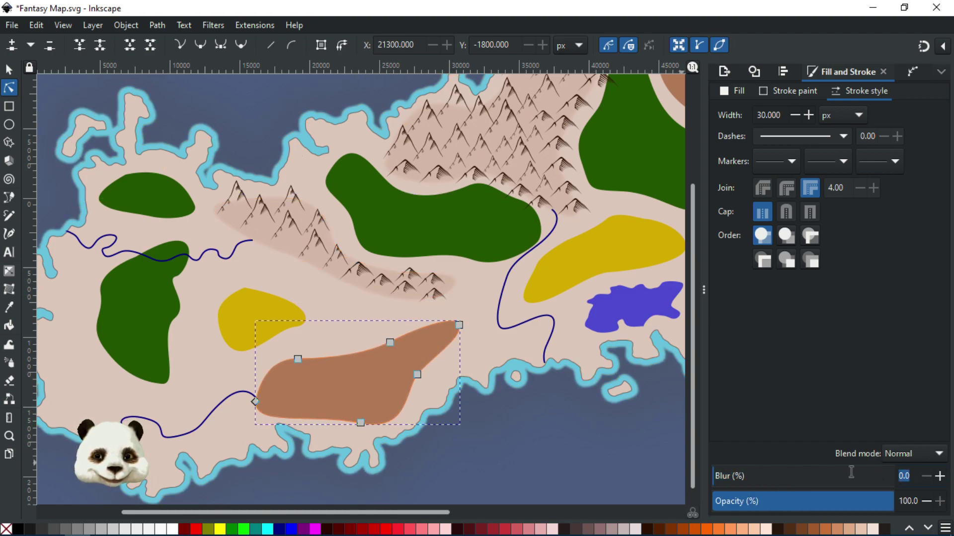
type("13")
key("Return")
key("Tab")
type("20")
key("Return")
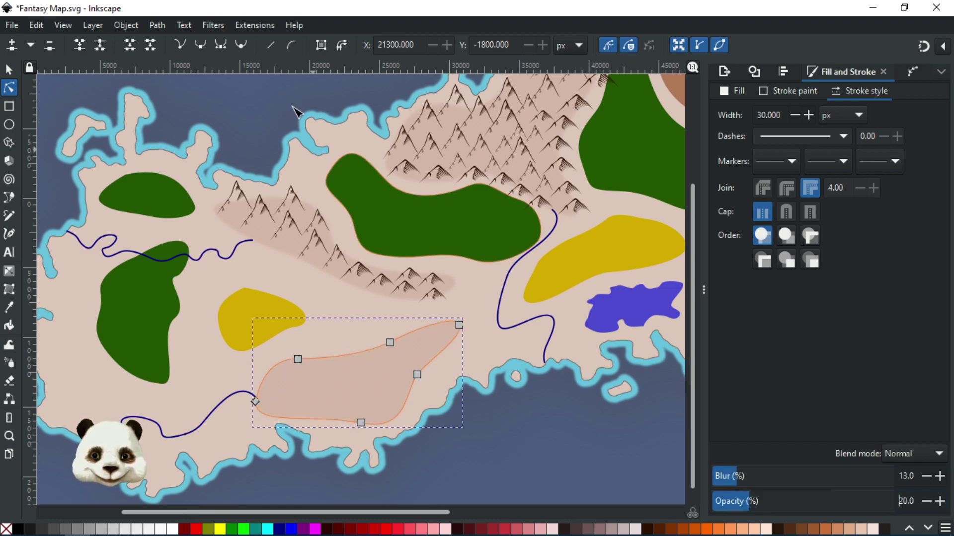
left_click(235, 90)
scroll(416, 262, "down", 2)
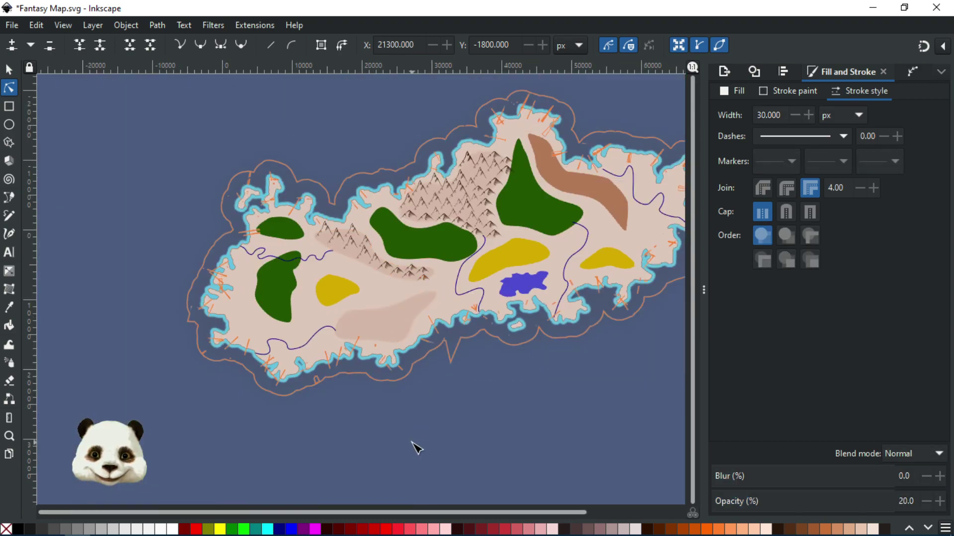
left_click(9, 69)
key("ctrl+s")
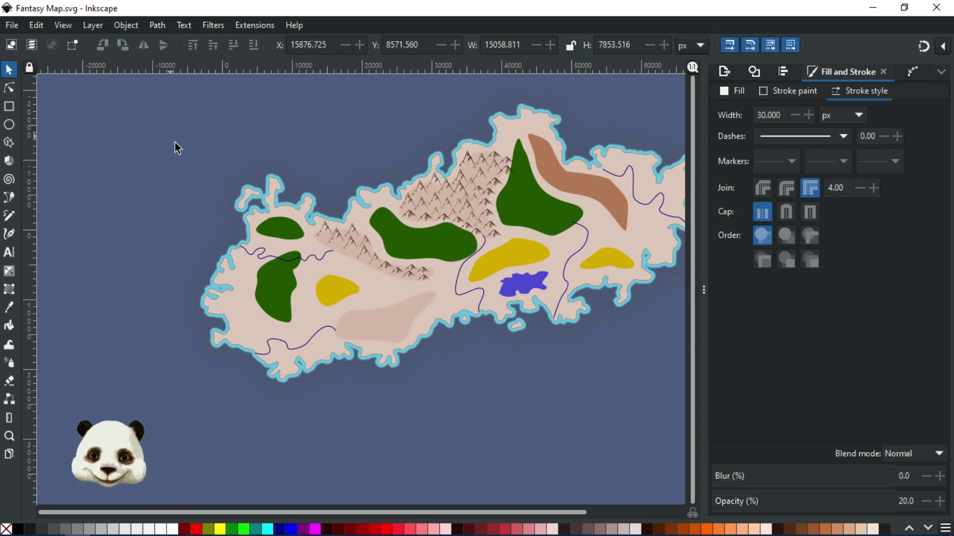
- Copy a low mountain from the small western range and paste it onto the northern part of the southern shading
scroll(476, 258, "up", 1)
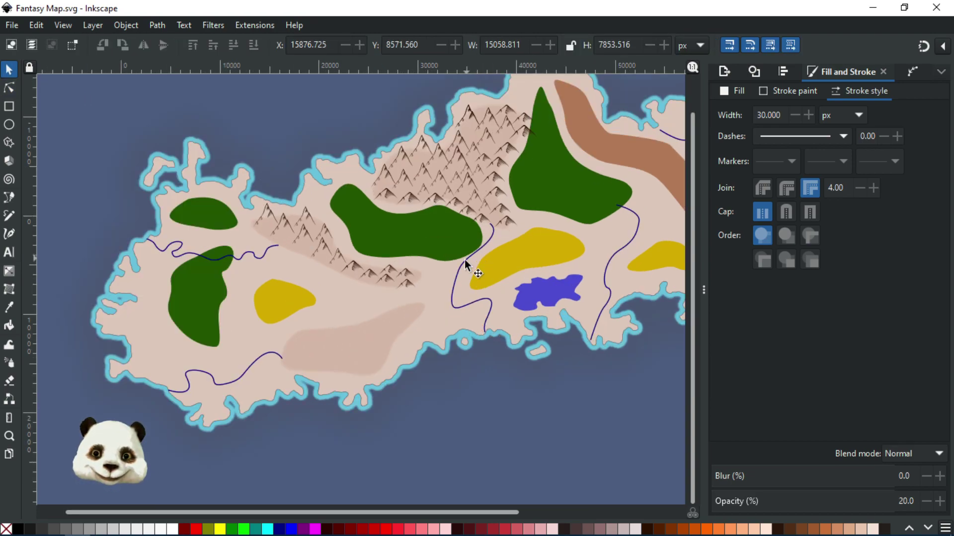
scroll(465, 263, "down", 1)
scroll(448, 291, "up", 1)
left_click_drag(448, 291, 359, 315)
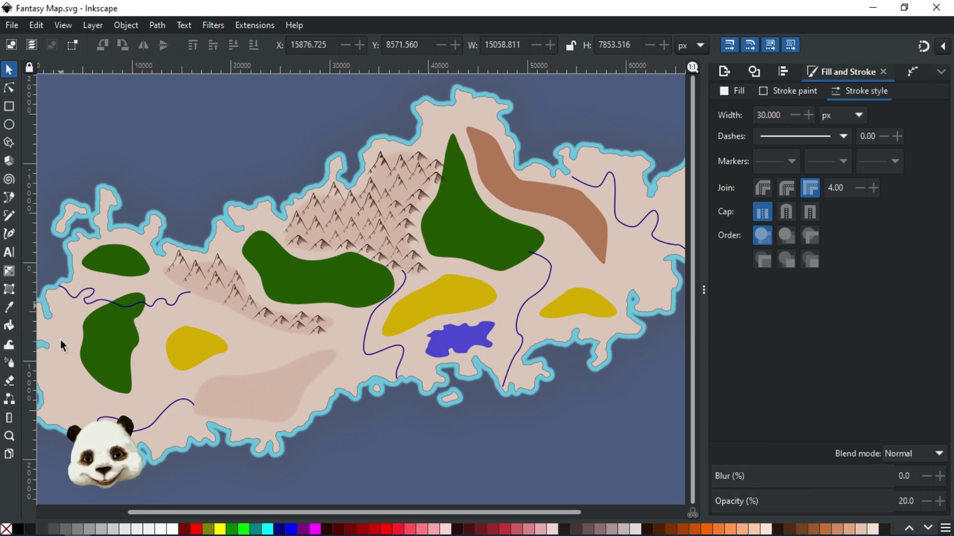
scroll(163, 424, "up", 1)
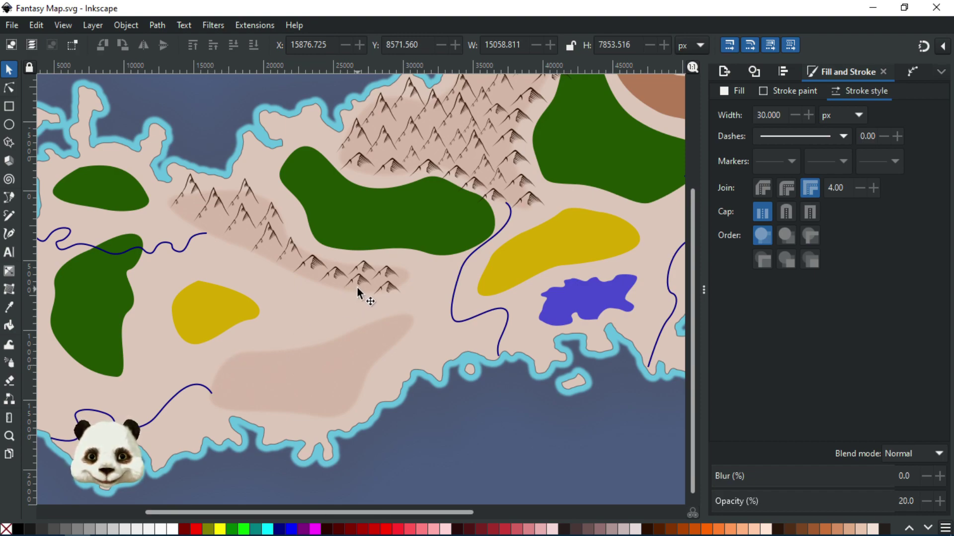
left_click(389, 287)
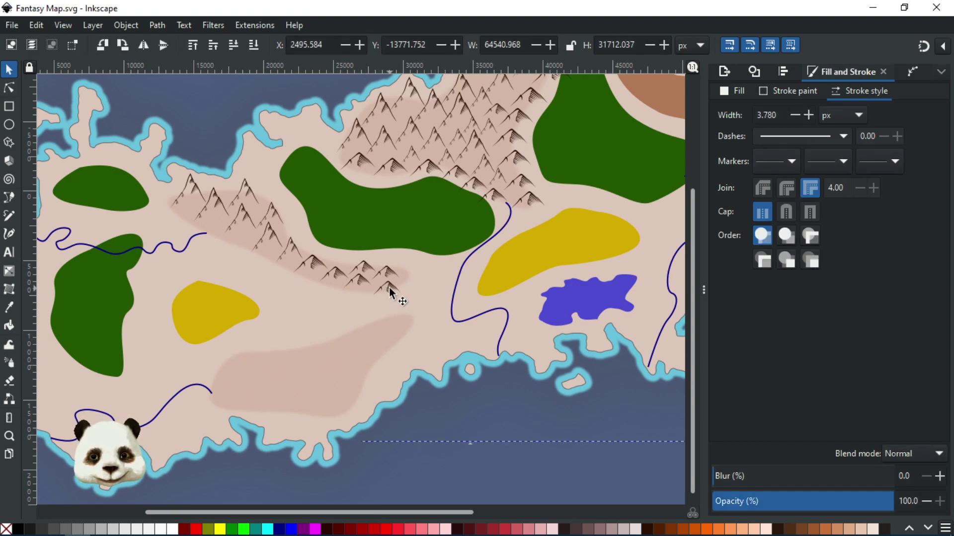
left_click(314, 261)
left_click(289, 325)
key("Escape")
key("ctrl+v")
mouse_move(286, 357)
left_mouse_down()
mouse_move(243, 349)
mouse_move(287, 357)
left_mouse_up()
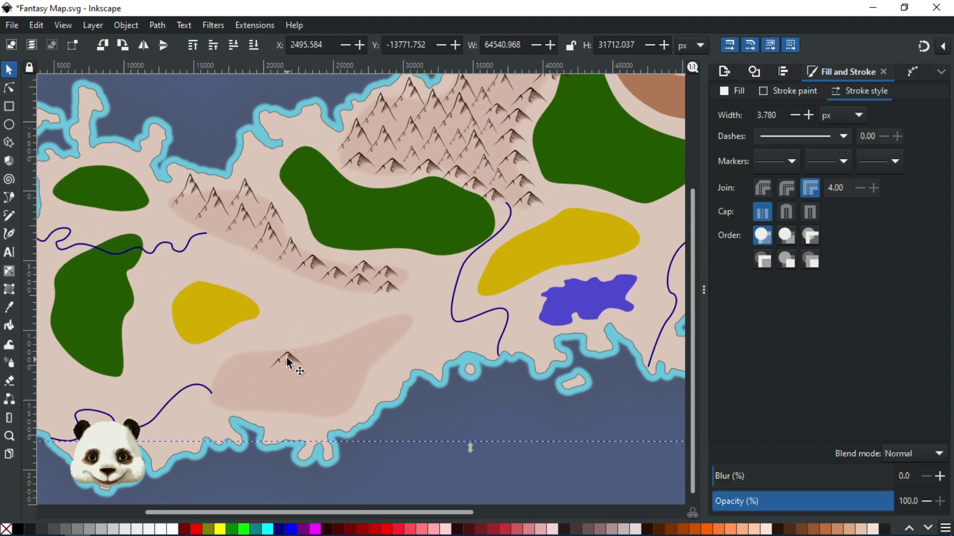
- Replace the pasted mountain with a fresh copy, placed at the southern shading's northwest edge and enlarged to about 3273 px wide
left_click(287, 355)
left_click(291, 360)
double_click(290, 357)
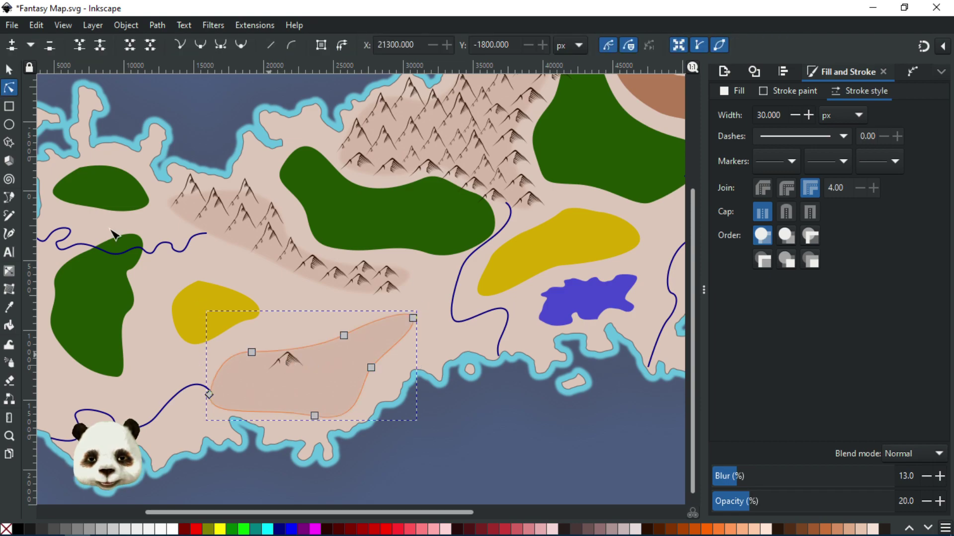
left_click(10, 70)
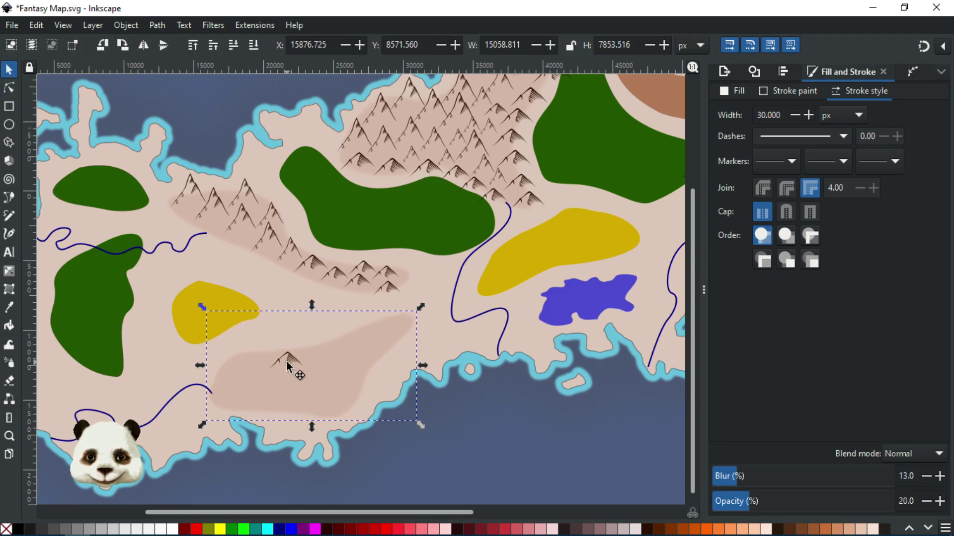
scroll(287, 361, "down", 2)
key("Delete")
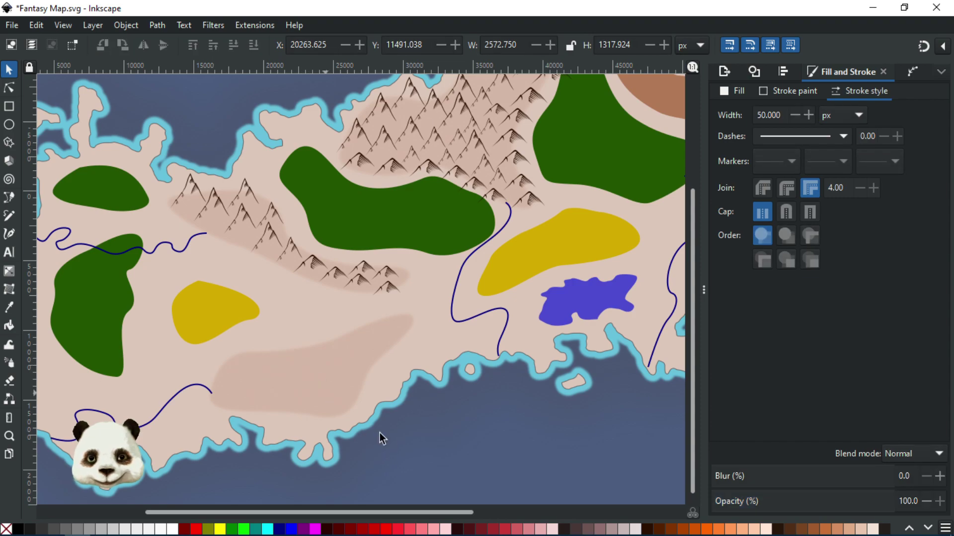
key("ctrl+v")
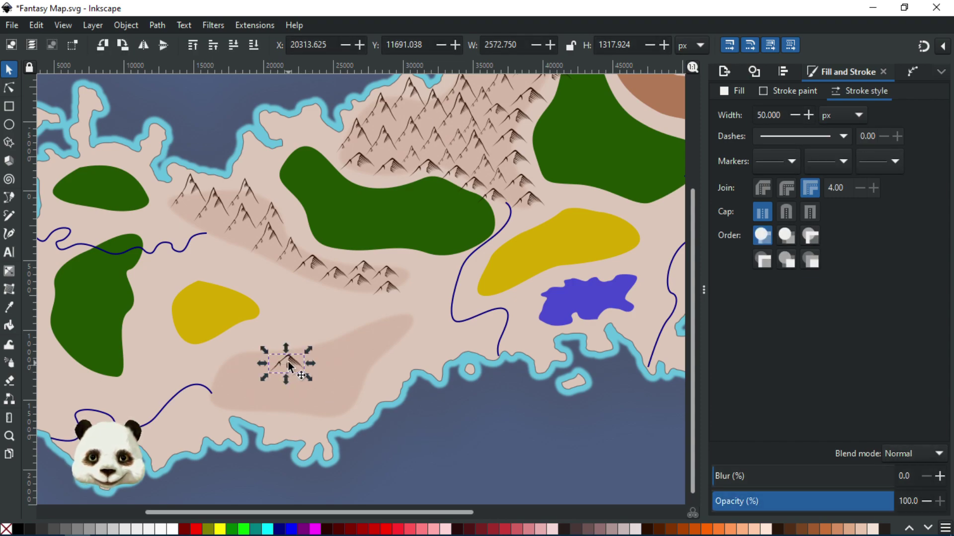
left_click_drag(231, 350, 265, 341)
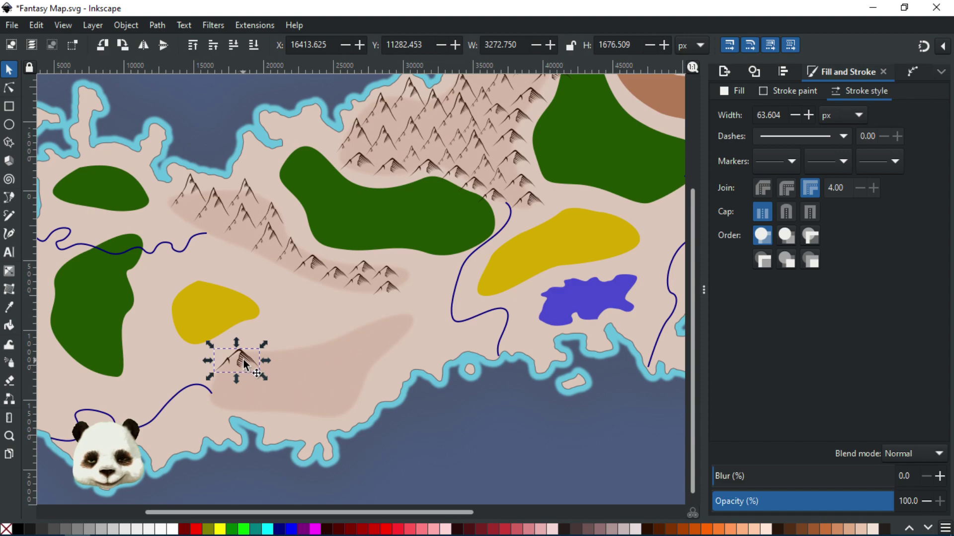
- Duplicate the low mountain along the southern shading's northern edge, up to its narrow eastern tip
key("ctrl+d")
left_click_drag(244, 356, 365, 335)
key("ctrl+d")
key("ctrl+d")
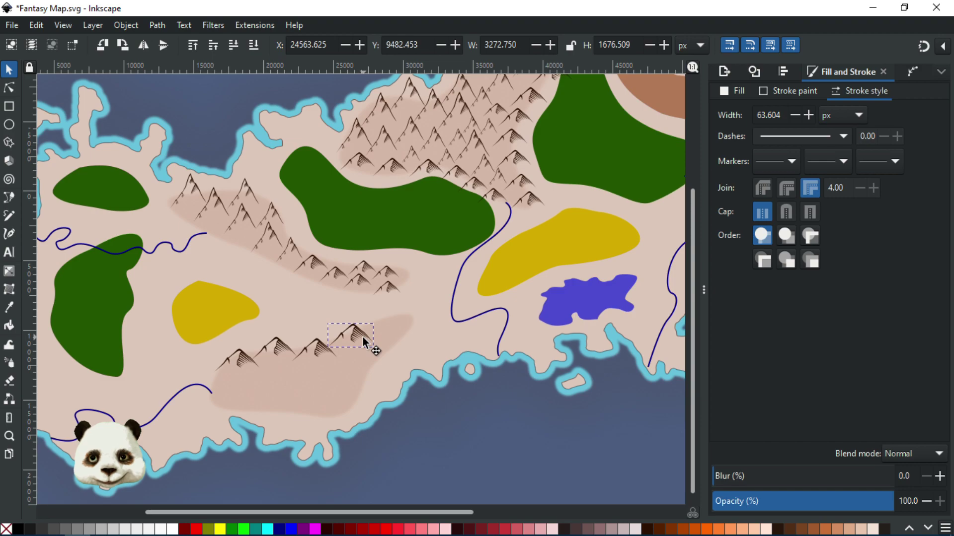
left_click_drag(380, 322, 414, 314)
- Fill the southern shading's lower rows with mountain copies, from about 4523 px wide in the south to about 2375 px near the eastern tip
left_click(325, 346)
mouse_move(314, 361)
left_mouse_down()
mouse_move(266, 394)
mouse_move(256, 387)
mouse_move(300, 349)
left_mouse_up()
left_click_drag(261, 381, 224, 403)
left_click_drag(259, 375, 265, 370)
mouse_move(231, 397)
left_mouse_down()
mouse_move(276, 400)
mouse_move(273, 409)
mouse_move(342, 380)
mouse_move(416, 332)
mouse_move(403, 336)
left_mouse_up()
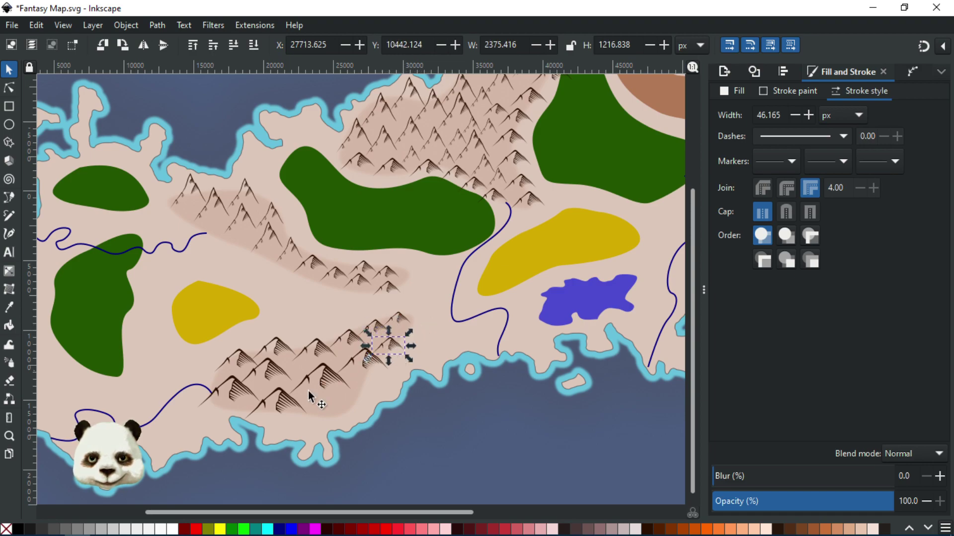
- Try a copy of the large low mountain in the southern shading's southeast corner and delete it
left_click(276, 407)
left_click_drag(280, 407, 341, 409)
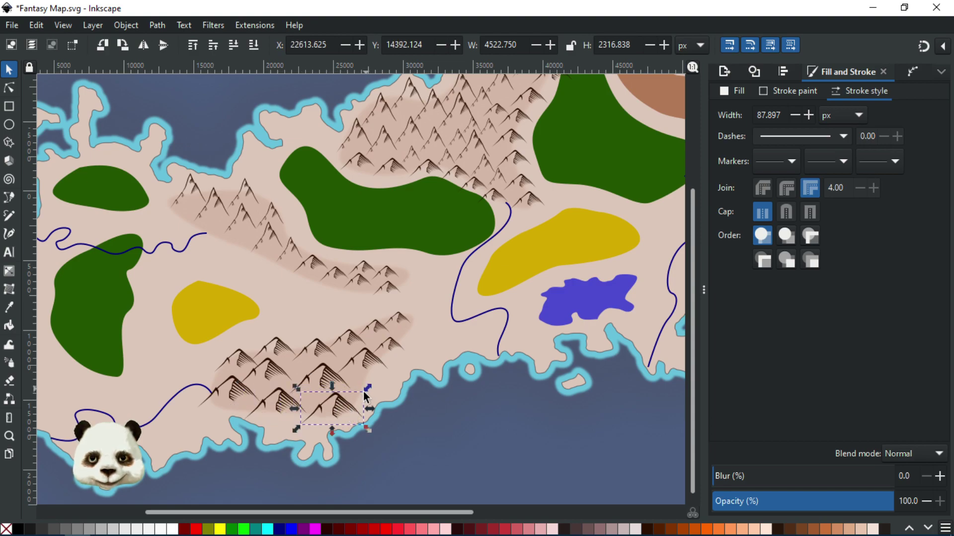
key("Delete")
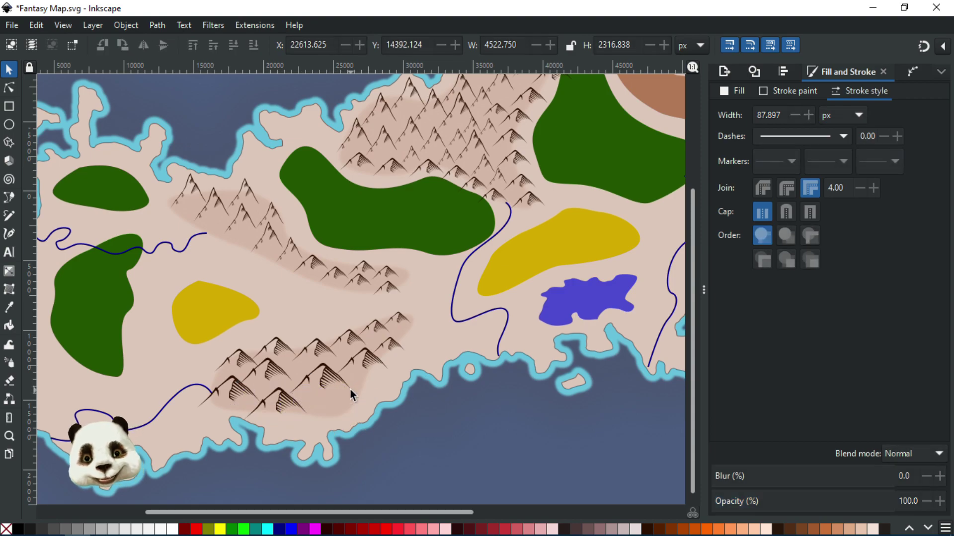
- Try a copy of the western range's tall peak, enlarged to about 3396 px wide, in the southern shading's southeast corner
left_click(192, 183)
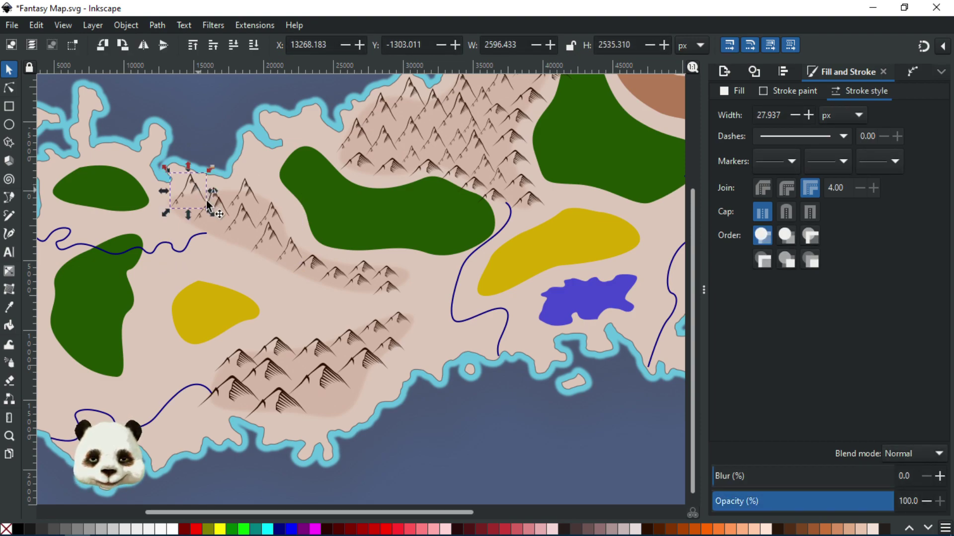
left_click(333, 405)
key("ctrl+v")
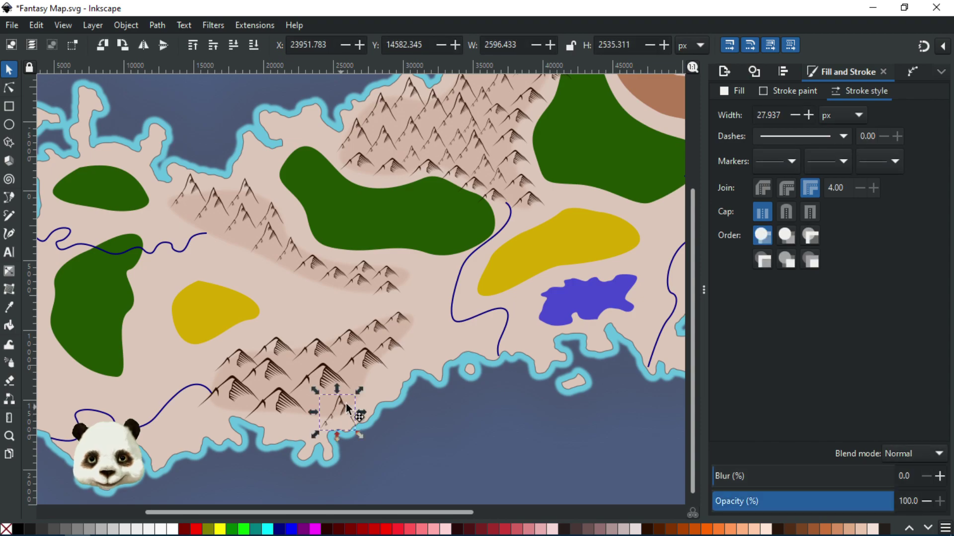
mouse_move(361, 394)
left_mouse_down()
mouse_move(371, 378)
mouse_move(340, 402)
mouse_move(332, 397)
left_mouse_up()
left_click(457, 450)
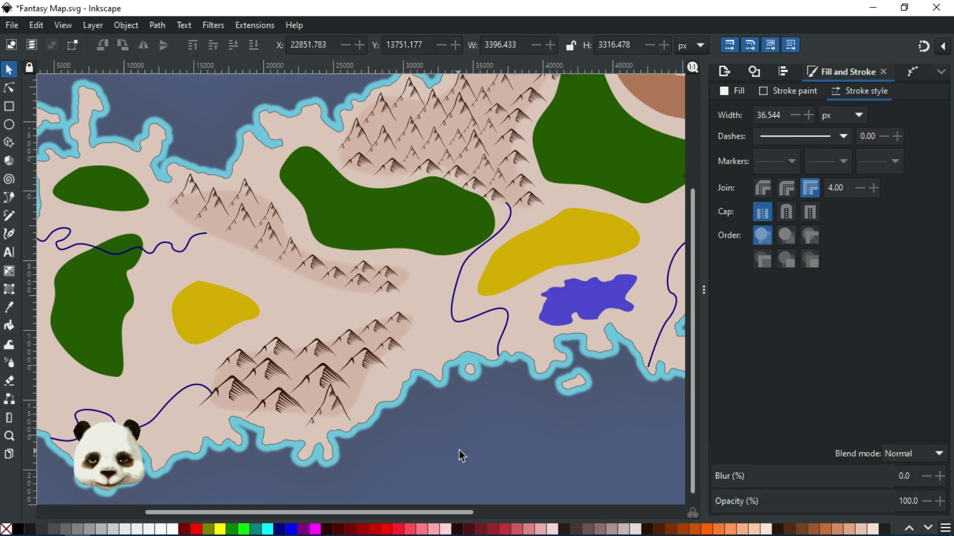
scroll(458, 451, "down", 2)
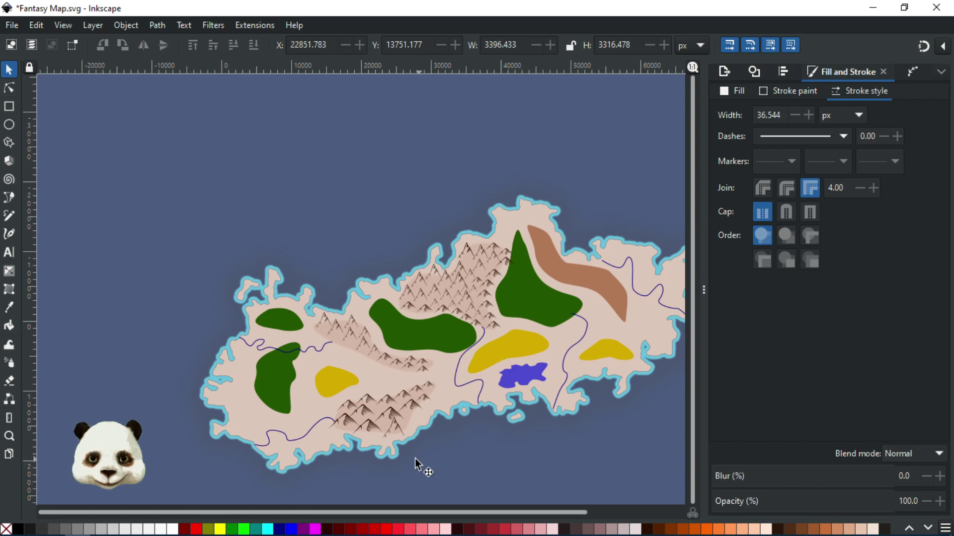
scroll(416, 458, "up", 2)
left_click(377, 401)
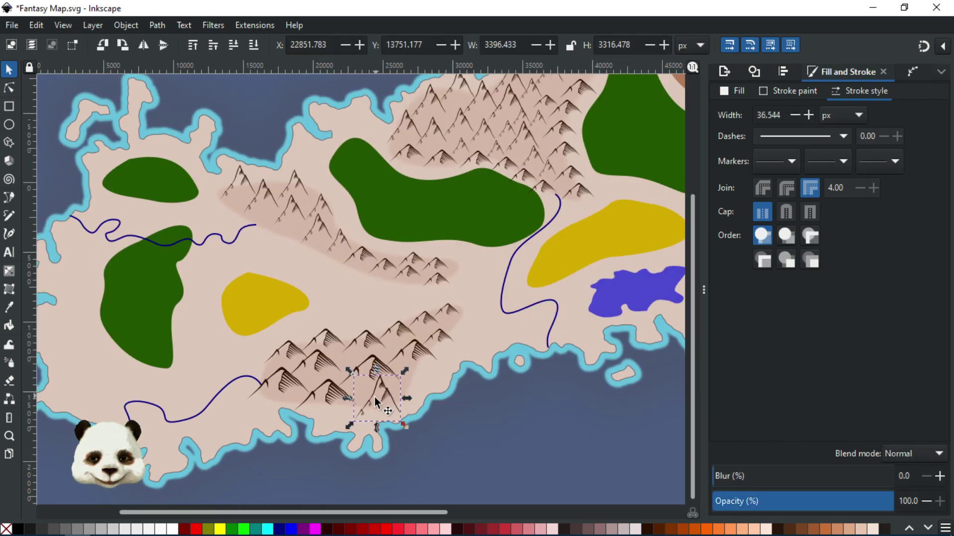
key("Escape")
- Fill the southern shading's southeast edge with low mountain copies and enlarge the middle mountain of the northern row to about 3673 px wide
left_click_drag(338, 397, 420, 380)
left_click(367, 337)
left_click_drag(367, 337, 332, 361)
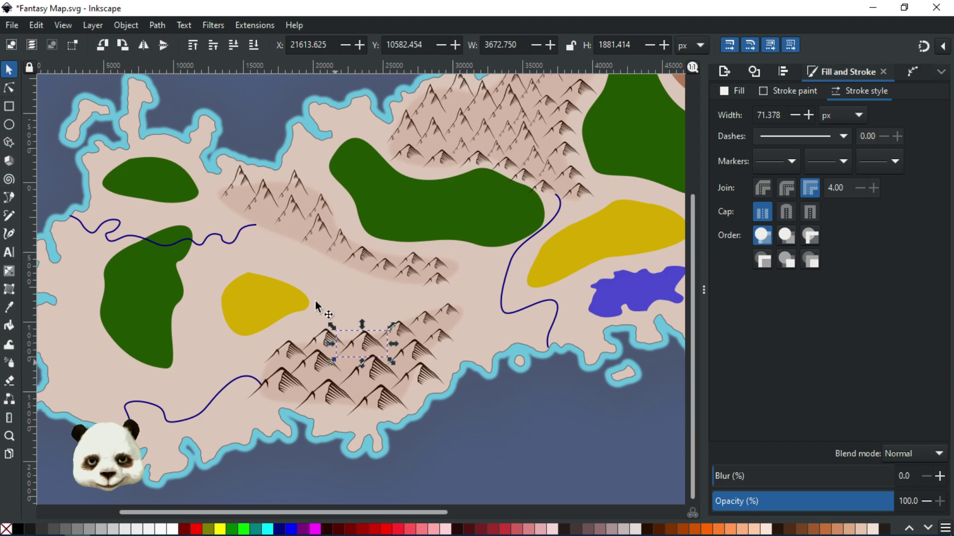
- Save the map with the southern mountain range filled in
left_click(496, 437)
scroll(499, 437, "down", 2, "ctrl")
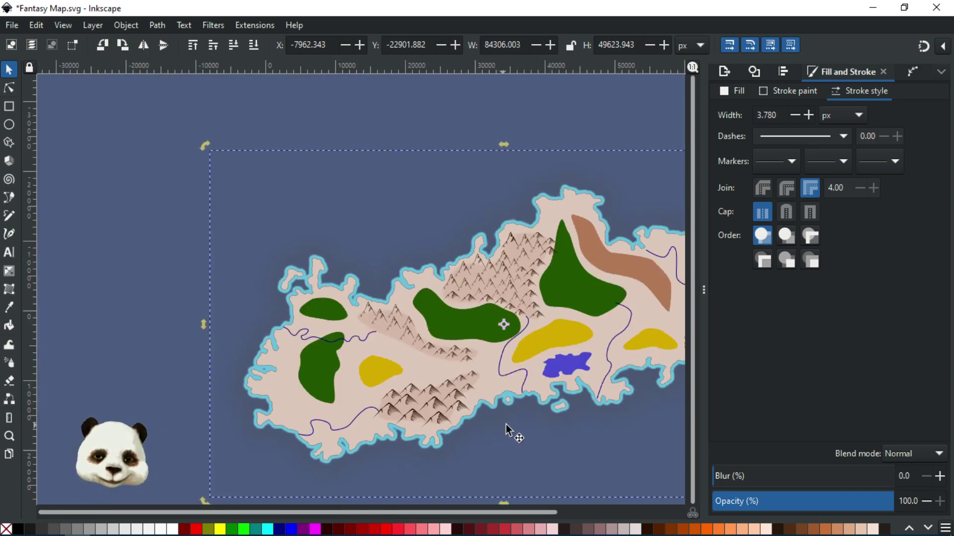
left_click_drag(514, 432, 450, 450)
key("ctrl+s")
- Examine the three mountain ranges up close and in relation to the whole map
scroll(437, 401, "up", 1, "ctrl")
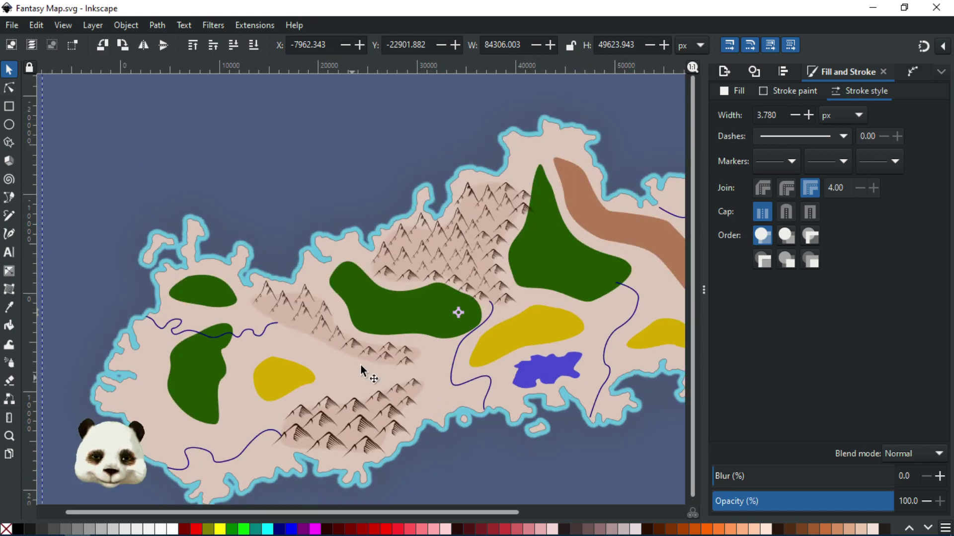
scroll(341, 323, "up", 2, "ctrl")
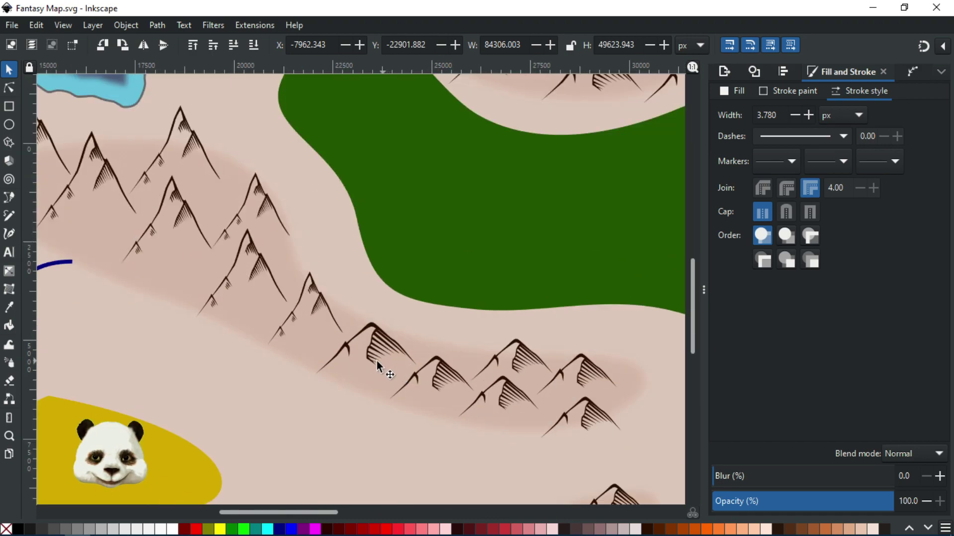
scroll(370, 359, "down", 5, "ctrl")
scroll(355, 356, "up", 2, "ctrl")
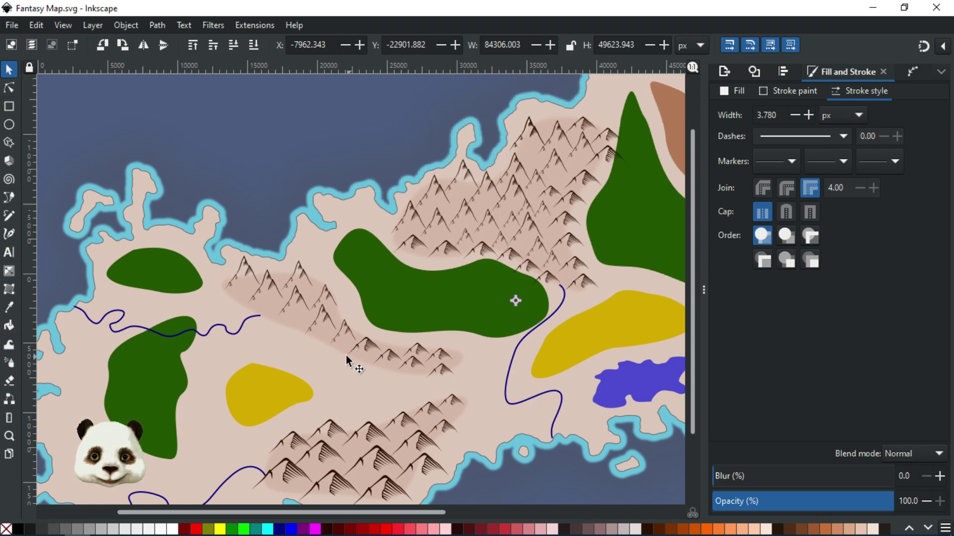
scroll(327, 348, "down", 2, "ctrl")
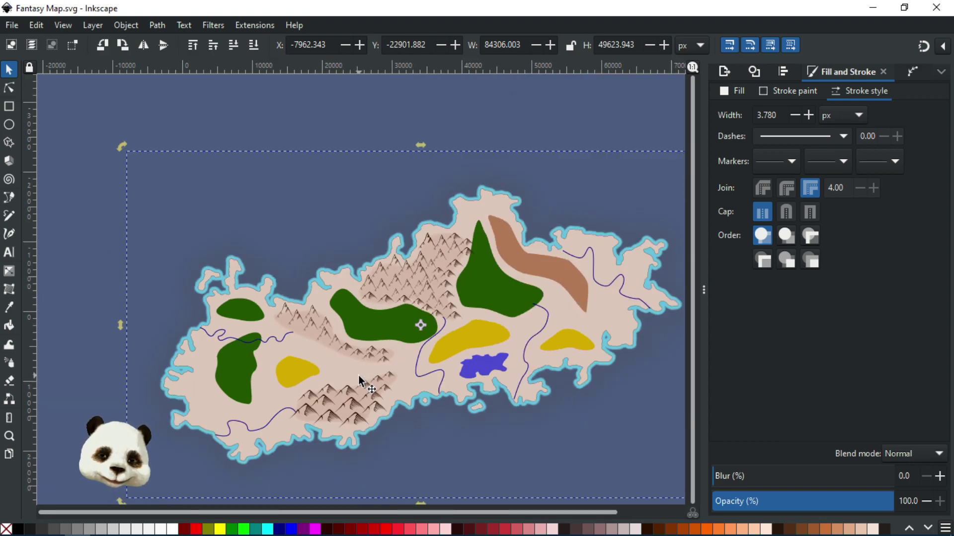
scroll(359, 378, "up", 1, "ctrl")
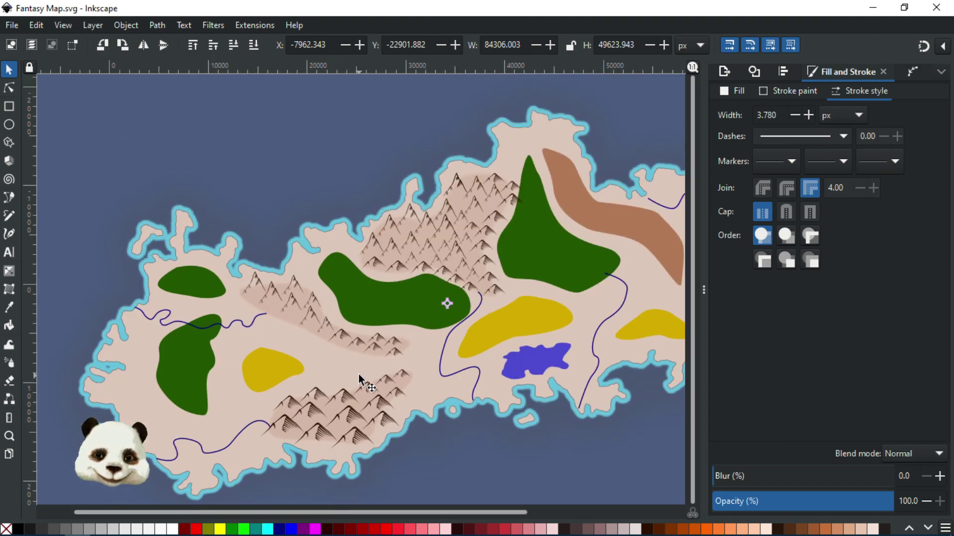
scroll(359, 373, "down", 1, "ctrl")
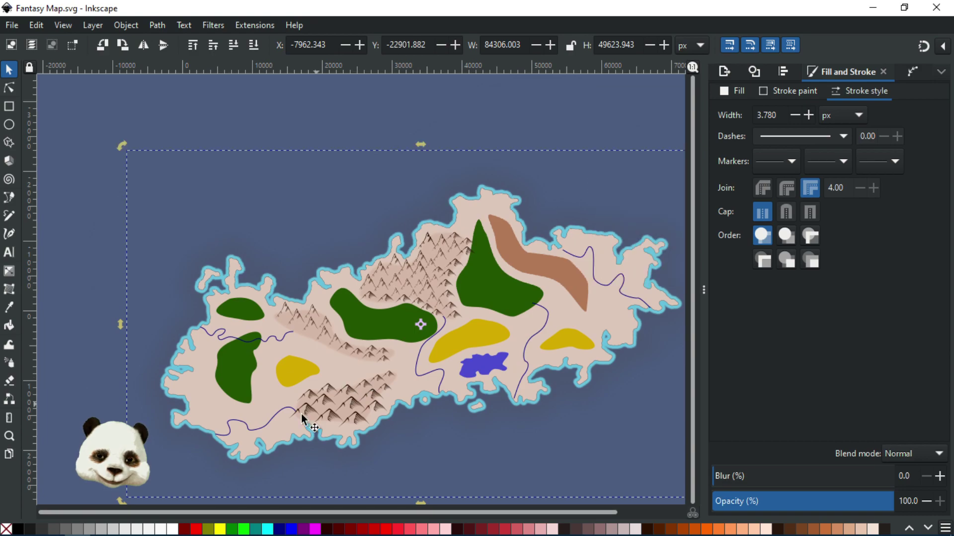
scroll(432, 234, "up", 3, "ctrl")
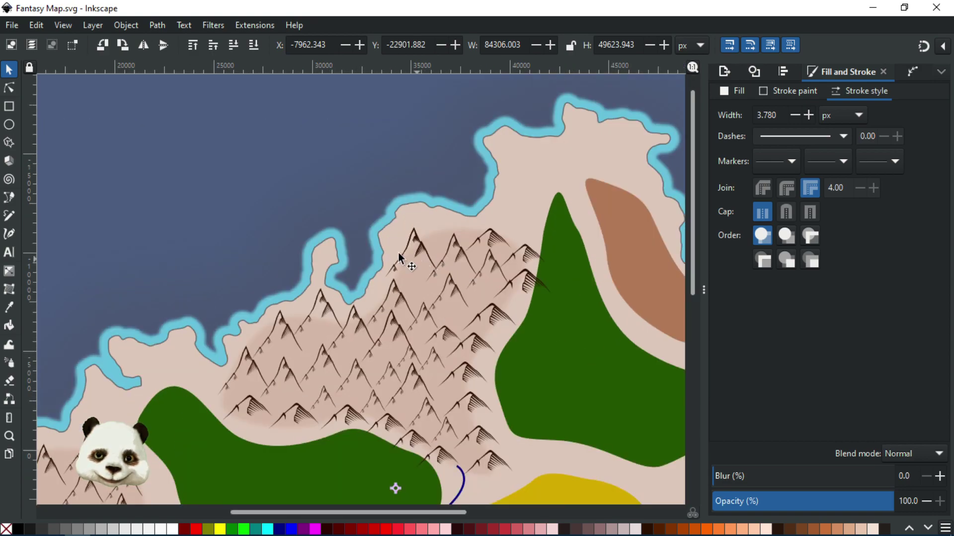
scroll(433, 227, "up", 3, "ctrl")
scroll(433, 229, "down", 2, "ctrl")
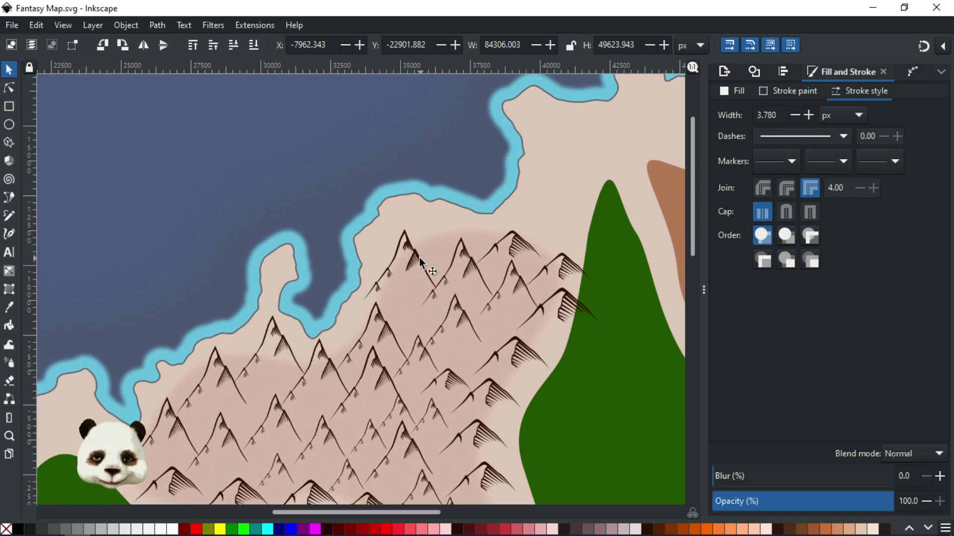
scroll(425, 293, "down", 3, "ctrl")
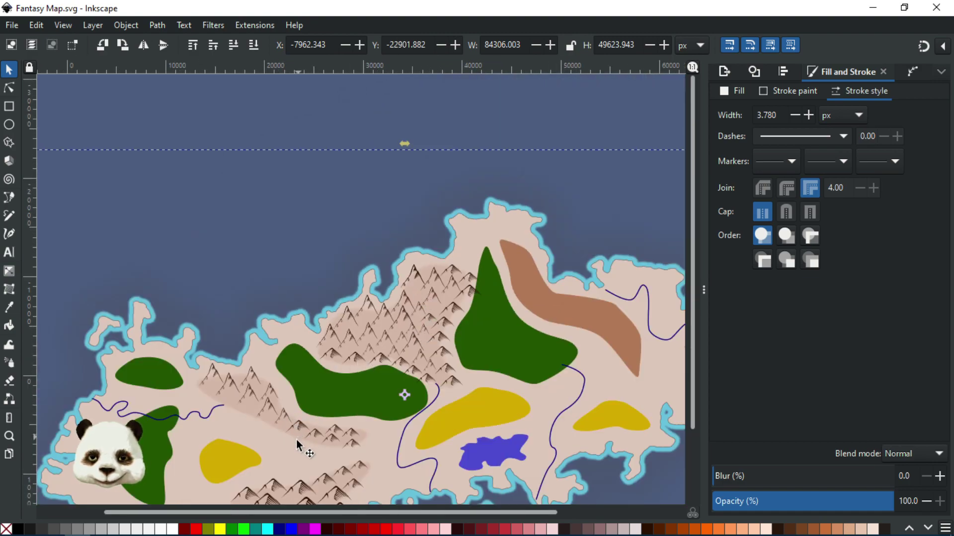
scroll(297, 442, "up", 1)
left_click_drag(368, 373, 264, 347)
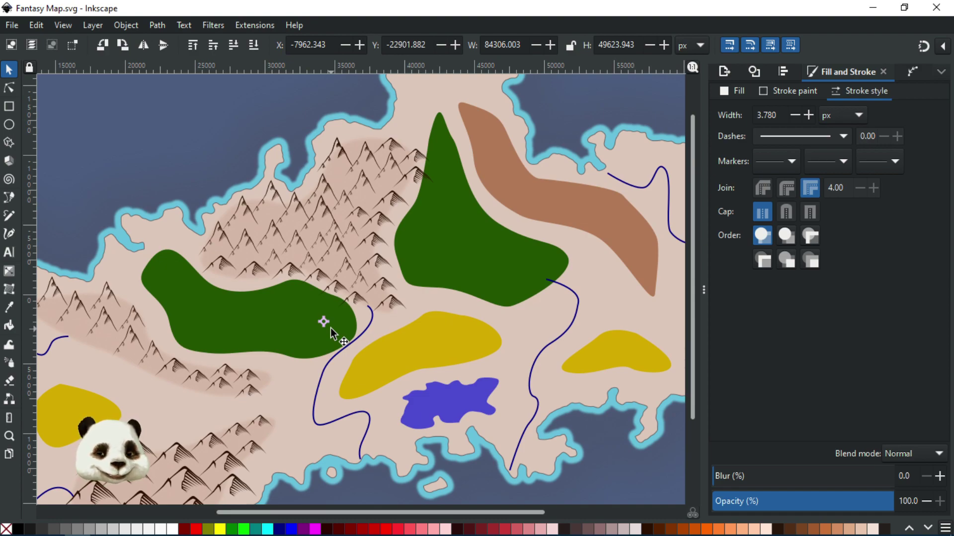
- Try an opacity of 40% on the northern mountain range's shading
scroll(330, 322, "down", 2, "ctrl")
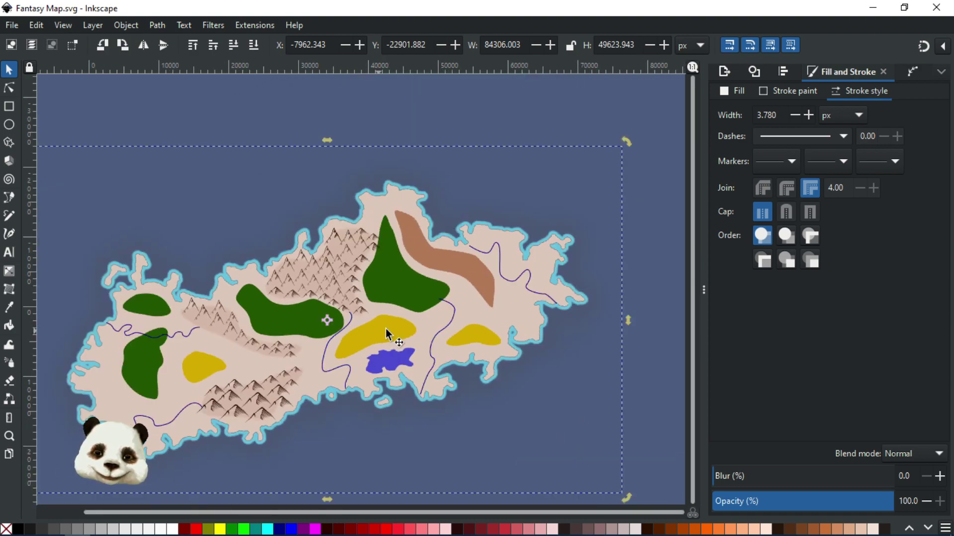
scroll(389, 305, "up", 1, "ctrl")
key("n")
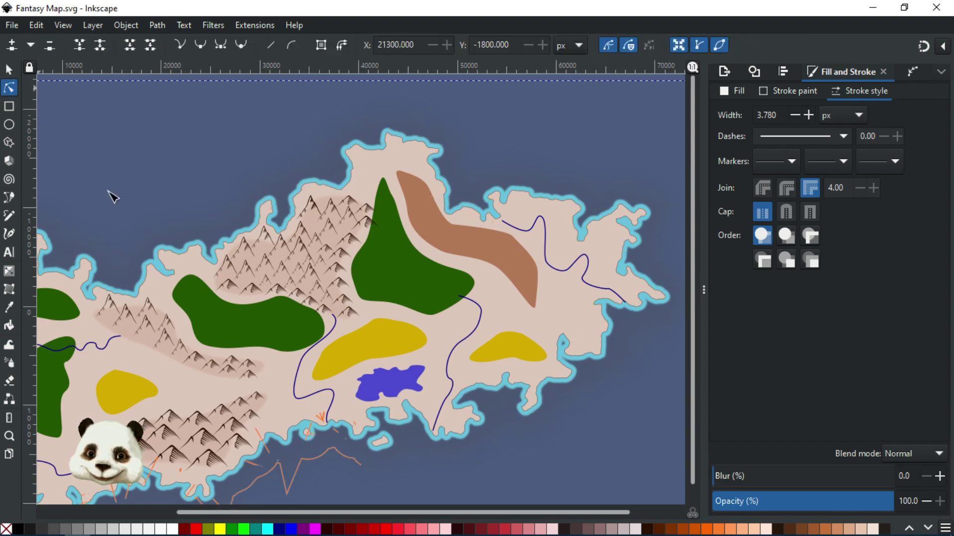
left_click(237, 295)
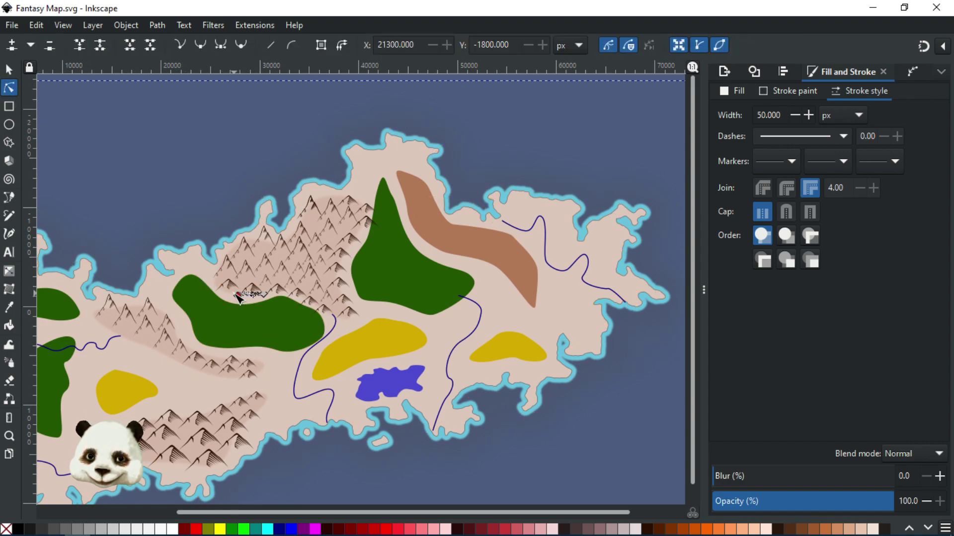
left_click(236, 294)
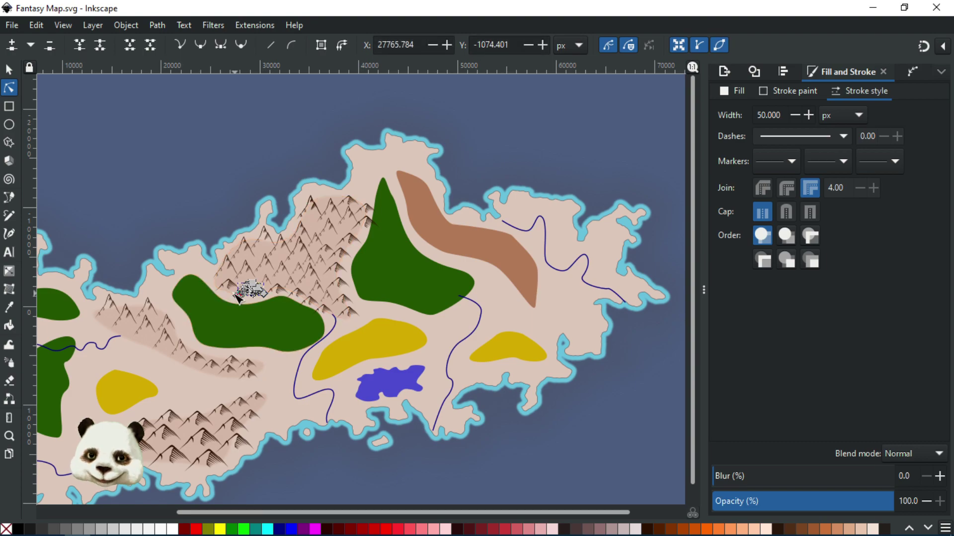
left_click(233, 295)
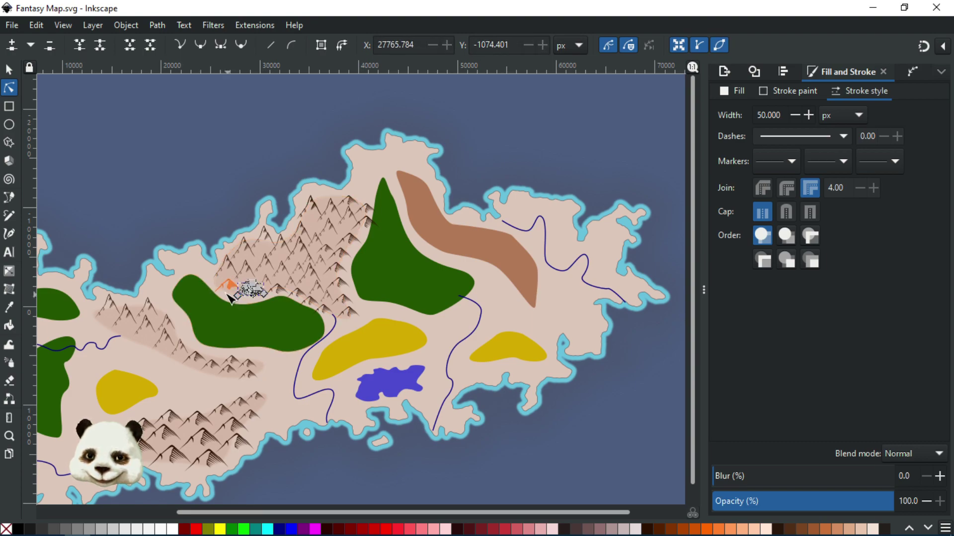
scroll(231, 297, "up", 4)
left_click(243, 301)
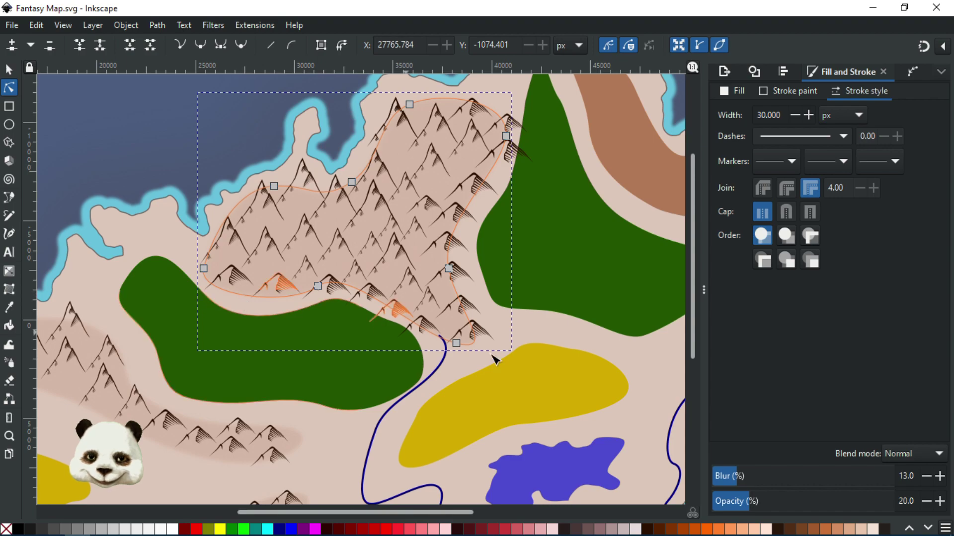
left_click(793, 501)
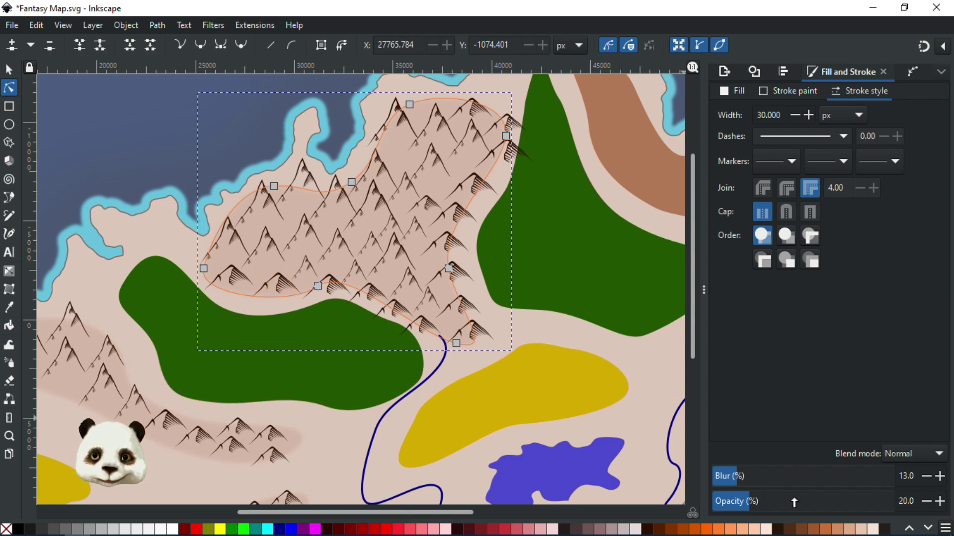
left_click(793, 502)
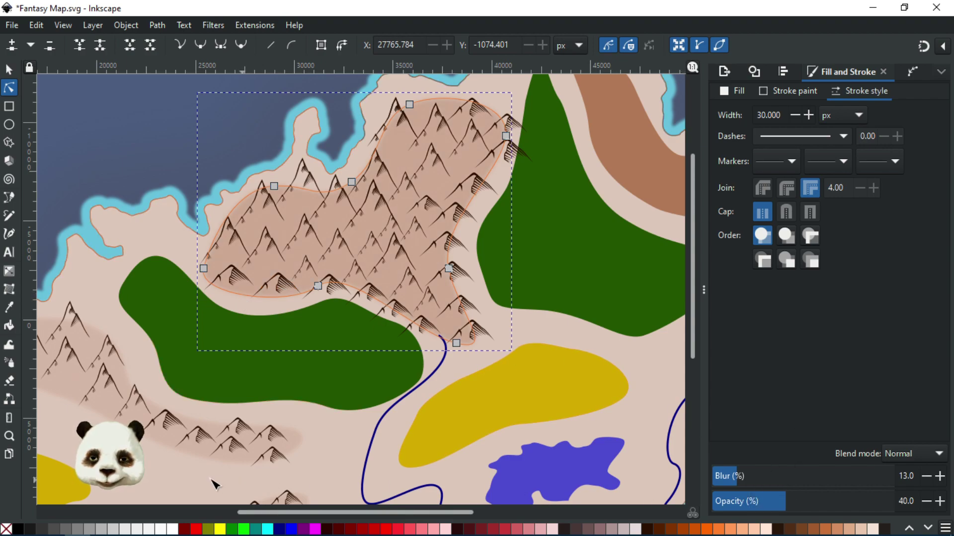
- Raise the opacity of the western mountain range's shading so it looks slightly darker behind the peaks
left_click_drag(151, 460, 394, 317)
left_click(359, 284)
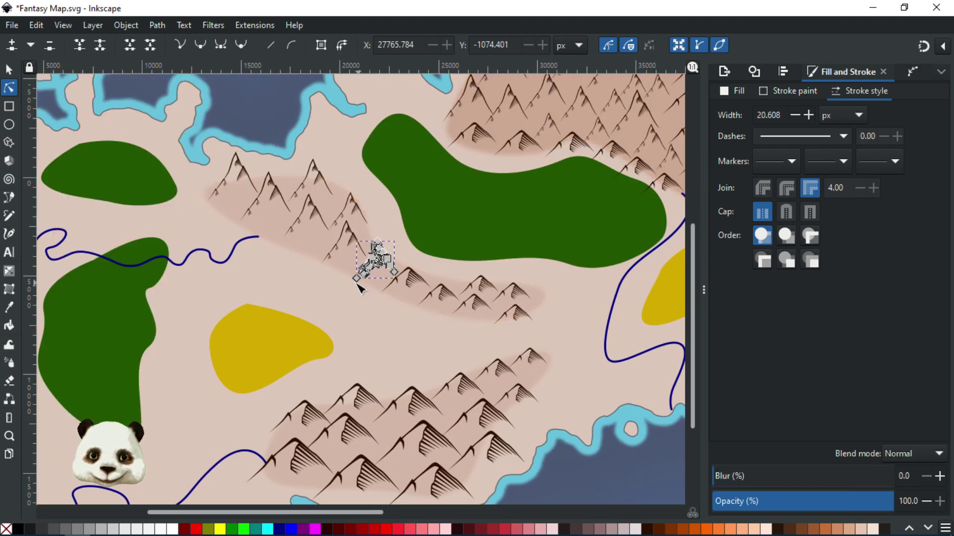
left_click(298, 256)
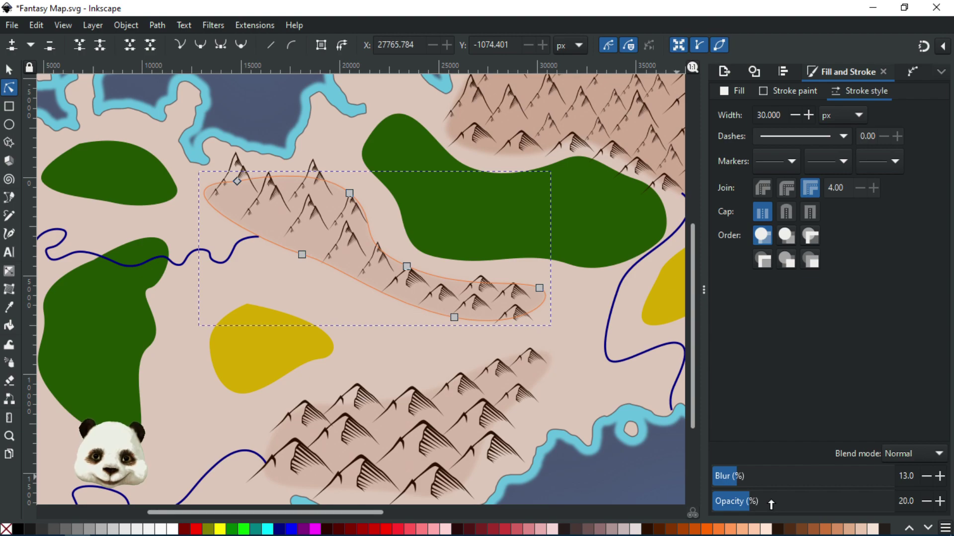
left_click(254, 128)
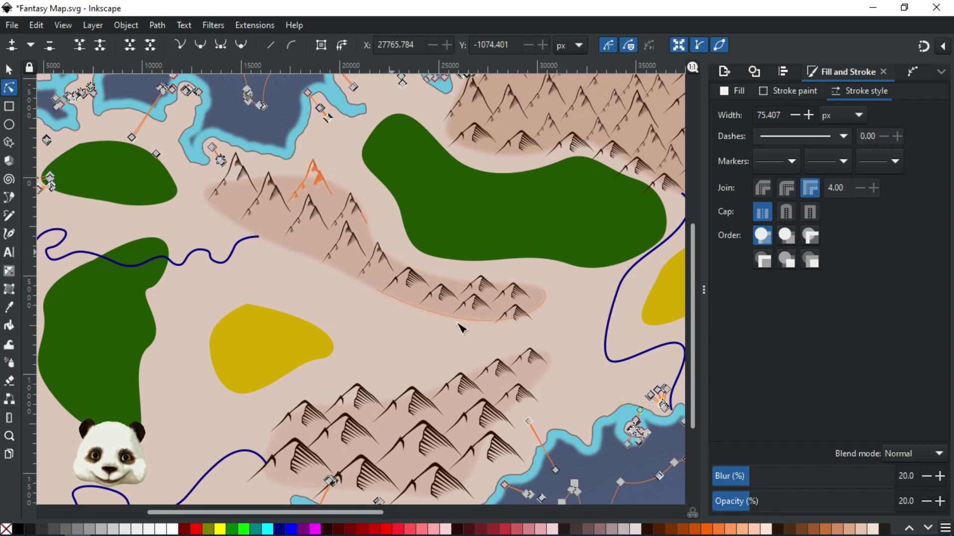
scroll(442, 310, "down", 2)
left_click(594, 512)
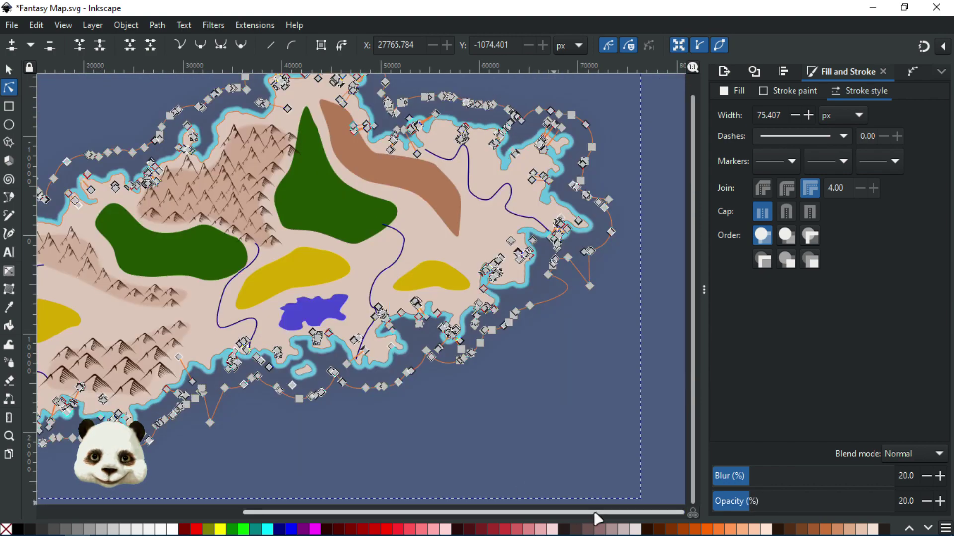
left_click(431, 444)
left_click_drag(279, 460, 447, 492)
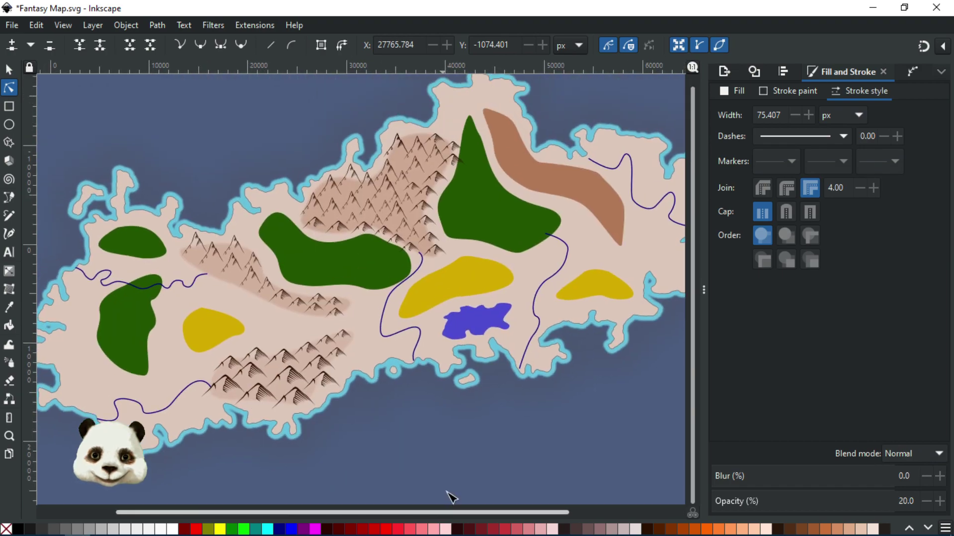
- Set the opacity of the shading beneath the northern mountain range to 30%
scroll(454, 477, "down", 2)
scroll(459, 467, "up", 2)
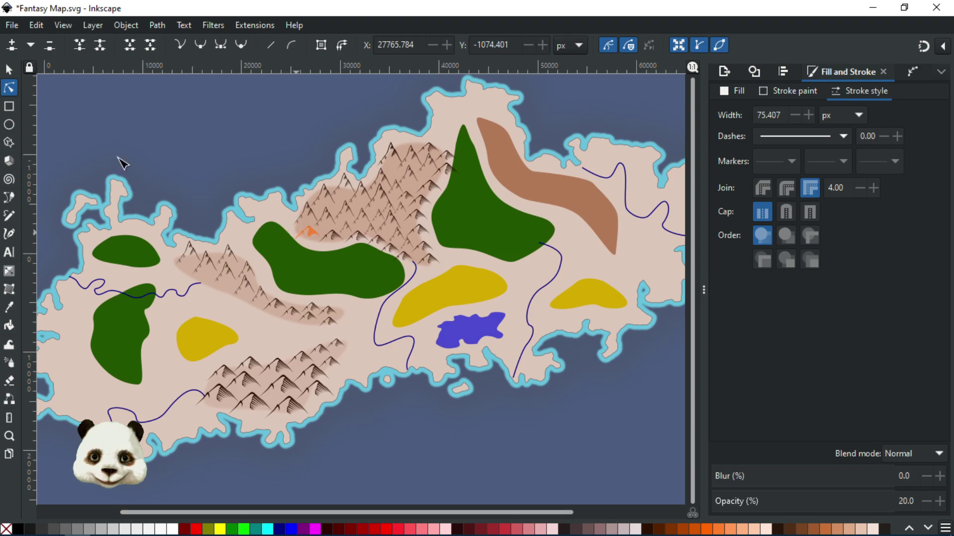
key("s")
left_click(322, 230)
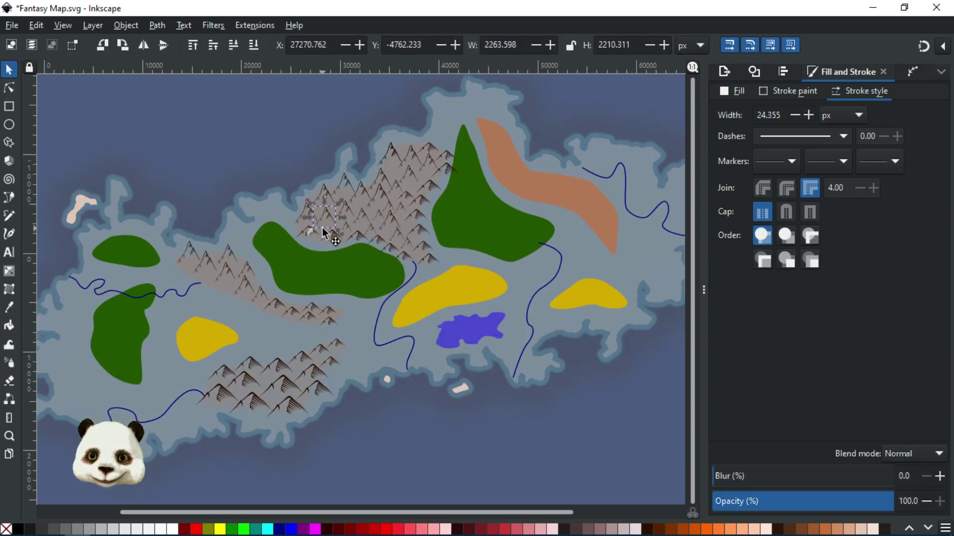
left_click(325, 229, "alt")
left_click(326, 231, "alt")
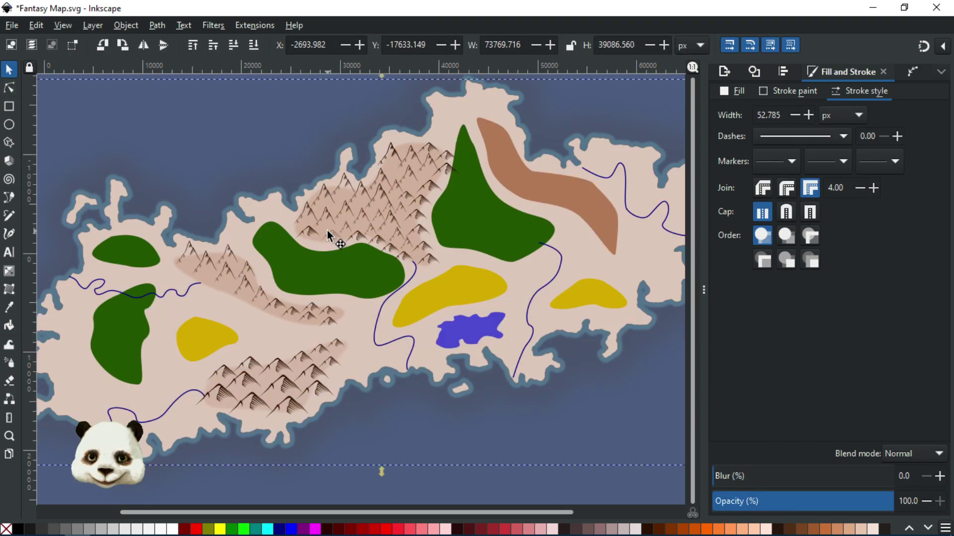
left_click(327, 230, "alt")
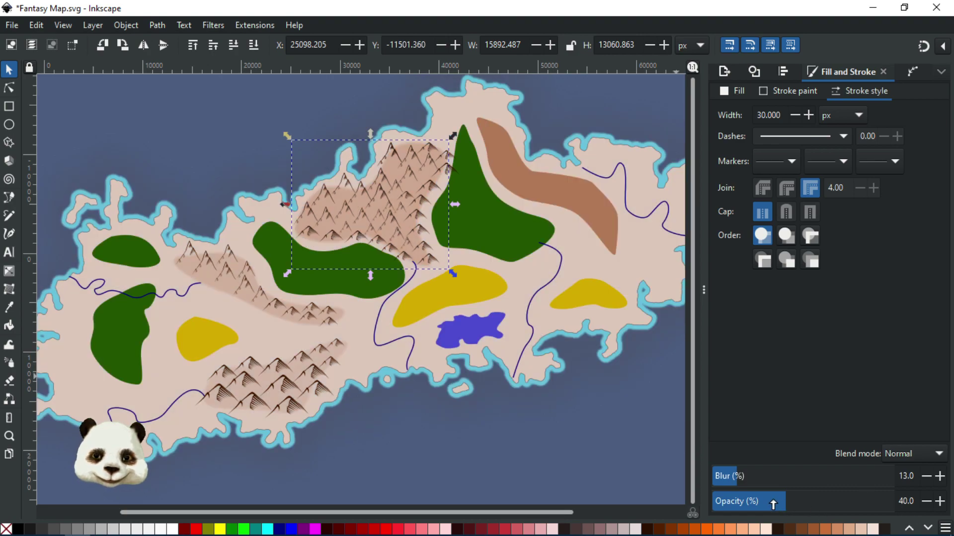
mouse_move(774, 504)
left_mouse_down()
mouse_move(788, 502)
mouse_move(769, 502)
left_mouse_up()
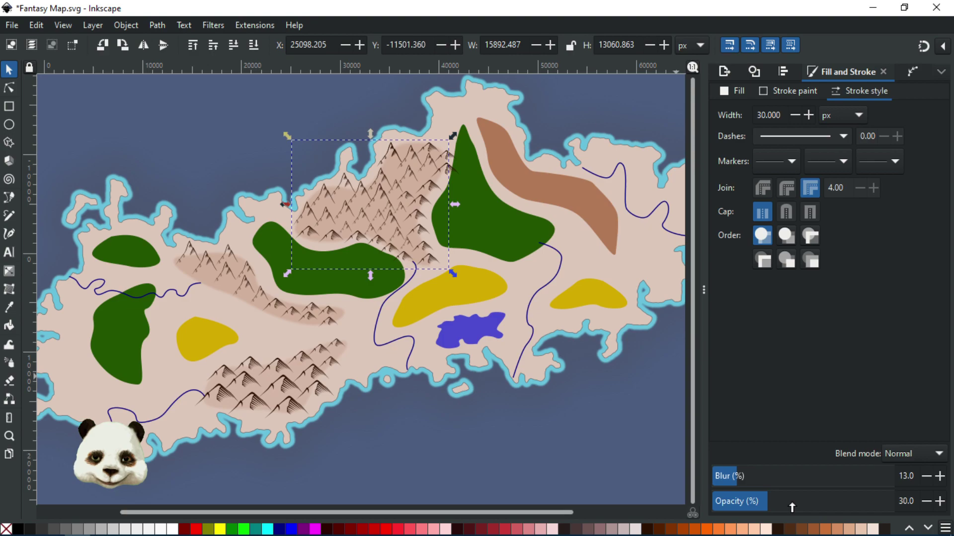
left_click(580, 485)
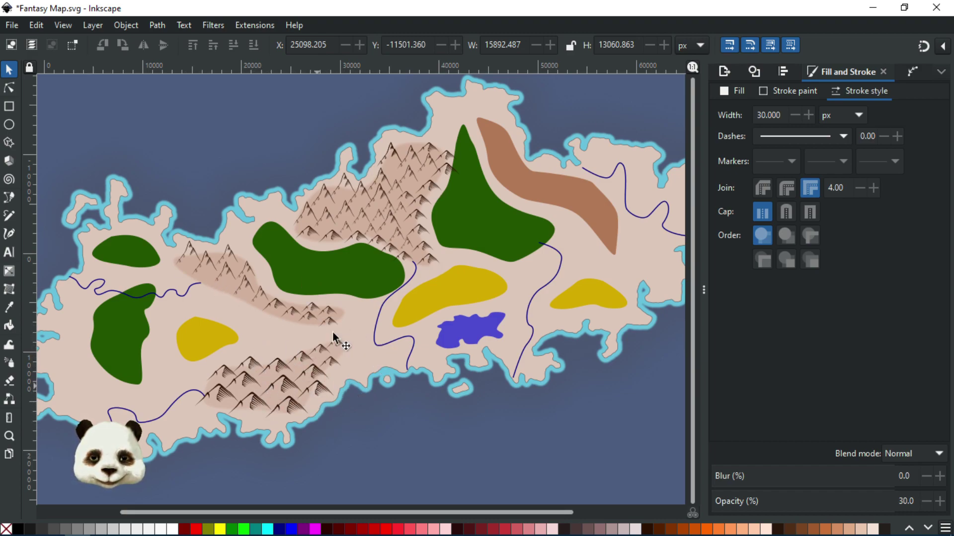
- Save the map with the adjusted mountain shading
left_click_drag(423, 408, 372, 427)
key("ctrl+s")
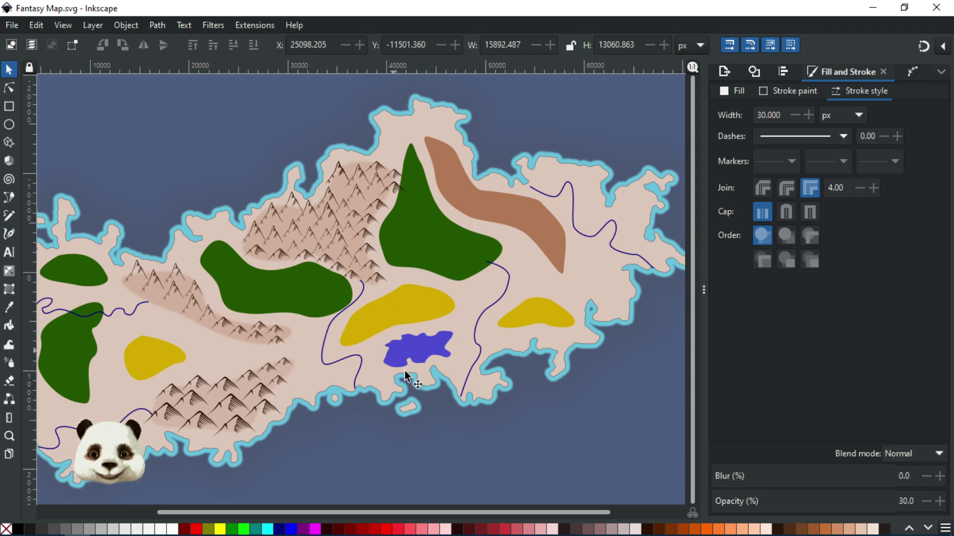
left_click_drag(448, 446, 524, 473)
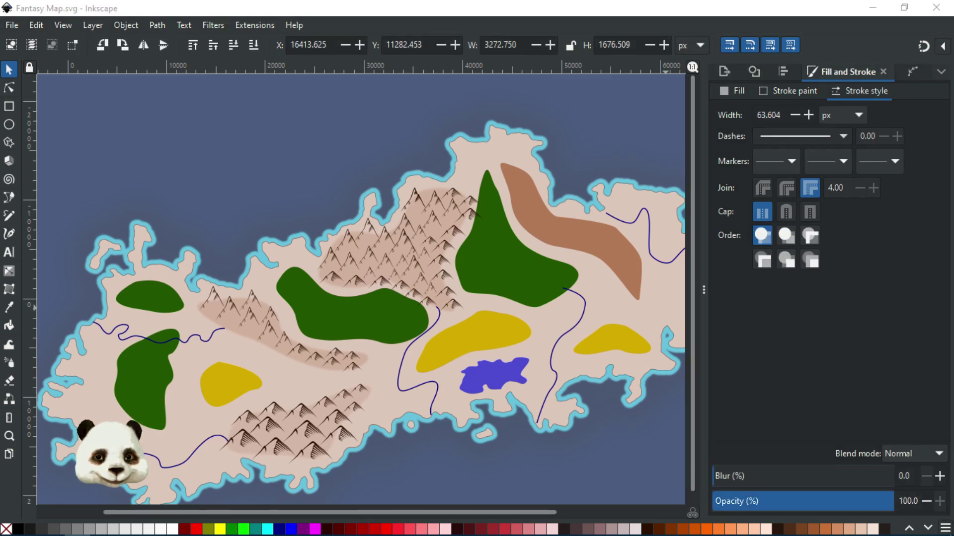
- Group the southern range's mountains into one object and save the map
left_click(234, 404)
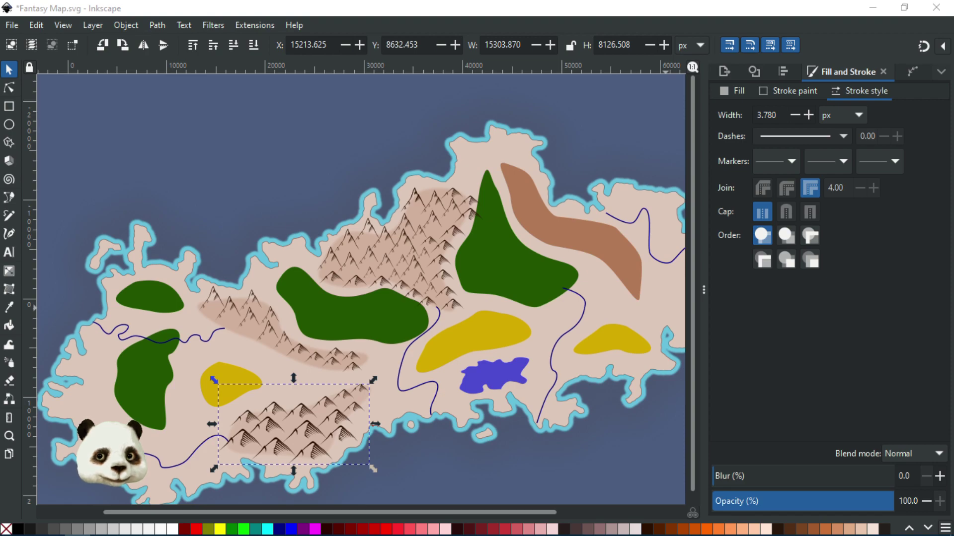
key("ctrl+s")
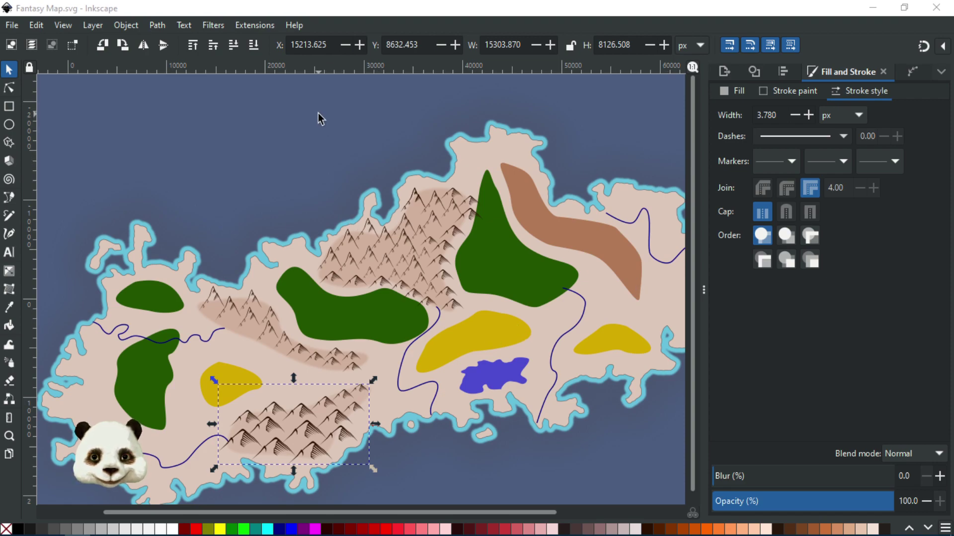
key("Escape")
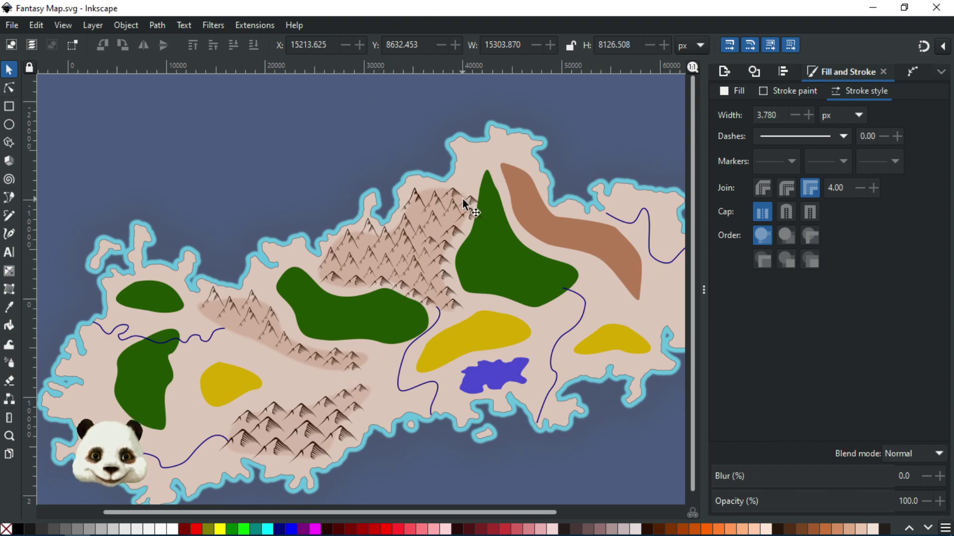
- Copy the northern range's tall peak to the eastern brown strip's upper end, placing one copy about 4011 px wide and one about 3649 px wide
left_click(412, 199)
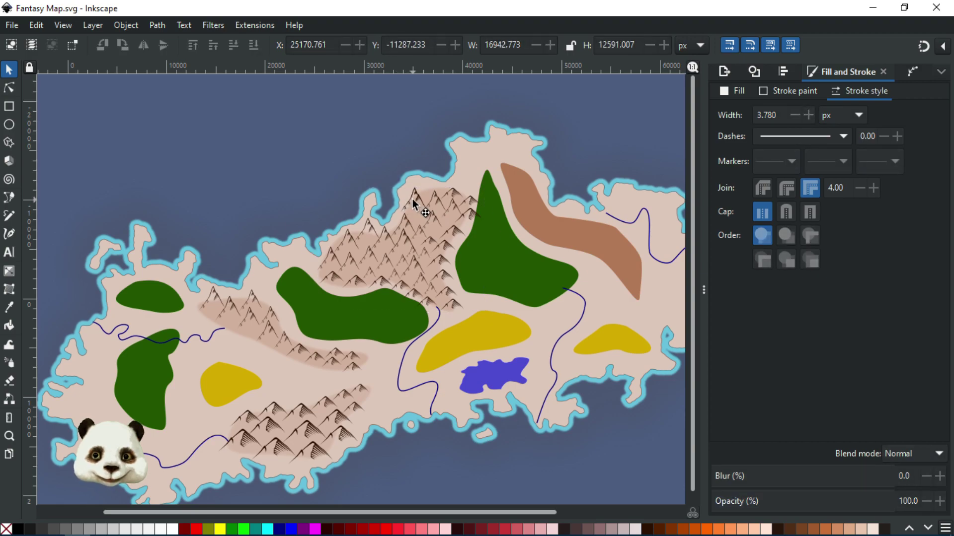
left_click(413, 198, "ctrl")
left_click_drag(412, 200, 548, 152)
scroll(547, 152, "up", 3)
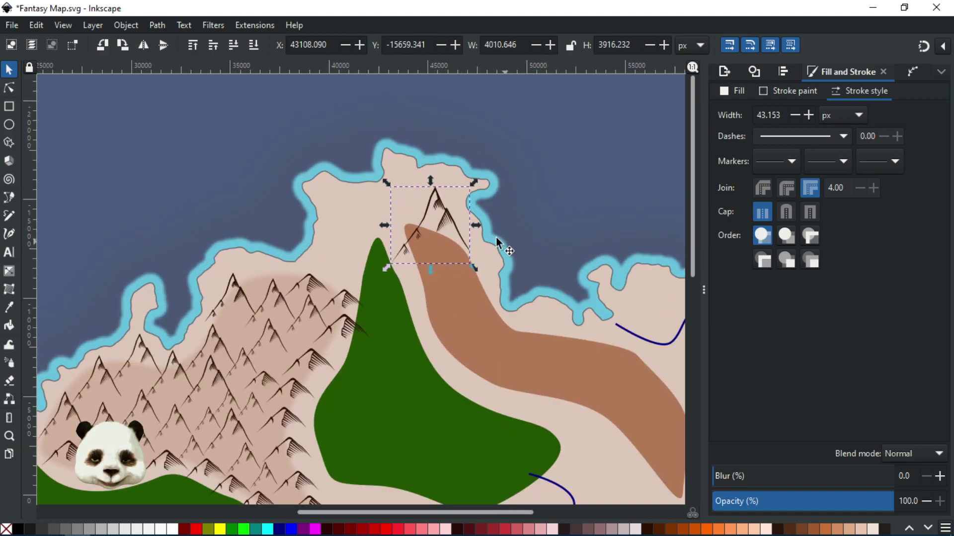
left_click_drag(448, 218, 461, 270)
left_click_drag(487, 231, 483, 239)
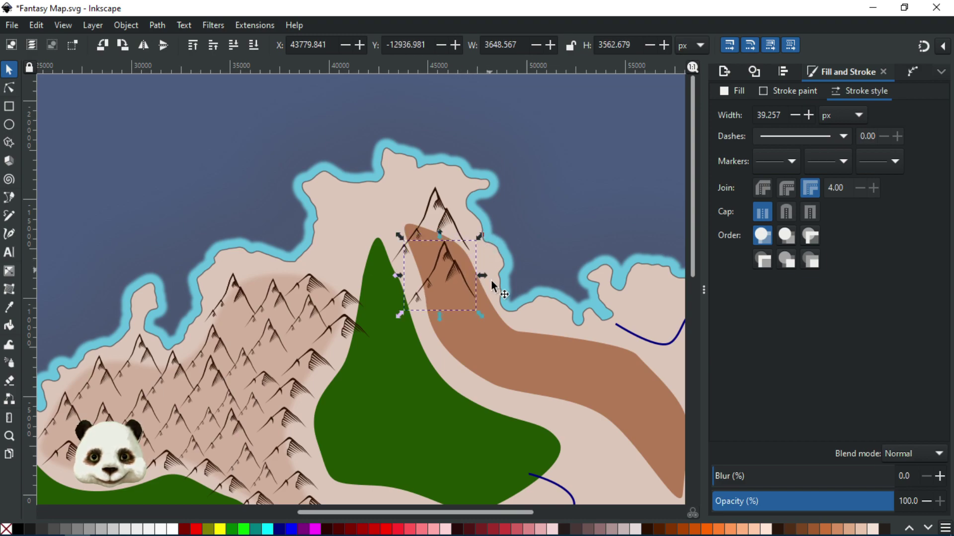
- Set the eastern brown strip's blur to 13% and its opacity to 30%
left_click(504, 356)
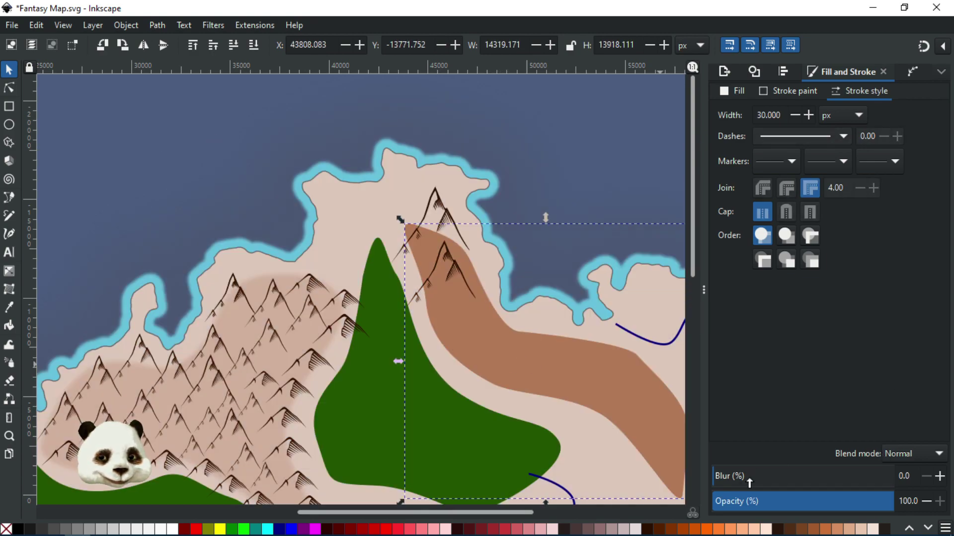
double_click(905, 476)
type("13")
key("Tab")
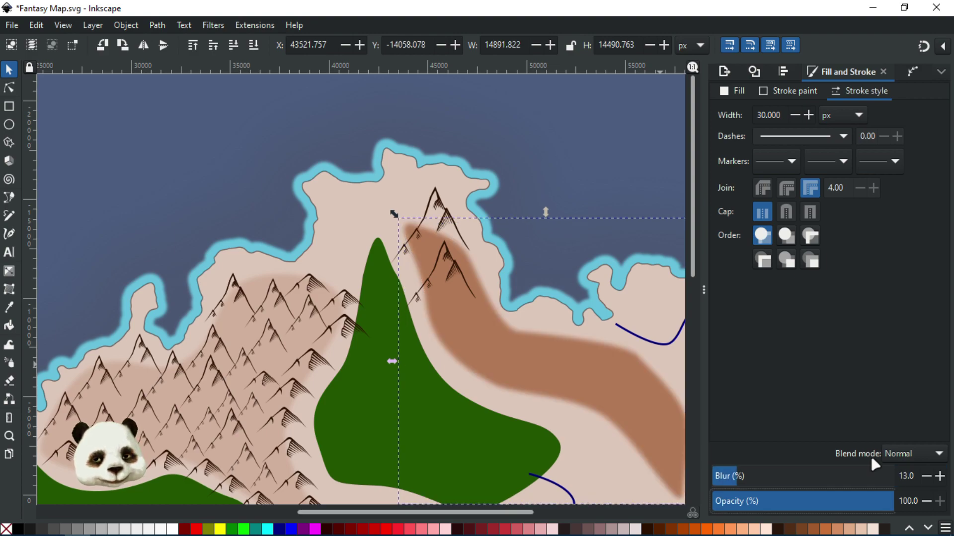
key("Tab")
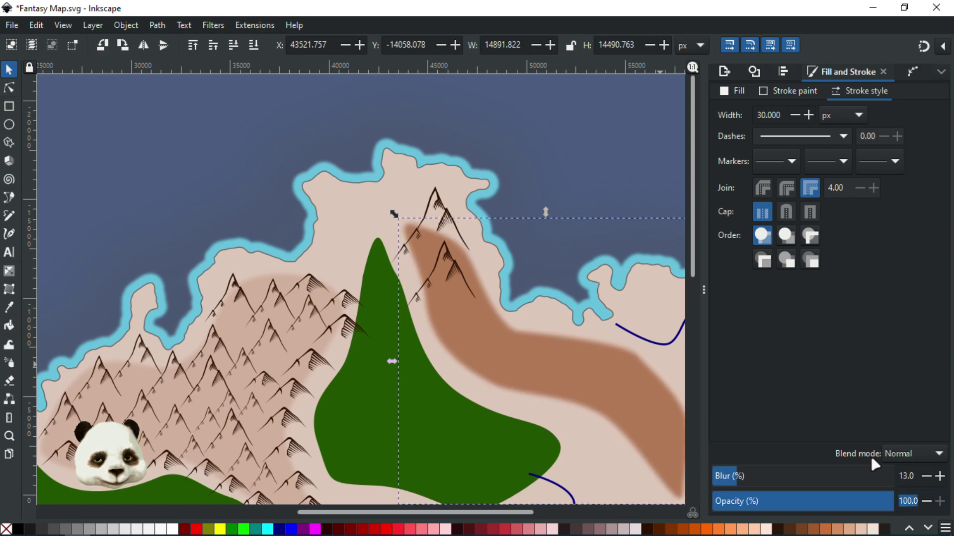
type("30")
key("Return")
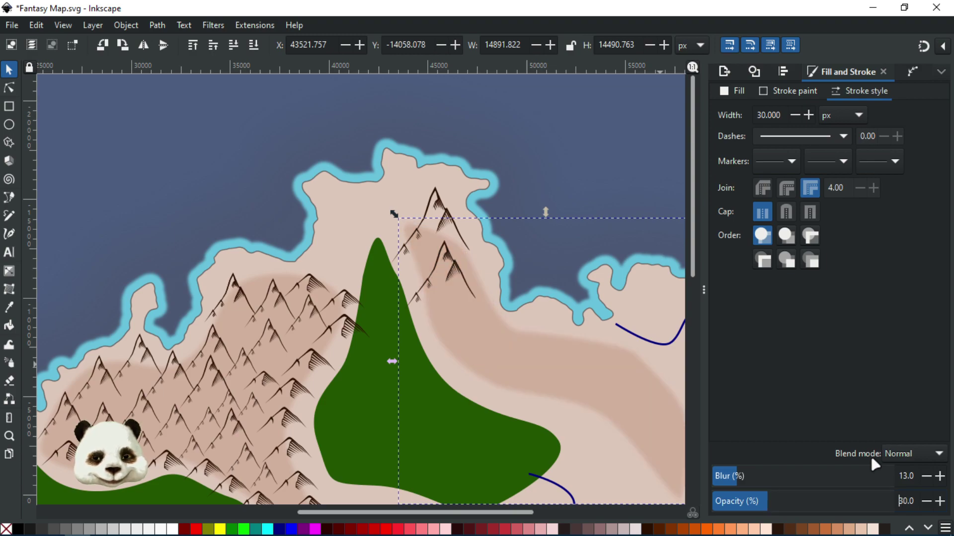
left_click(529, 180)
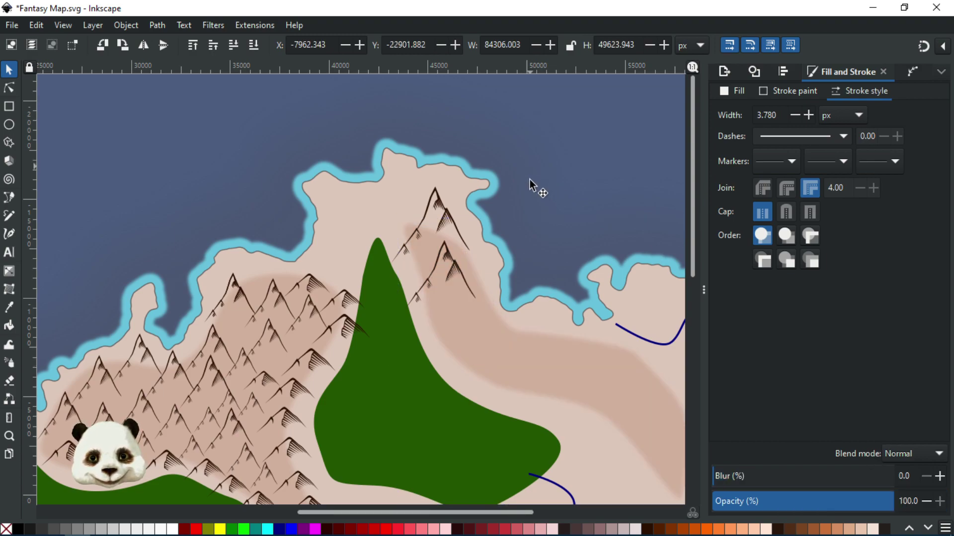
- Add peak copies about 3649 px wide down the eastern shading, and smaller ones about 2120 px and 1324 px wide beside its northernmost peak
left_click(452, 256)
left_click_drag(469, 289, 525, 361)
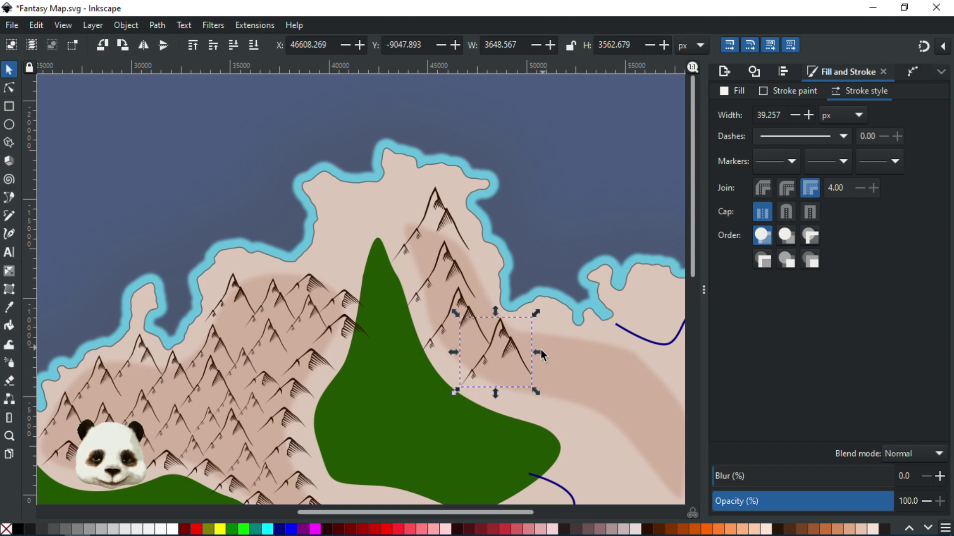
left_click_drag(508, 329, 425, 189)
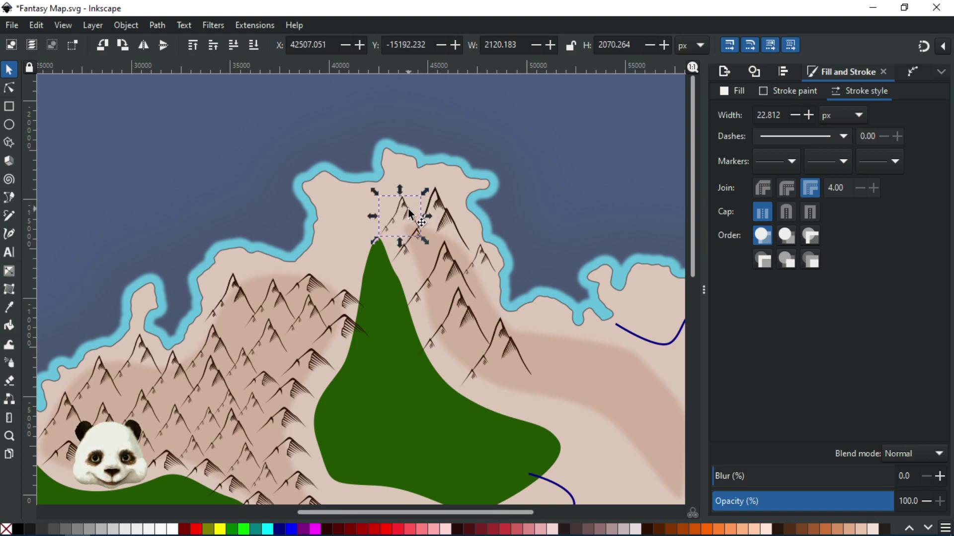
left_click_drag(407, 210, 427, 182)
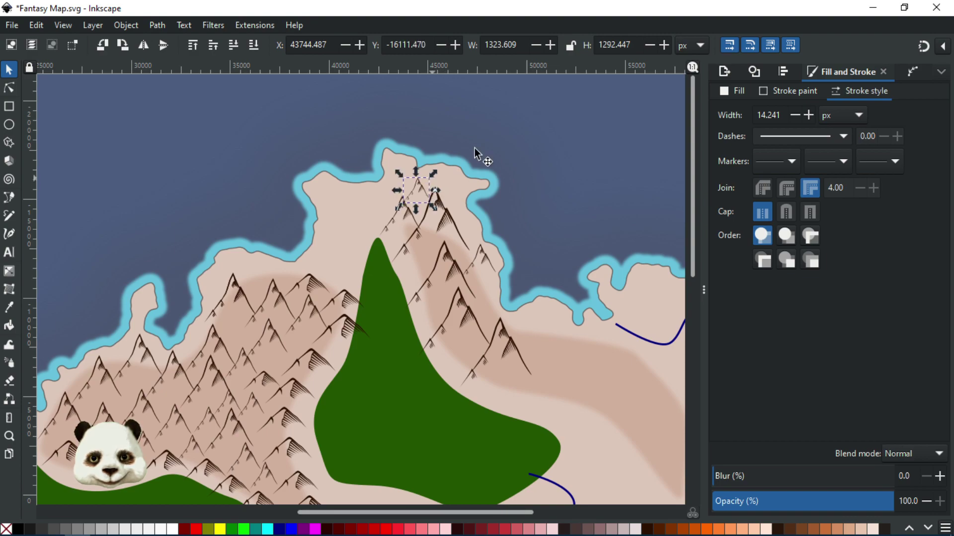
- Add two small peak copies, about 1613 px and about 1366 px wide, on either side of the eastern strip's tall peaks
left_click(428, 182)
left_click(423, 190, "alt")
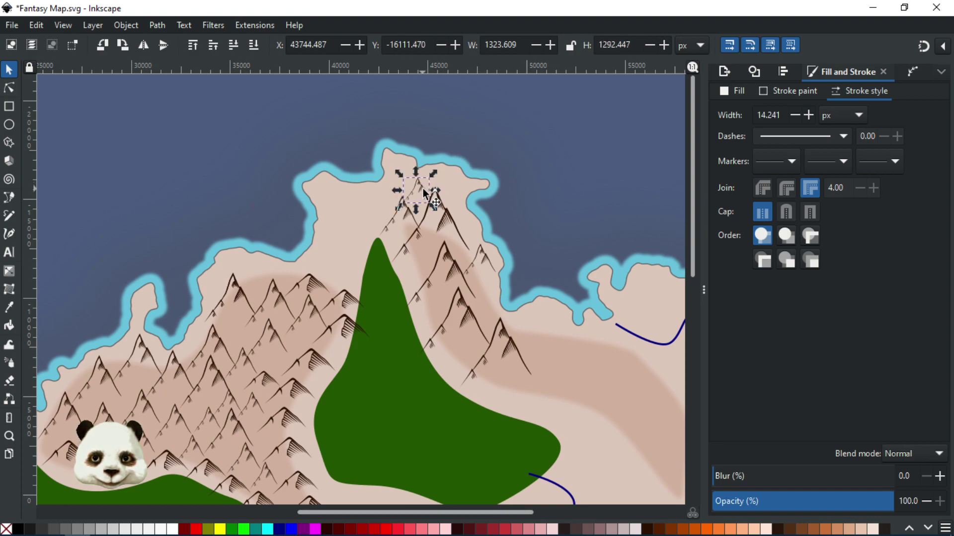
mouse_move(423, 190)
left_mouse_down()
mouse_move(424, 281)
mouse_move(438, 247)
left_mouse_up()
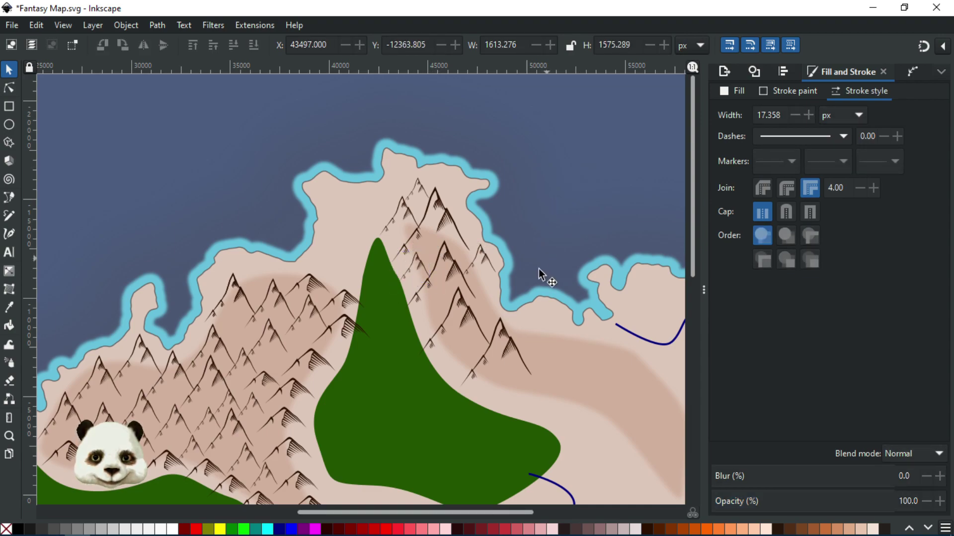
mouse_move(418, 264)
left_mouse_down()
mouse_move(490, 299)
mouse_move(502, 285)
left_mouse_up()
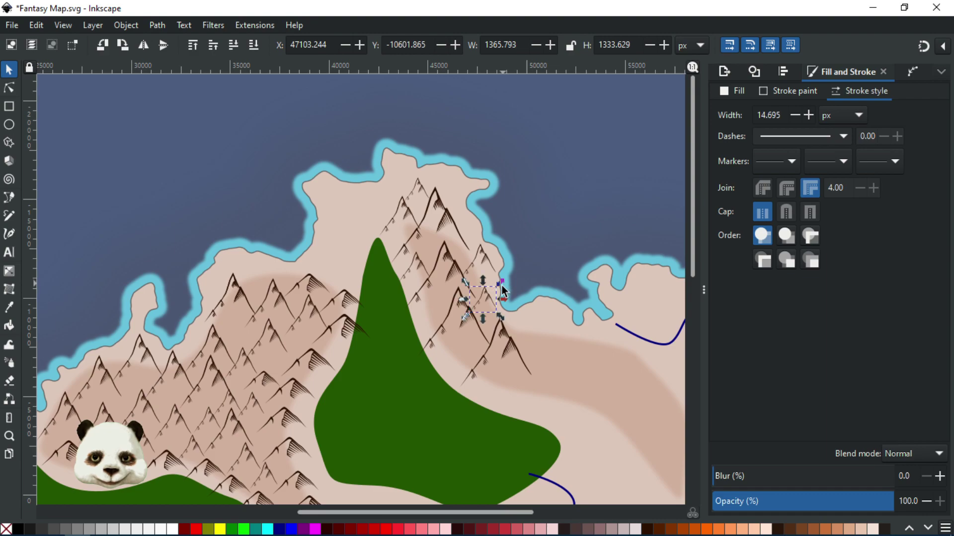
scroll(564, 208, "down", 2)
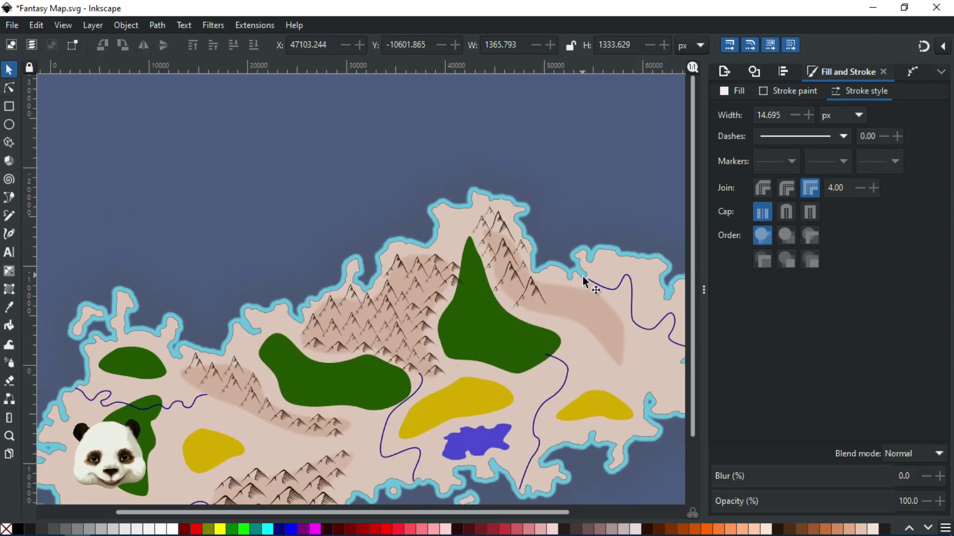
scroll(576, 273, "down", 1)
scroll(564, 263, "up", 3)
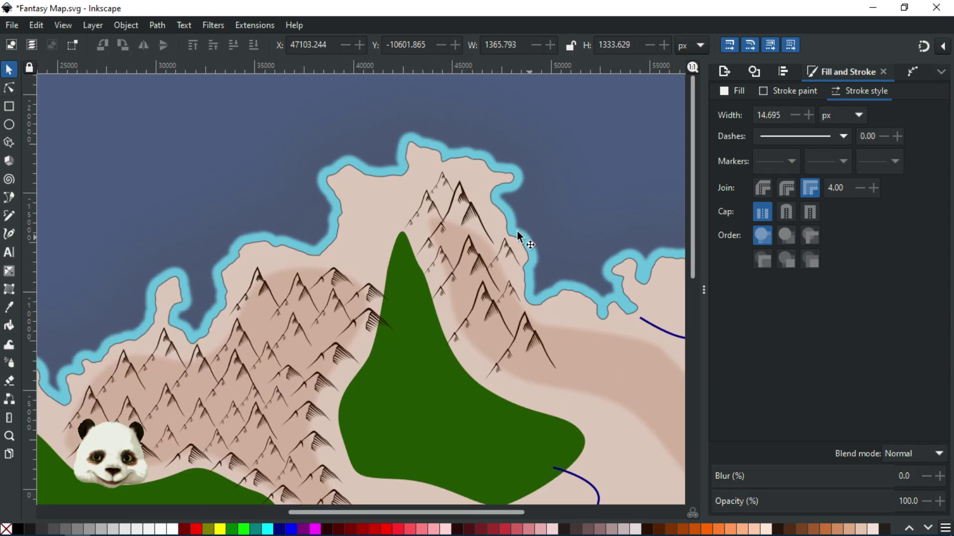
- Enlarge the small coastal peak on the upper eastern strip to about 1802 px wide
left_click(499, 254)
left_click_drag(502, 247, 500, 244)
left_click(580, 186)
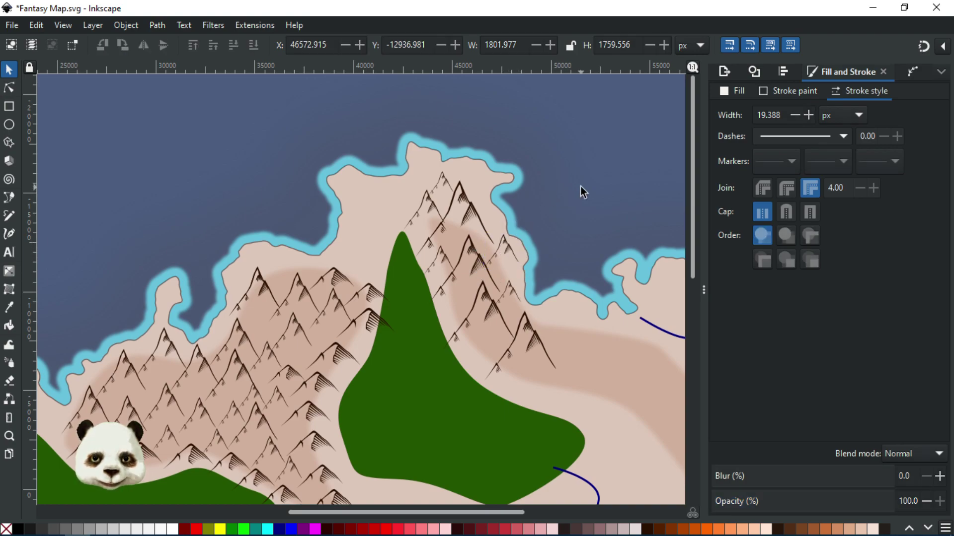
- Shift the 2120 px wide peak near the forest's tip slightly west and adjust the neighbouring small peaks
left_click(480, 222)
double_click(433, 204)
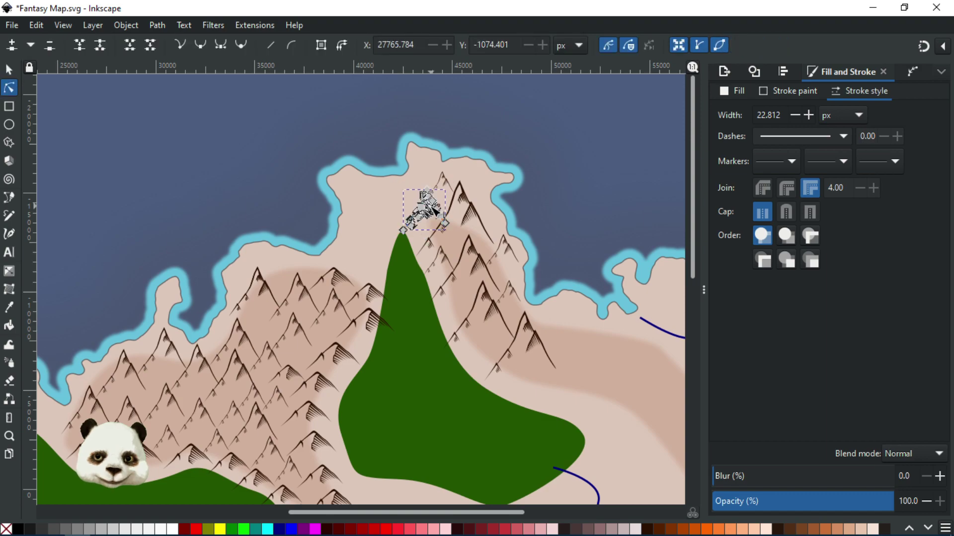
key("s")
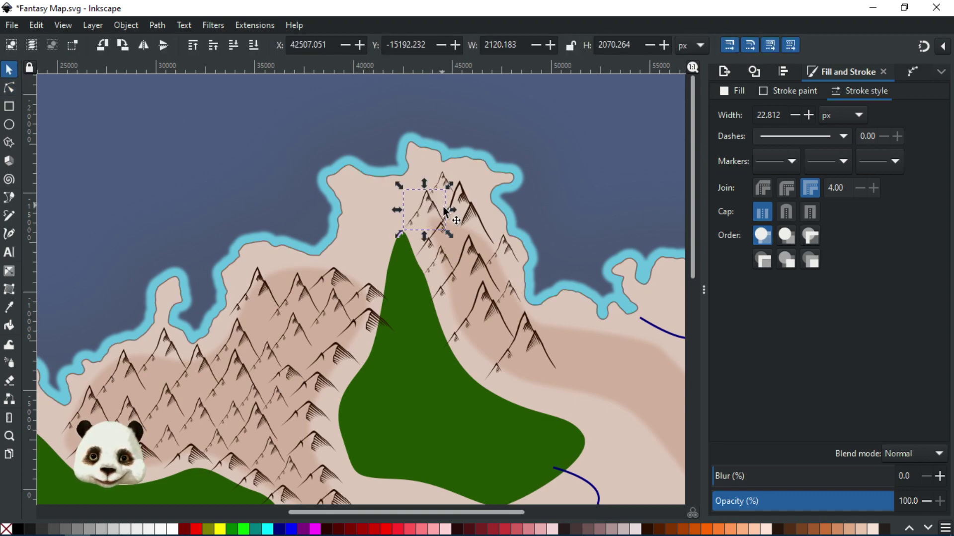
left_click_drag(432, 204, 421, 207)
left_click(442, 175)
left_click(491, 237)
left_click_drag(499, 261, 510, 264)
- Fill the eastern strip's southeastern stretch with peak copies in varied sizes, from about 3468 px down to about 2133 px wide
left_click(538, 347)
mouse_move(500, 305)
left_mouse_down()
mouse_move(343, 195)
mouse_move(371, 235)
mouse_move(364, 244)
left_mouse_up()
left_click_drag(380, 206, 383, 210)
left_click_drag(357, 241, 416, 257)
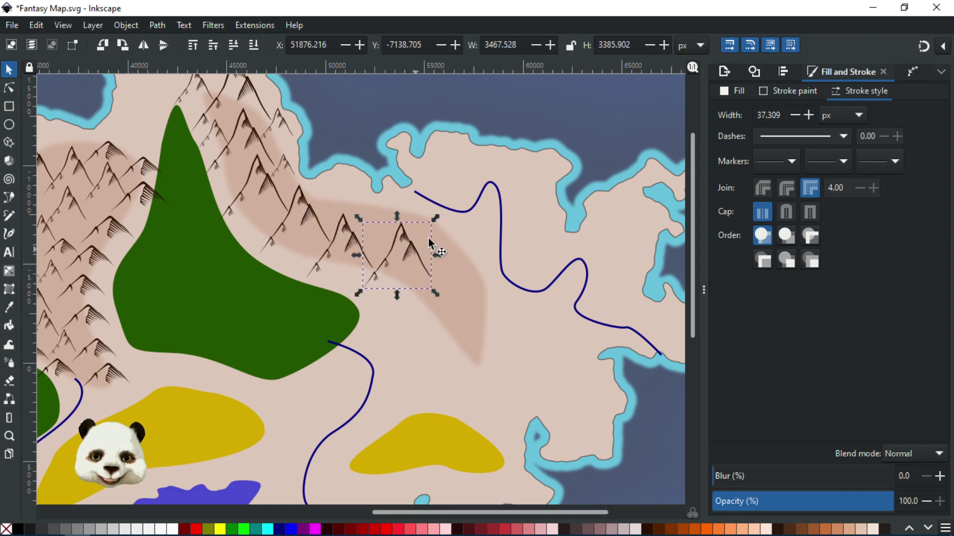
left_click_drag(435, 221, 452, 286)
left_click_drag(470, 255, 475, 250)
mouse_move(451, 279)
left_mouse_down()
mouse_move(461, 316)
mouse_move(480, 291)
mouse_move(449, 320)
mouse_move(406, 207)
mouse_move(360, 194)
mouse_move(377, 174)
mouse_move(400, 212)
mouse_move(450, 233)
mouse_move(466, 216)
mouse_move(490, 300)
mouse_move(487, 352)
mouse_move(506, 328)
mouse_move(483, 360)
mouse_move(374, 297)
mouse_move(448, 368)
left_mouse_up()
key("ctrl+s")
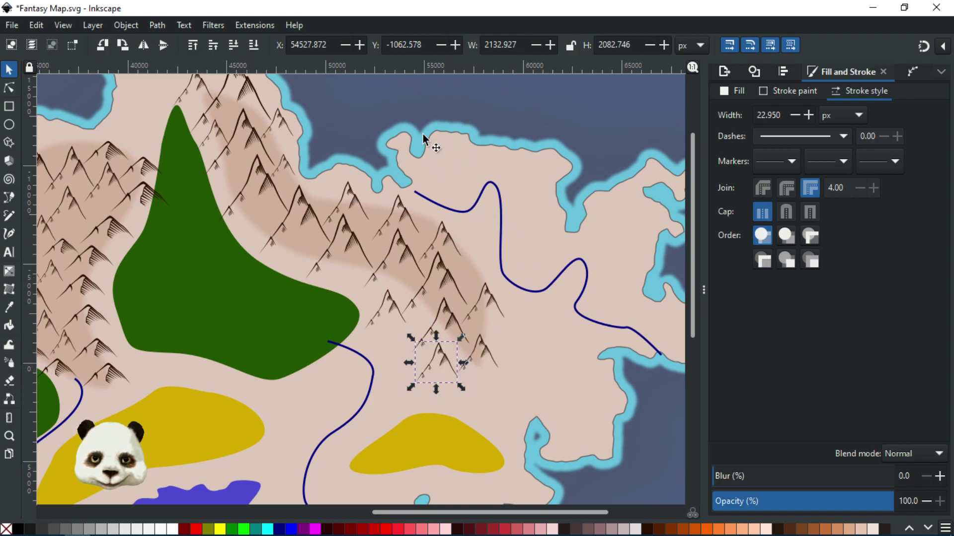
- Delete the southernmost small peak copy lying outside the eastern strip's shading
key("ctrl+a")
key("3")
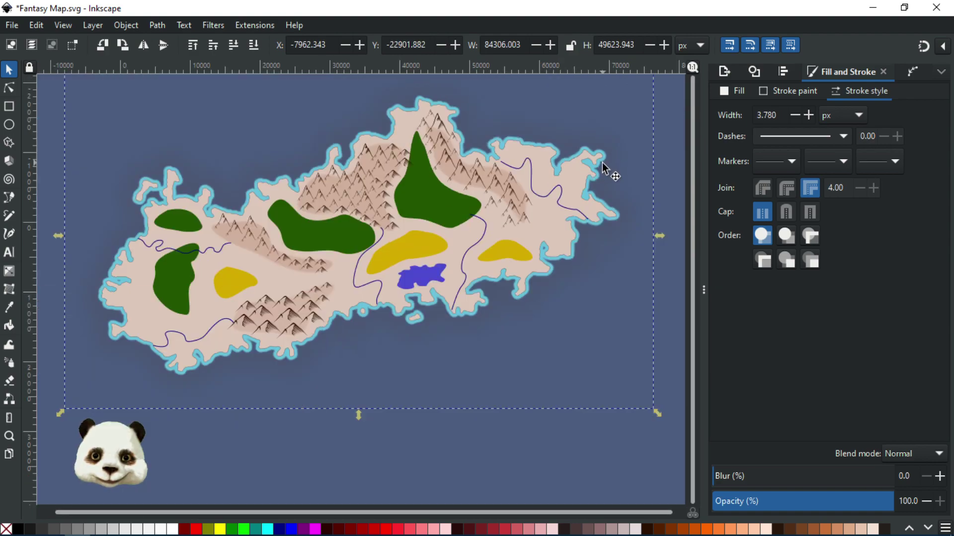
scroll(551, 164, "up", 2, "ctrl")
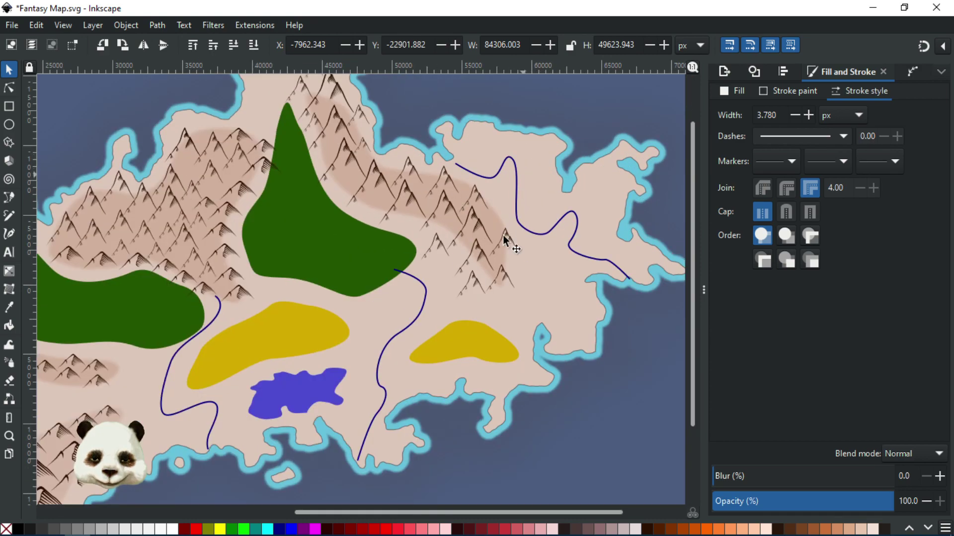
left_click(467, 285)
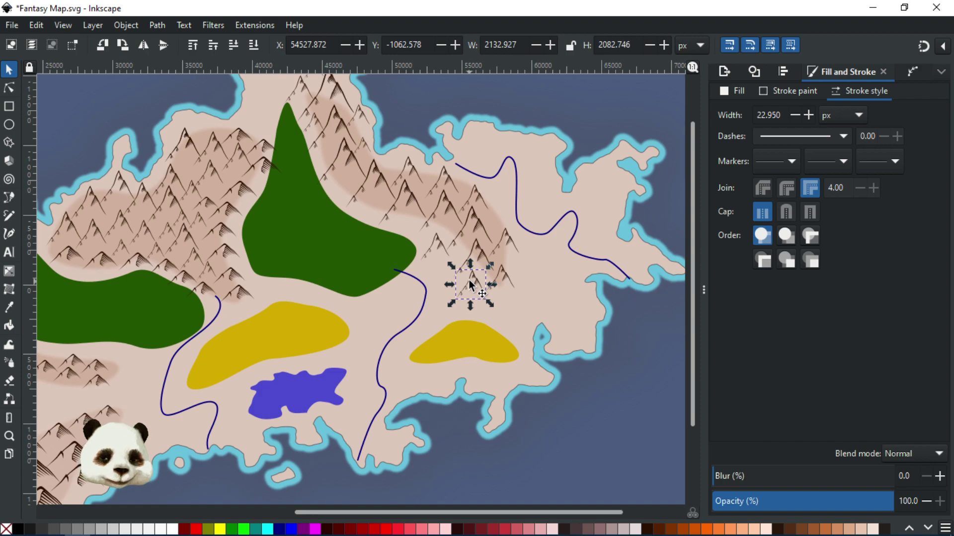
key("Delete")
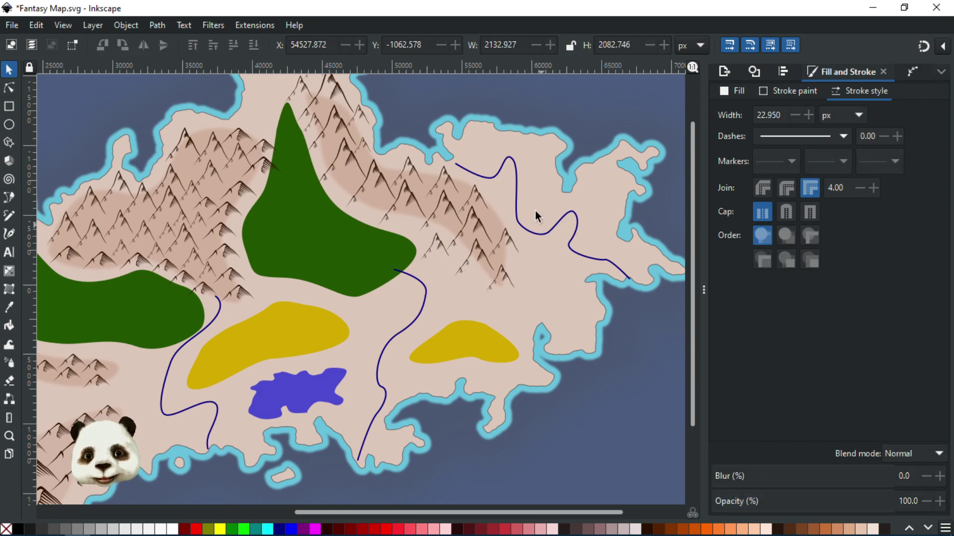
- Enlarge the eastern range's northernmost small peak to about 1677 px wide and adjust its position
scroll(535, 211, "down", 5)
scroll(446, 226, "up", 6)
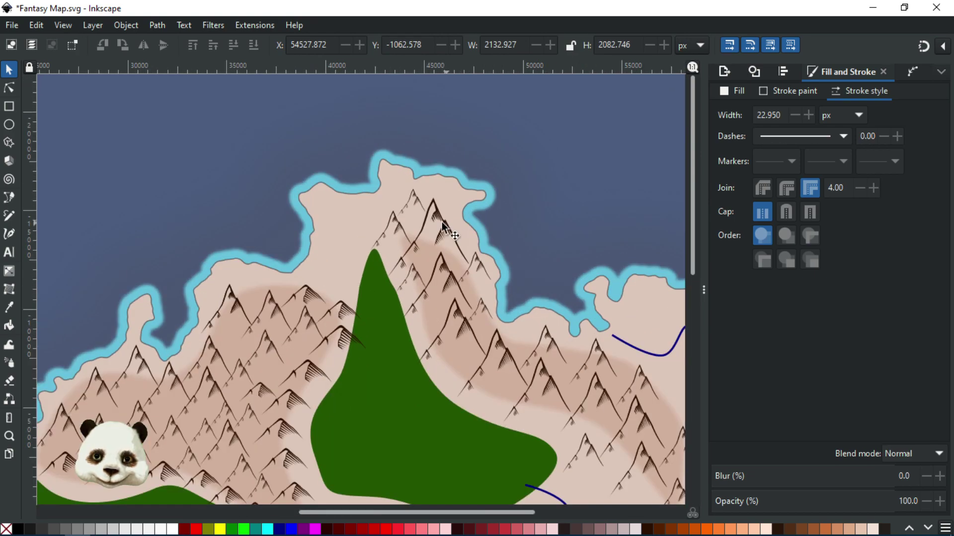
left_click(416, 207)
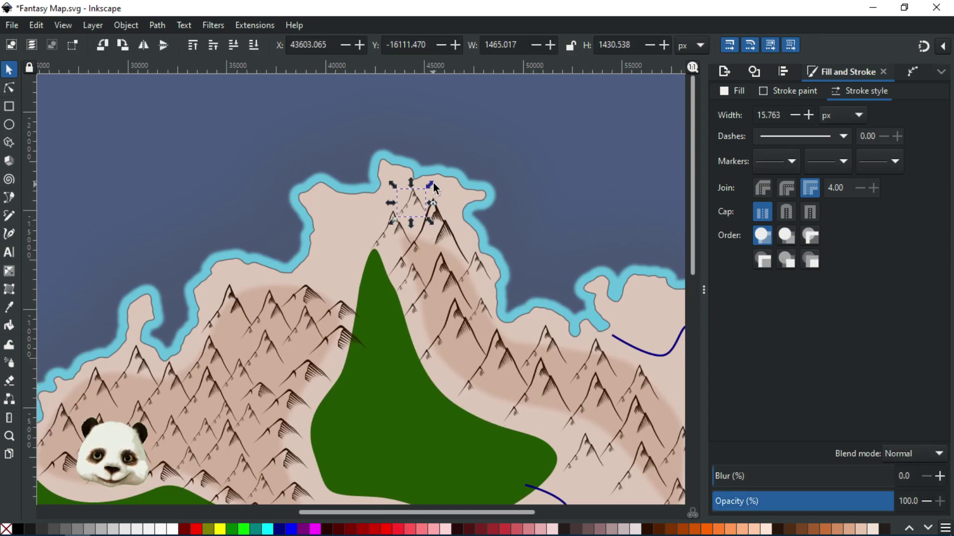
mouse_move(437, 178)
left_mouse_down()
mouse_move(420, 197)
mouse_move(414, 190)
left_mouse_up()
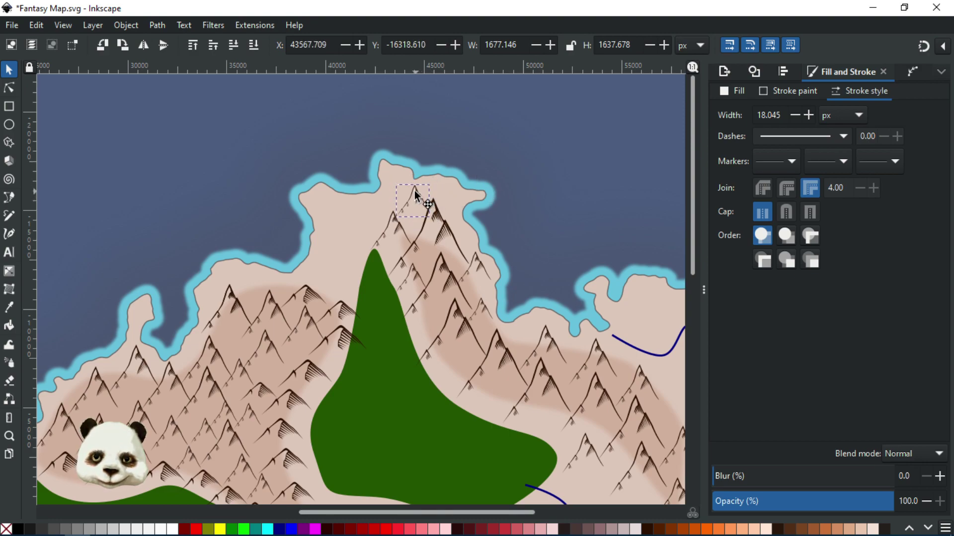
left_click(491, 131)
scroll(517, 149, "down", 3, "ctrl")
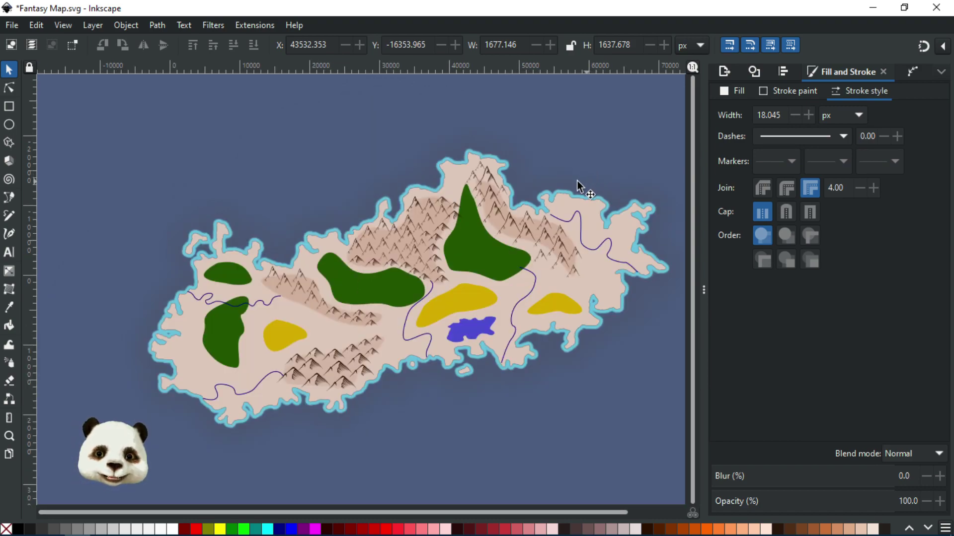
scroll(522, 158, "up", 3, "ctrl")
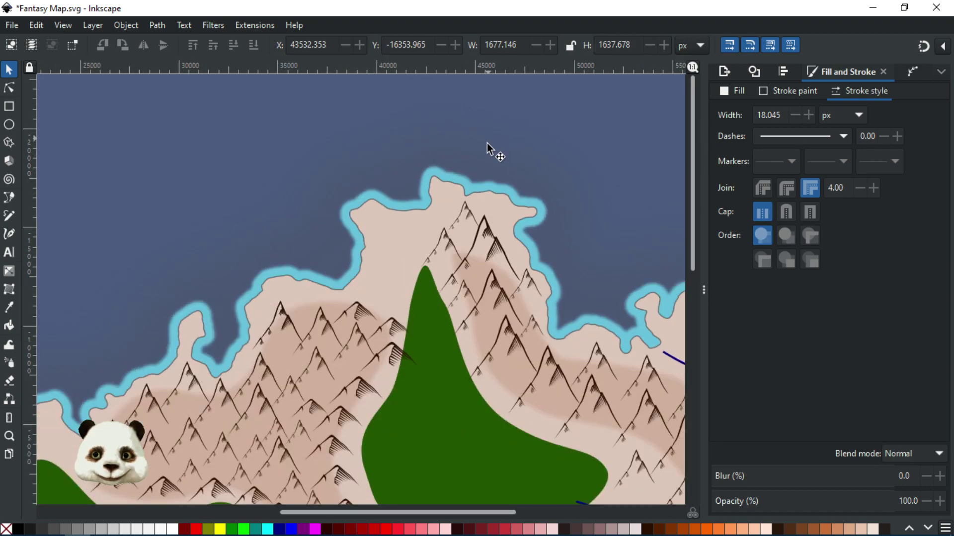
- Set the blur of the eastern strip's brown shading to 30%
left_click(10, 89)
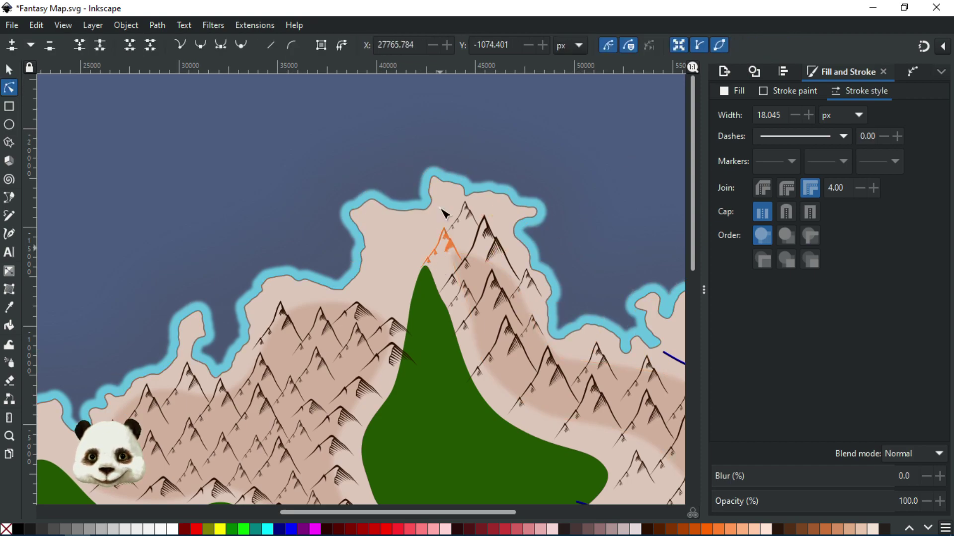
scroll(527, 354, "down", 3, "ctrl")
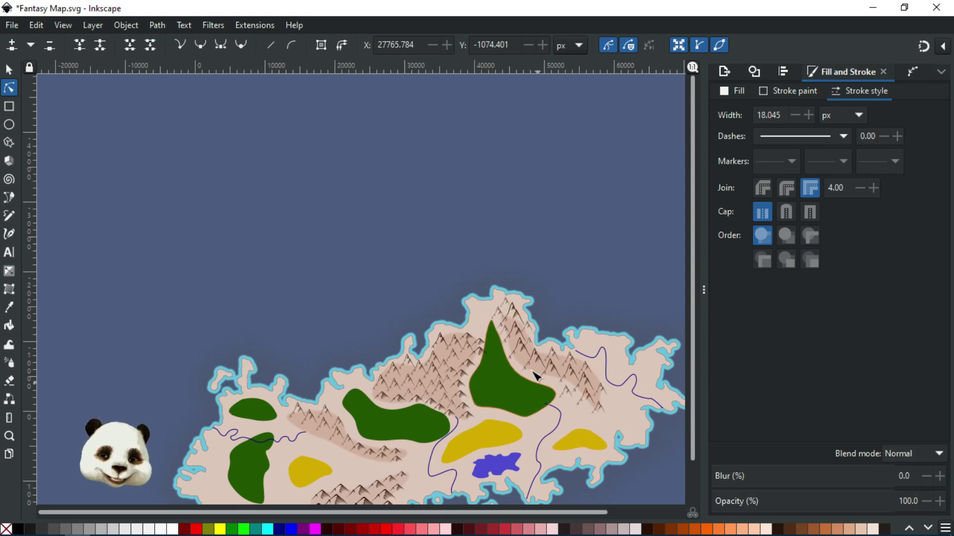
scroll(487, 378, "up", 2, "ctrl")
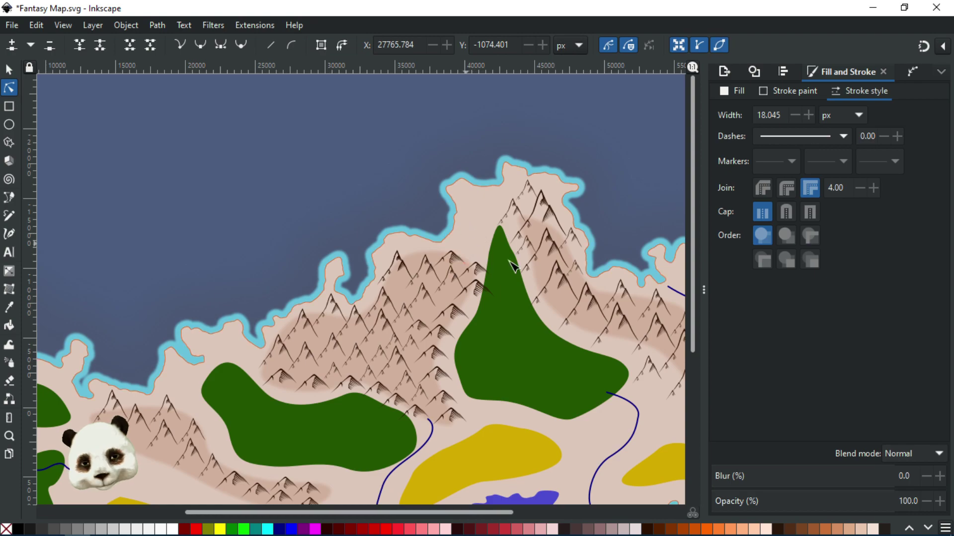
left_click_drag(515, 336, 388, 230)
scroll(451, 313, "down", 2)
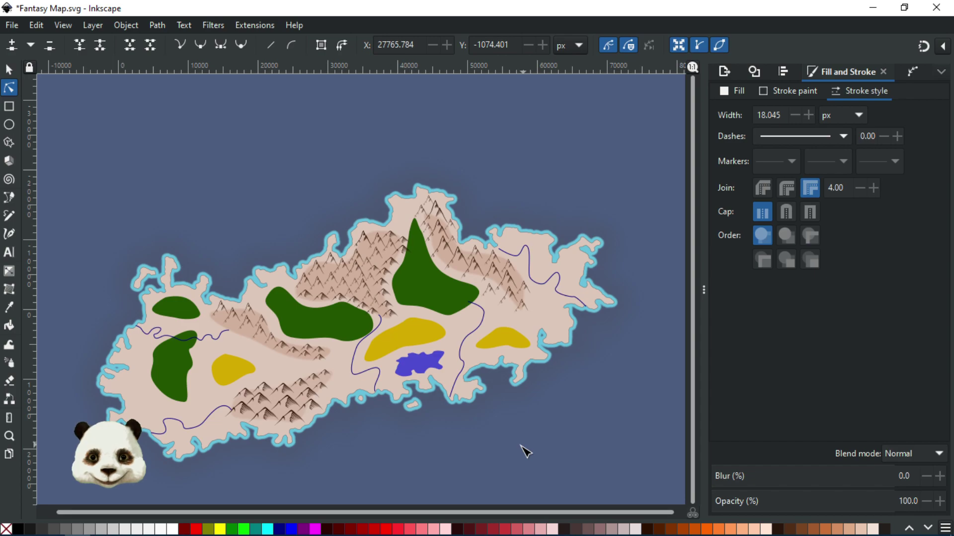
scroll(471, 330, "up", 2)
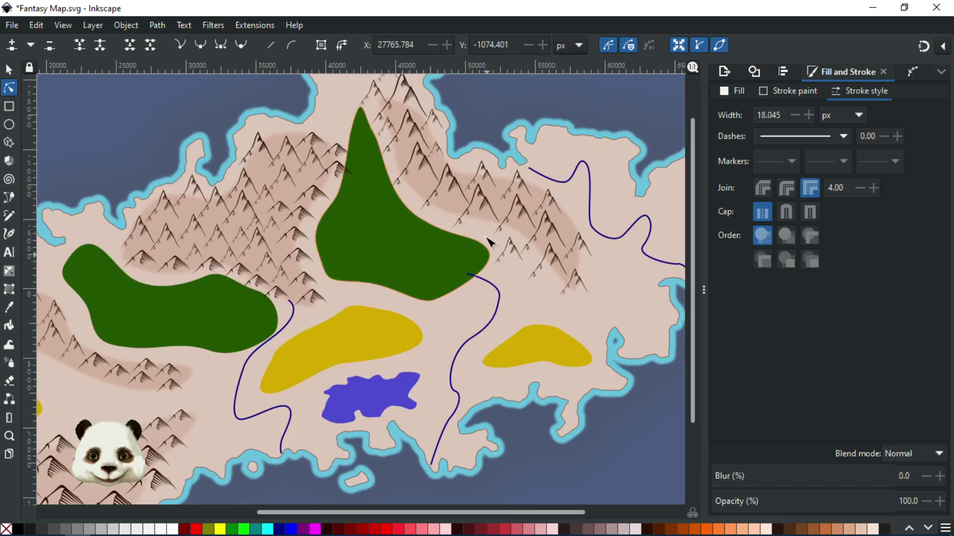
left_click(459, 213)
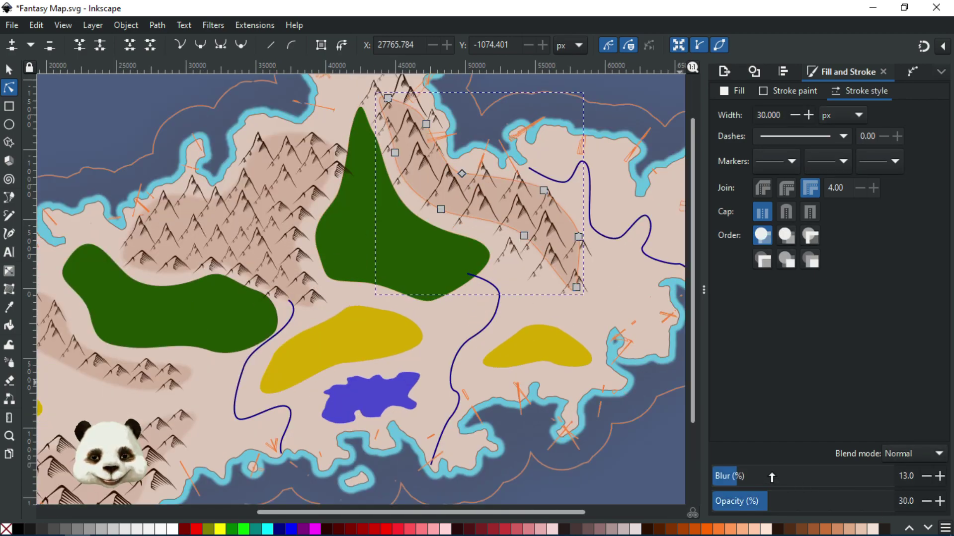
left_click(759, 483)
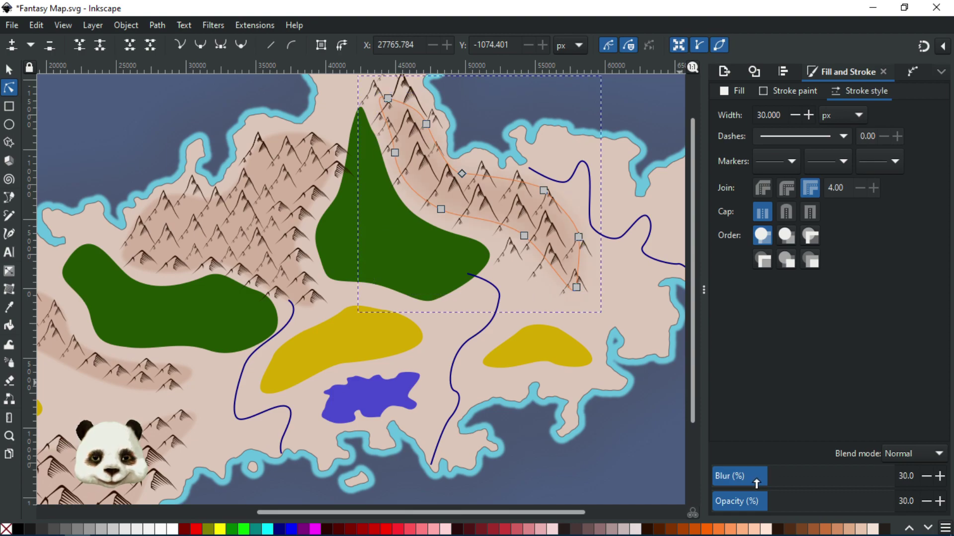
key("Escape")
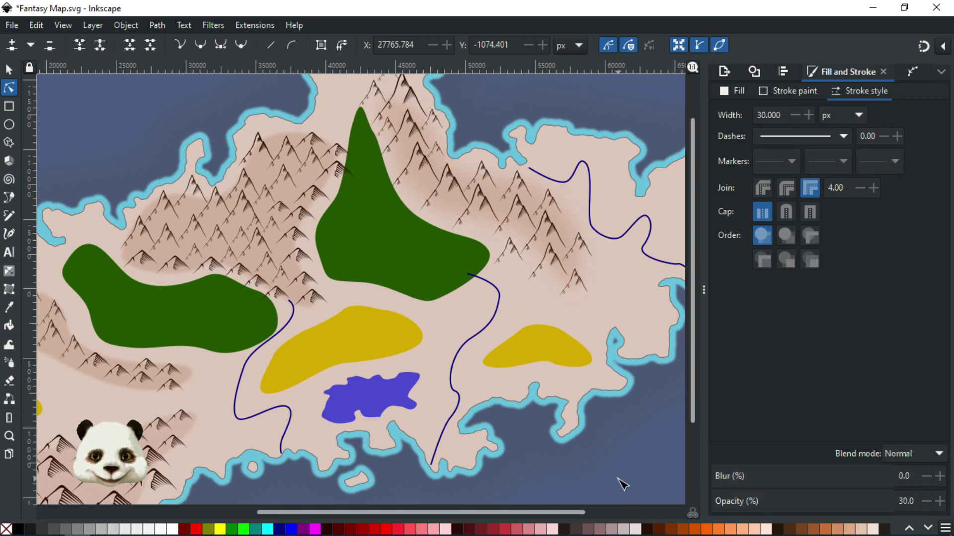
- Reduce the eastern strip shading's blur to 20%
scroll(622, 484, "down", 2)
scroll(623, 485, "up", 1)
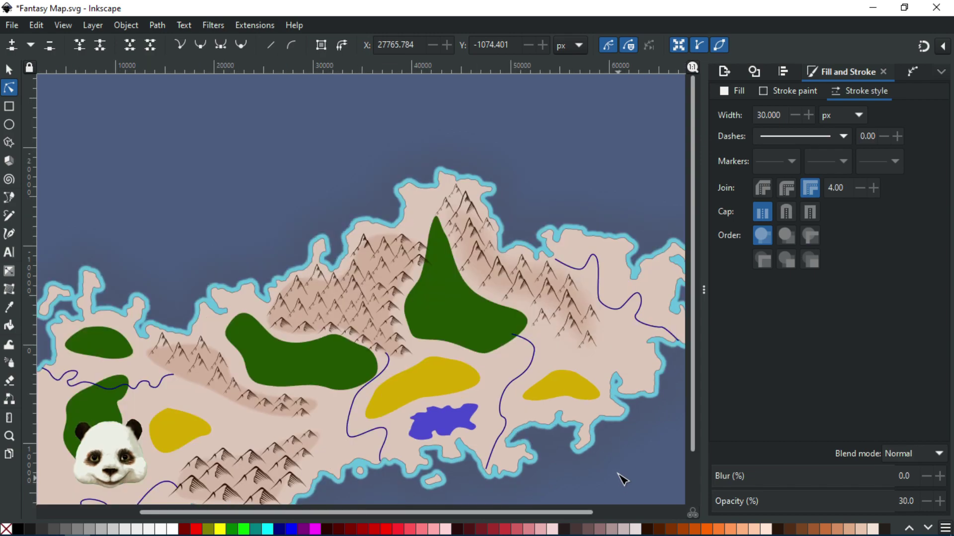
left_click(499, 290)
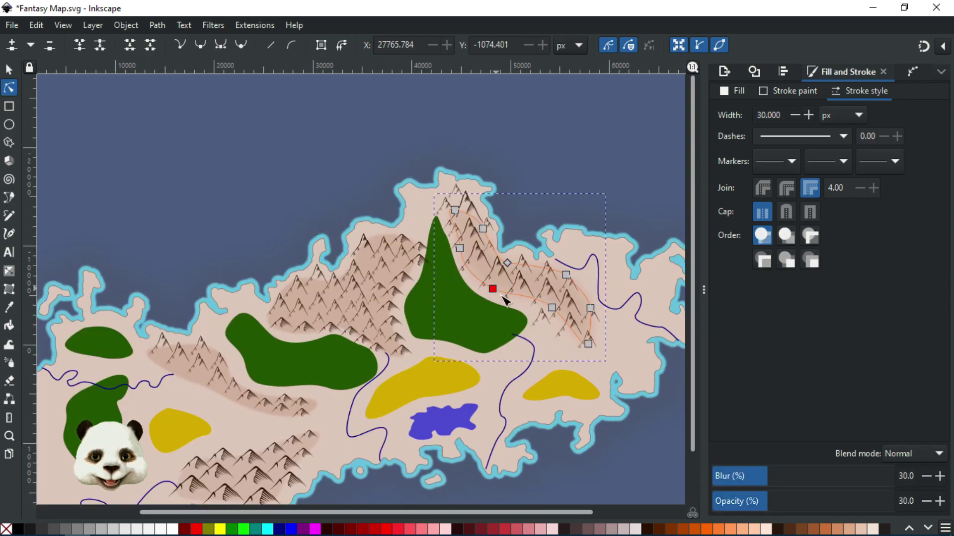
left_click(751, 478)
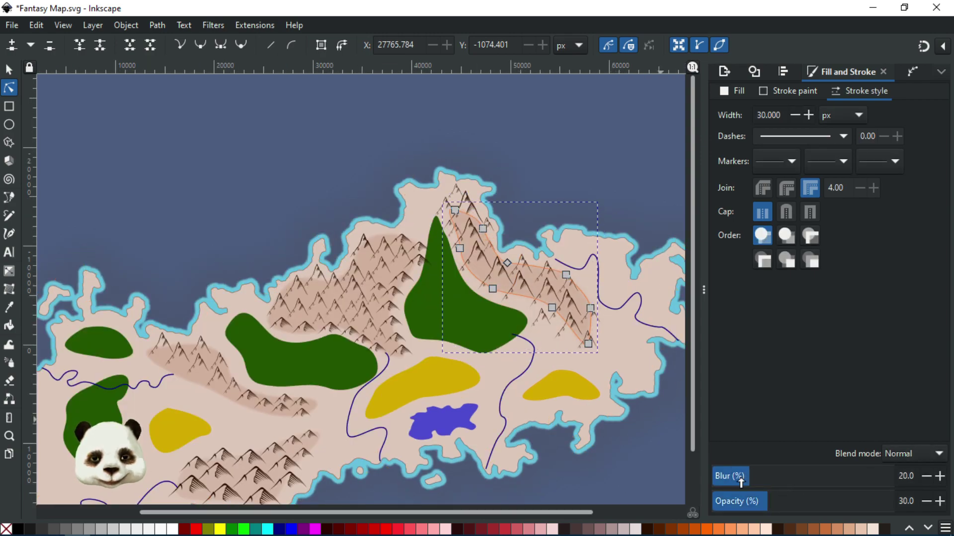
key("Escape")
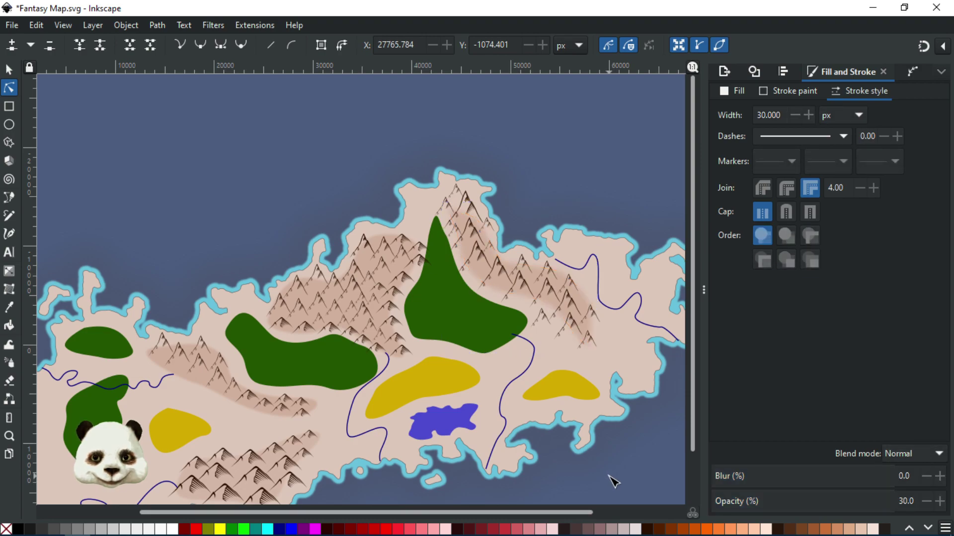
scroll(615, 482, "down", 1)
scroll(619, 481, "up", 1)
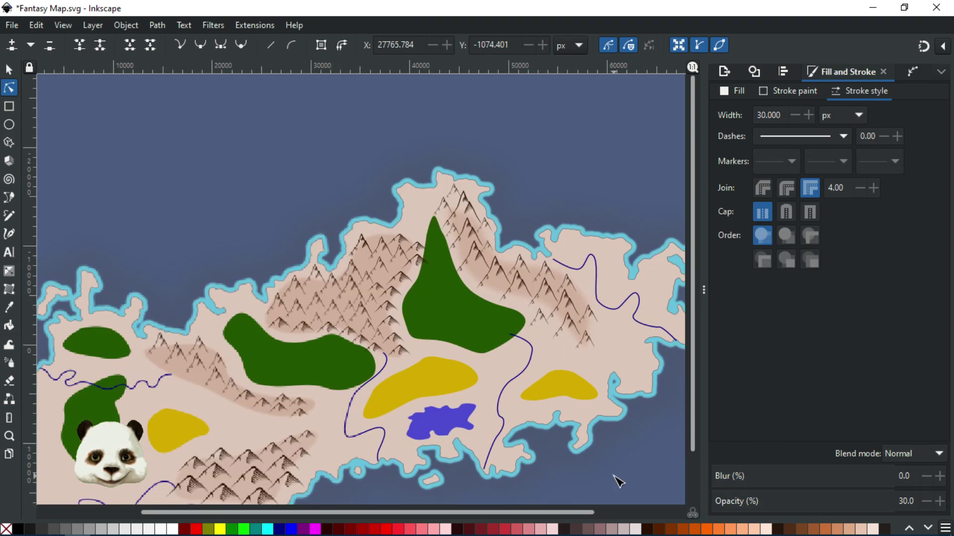
left_click(498, 297)
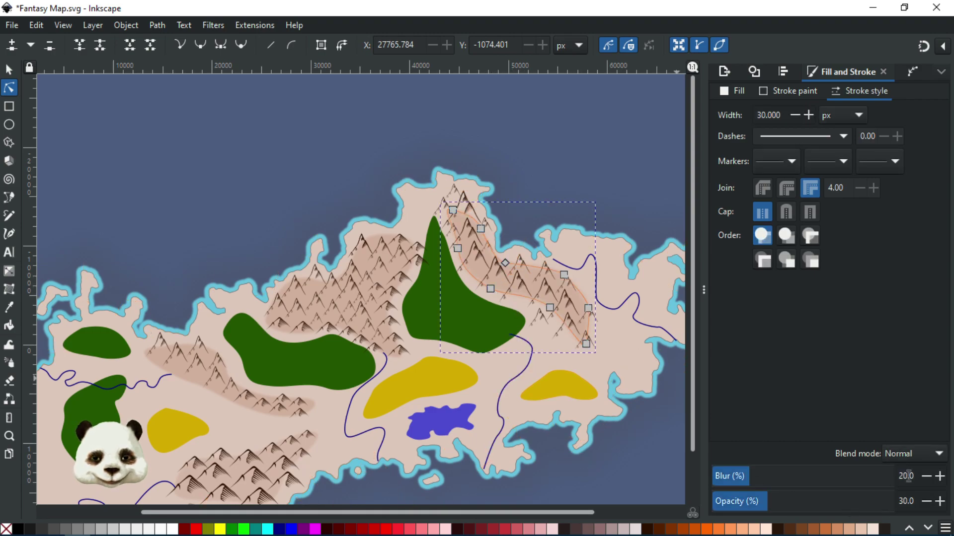
left_click_drag(916, 477, 872, 475)
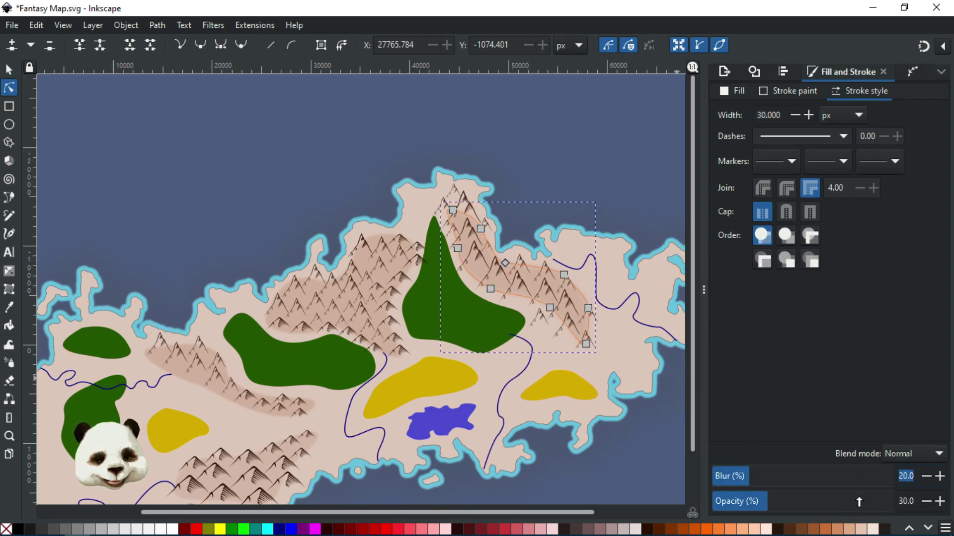
left_click(328, 156)
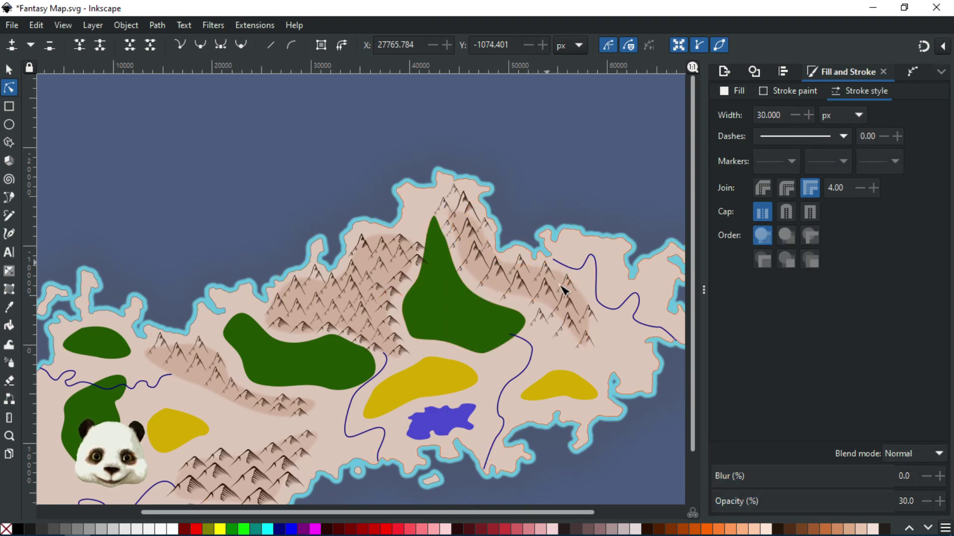
- Set the blur of the eastern strip's brown shading to 13%
left_click(589, 305)
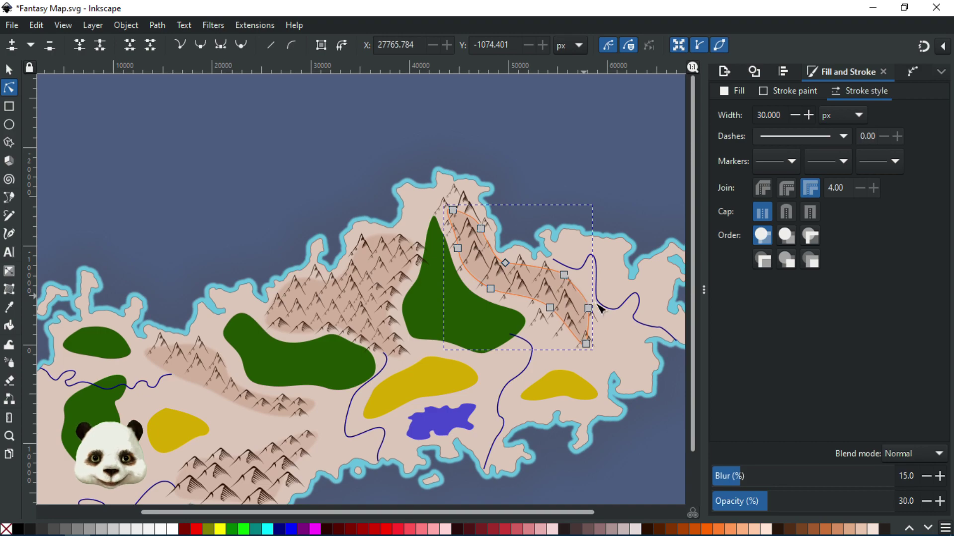
double_click(913, 477)
type("13")
key("Return")
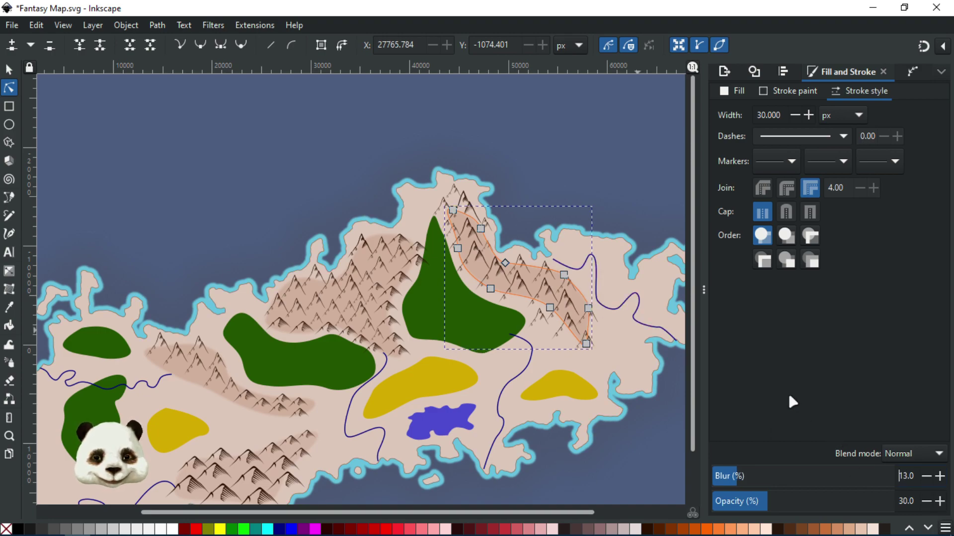
left_click(584, 161)
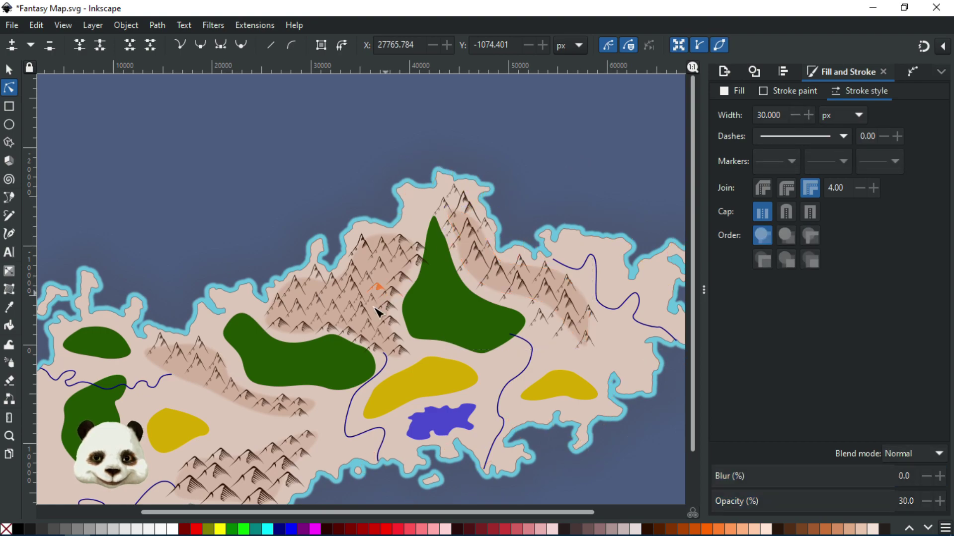
- Set the central mountain range's brown shading to 40% opacity and 20% blur
left_click(9, 70)
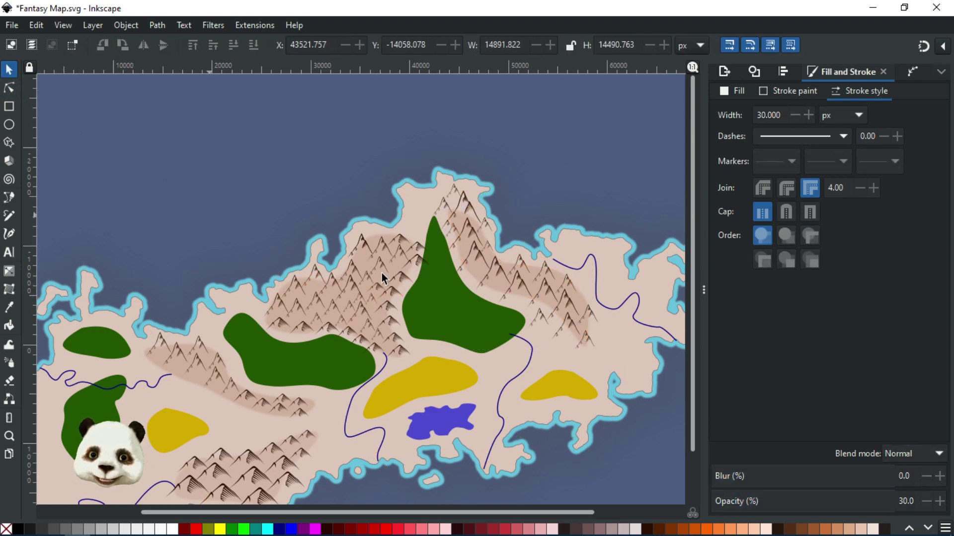
left_click(384, 245)
left_click(389, 243)
left_click(391, 246)
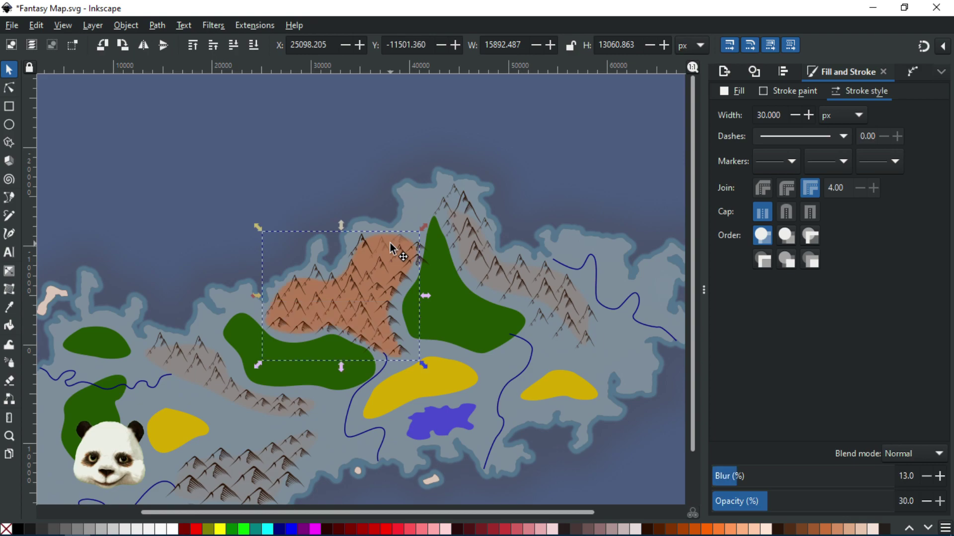
left_click_drag(782, 505, 785, 504)
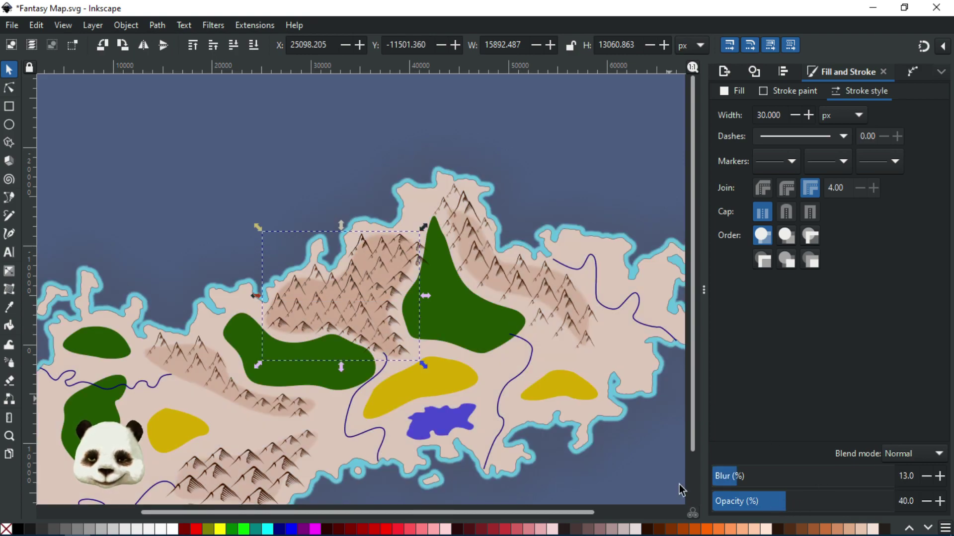
scroll(543, 435, "down", 3)
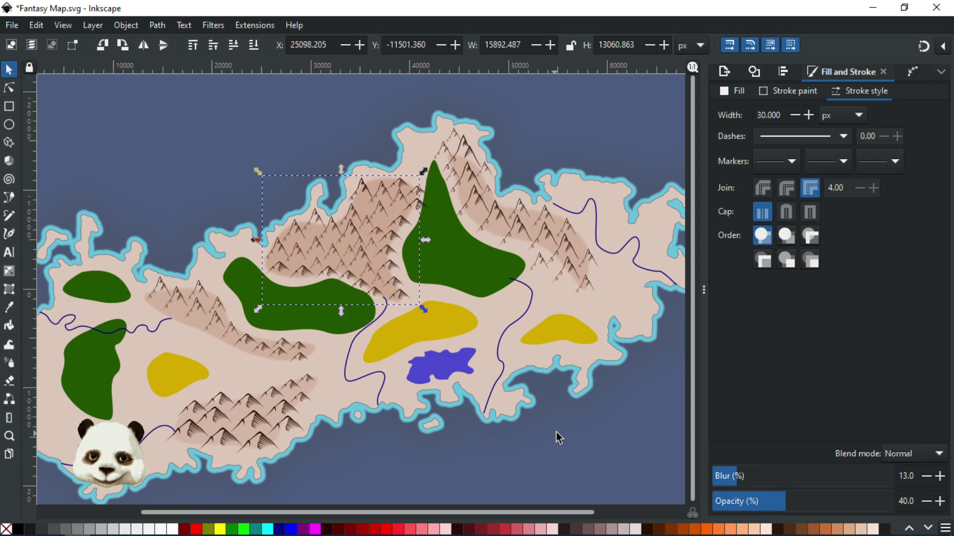
left_click_drag(742, 477, 742, 477)
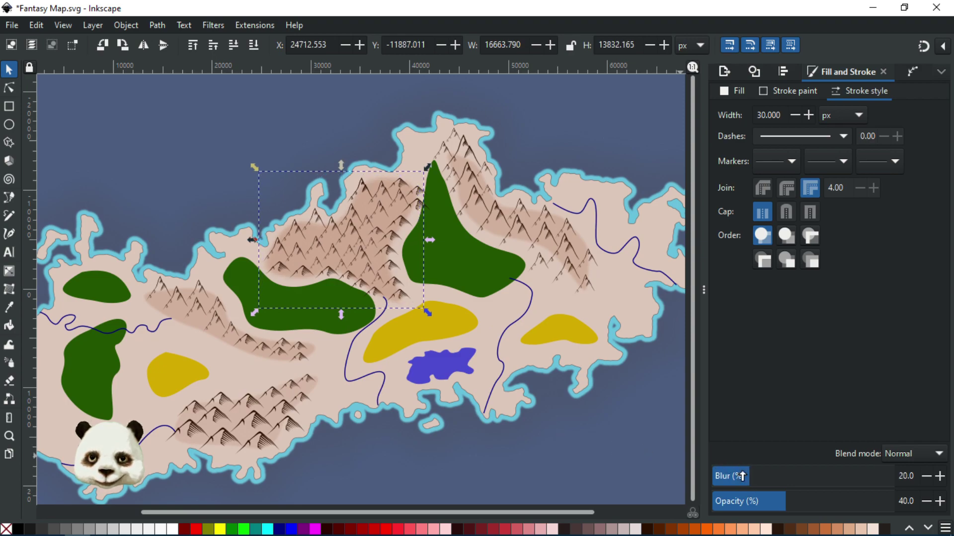
left_click(630, 458)
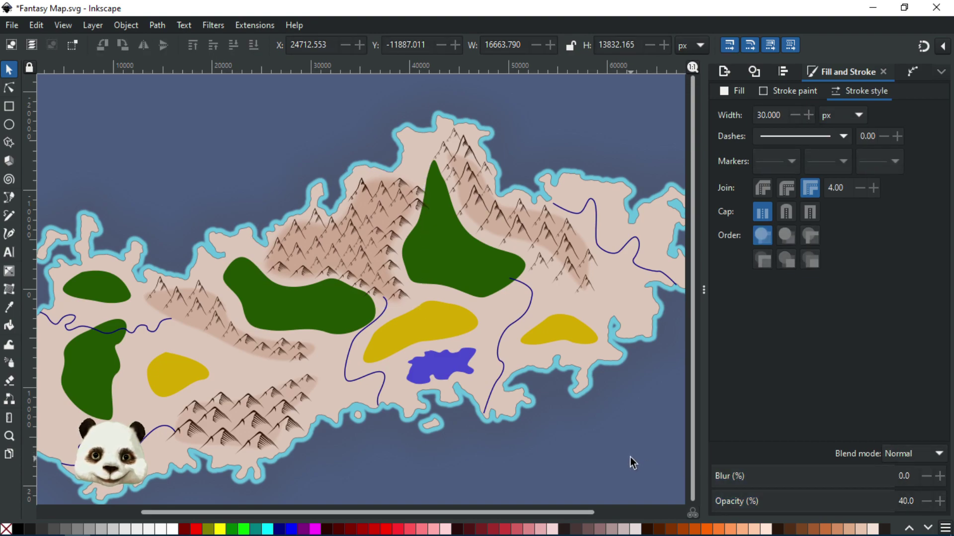
scroll(629, 452, "down", 1)
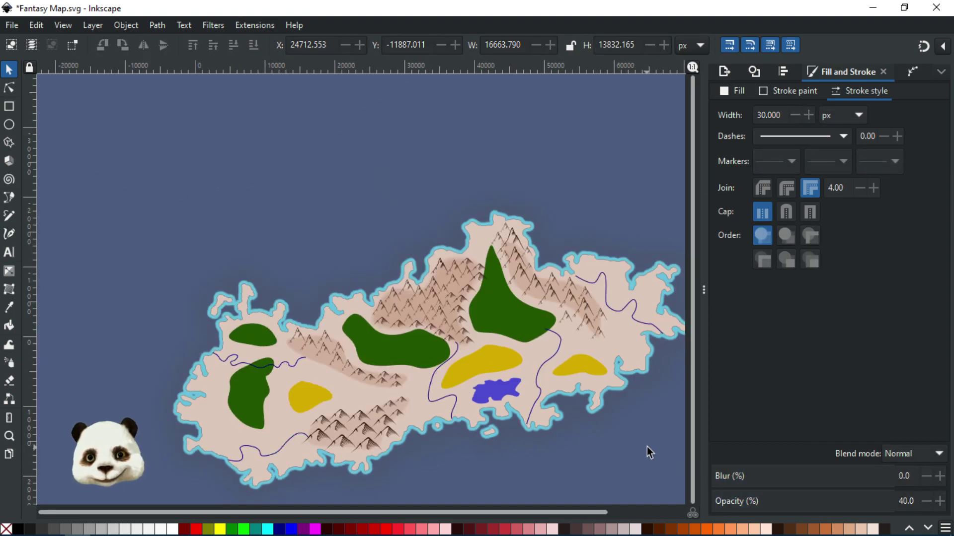
- Reshape the eastern strip's shading by shifting its southern-edge node, northern-tip node (X 44350, Y -14200) and northeastern node (X 55300, Y -7000)
left_click(577, 301)
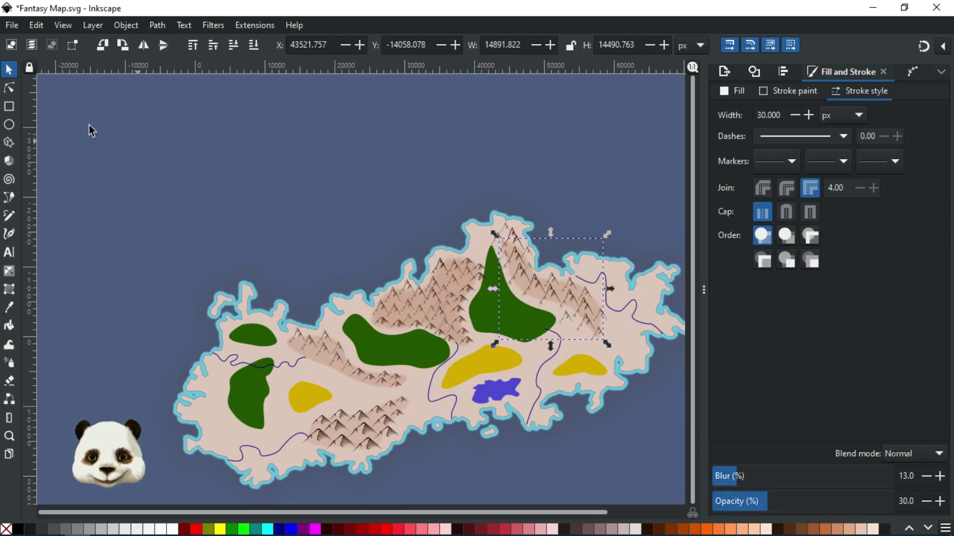
left_click(9, 88)
scroll(528, 330, "up", 2)
left_click(612, 304)
left_click_drag(613, 306, 612, 309)
left_click(485, 158)
left_click_drag(485, 158, 483, 151)
scroll(478, 233, "right", 5)
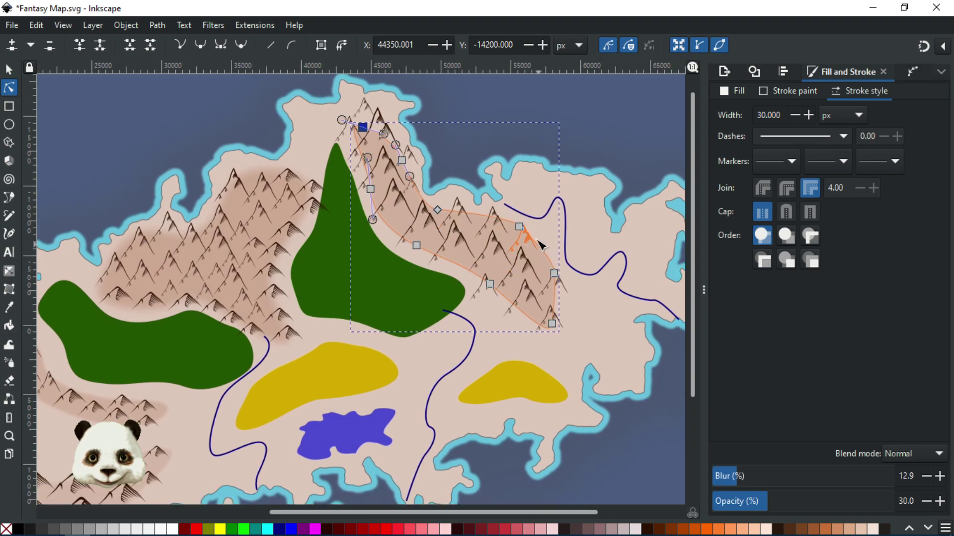
left_click(519, 227)
left_click_drag(518, 227, 515, 229)
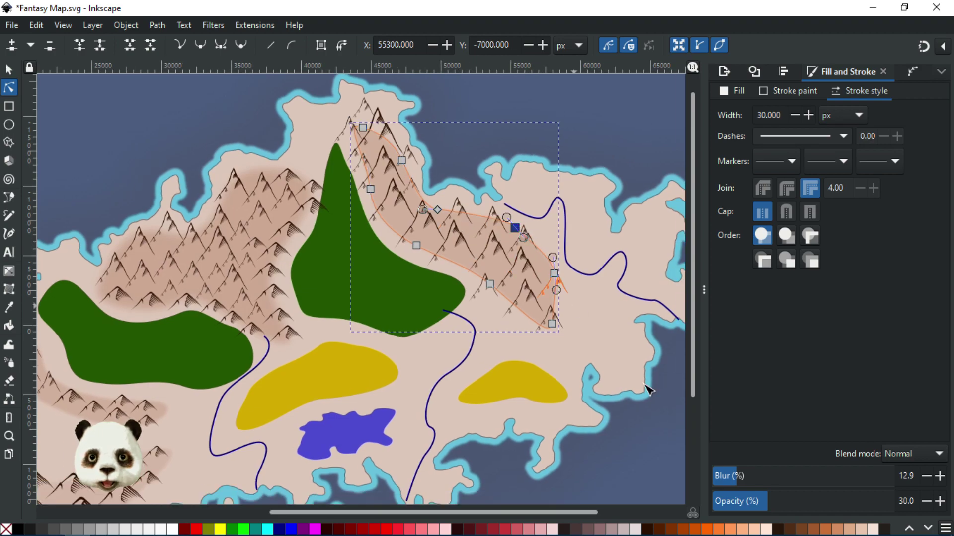
- Set the eastern strip's brown shading to 35% opacity and 15% blur
left_click(939, 501)
left_click(940, 501)
left_click(939, 501)
left_click(939, 501)
left_click(940, 502)
left_click_drag(738, 476, 740, 477)
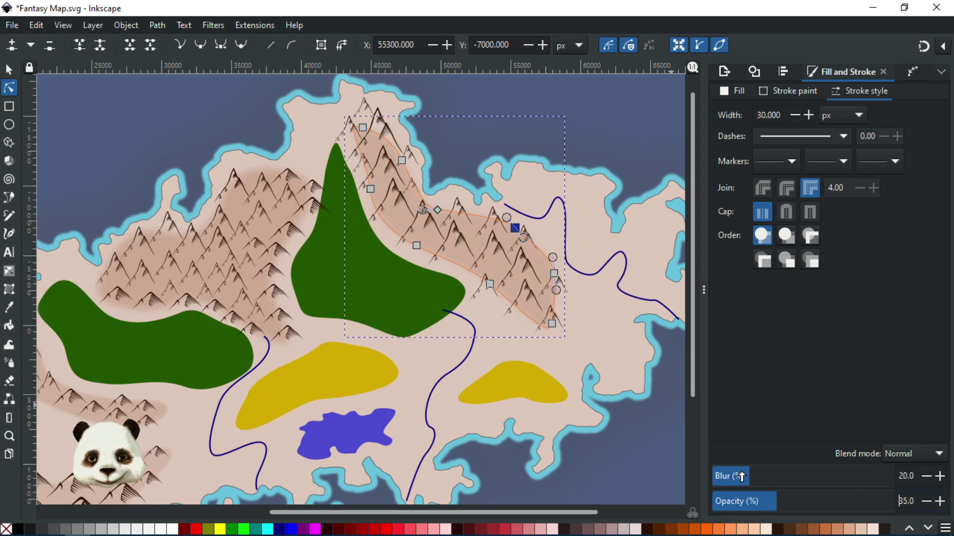
left_click_drag(915, 475, 837, 457)
type("15")
key("Return")
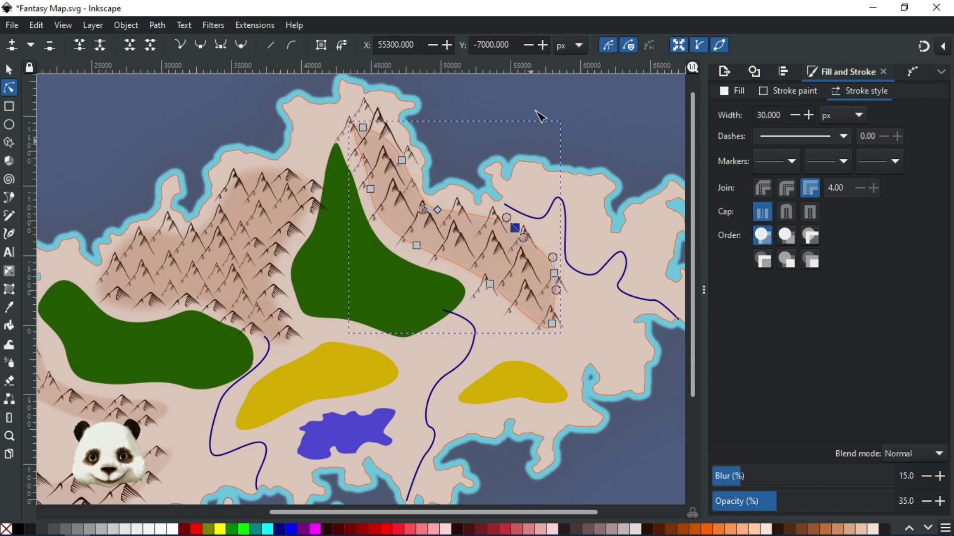
left_click(600, 108)
left_click(599, 108)
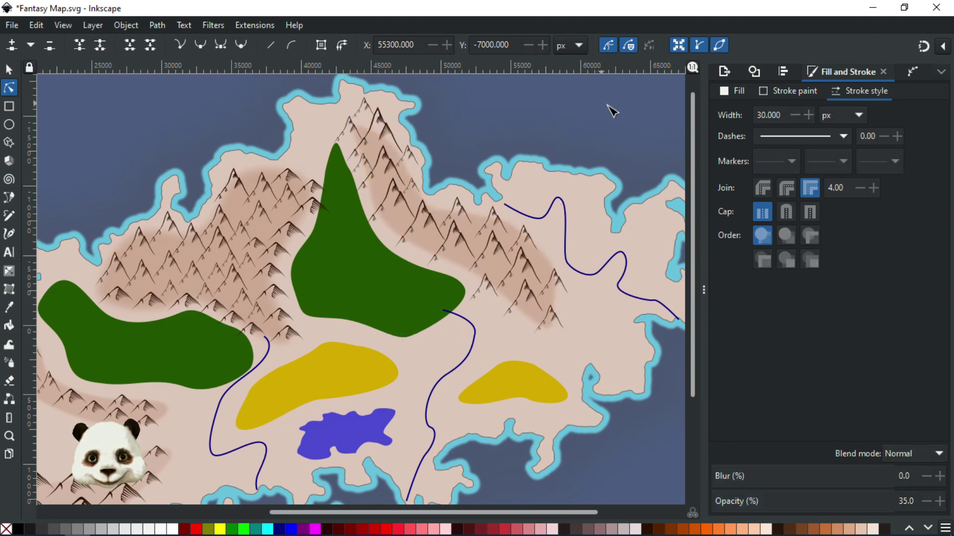
- Save the map document with the whole continent in view
key("4")
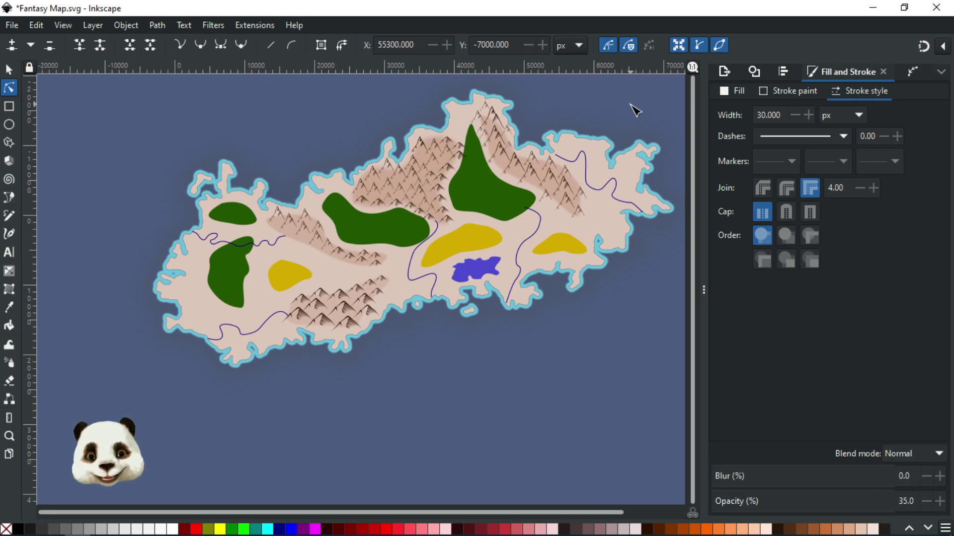
key("ctrl+s")
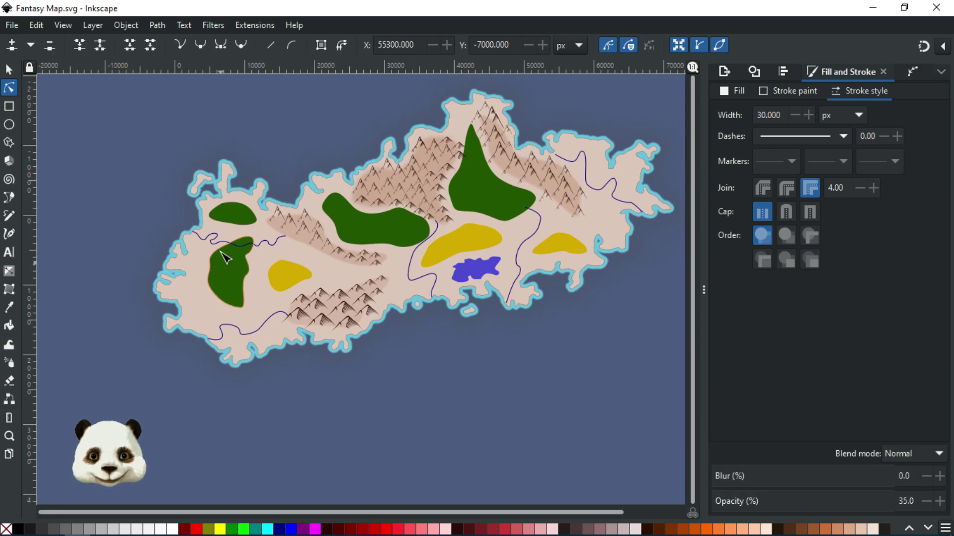
scroll(189, 207, "up", 1)
scroll(206, 233, "down", 1)
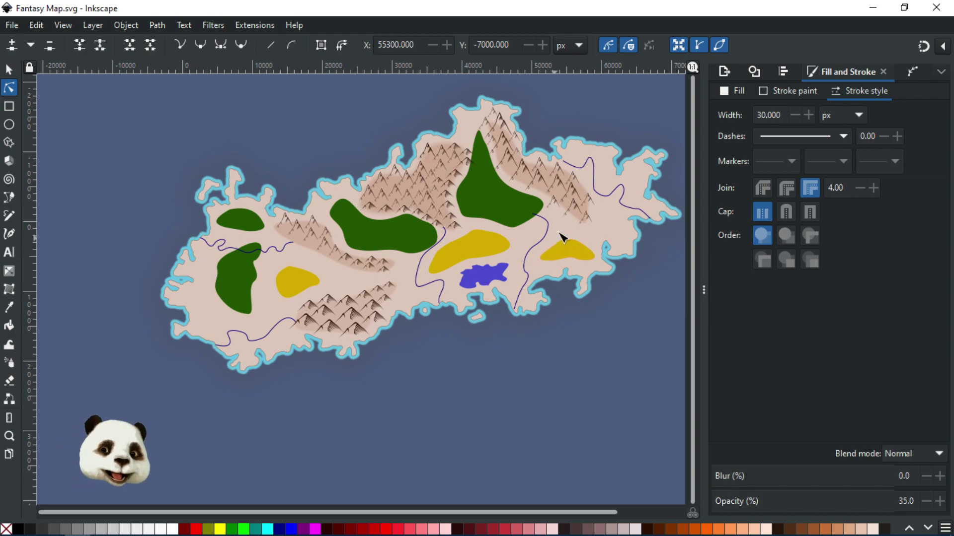
- Duplicate the central range's northernmost large peak toward the northeast, and delete that copy
scroll(411, 174, "up", 4)
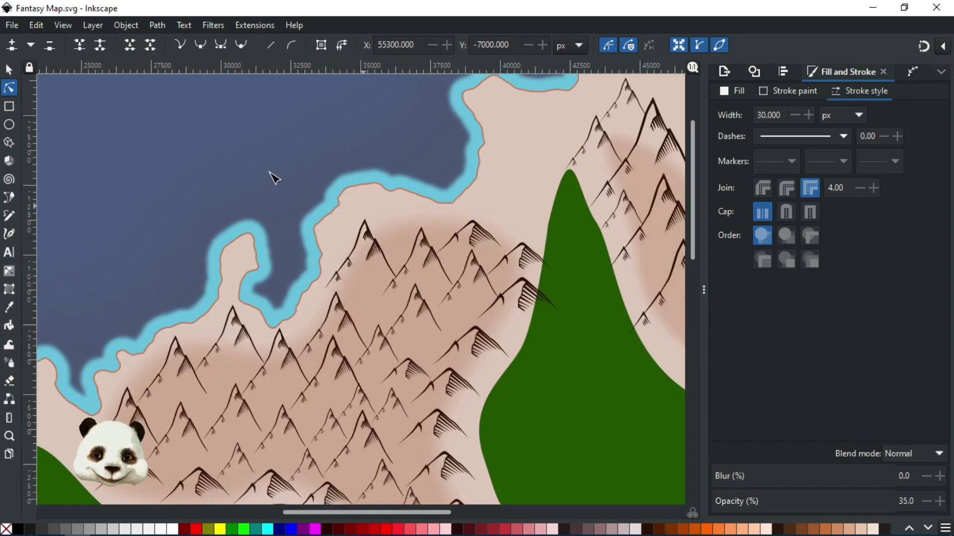
left_click(9, 70)
double_click(374, 243)
left_click(372, 252)
key("ctrl+d")
left_click_drag(374, 250, 419, 210)
key("Delete")
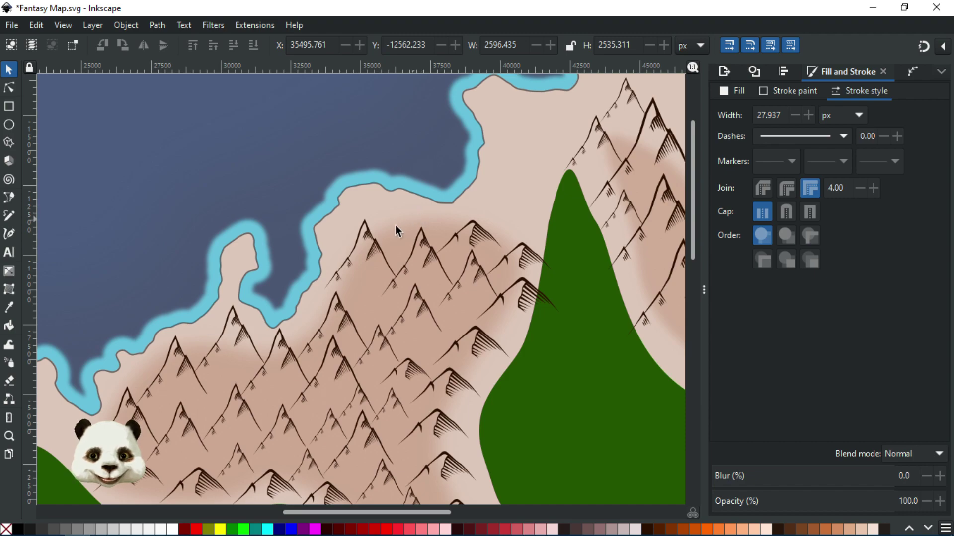
- Move the central range's northernmost large peak slightly north, to about X 33896, Y -11762 px
left_click(378, 250)
mouse_move(376, 252)
left_mouse_down()
mouse_move(392, 233)
mouse_move(371, 237)
left_mouse_up()
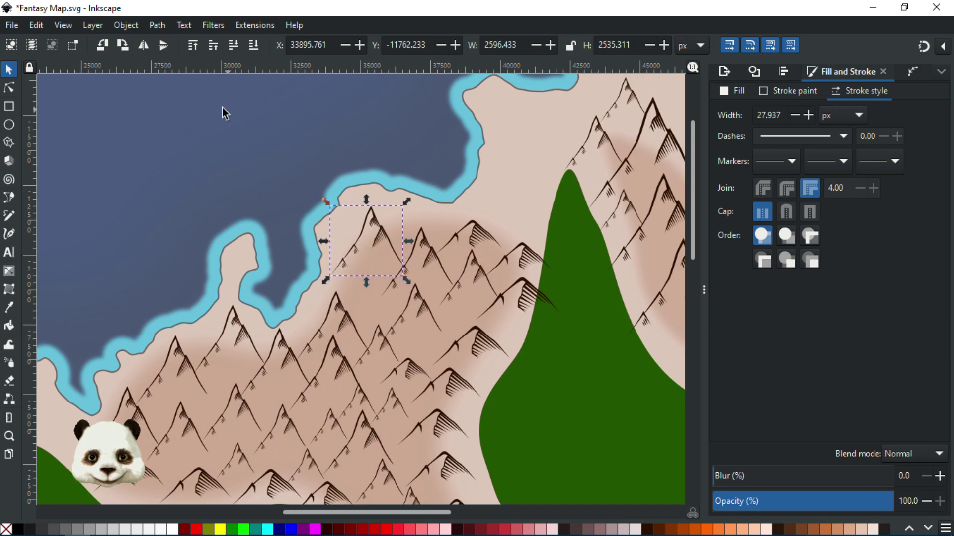
left_click(222, 107)
scroll(270, 117, "down", 3)
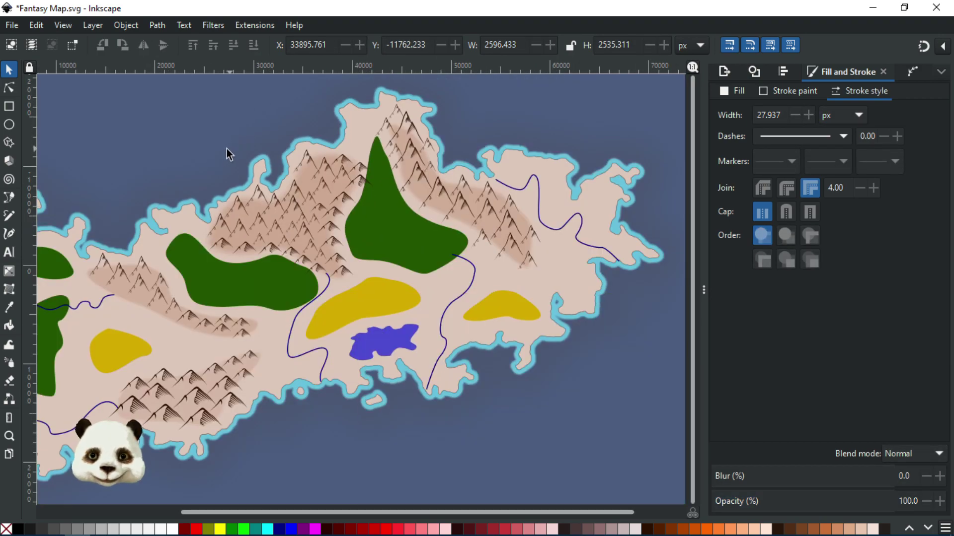
left_click_drag(227, 148, 415, 173)
scroll(416, 174, "down", 1)
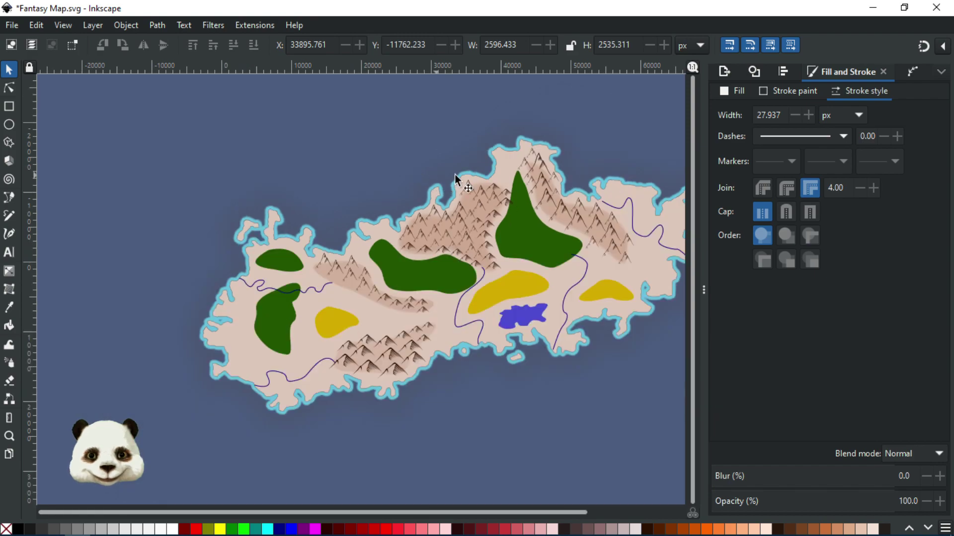
- Enlarge the large peak just southwest of the central range's northernmost peak to about 2915 px wide
scroll(491, 183, "up", 3)
left_click(398, 248)
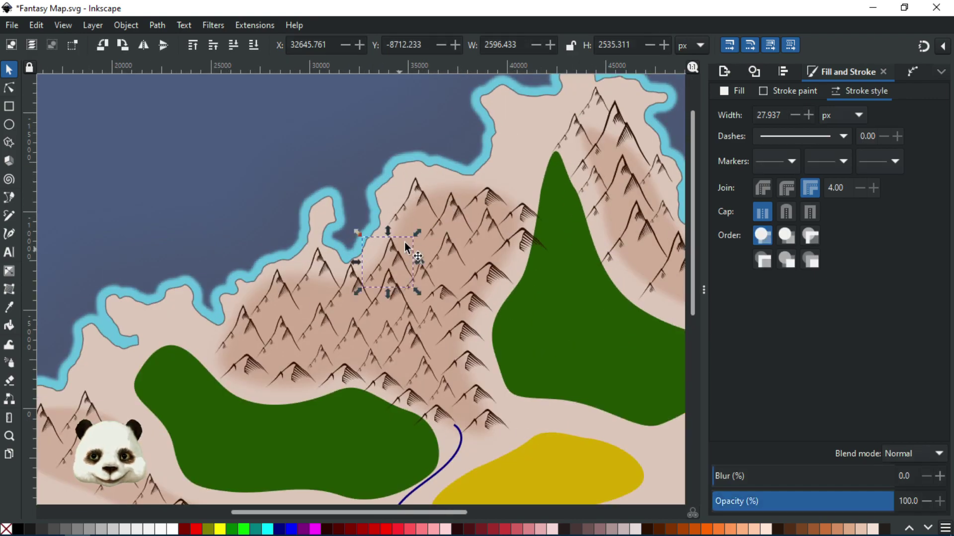
mouse_move(419, 231)
left_mouse_down()
mouse_move(422, 222)
mouse_move(398, 242)
left_mouse_up()
left_click(230, 133)
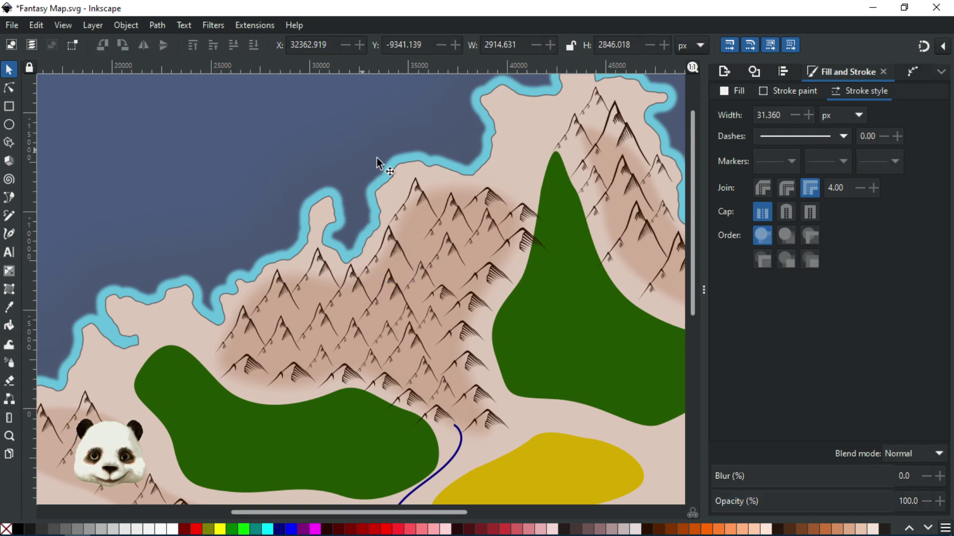
- Save the changes to the map document
left_click(416, 191)
scroll(76, 102, "down", 2)
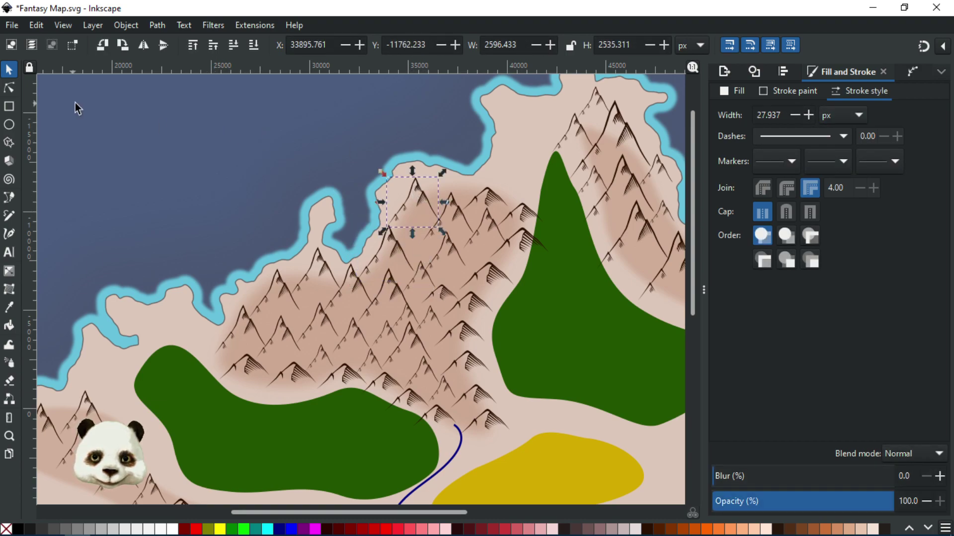
left_click(111, 133)
scroll(163, 139, "down", 2)
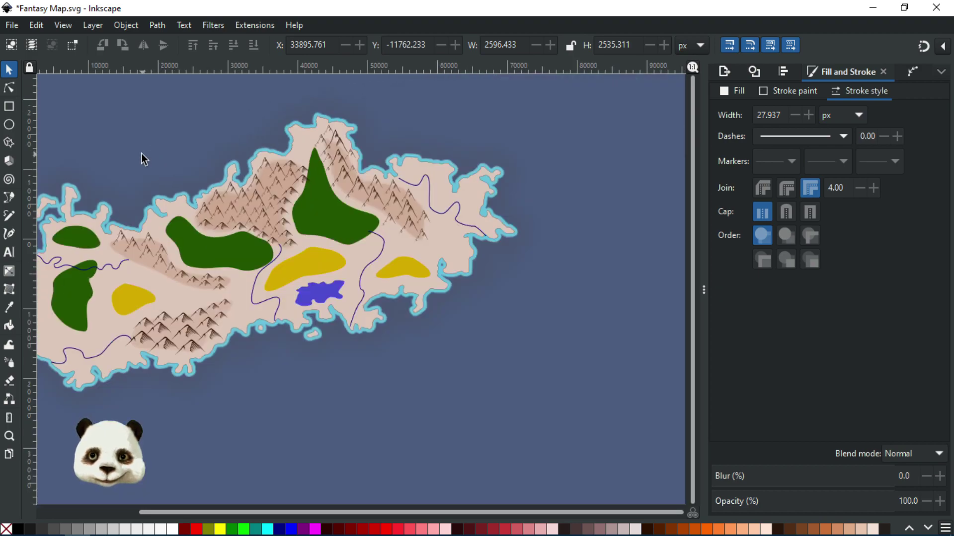
key("ctrl+s")
left_click_drag(180, 170, 235, 160)
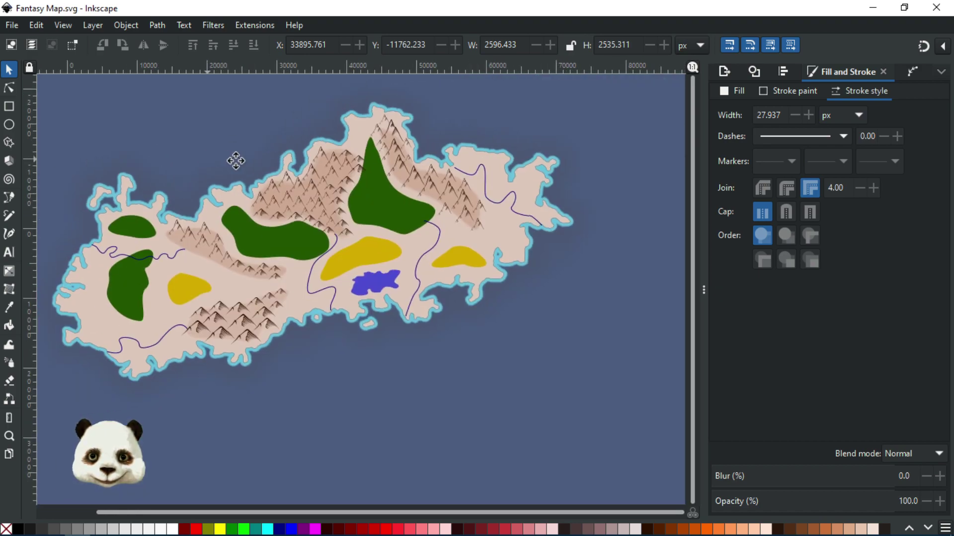
- Slightly enlarge the small peak southeast of the central range's second northernmost large peak along the coast
scroll(394, 155, "up", 3)
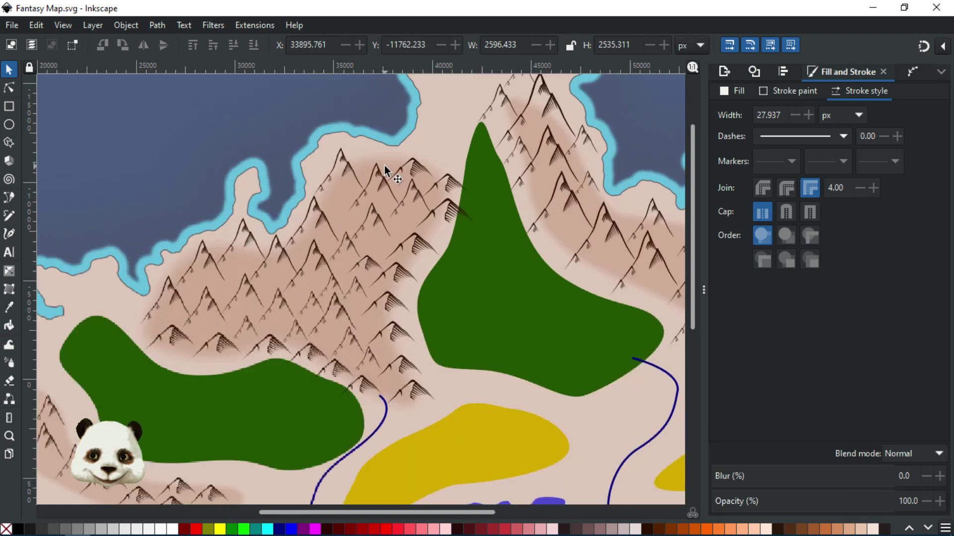
scroll(384, 165, "up", 1)
left_click(325, 279)
left_click_drag(299, 258, 291, 245)
left_click(162, 115)
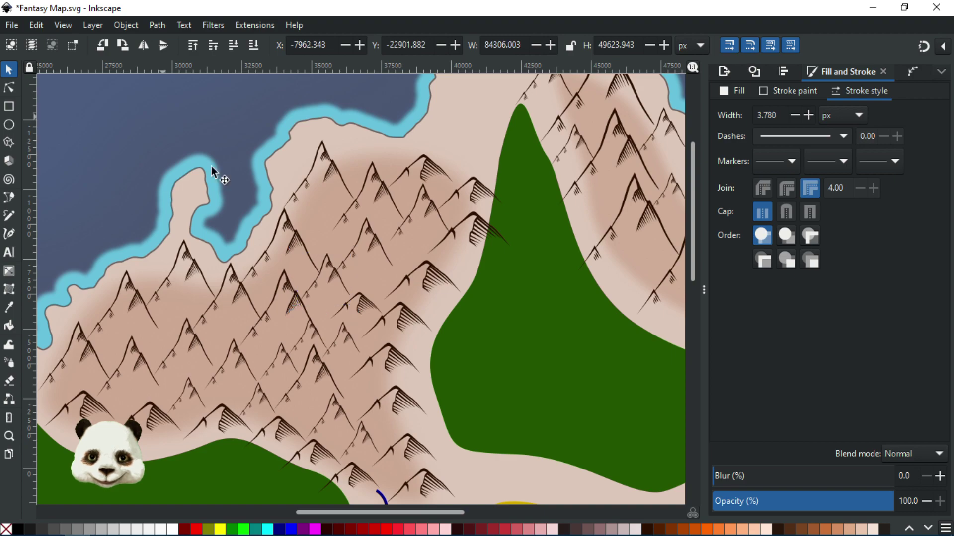
- Enlarge the small peak in the middle of the central range to about 1418 px wide
left_click(324, 336)
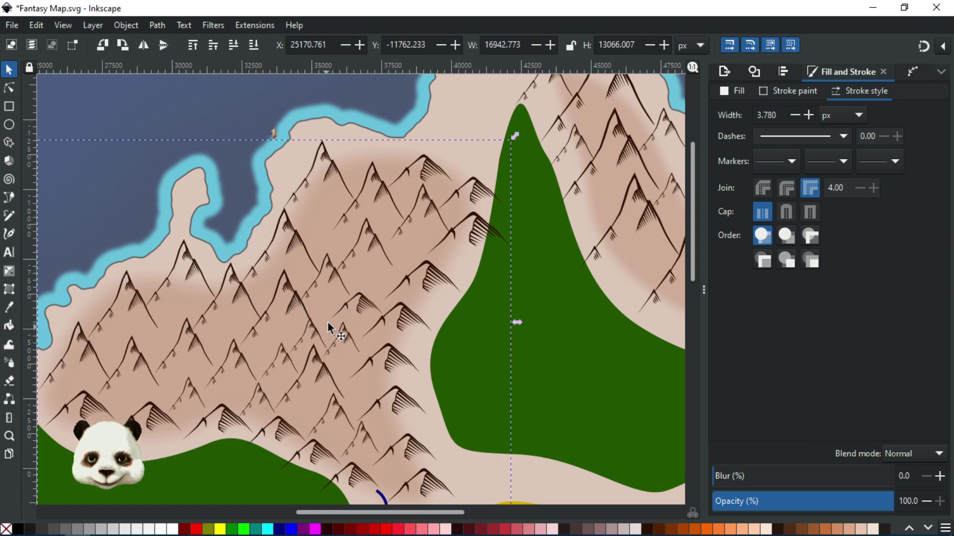
left_click(320, 341, "ctrl")
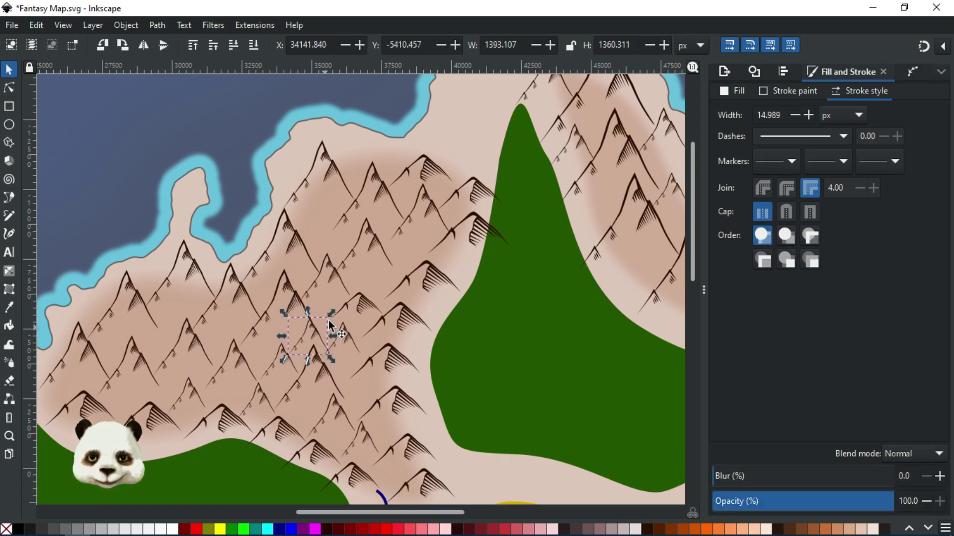
left_click_drag(335, 309, 333, 311)
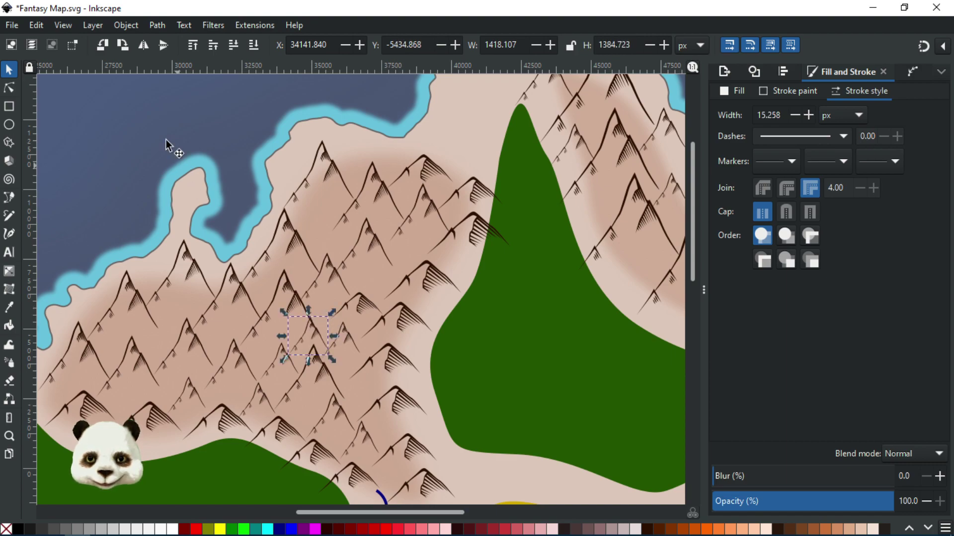
left_click(153, 103)
scroll(153, 142, "down", 3)
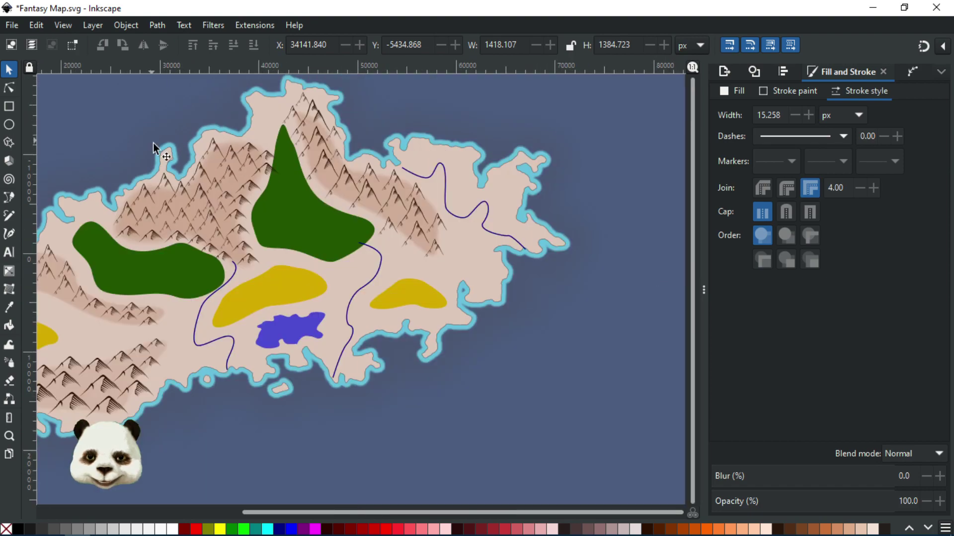
- Save the changes to the map document
left_click_drag(181, 311, 321, 333)
key("ctrl+s")
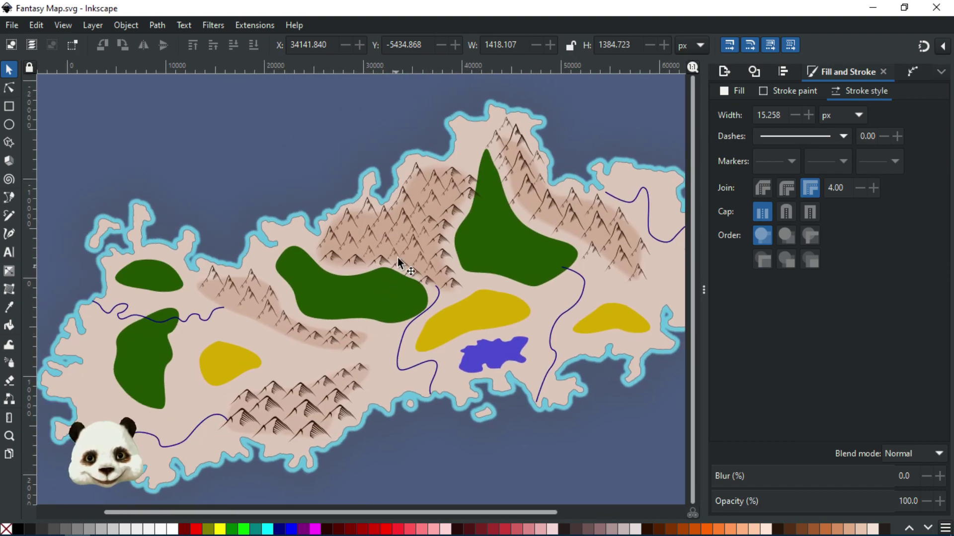
- Group all the mountain drawings of the northeastern range into one object and deselect it
scroll(297, 251, "left", 3)
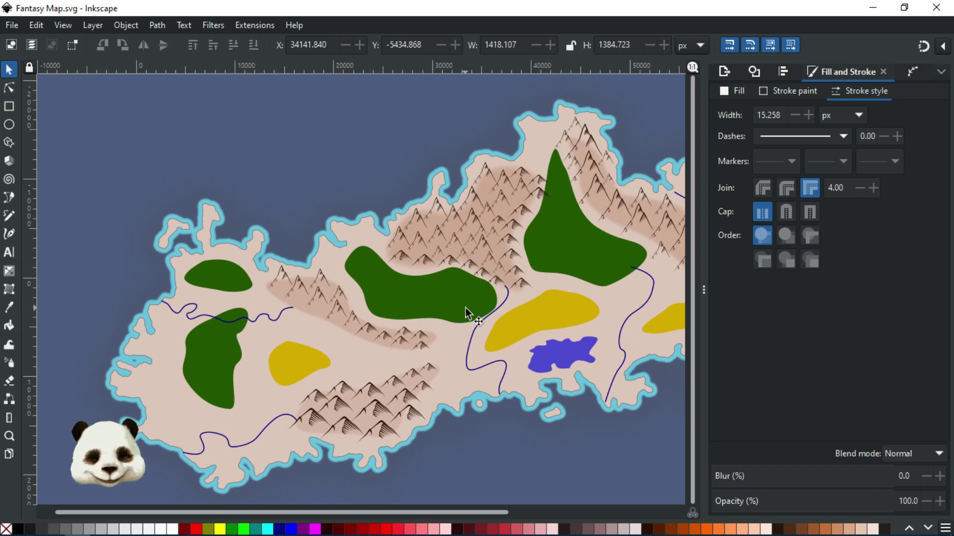
left_click_drag(549, 390, 543, 364)
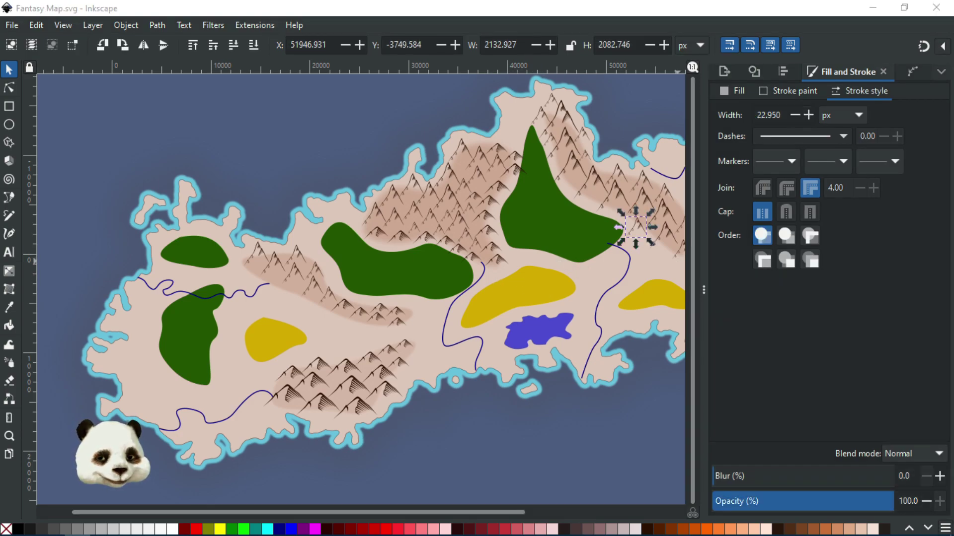
key("ctrl+a")
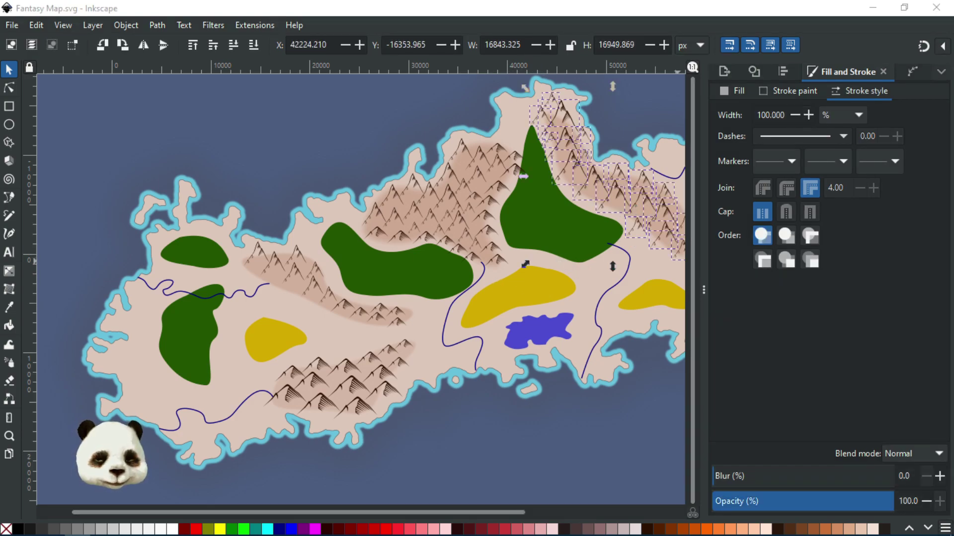
key("ctrl+g")
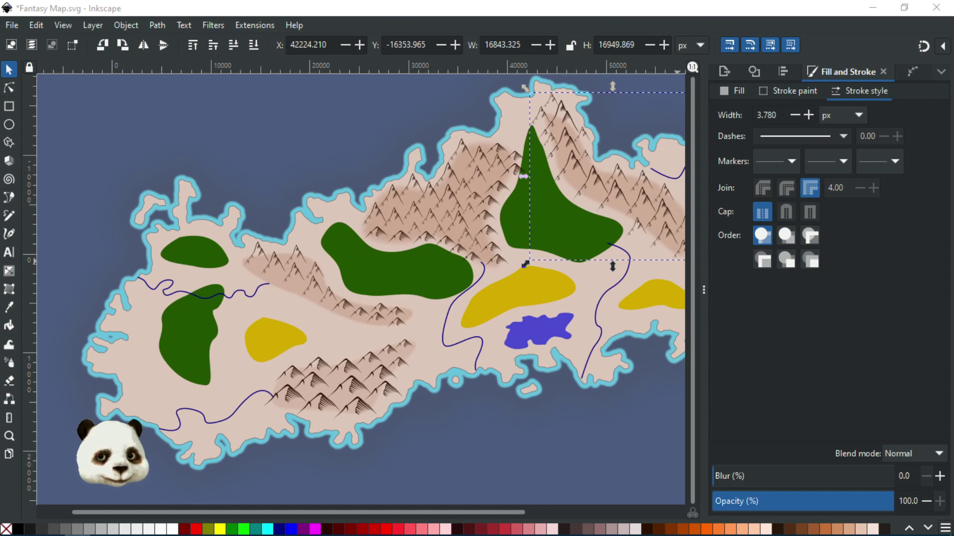
left_click_drag(460, 151, 151, 212)
left_click(441, 131)
scroll(462, 144, "down", 1)
left_click_drag(491, 173, 614, 211)
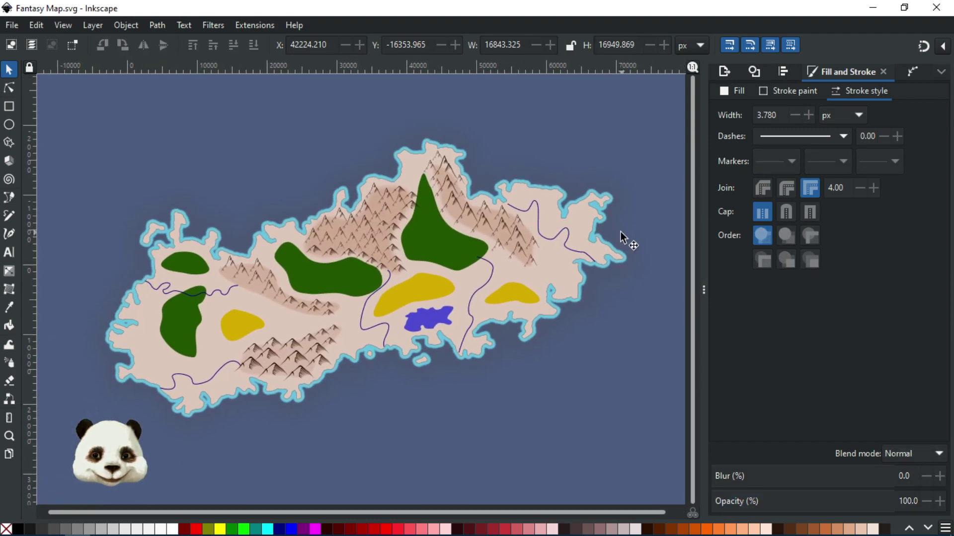
- Enlarge the small peak in the southern middle of the central range, just above the bottom row of hatched mountains
scroll(564, 348, "left", 3)
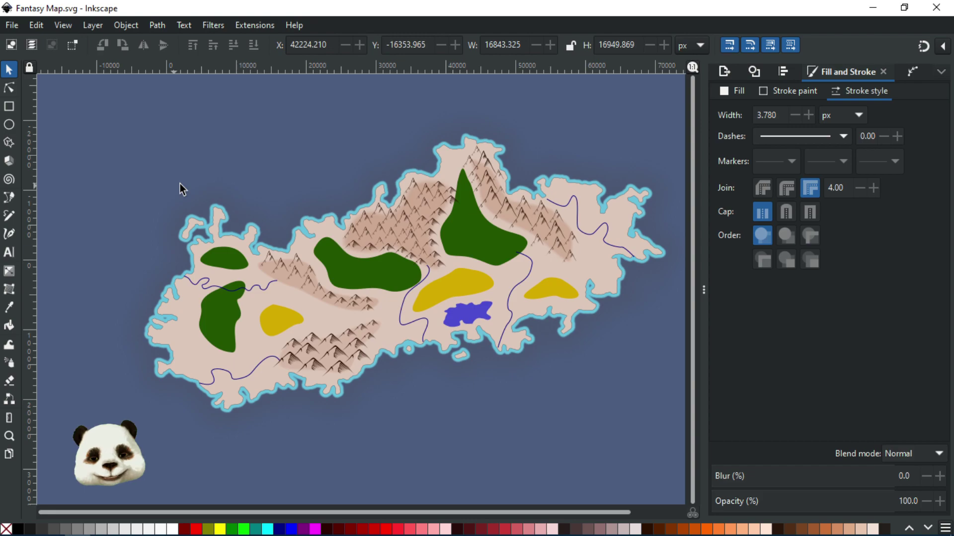
scroll(359, 241, "up", 4)
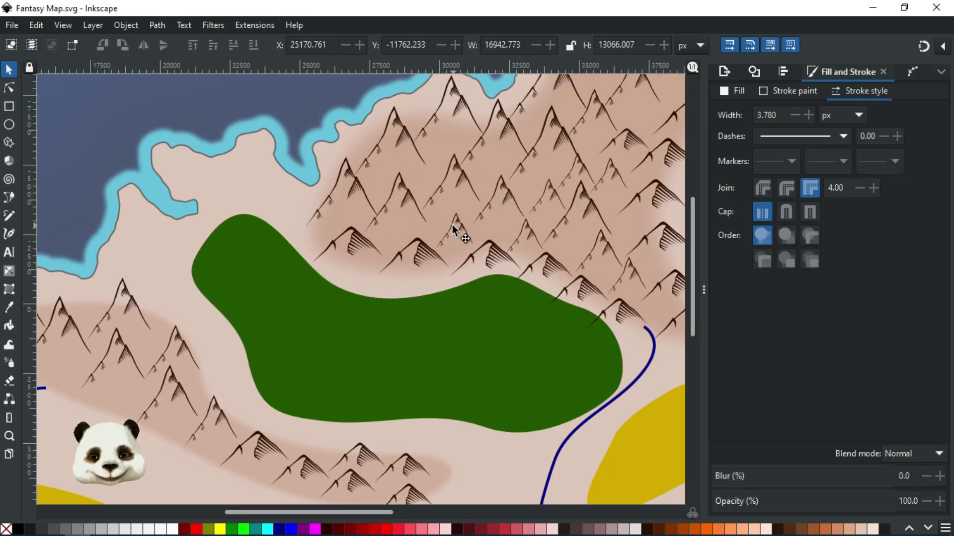
left_click(452, 225)
left_click_drag(428, 209, 410, 193)
left_click(213, 95)
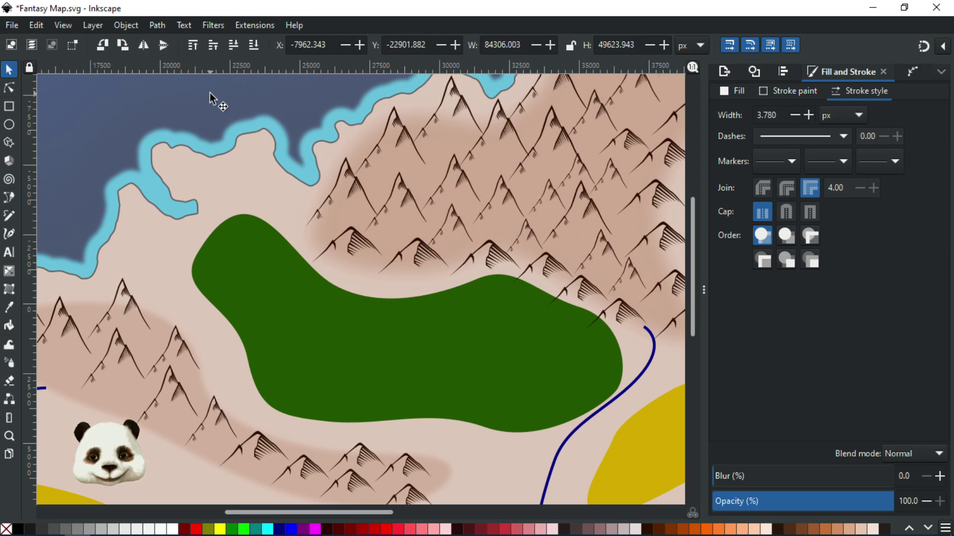
- Enlarge the small peak near the central range's eastern edge to about 1598 px wide and save the map document
scroll(308, 171, "down", 2)
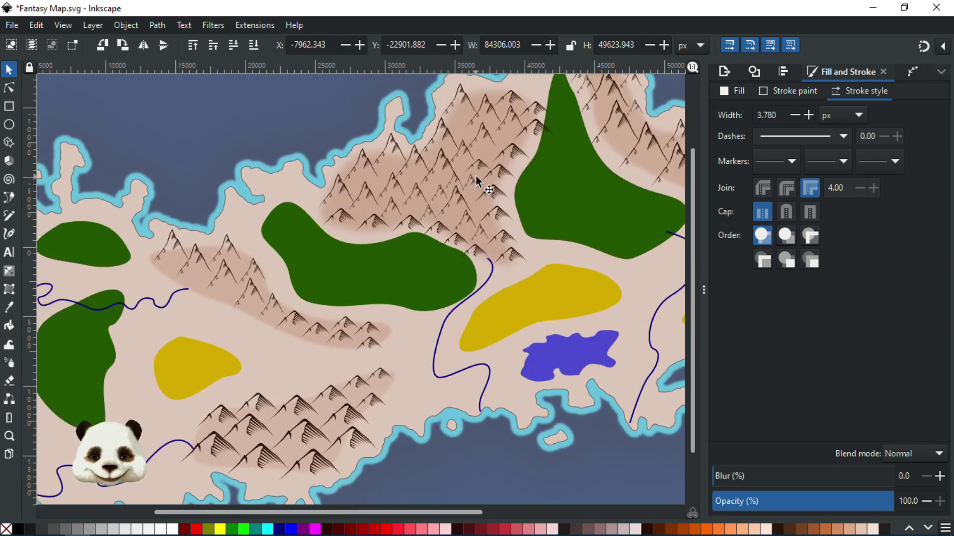
scroll(475, 175, "up", 1)
scroll(543, 226, "down", 2)
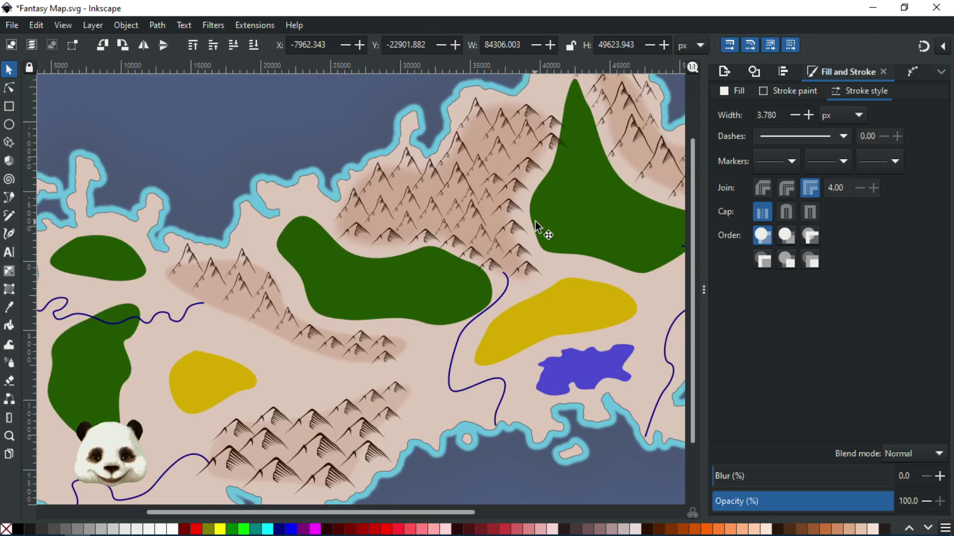
scroll(482, 311, "up", 1)
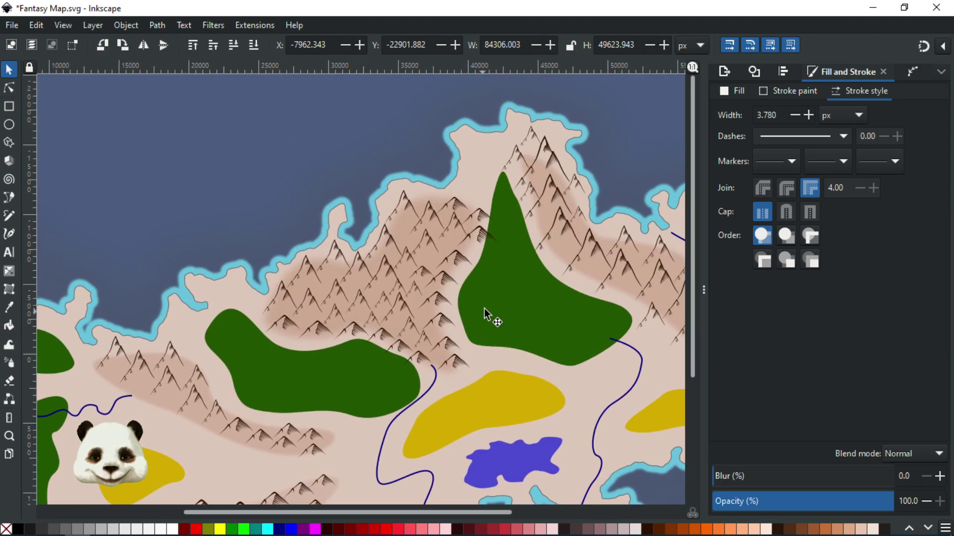
scroll(416, 282, "up", 2)
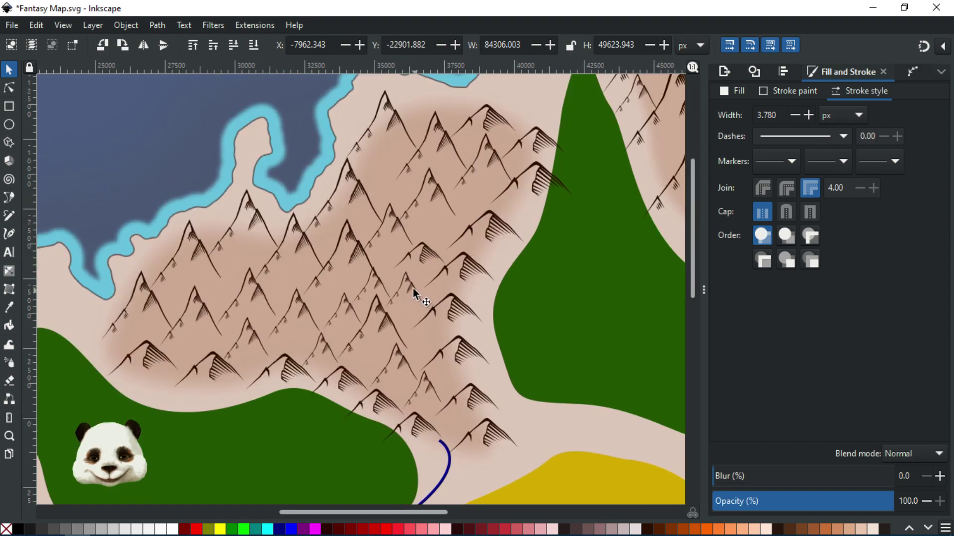
double_click(413, 288)
double_click(414, 290)
left_click_drag(426, 311, 434, 318)
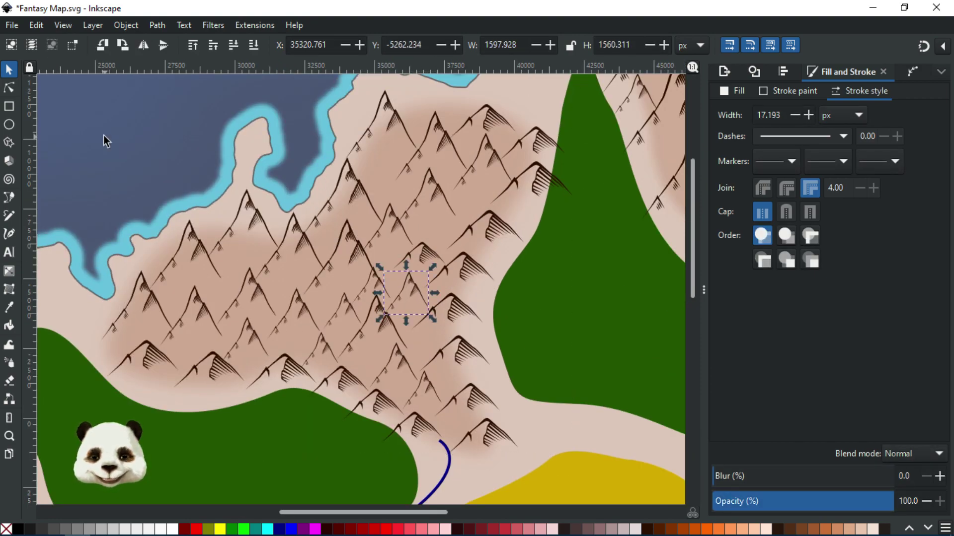
scroll(164, 141, "down", 3)
key("ctrl+s")
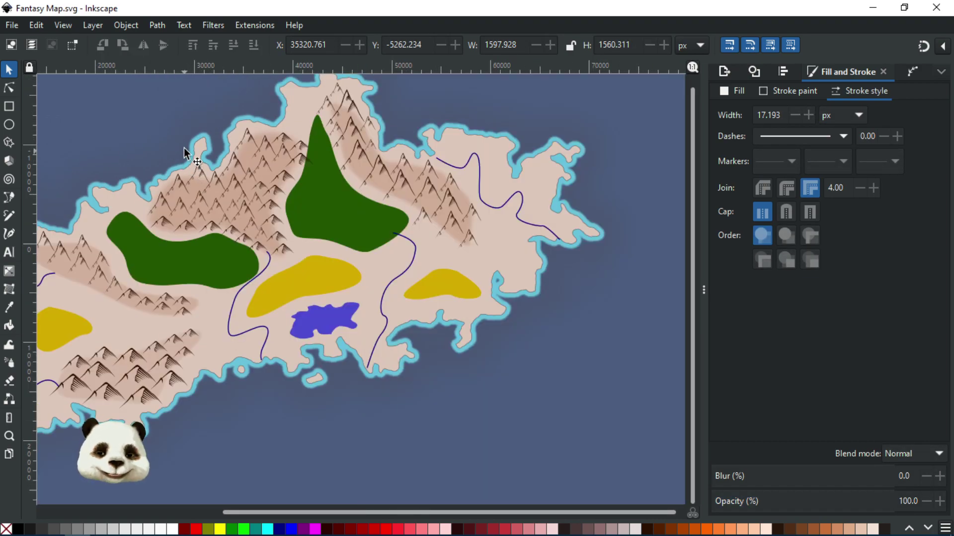